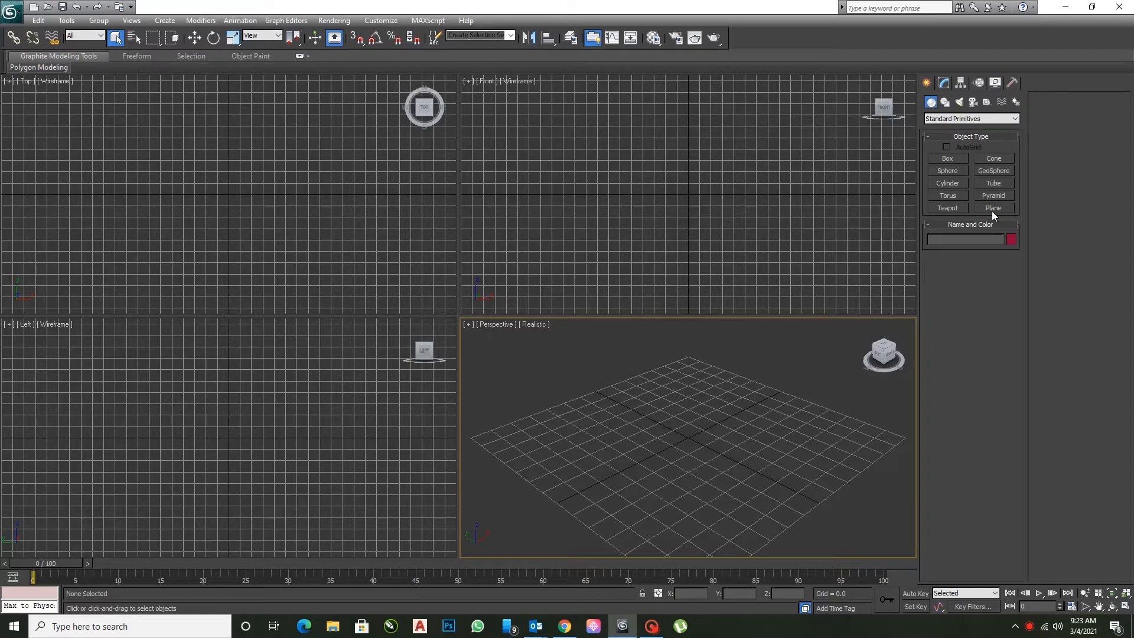
# Create a plane about 7.27 long and 5.71 wide in the Top view, frame it and maximize that view
pyautogui.click(993, 209)
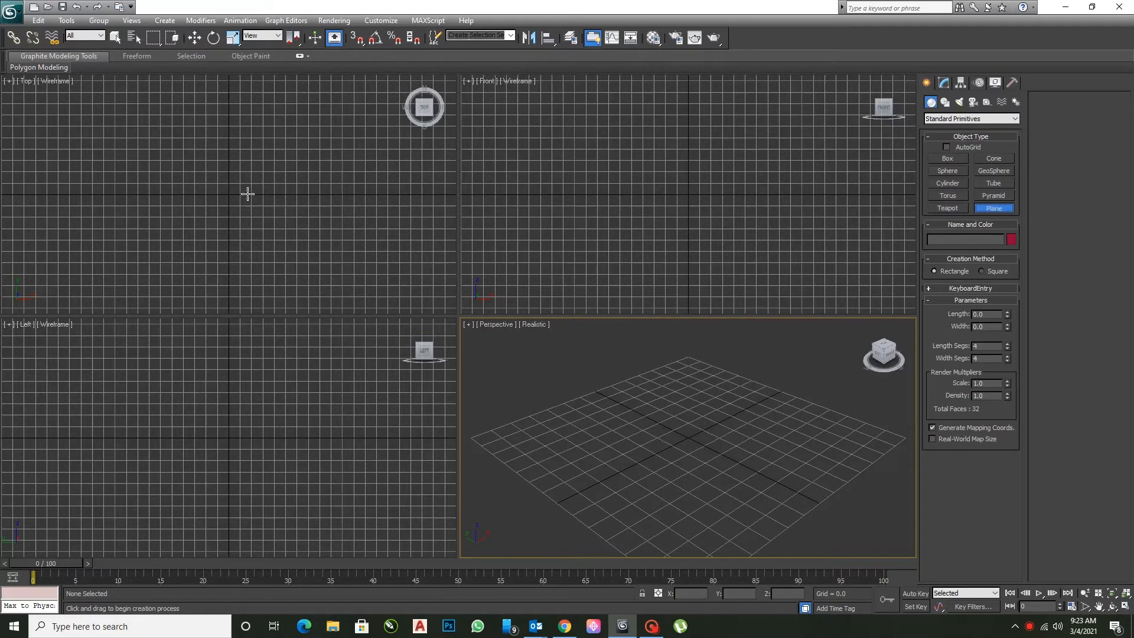
pyautogui.moveTo(229, 195); pyautogui.dragTo(233, 189)
pyautogui.press('z')
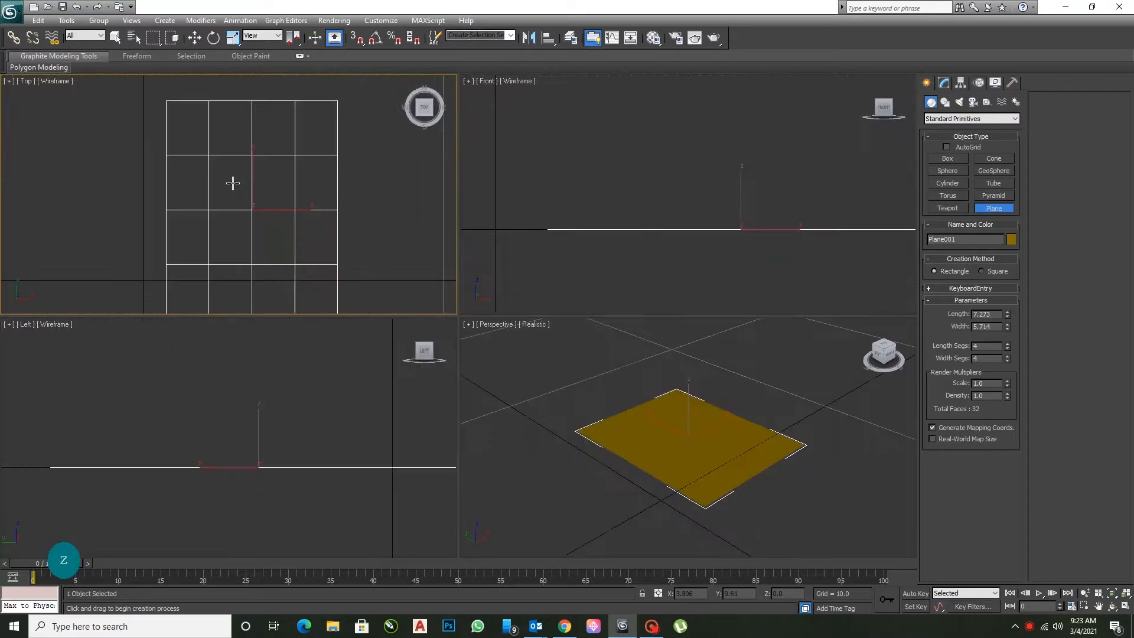
pyautogui.rightClick(249, 182)
pyautogui.hotkey('alt', 'w')
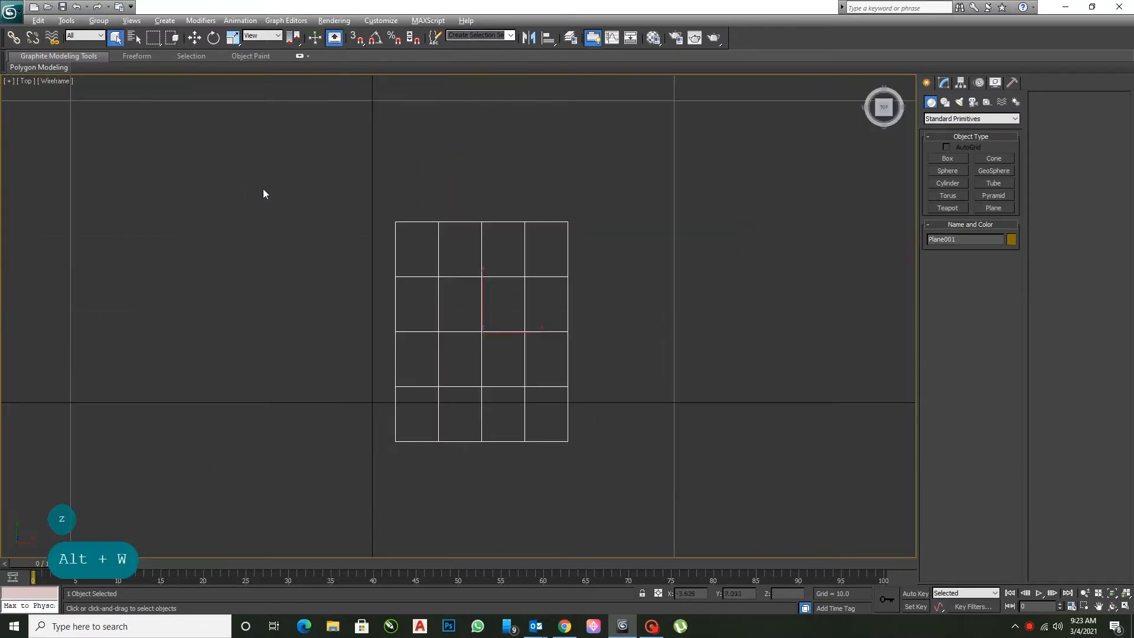
# Centre the plane on the world origin by zeroing its absolute X and Y position
pyautogui.rightClick(320, 204)
pyautogui.click(494, 211)
pyautogui.press('w')
pyautogui.rightClick(196, 37)
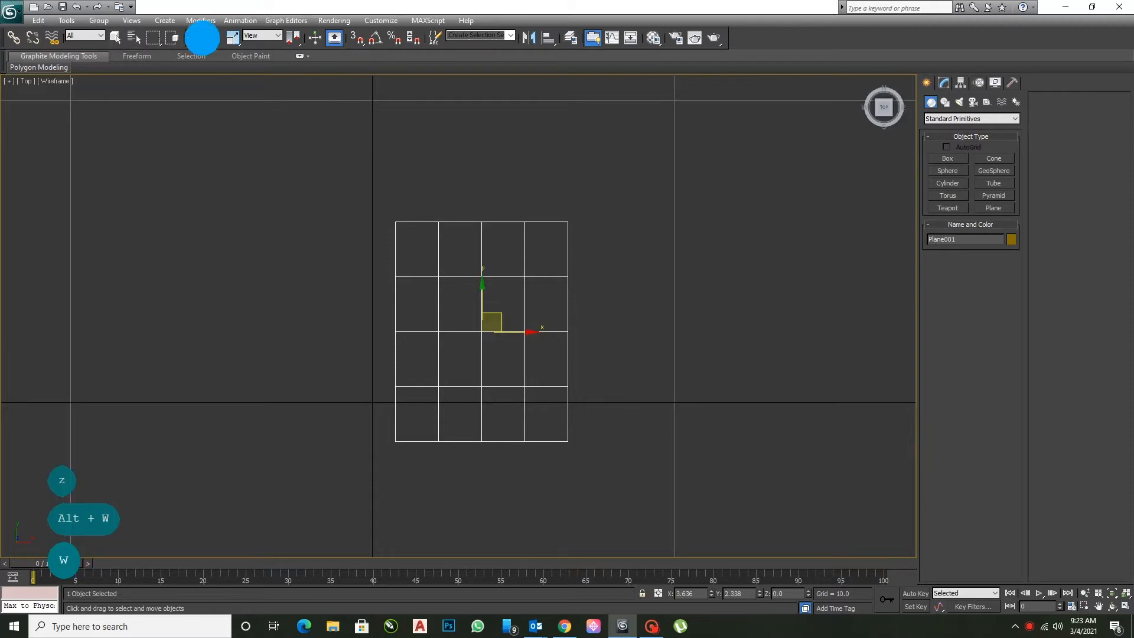
pyautogui.rightClick(103, 336)
pyautogui.rightClick(103, 323)
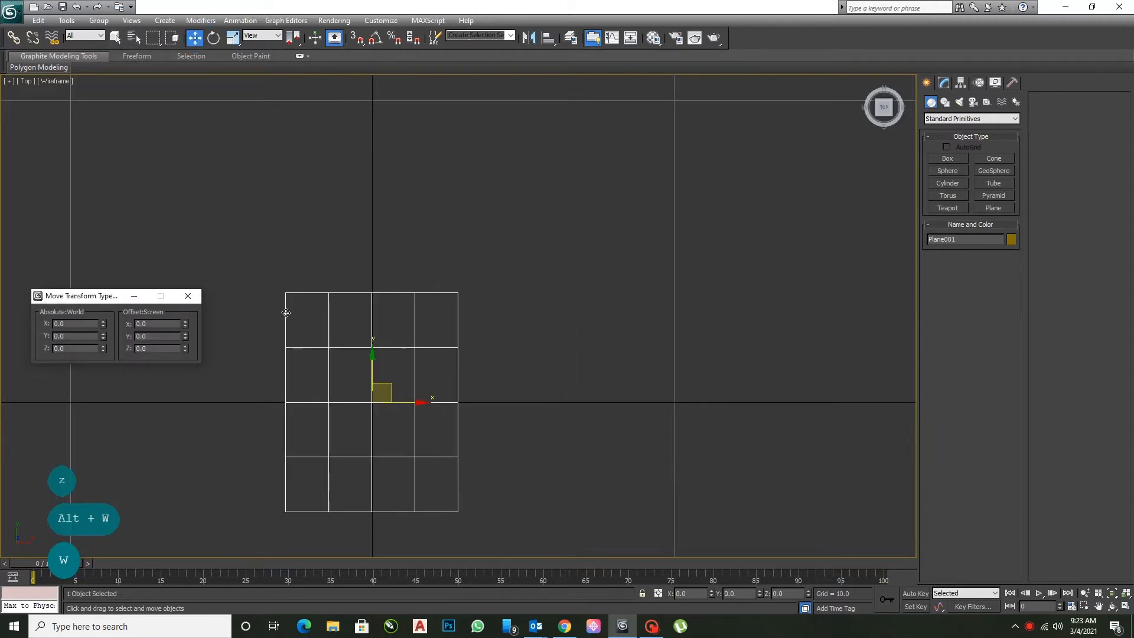
pyautogui.click(188, 296)
# Increase the plane's length to about 9.82
pyautogui.click(944, 83)
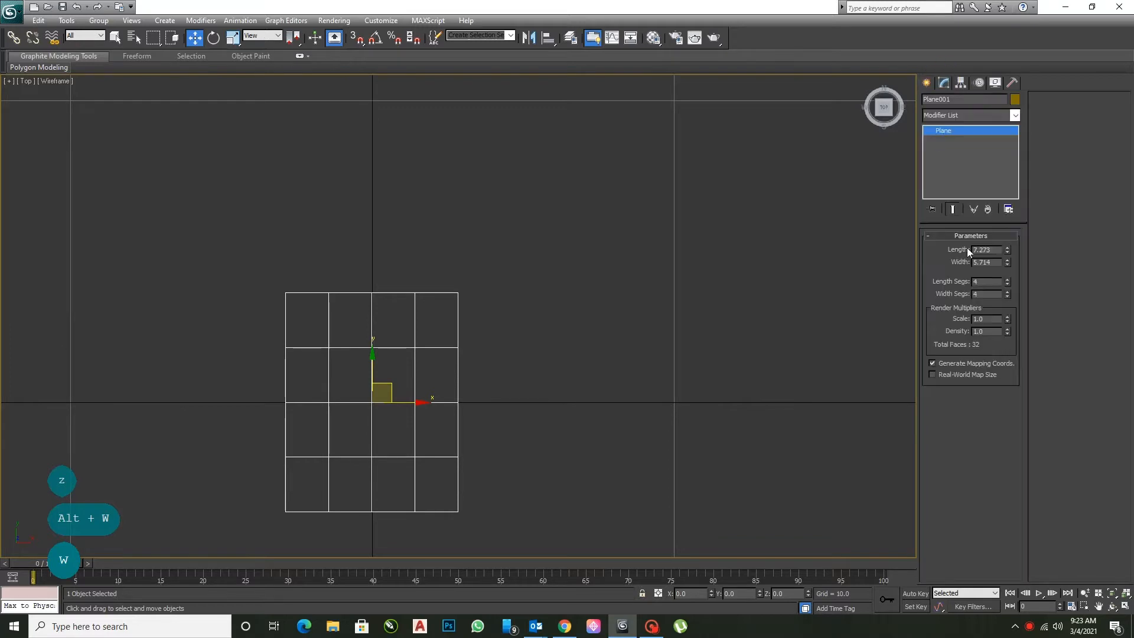
pyautogui.moveTo(1007, 250); pyautogui.dragTo(1003, 227)
pyautogui.moveTo(688, 236); pyautogui.dragTo(646, 197, button='middle')
pyautogui.scroll(-2, 690, 153)
# Move only the plane's pivot to the middle of its bottom edge, at about Y -4.9
pyautogui.click(961, 82)
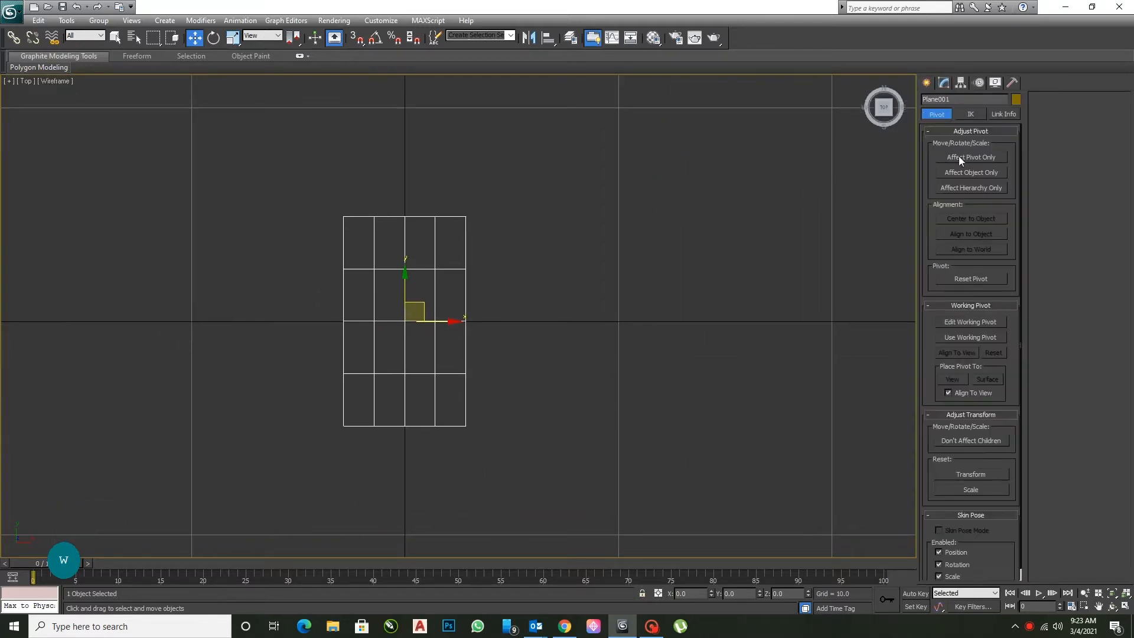
pyautogui.click(971, 157)
pyautogui.click(969, 218)
pyautogui.moveTo(399, 299); pyautogui.dragTo(414, 386)
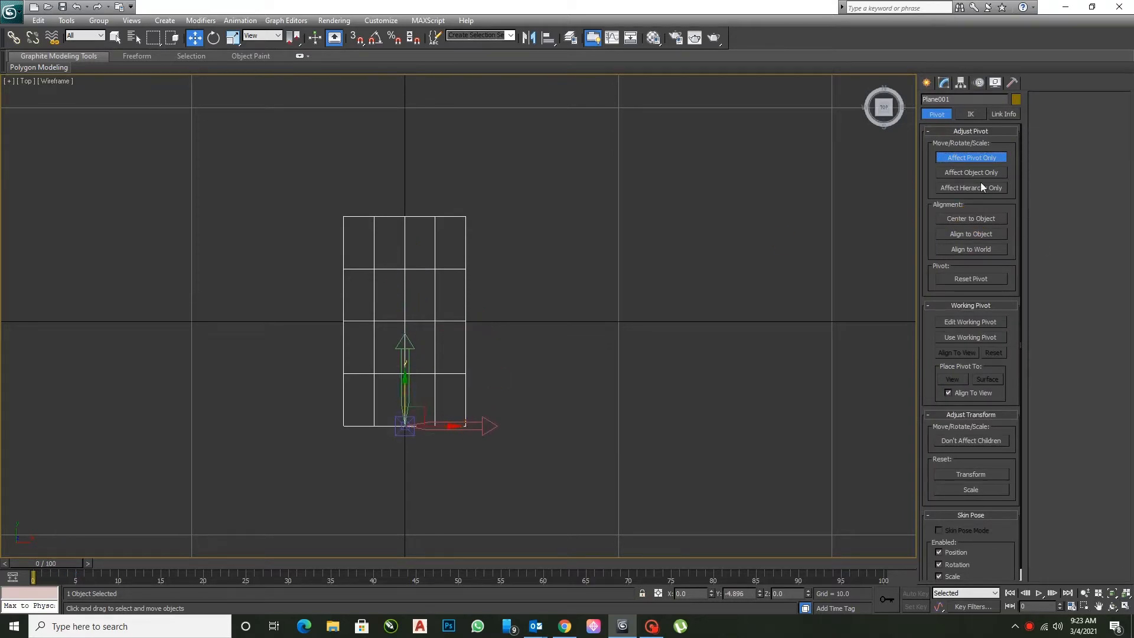
pyautogui.click(971, 157)
# Convert the plane to an Editable Poly
pyautogui.click(944, 83)
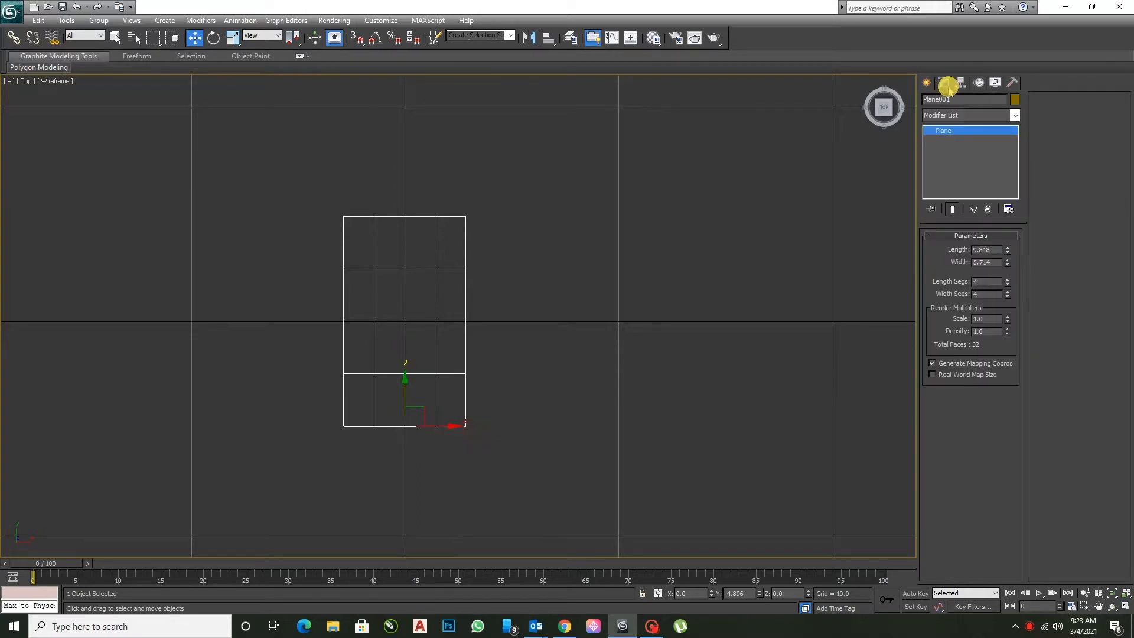
pyautogui.rightClick(416, 296)
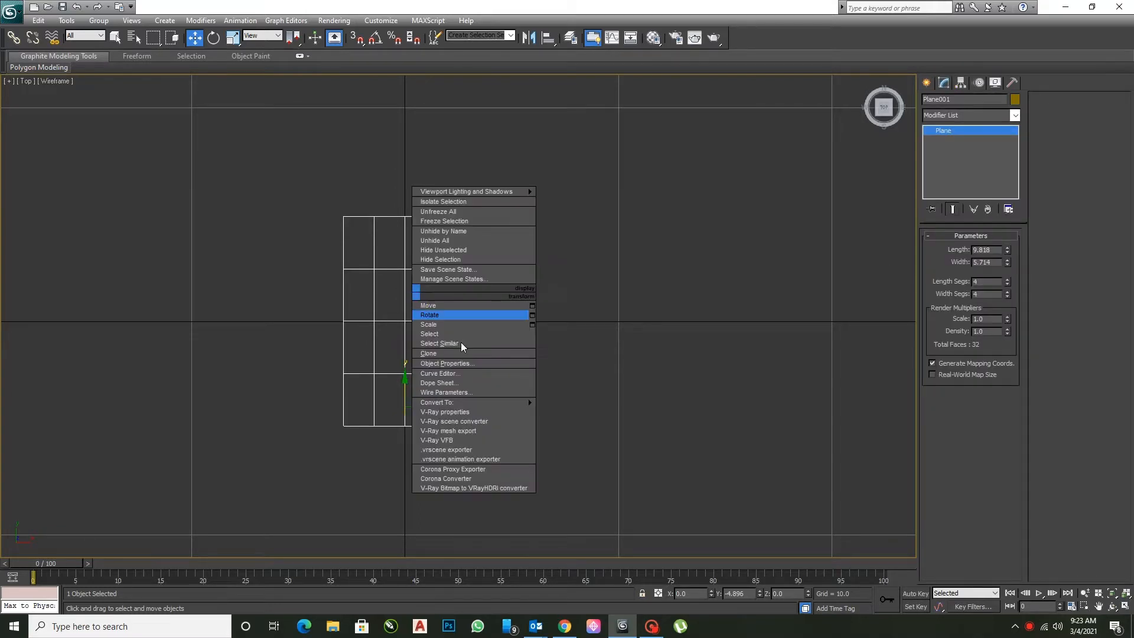
pyautogui.moveTo(483, 405)
pyautogui.click(579, 412)
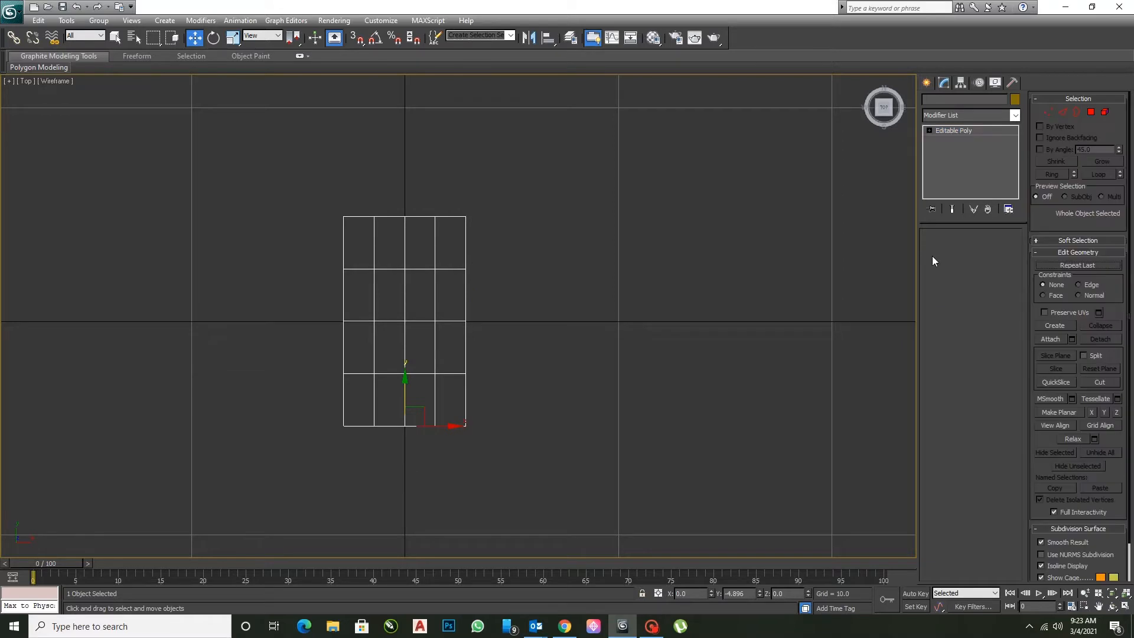
# Remove the two top corner vertices and raise the top middle vertex to about Y 6.59 to form a pointed tip
pyautogui.click(940, 249)
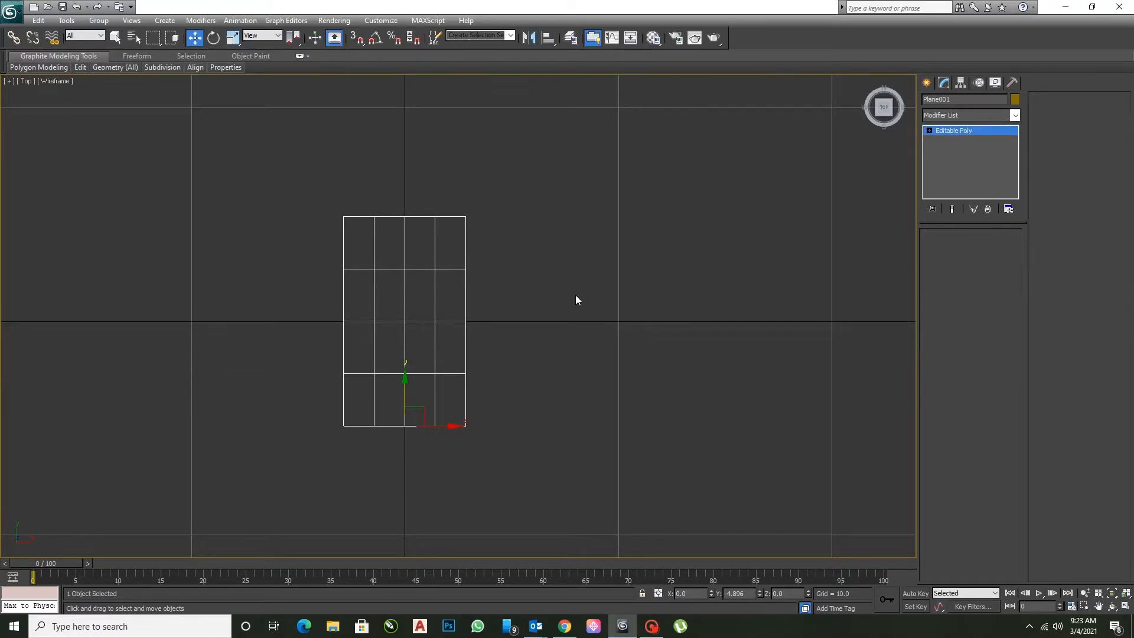
pyautogui.click(466, 216)
pyautogui.keyDown('ctrl'); pyautogui.moveTo(324, 208); pyautogui.dragTo(355, 243); pyautogui.keyUp('ctrl')
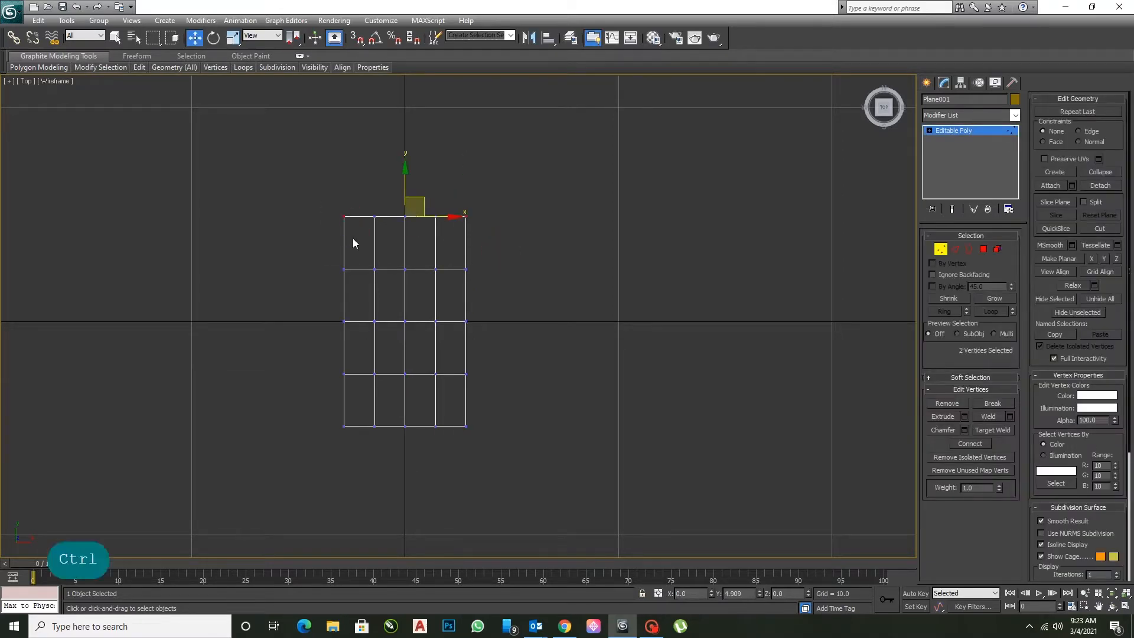
pyautogui.click(947, 403)
pyautogui.click(405, 218)
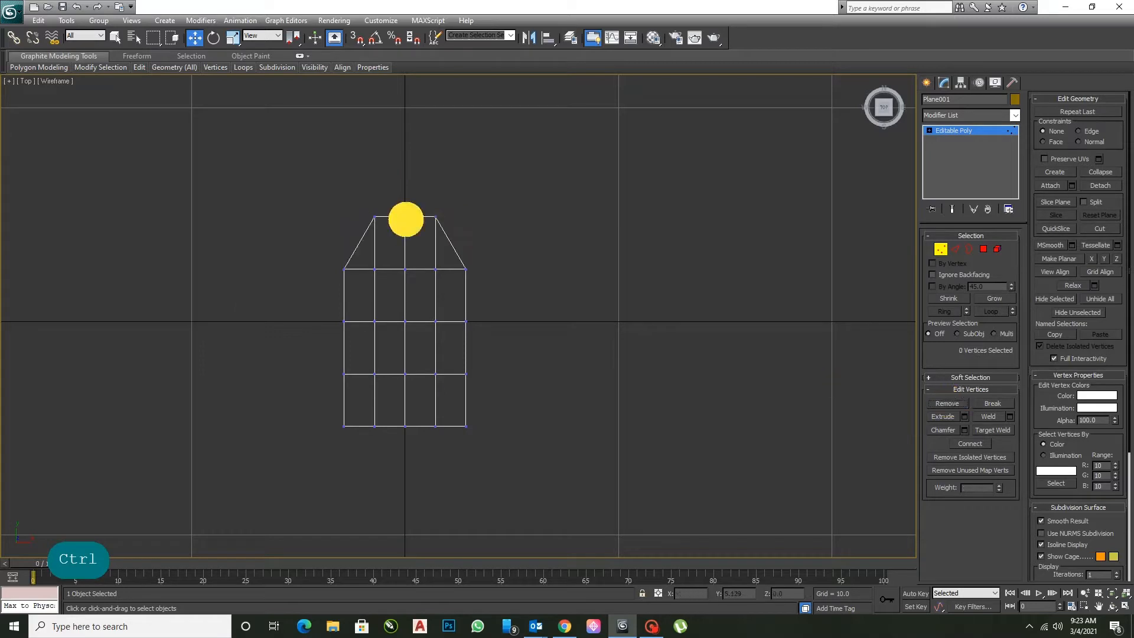
pyautogui.moveTo(405, 183); pyautogui.dragTo(405, 151)
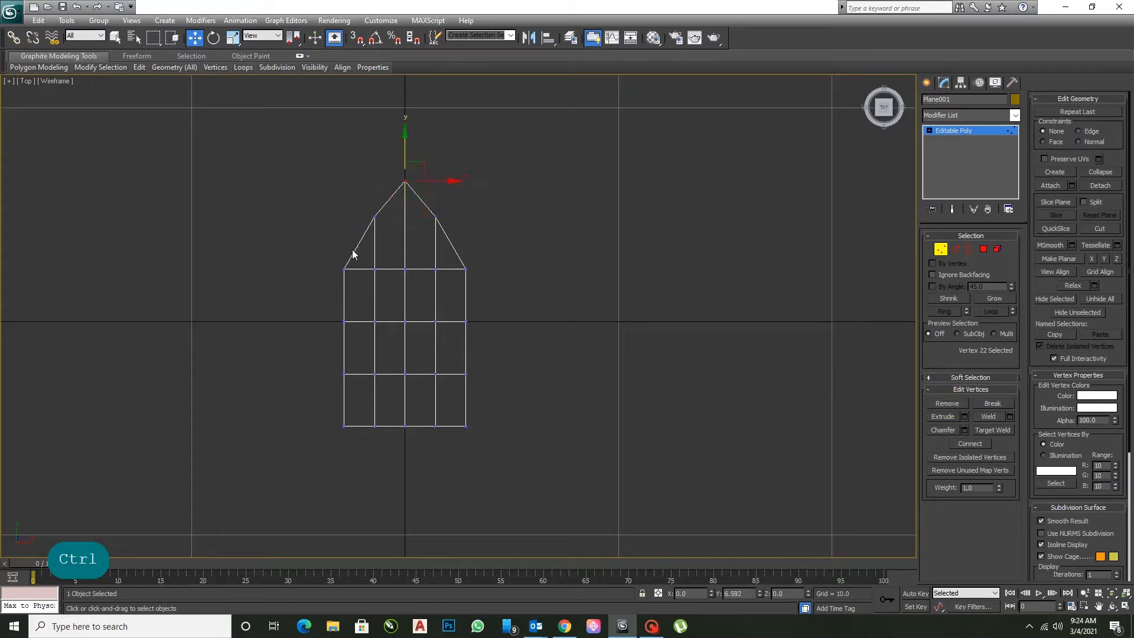
# Lower the centre vertices of the two upper inner rows and move the upper row's outer vertices up and inward for a V shape
pyautogui.moveTo(337, 311); pyautogui.dragTo(354, 332)
pyautogui.moveTo(400, 257); pyautogui.dragTo(410, 286)
pyautogui.moveTo(406, 232); pyautogui.dragTo(408, 247)
pyautogui.moveTo(338, 258); pyautogui.dragTo(367, 243)
pyautogui.moveTo(462, 252)
pyautogui.mouseDown()
pyautogui.moveTo(474, 276)
pyautogui.moveTo(464, 234)
pyautogui.mouseUp()
pyautogui.moveTo(387, 307)
pyautogui.mouseDown()
pyautogui.moveTo(423, 354)
pyautogui.moveTo(402, 314)
pyautogui.mouseUp()
# Remove the two bottom corner vertices and raise the bottom edge's two inner vertices to taper the leaf base
pyautogui.moveTo(320, 418); pyautogui.dragTo(366, 456)
pyautogui.keyDown('ctrl'); pyautogui.click(466, 426); pyautogui.keyUp('ctrl')
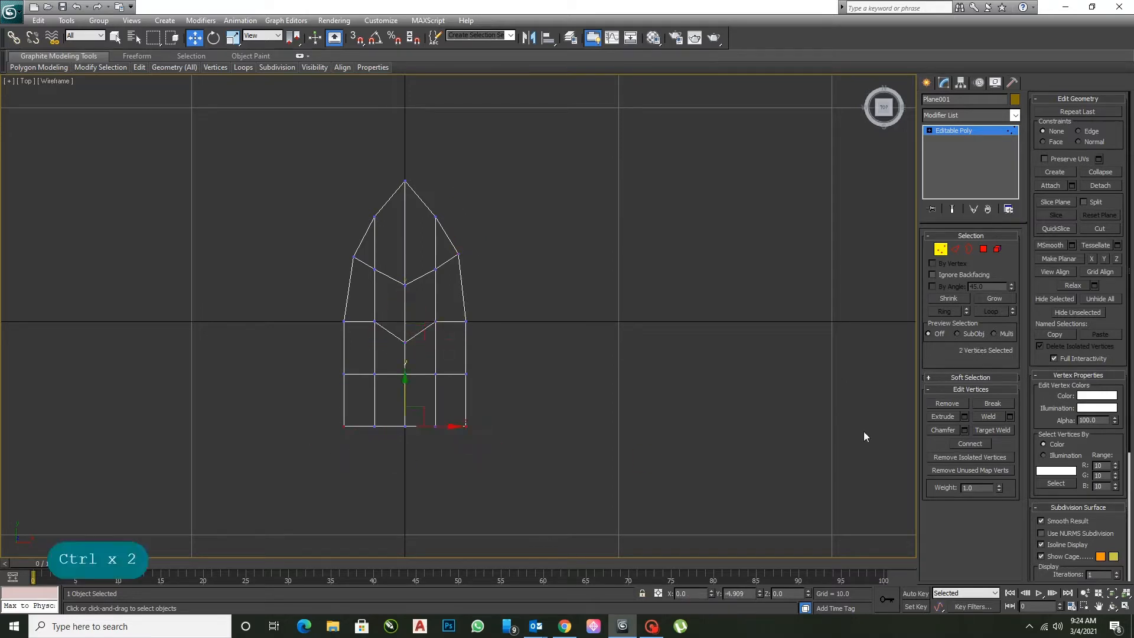
pyautogui.click(938, 403)
pyautogui.moveTo(413, 411); pyautogui.dragTo(448, 443)
pyautogui.keyDown('ctrl'); pyautogui.moveTo(352, 409); pyautogui.dragTo(439, 441); pyautogui.keyUp('ctrl')
pyautogui.click(401, 409)
pyautogui.moveTo(404, 391); pyautogui.dragTo(402, 375)
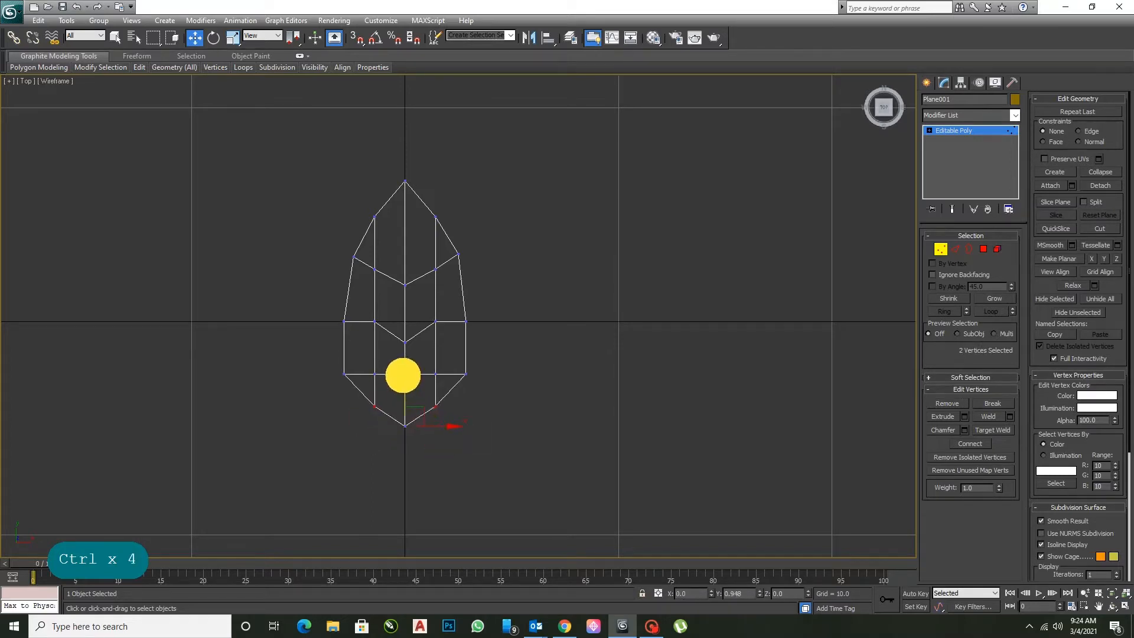
# Raise the lowest inner row's outer vertices, lower its centre vertex, and adjust the middle row's vertices beside the centre line
pyautogui.click(343, 373)
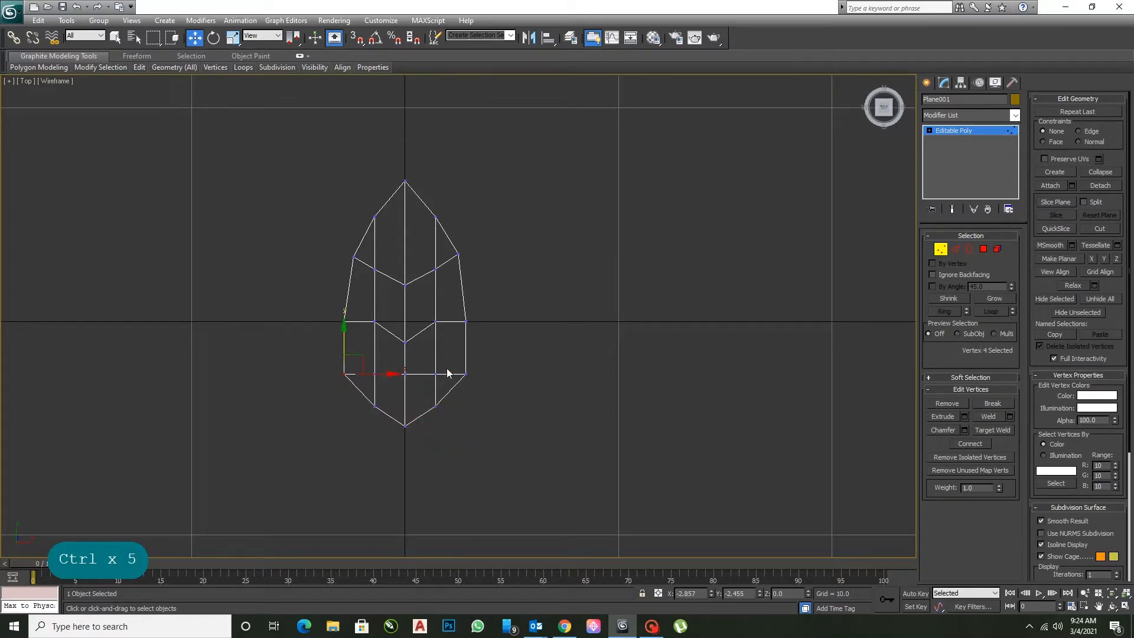
pyautogui.keyDown('ctrl'); pyautogui.click(466, 374); pyautogui.keyUp('ctrl')
pyautogui.moveTo(405, 339)
pyautogui.mouseDown()
pyautogui.moveTo(406, 323)
pyautogui.moveTo(417, 386)
pyautogui.moveTo(407, 356)
pyautogui.mouseUp()
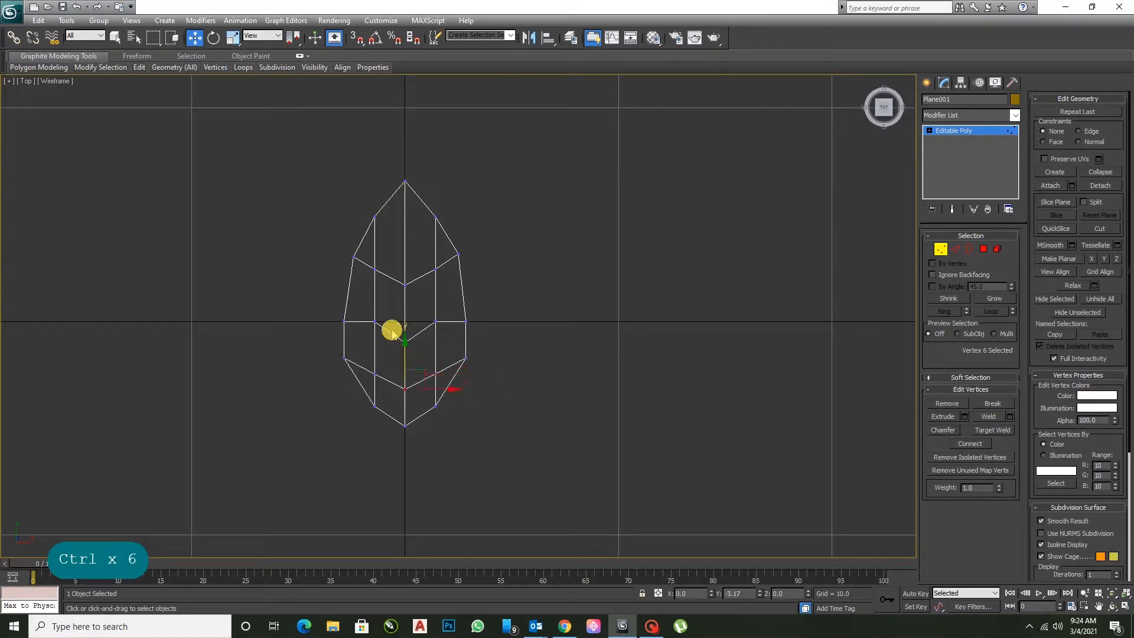
pyautogui.click(375, 322)
pyautogui.keyDown('ctrl'); pyautogui.click(436, 321); pyautogui.keyUp('ctrl')
pyautogui.moveTo(405, 284)
pyautogui.mouseDown()
pyautogui.moveTo(406, 295)
pyautogui.moveTo(383, 296)
pyautogui.moveTo(354, 324)
pyautogui.moveTo(459, 314)
pyautogui.moveTo(424, 301)
pyautogui.moveTo(405, 263)
pyautogui.mouseUp()
# Raise the outer vertices of the middle and lowest inner rows to angle the side veins upward
pyautogui.moveTo(324, 349); pyautogui.dragTo(361, 374)
pyautogui.keyDown('ctrl'); pyautogui.moveTo(459, 343); pyautogui.dragTo(472, 371); pyautogui.keyUp('ctrl')
pyautogui.moveTo(406, 320); pyautogui.dragTo(389, 310)
pyautogui.moveTo(456, 282)
pyautogui.keyDown('ctrl'); pyautogui.mouseDown()
pyautogui.moveTo(477, 310)
pyautogui.moveTo(448, 296)
pyautogui.mouseUp(); pyautogui.keyUp('ctrl')
# Narrow the leaf's upper half by scaling the side vertices of the middle row and the two rows above inward along X
pyautogui.press('e')
pyautogui.press('r')
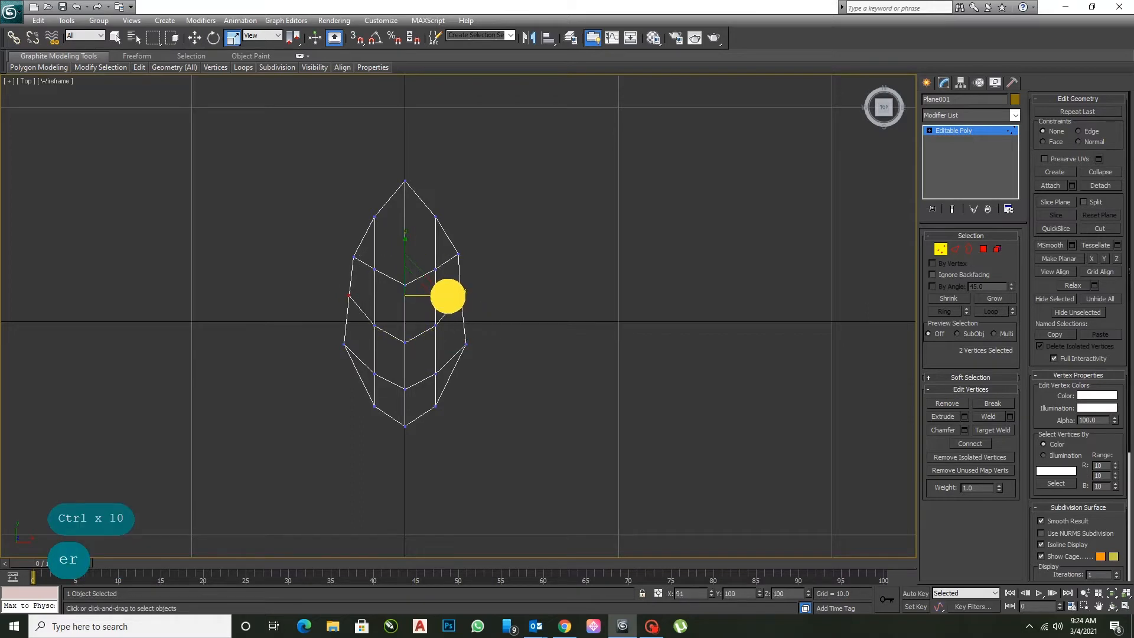
pyautogui.moveTo(342, 246); pyautogui.dragTo(442, 260)
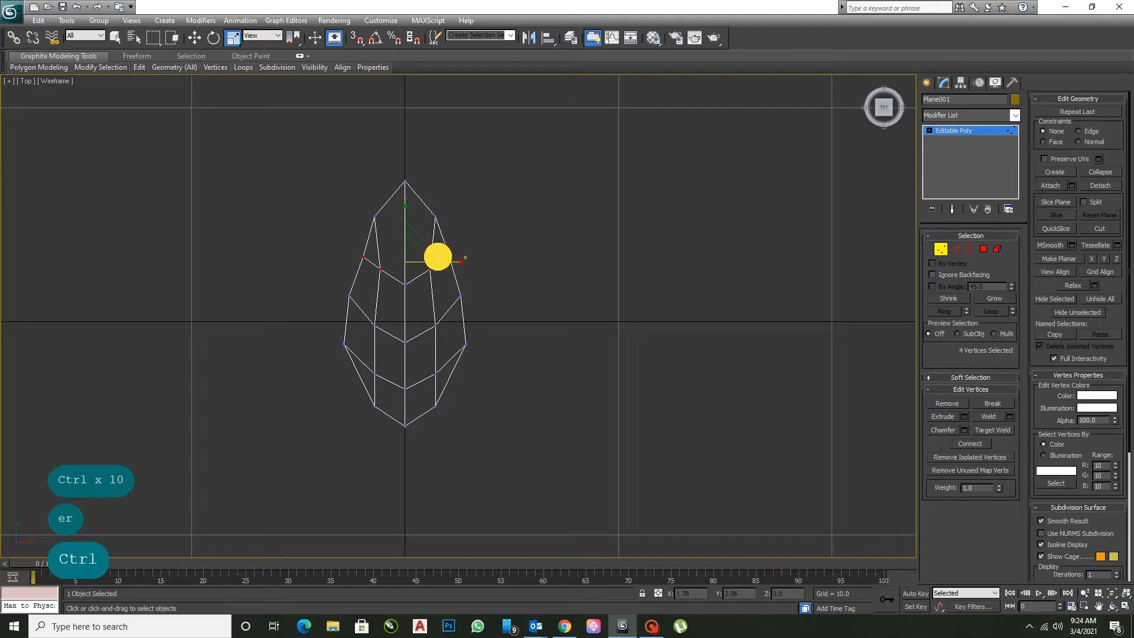
pyautogui.moveTo(357, 200); pyautogui.dragTo(433, 214)
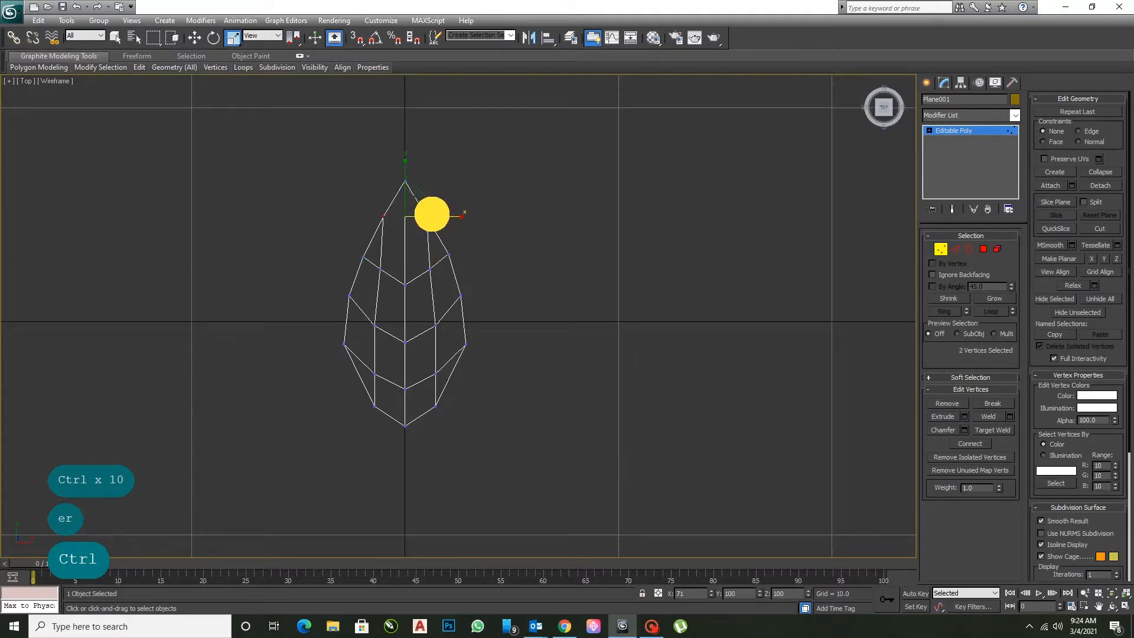
pyautogui.moveTo(431, 214); pyautogui.dragTo(431, 214)
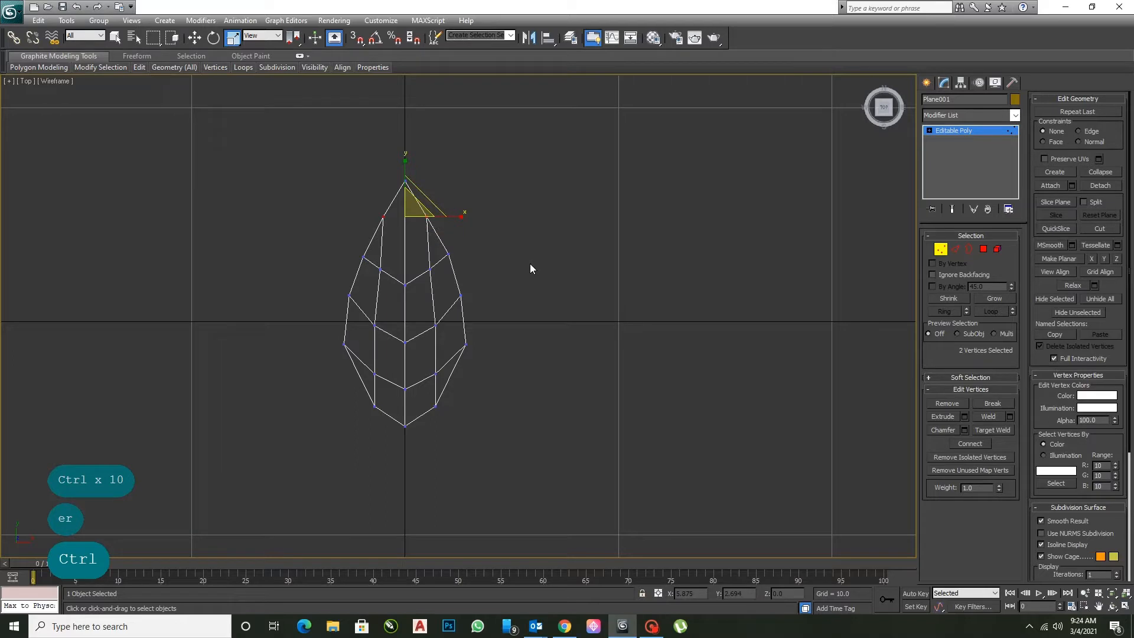
pyautogui.click(452, 211)
pyautogui.hotkey('ctrl', 'z')
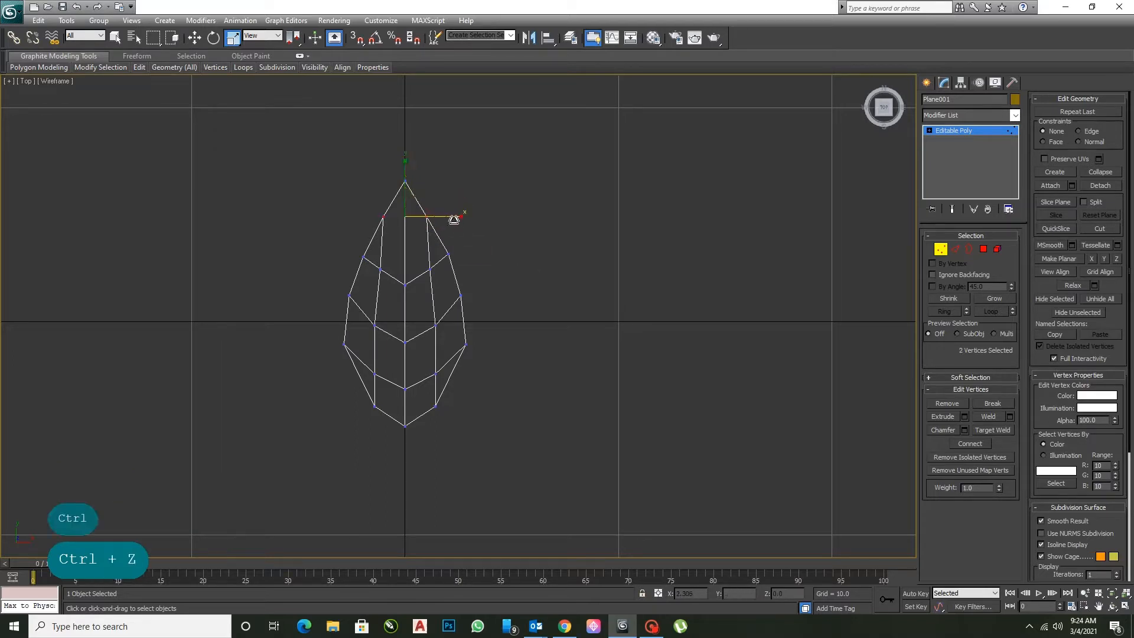
# Lower the leaf's tip vertex to about Y 6.03
pyautogui.click(405, 181)
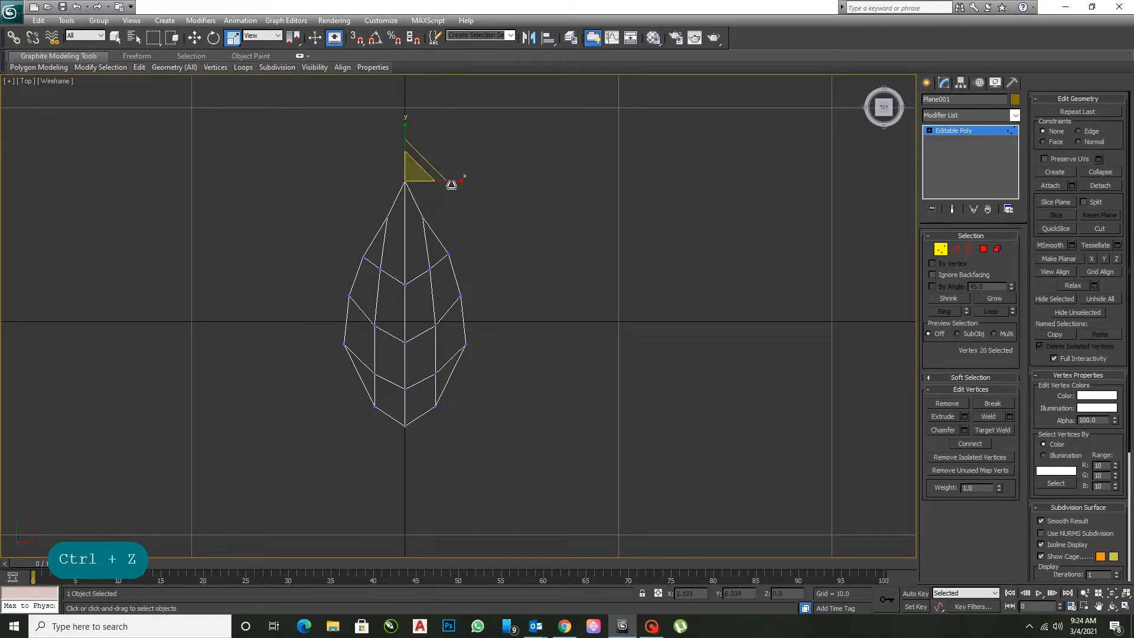
pyautogui.press('w')
pyautogui.moveTo(406, 148); pyautogui.dragTo(408, 159)
# Show the perspective view in wireframe, restore the four-view layout and frame the leaf in the Front and Perspective views
pyautogui.rightClick(591, 377)
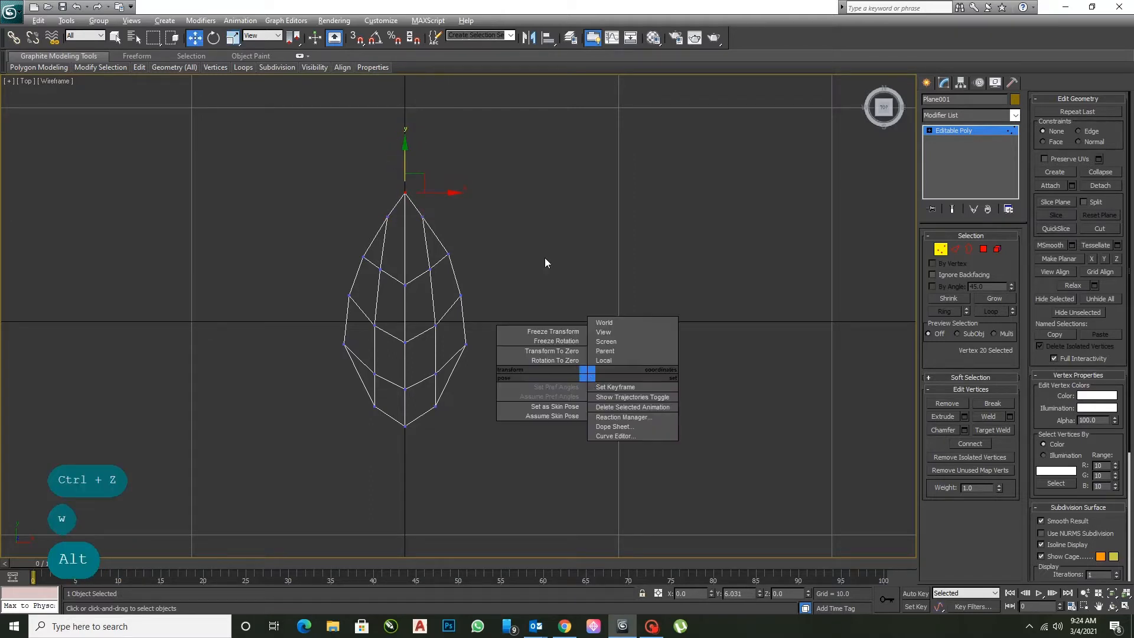
pyautogui.hotkey('alt', 'w')
pyautogui.click(593, 399)
pyautogui.hotkey('alt', 'w')
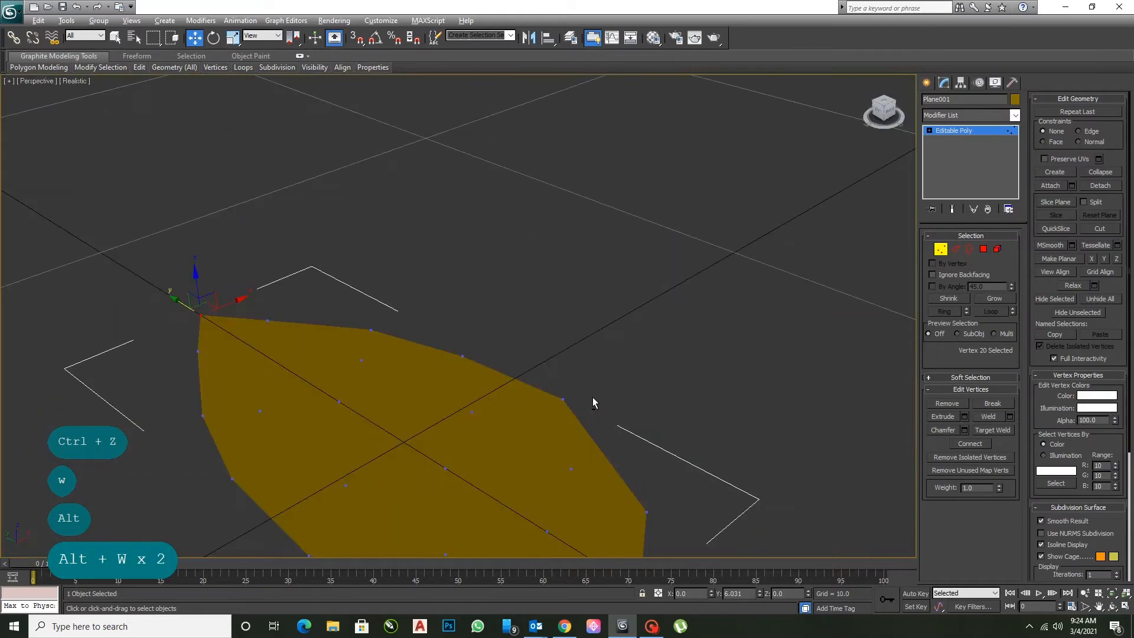
pyautogui.press('F3')
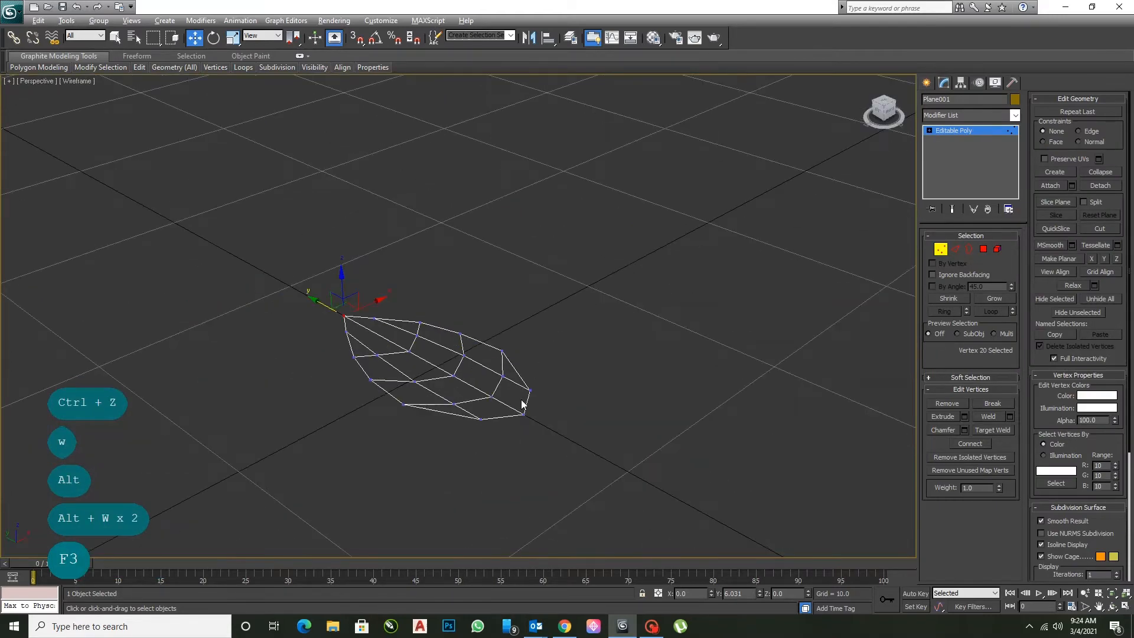
pyautogui.hotkey('alt', 'w')
pyautogui.click(597, 269)
pyautogui.press('z')
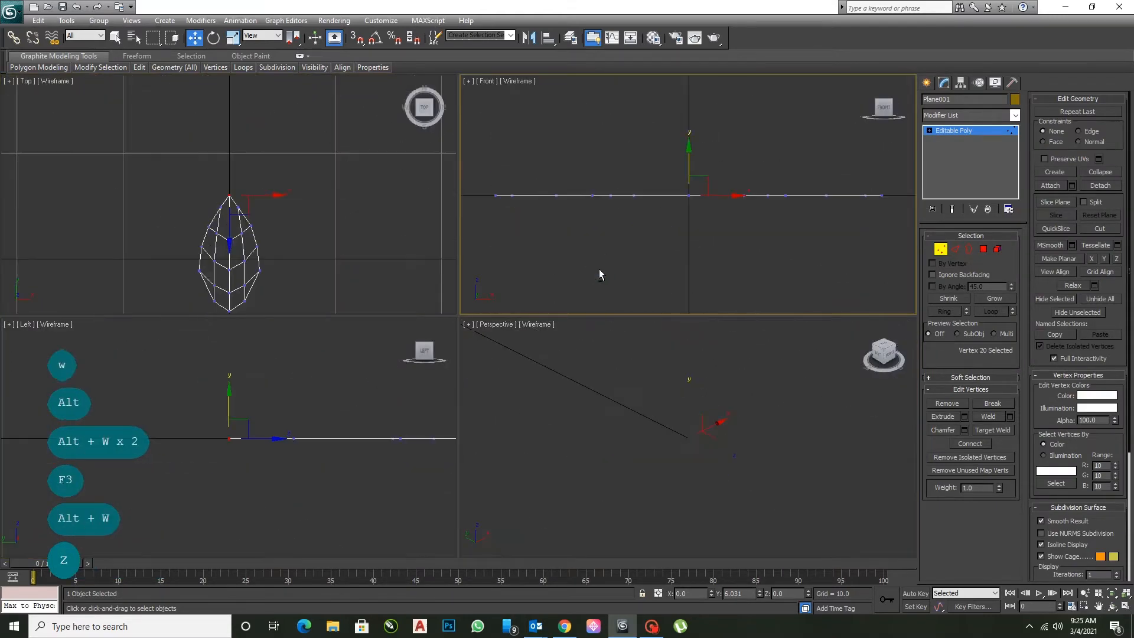
pyautogui.click(649, 409)
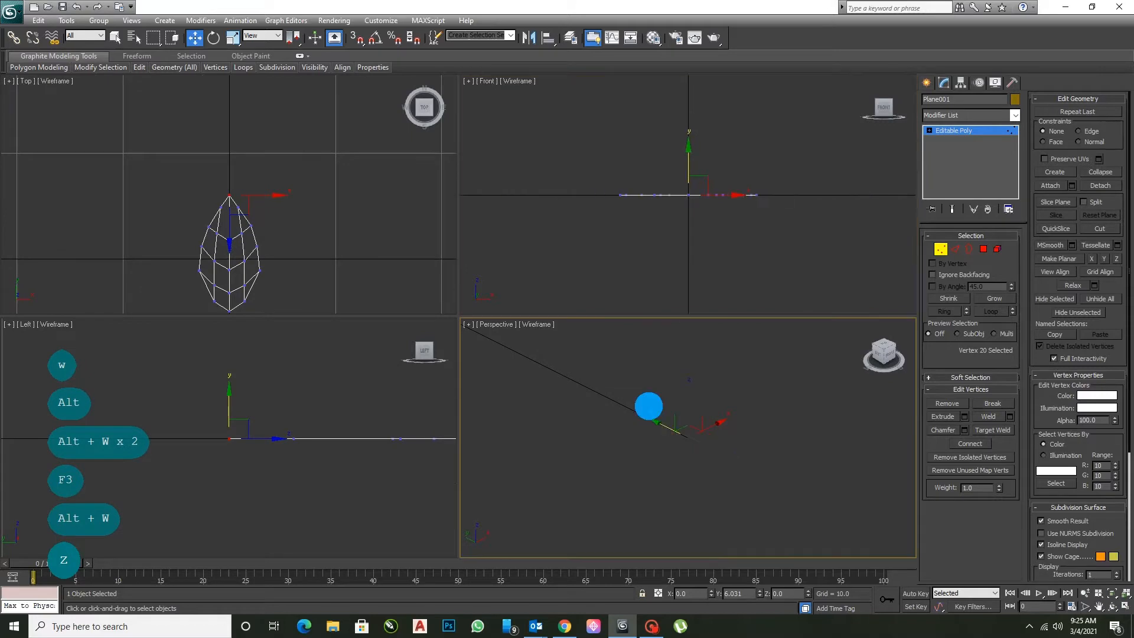
pyautogui.scroll(-5, 650, 407)
pyautogui.scroll(6, 716, 395)
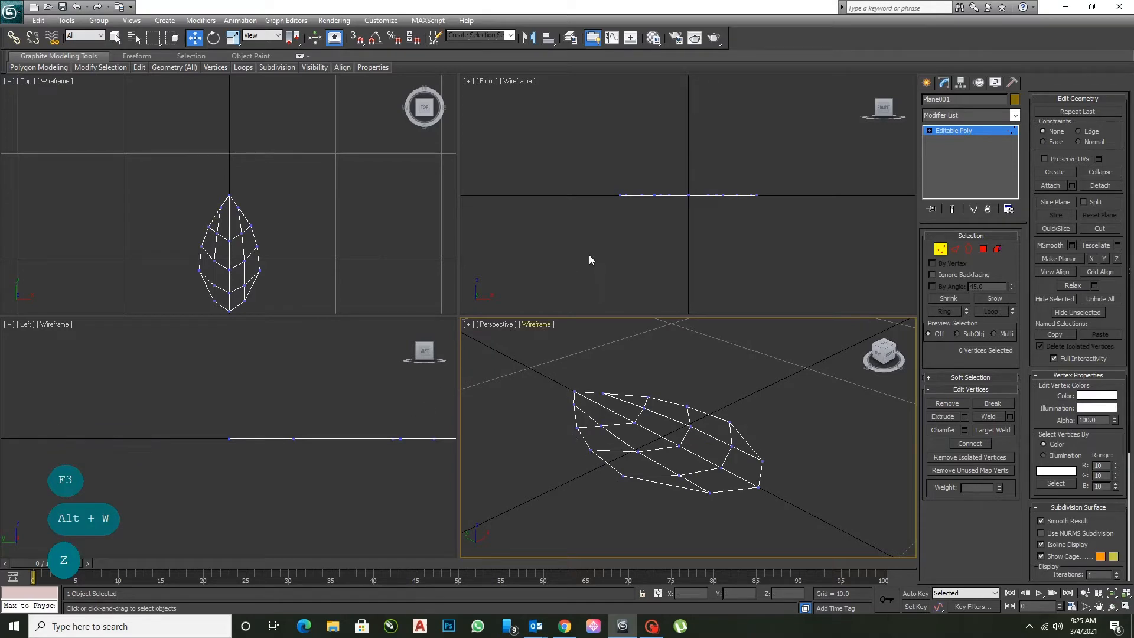
# Raise all vertices on both sides of the leaf's centre line to about 0.27 in Z, leaving the midrib low
pyautogui.moveTo(234, 199); pyautogui.dragTo(281, 315)
pyautogui.keyDown('ctrl'); pyautogui.moveTo(196, 197); pyautogui.dragTo(222, 315); pyautogui.keyUp('ctrl')
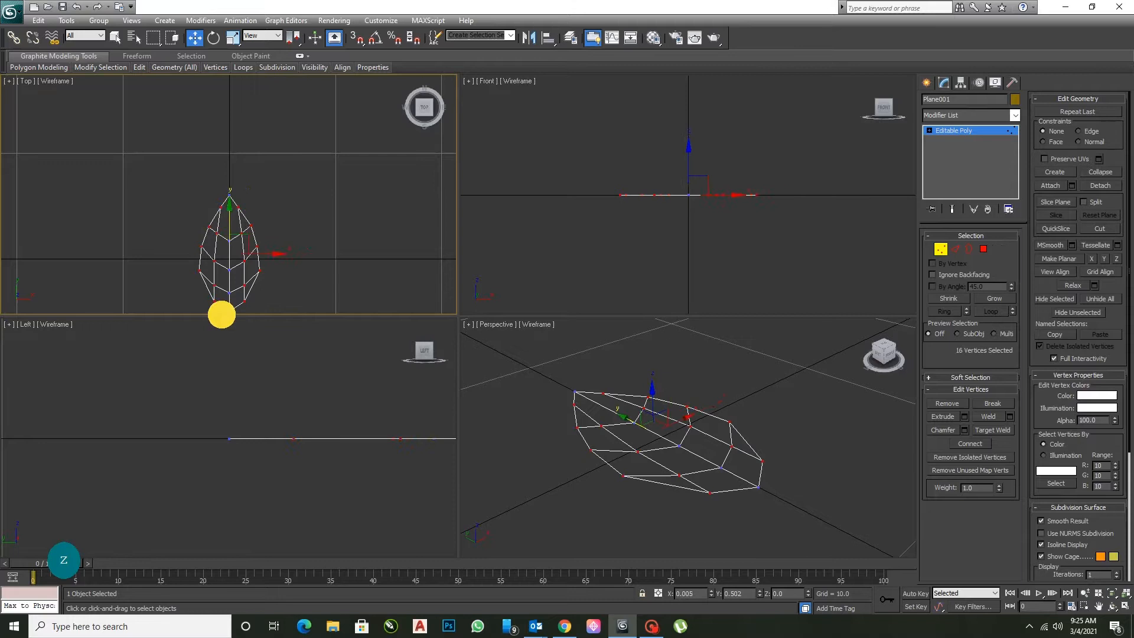
pyautogui.rightClick(666, 211)
pyautogui.moveTo(686, 165); pyautogui.dragTo(688, 156)
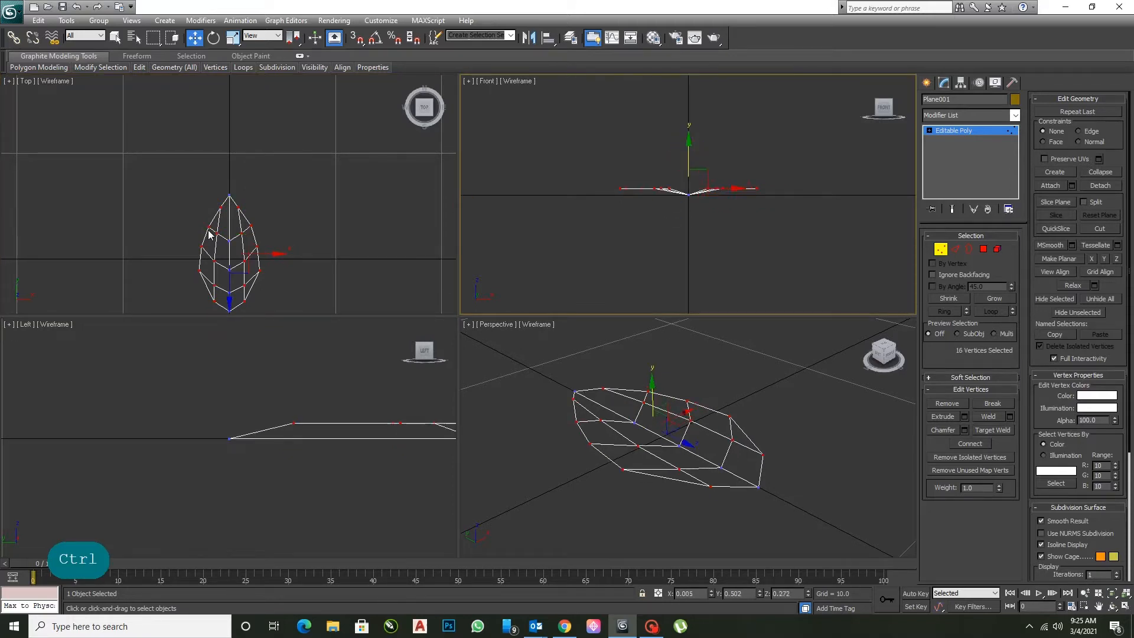
# Raise the six outer edge vertices of the leaf's three inner rows to about 0.67 in Z
pyautogui.moveTo(177, 208); pyautogui.dragTo(209, 295)
pyautogui.keyDown('ctrl'); pyautogui.moveTo(248, 219); pyautogui.dragTo(274, 292); pyautogui.keyUp('ctrl')
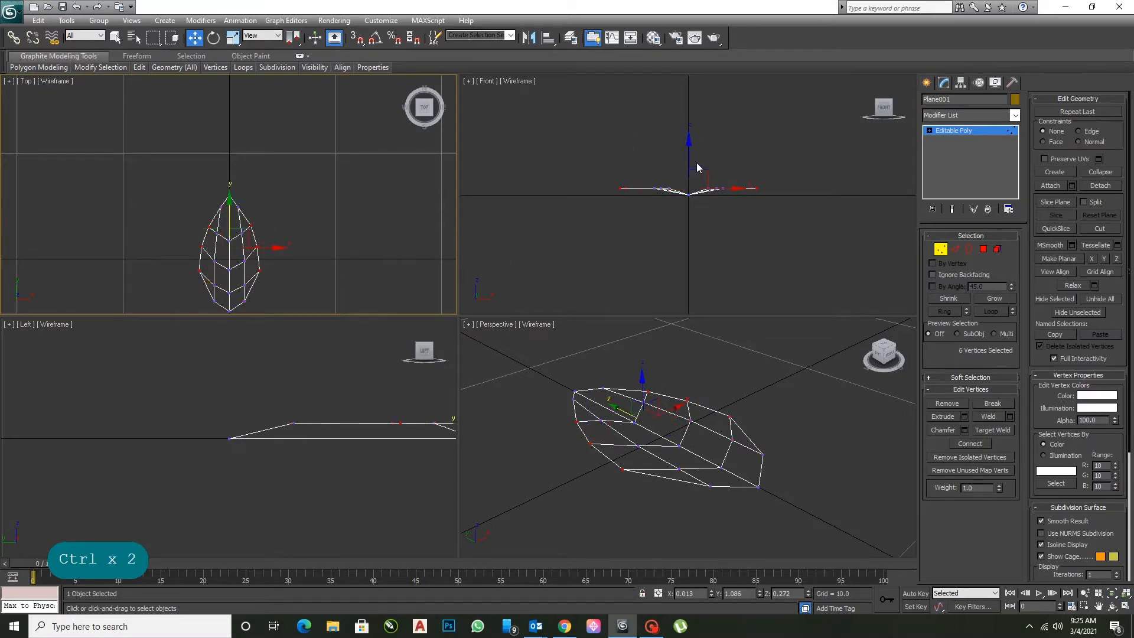
pyautogui.moveTo(689, 157); pyautogui.dragTo(689, 139)
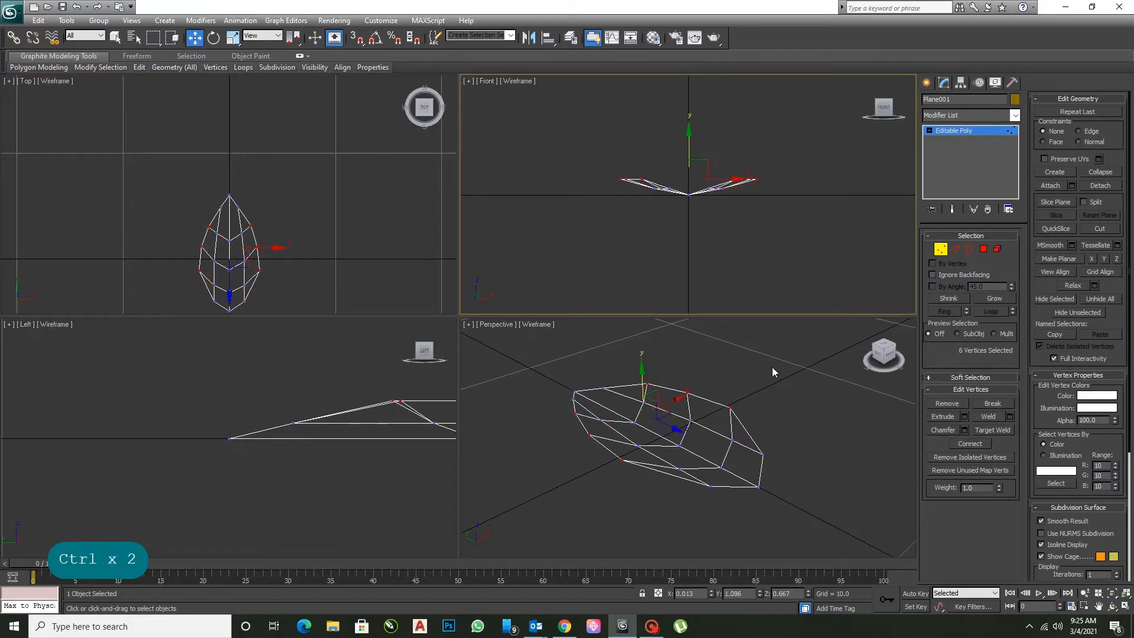
# Leave vertex editing and add a Bend modifier to the leaf with an angle of 21.5 along the X axis
pyautogui.click(942, 249)
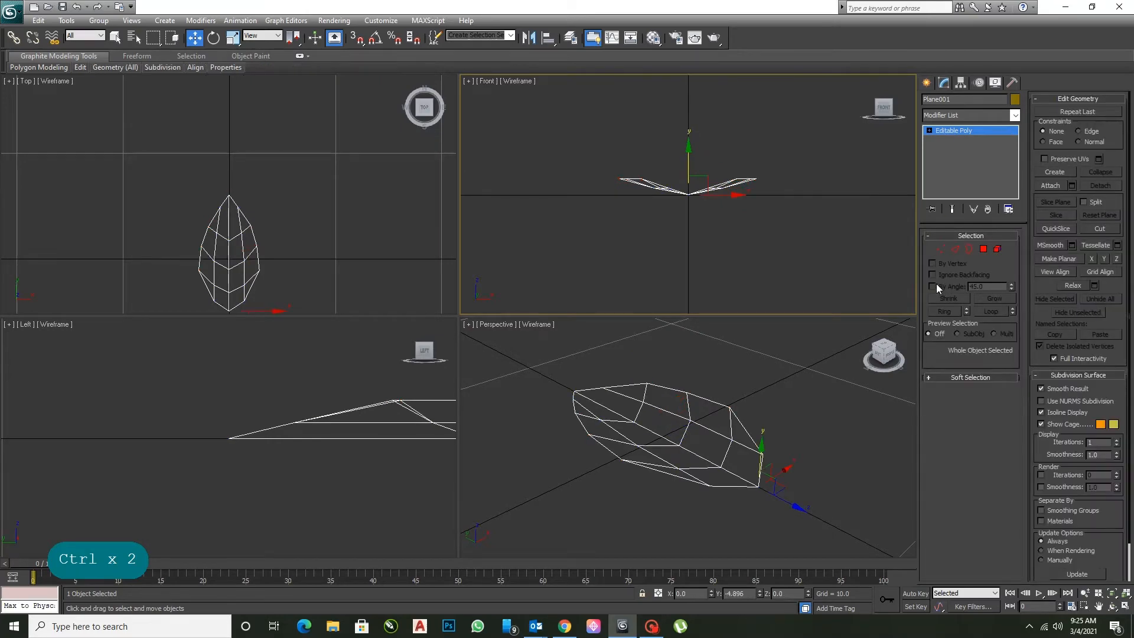
pyautogui.click(967, 113)
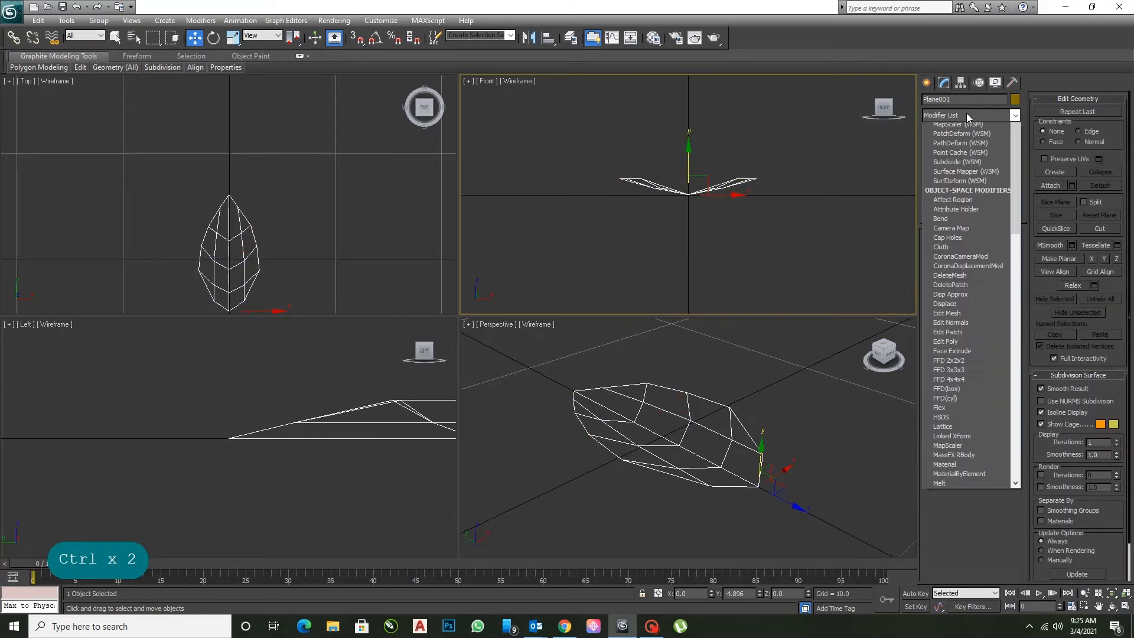
pyautogui.press('b')
pyautogui.click(963, 129)
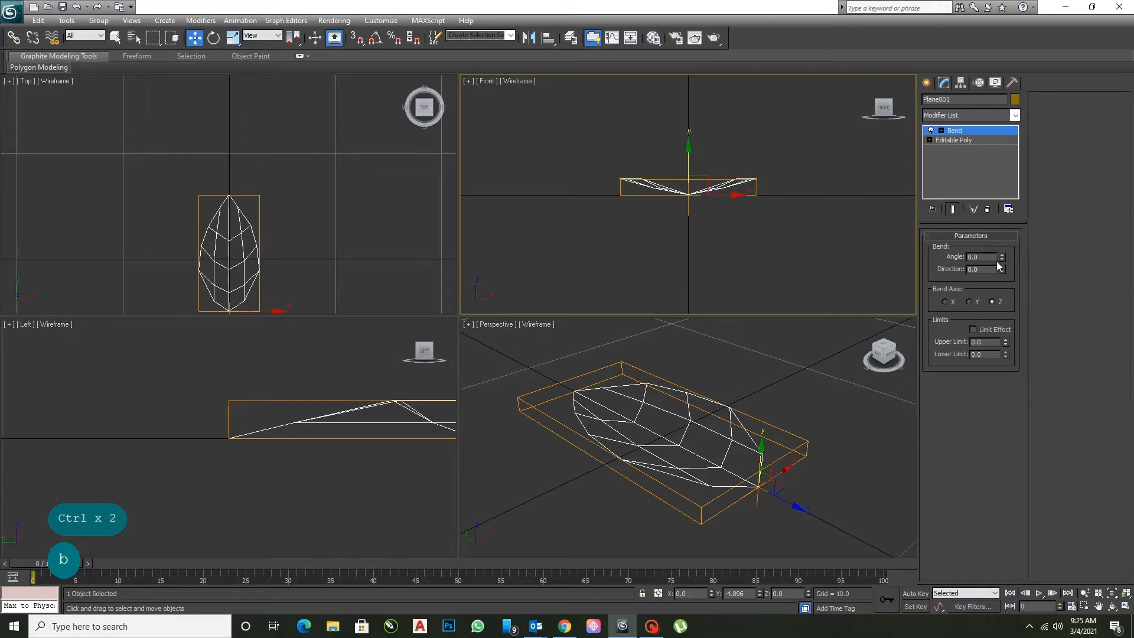
pyautogui.moveTo(999, 258); pyautogui.dragTo(995, 232)
pyautogui.click(975, 302)
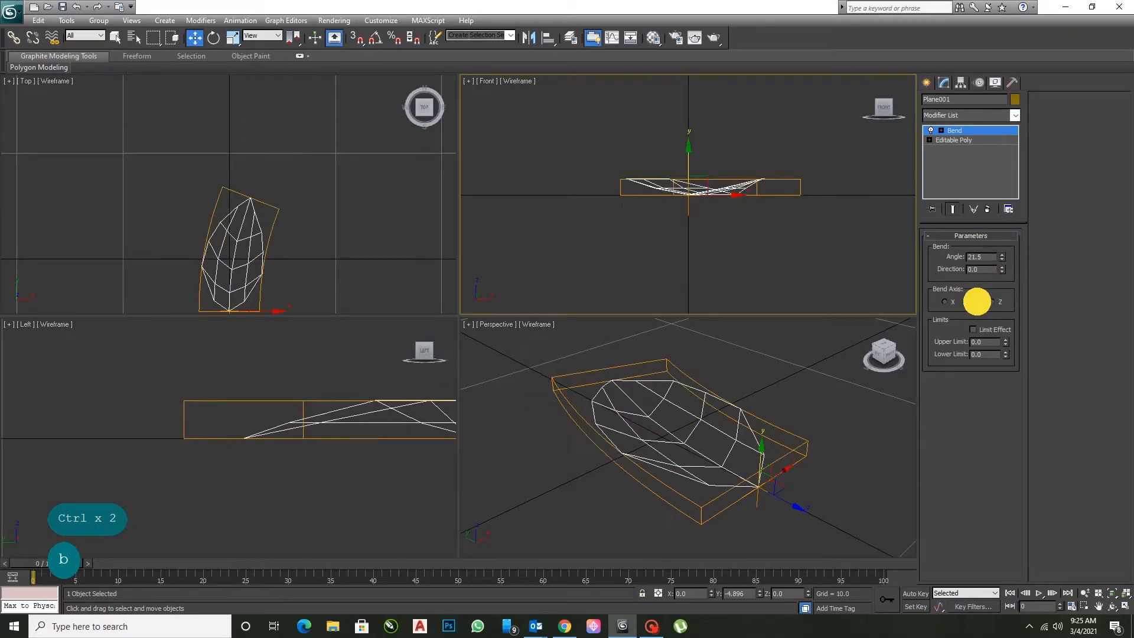
pyautogui.click(945, 303)
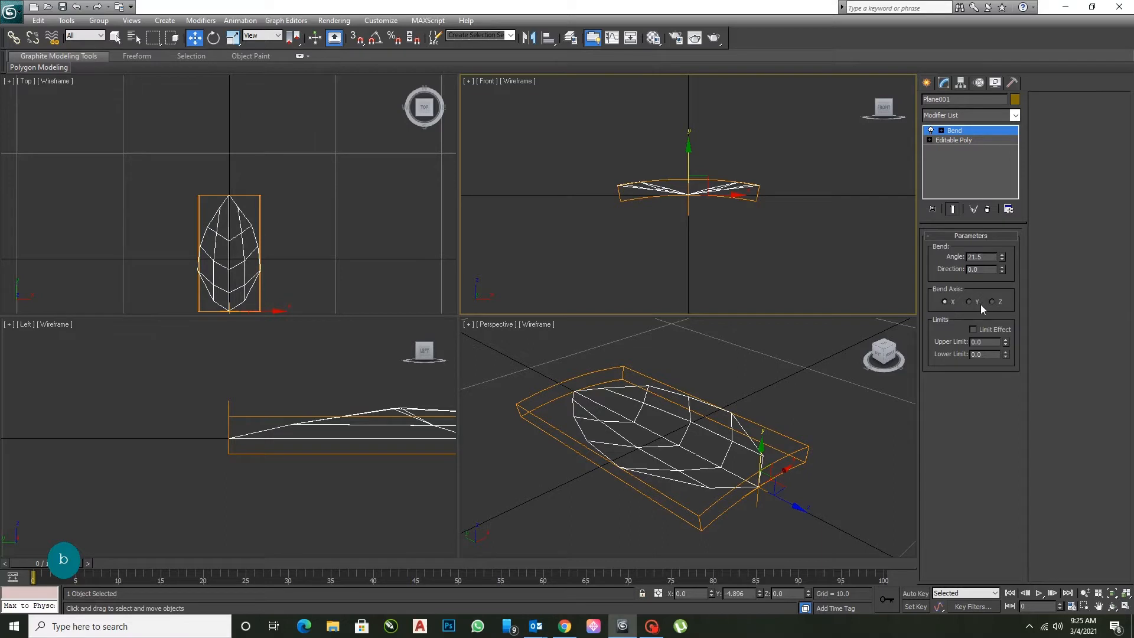
# Rotate the Bend gizmo a quarter turn clockwise in the Top view, with angle snap enabled
pyautogui.click(960, 130)
pyautogui.press('e')
pyautogui.click(289, 229)
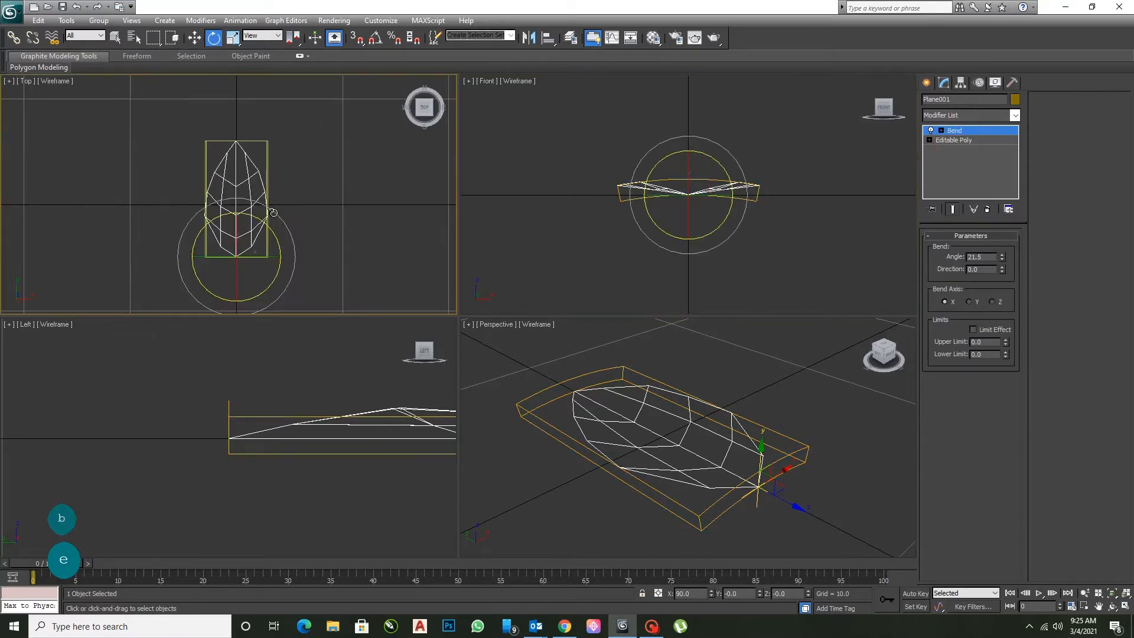
pyautogui.moveTo(269, 229); pyautogui.dragTo(329, 299)
pyautogui.hotkey('ctrl', 'z')
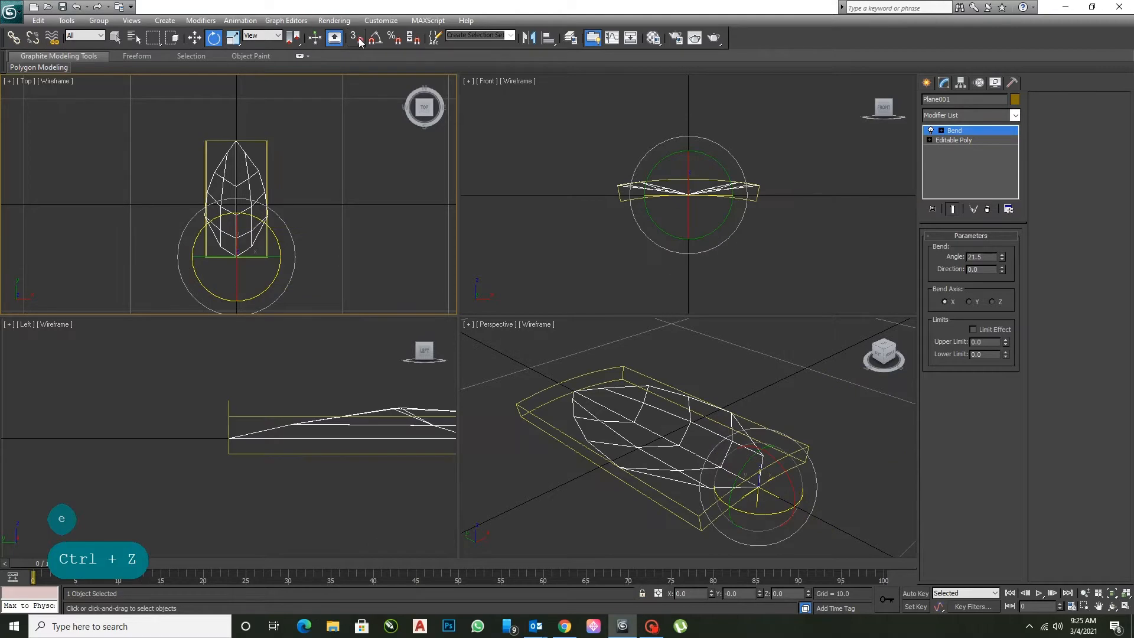
pyautogui.moveTo(271, 227); pyautogui.dragTo(331, 244)
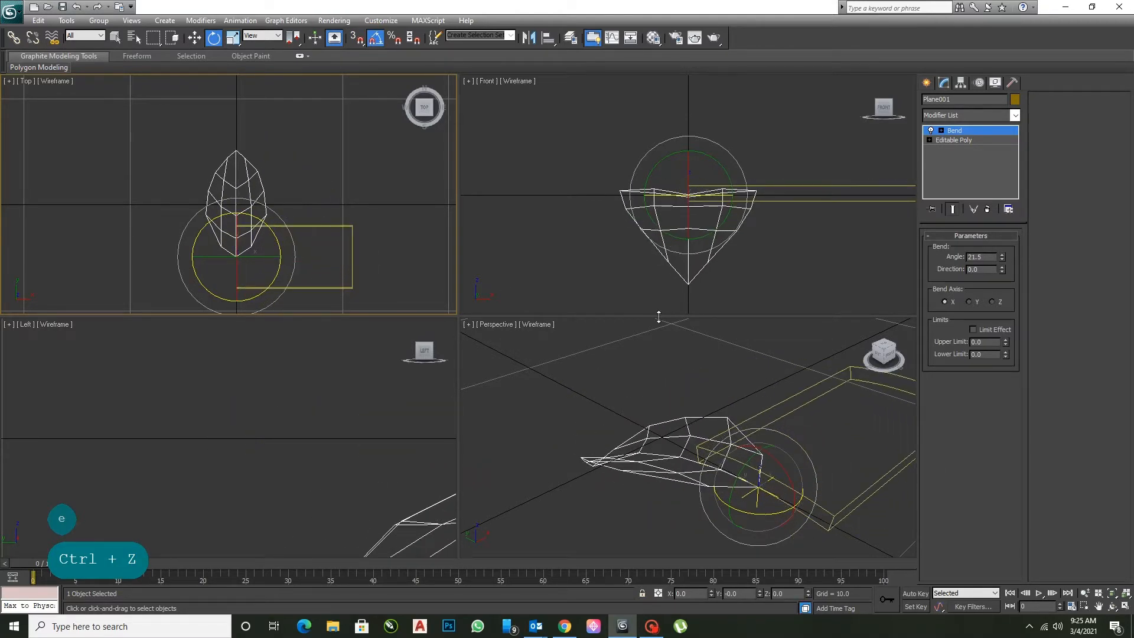
# In the maximized perspective view, rotate the whole leaf 20 degrees about X and set its Bend angle to 16
pyautogui.hotkey('alt', 'w')
pyautogui.hotkey('alt', 'w')
pyautogui.click(635, 405)
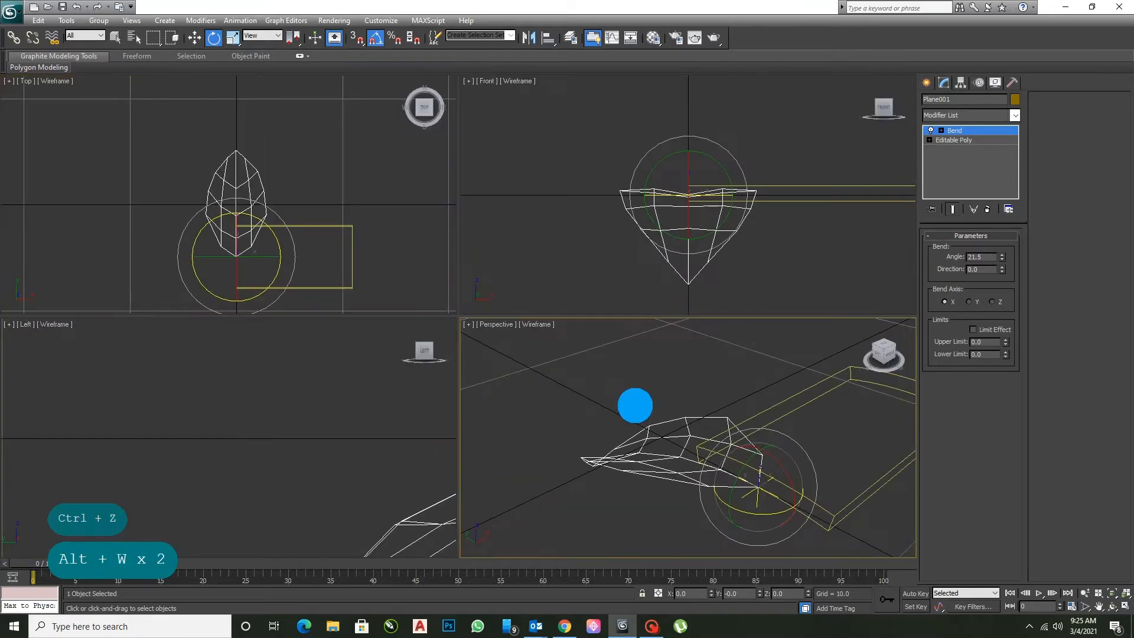
pyautogui.hotkey('alt', 'w')
pyautogui.keyDown('alt'); pyautogui.moveTo(635, 406); pyautogui.dragTo(567, 301, button='middle'); pyautogui.keyUp('alt')
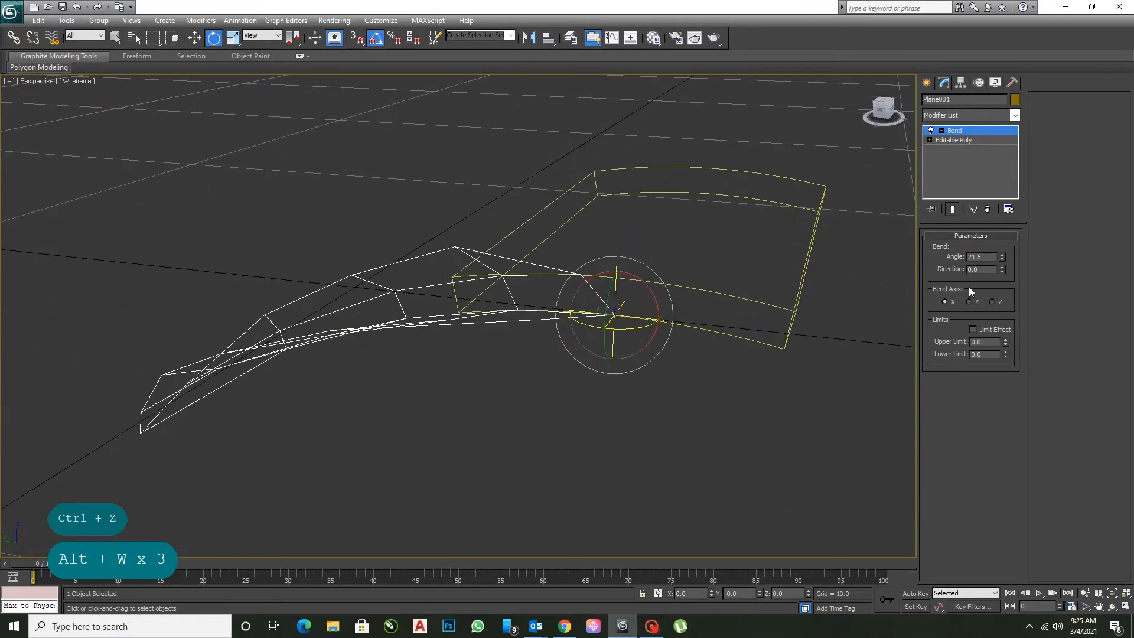
pyautogui.moveTo(997, 257)
pyautogui.mouseDown()
pyautogui.moveTo(1000, 277)
pyautogui.moveTo(990, 240)
pyautogui.mouseUp()
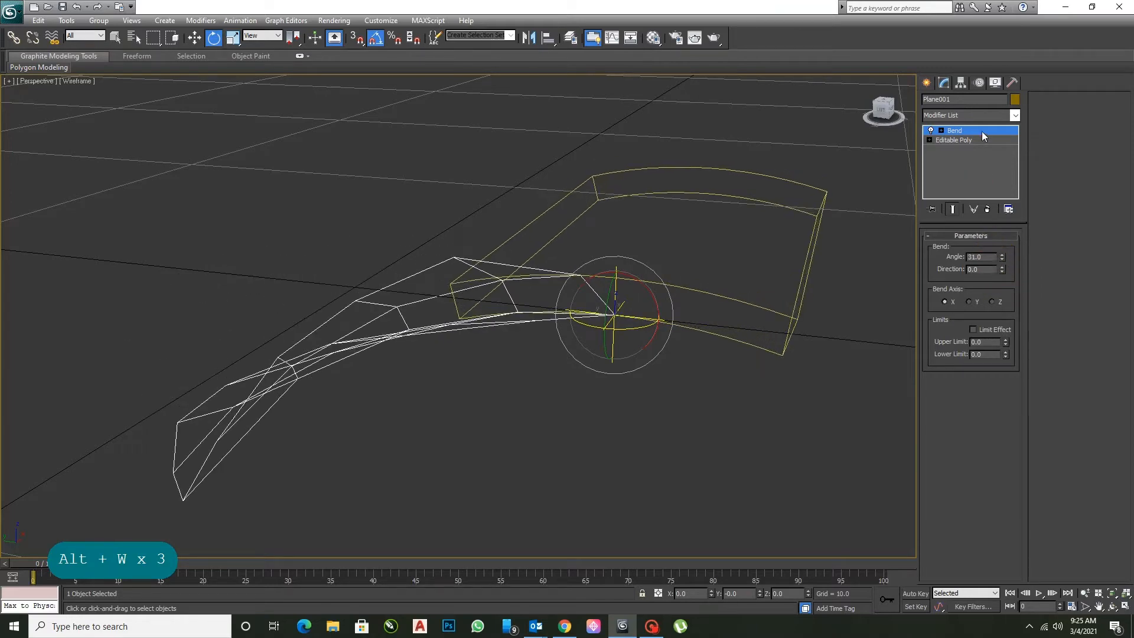
pyautogui.moveTo(631, 288); pyautogui.dragTo(650, 286)
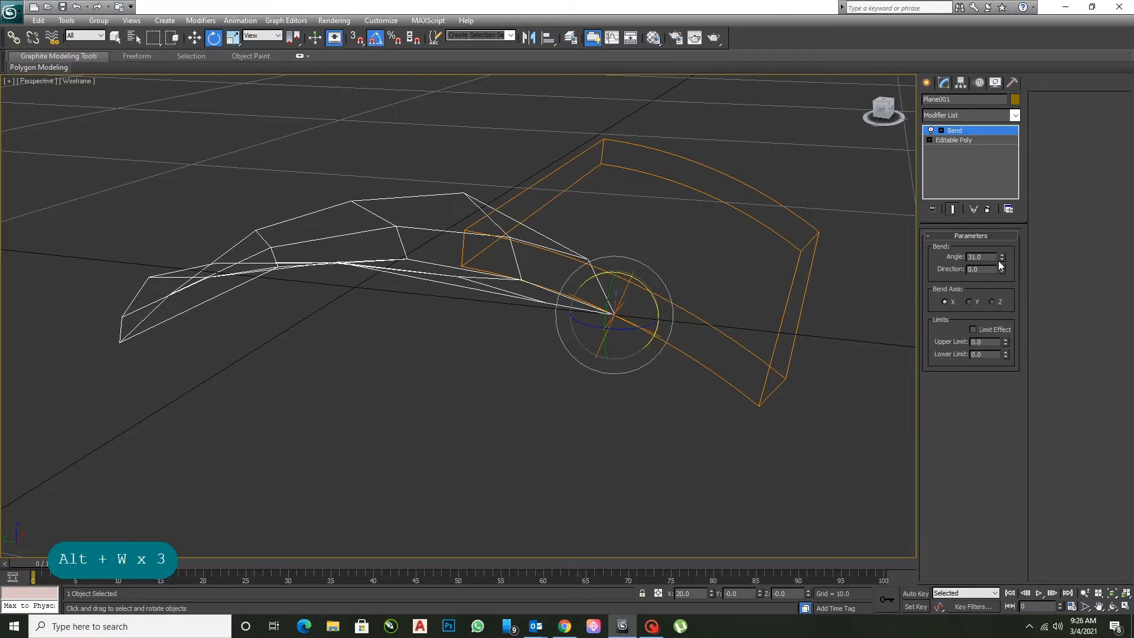
pyautogui.moveTo(1000, 266); pyautogui.dragTo(1000, 290)
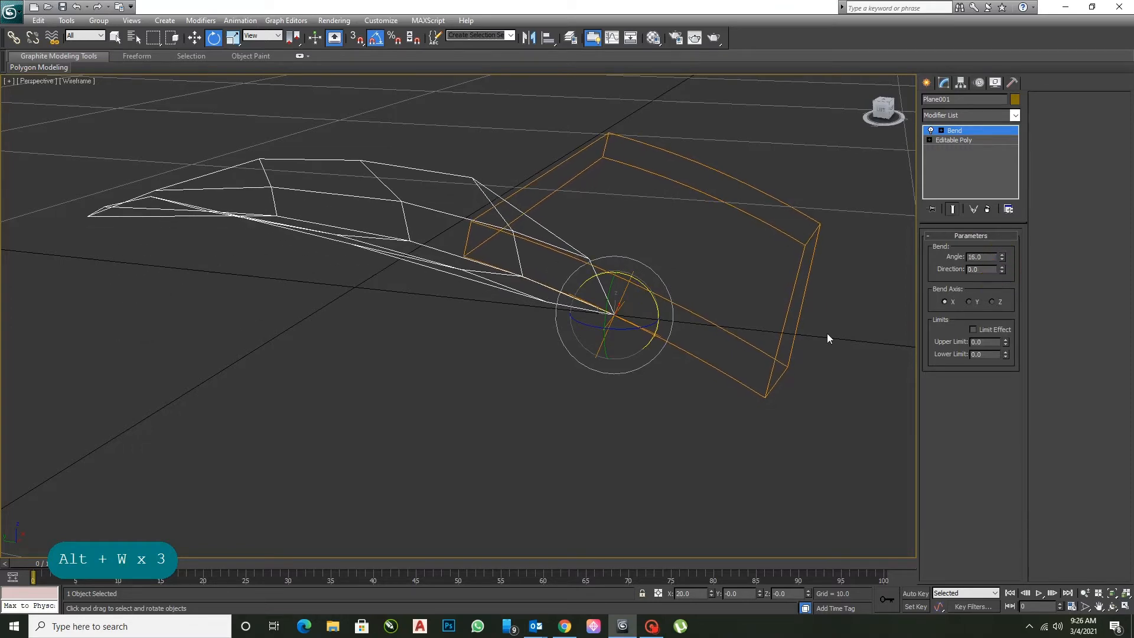
# Add a Noise modifier above Bend and set its X, Y and Z strength to 25
pyautogui.keyDown('alt'); pyautogui.moveTo(827, 338); pyautogui.dragTo(709, 355, button='middle'); pyautogui.keyUp('alt')
pyautogui.click(977, 115)
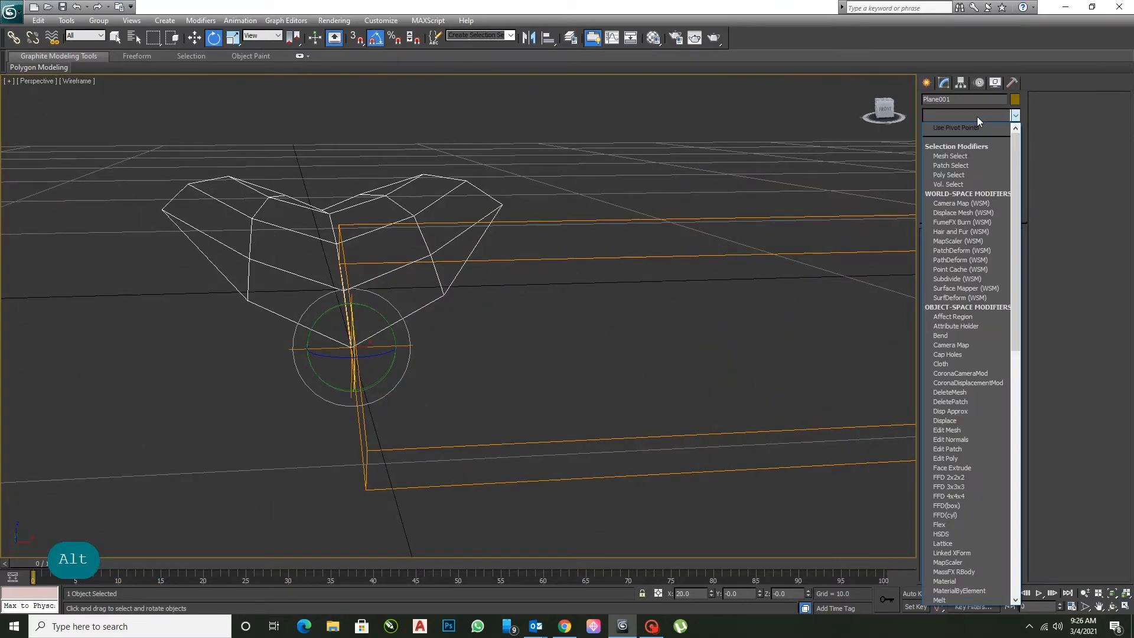
pyautogui.press('n')
pyautogui.click(965, 126)
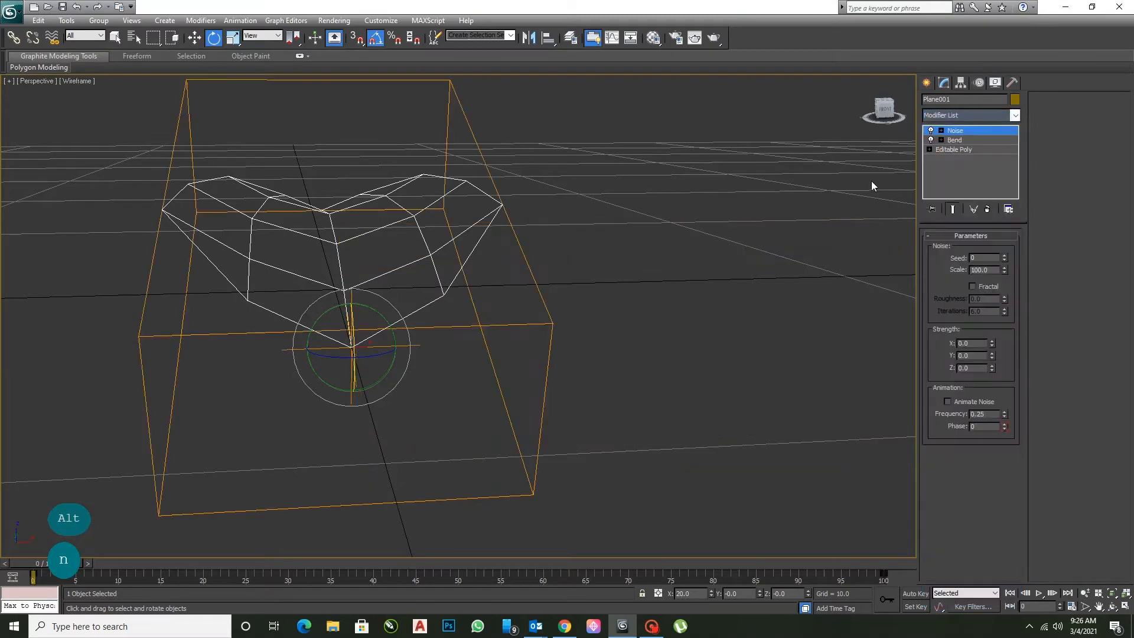
pyautogui.doubleClick(973, 256)
pyautogui.write('25')
pyautogui.click(960, 355)
pyautogui.write('25')
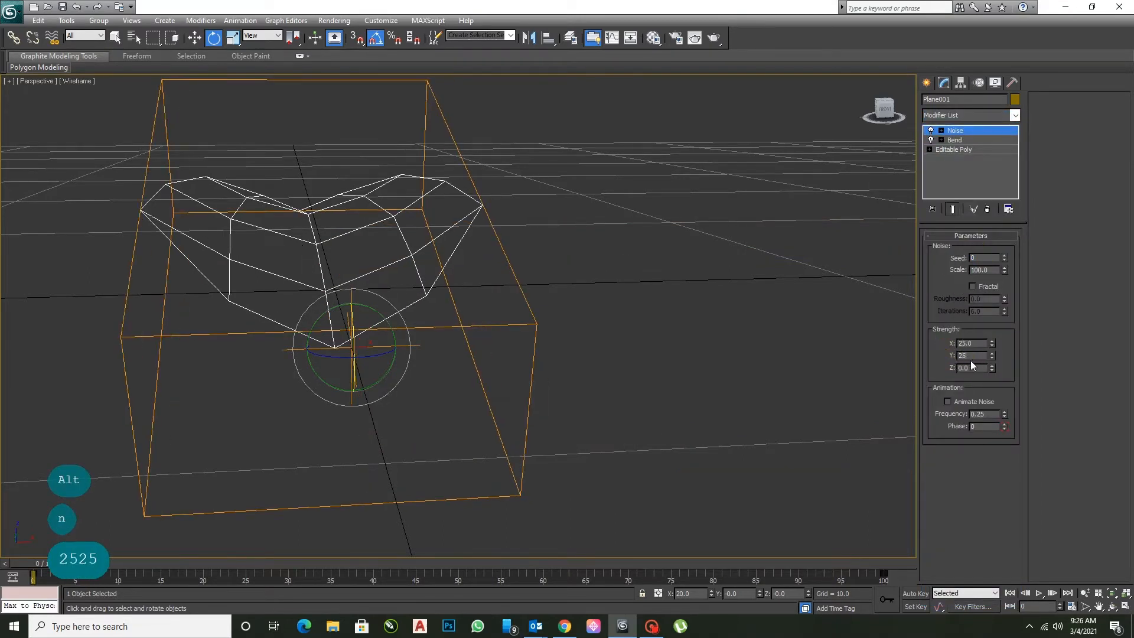
pyautogui.click(960, 367)
pyautogui.write('25')
pyautogui.press('Return')
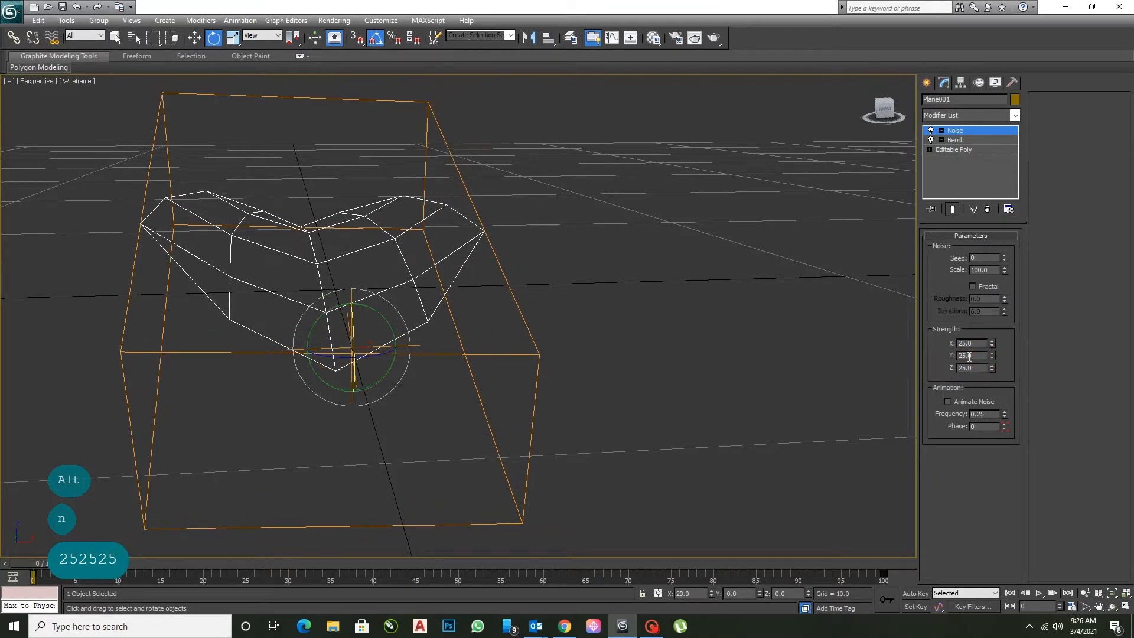
# Show the leaf shaded with edged faces in the perspective view and look at it from above
pyautogui.press('F3')
pyautogui.press('F4')
pyautogui.keyDown('alt'); pyautogui.moveTo(525, 261); pyautogui.dragTo(543, 295, button='middle'); pyautogui.keyUp('alt')
# Try Noise seed values such as 50 and 1 on the leaf, and return the seed to 0
pyautogui.write('50')
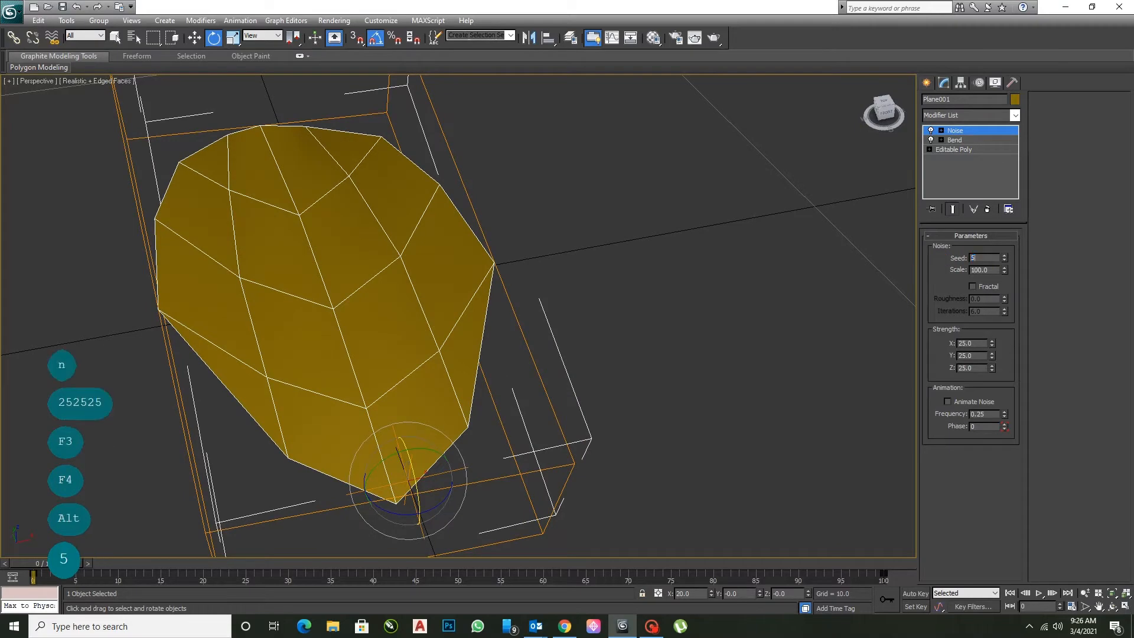
pyautogui.press('Return')
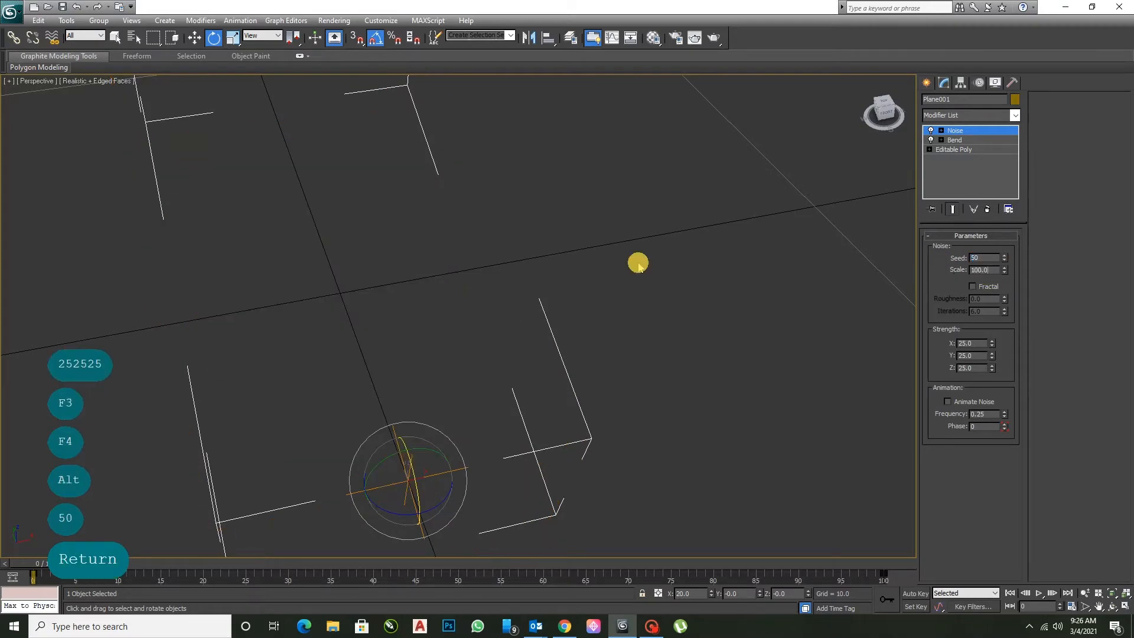
pyautogui.scroll(-5, 637, 263)
pyautogui.keyDown('alt'); pyautogui.moveTo(610, 304); pyautogui.dragTo(642, 266, button='middle'); pyautogui.keyUp('alt')
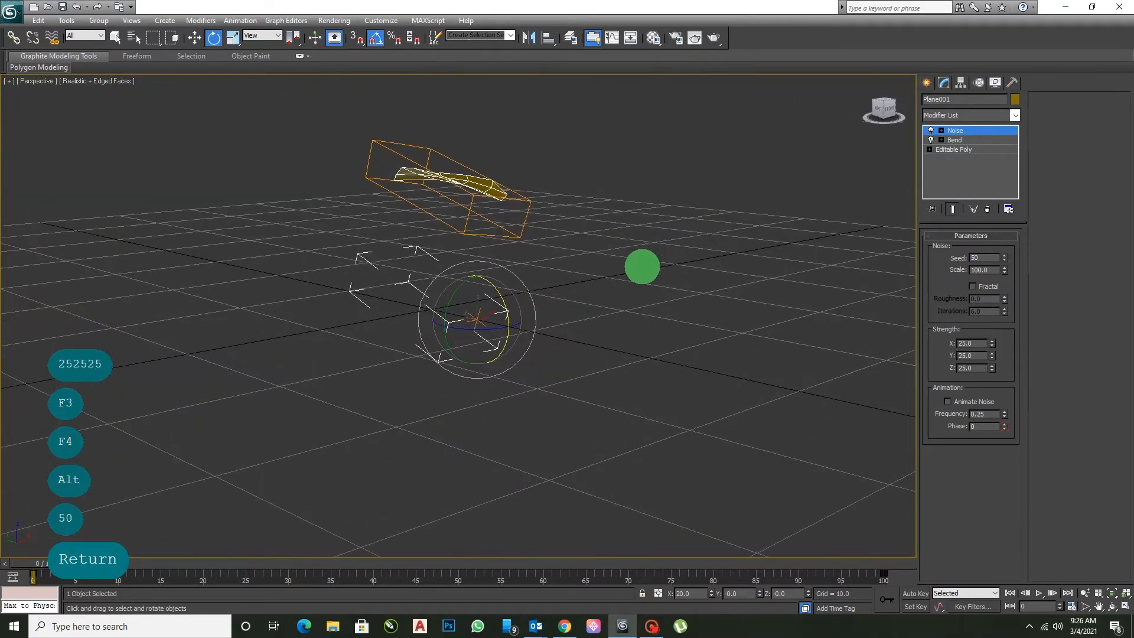
pyautogui.press('alt')
pyautogui.moveTo(1004, 260); pyautogui.dragTo(1003, 328)
pyautogui.doubleClick(975, 258)
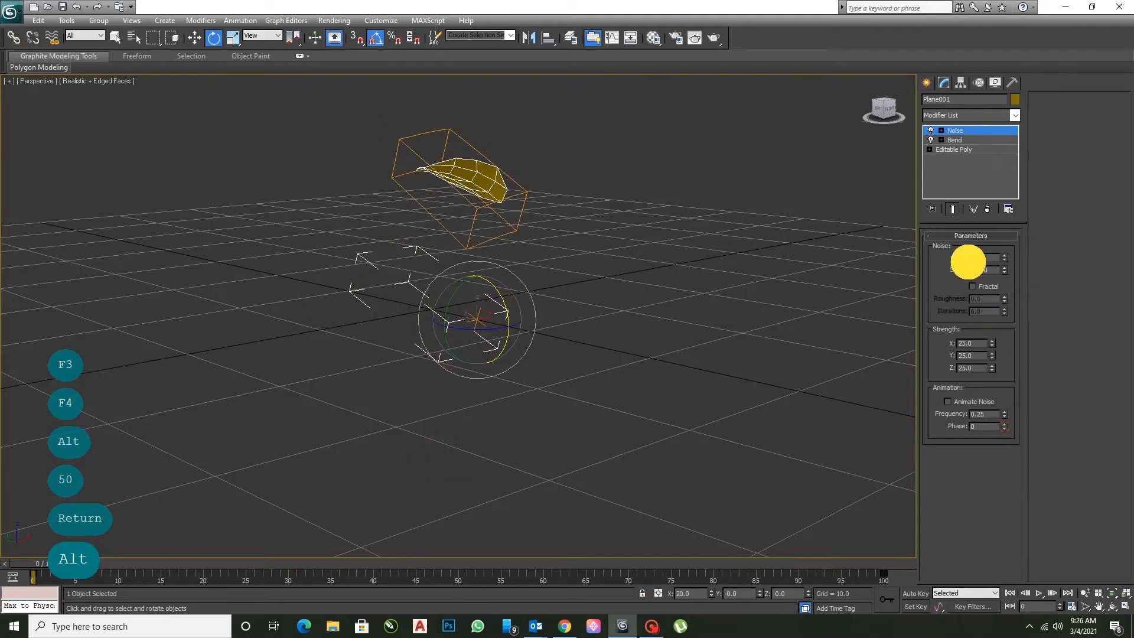
pyautogui.write('1')
pyautogui.press('Return')
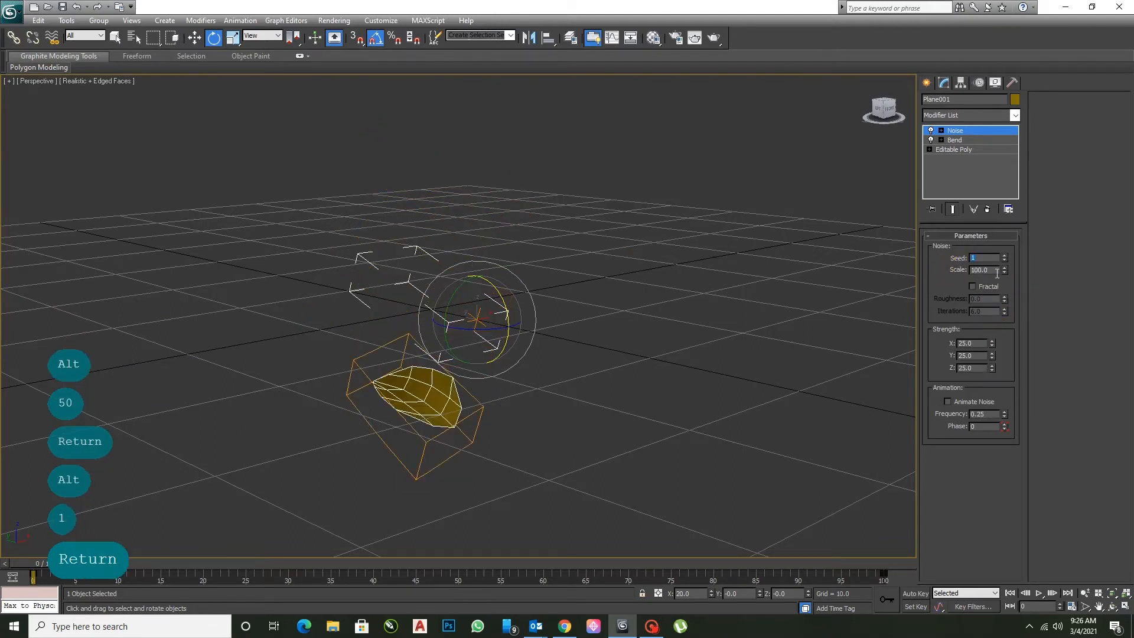
pyautogui.write('0')
pyautogui.press('Return')
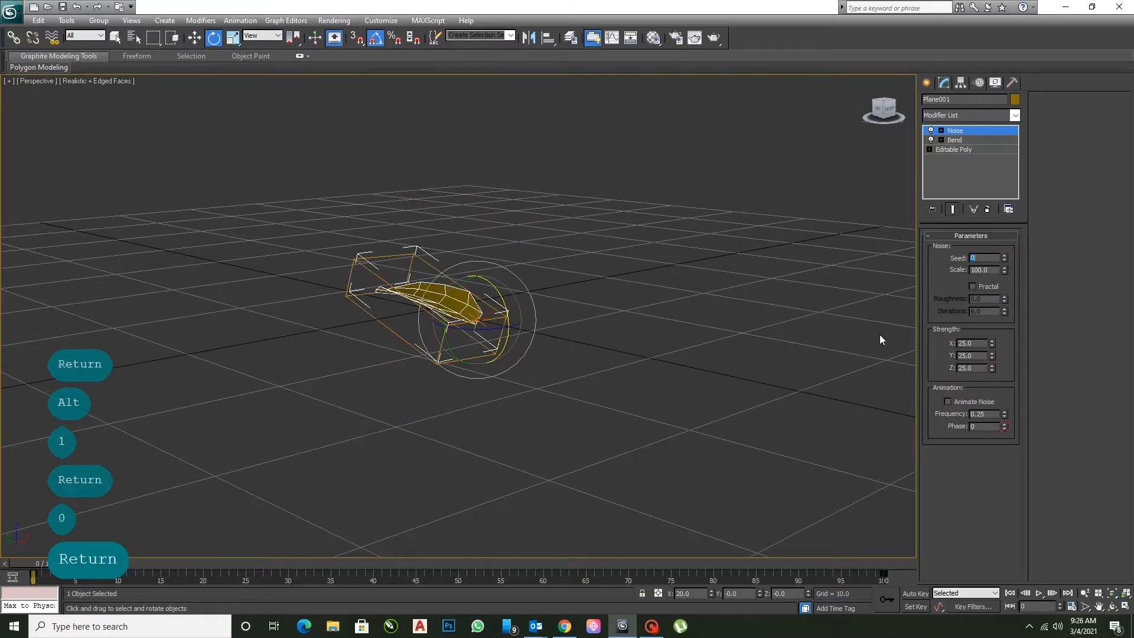
# Set the Noise scale to 18 and its strength to 1.0 in X, 2.0 in Y and 0.25 in Z
pyautogui.moveTo(1003, 273); pyautogui.dragTo(1010, 318)
pyautogui.keyDown('alt'); pyautogui.moveTo(685, 312); pyautogui.dragTo(921, 305, button='middle'); pyautogui.keyUp('alt')
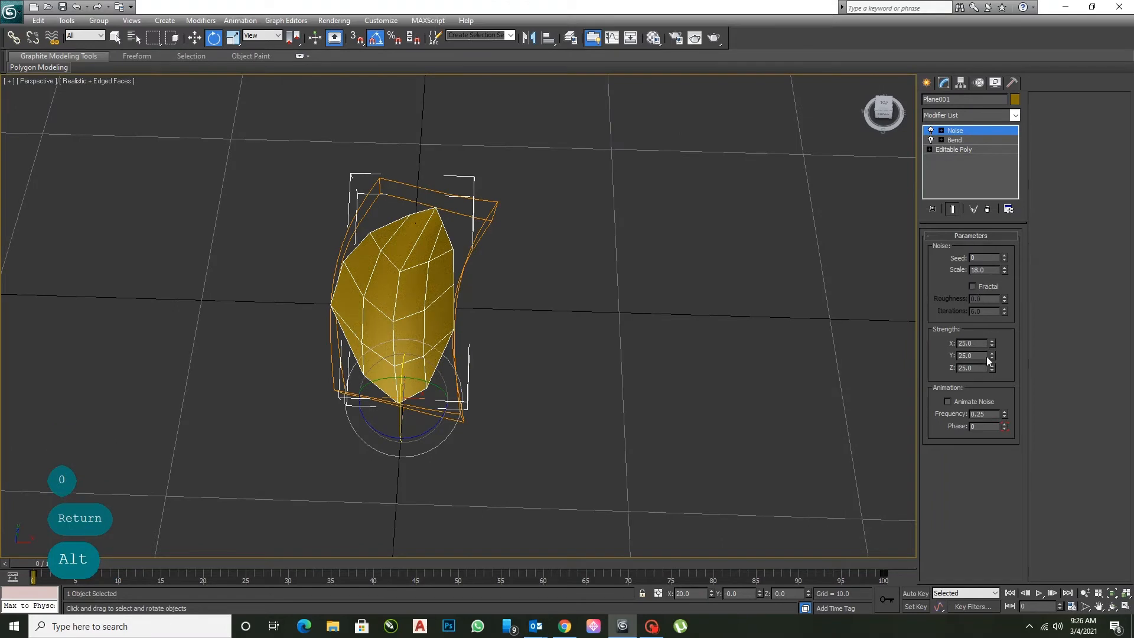
pyautogui.moveTo(992, 344); pyautogui.dragTo(996, 398)
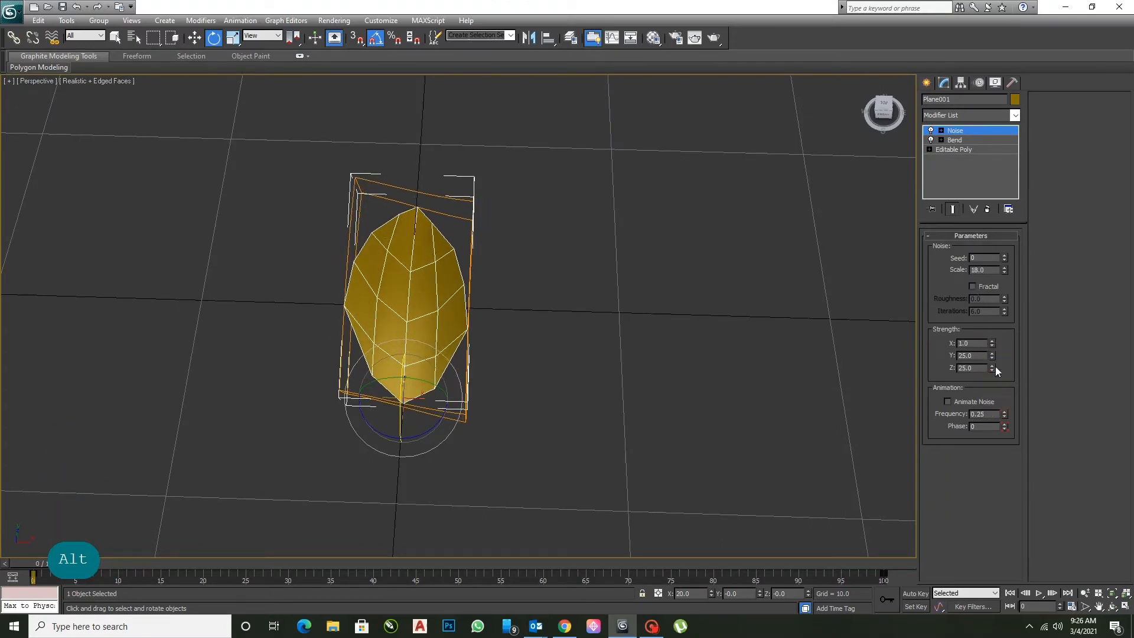
pyautogui.moveTo(994, 365); pyautogui.dragTo(987, 426)
pyautogui.keyDown('alt'); pyautogui.moveTo(768, 354); pyautogui.dragTo(749, 306, button='middle'); pyautogui.keyUp('alt')
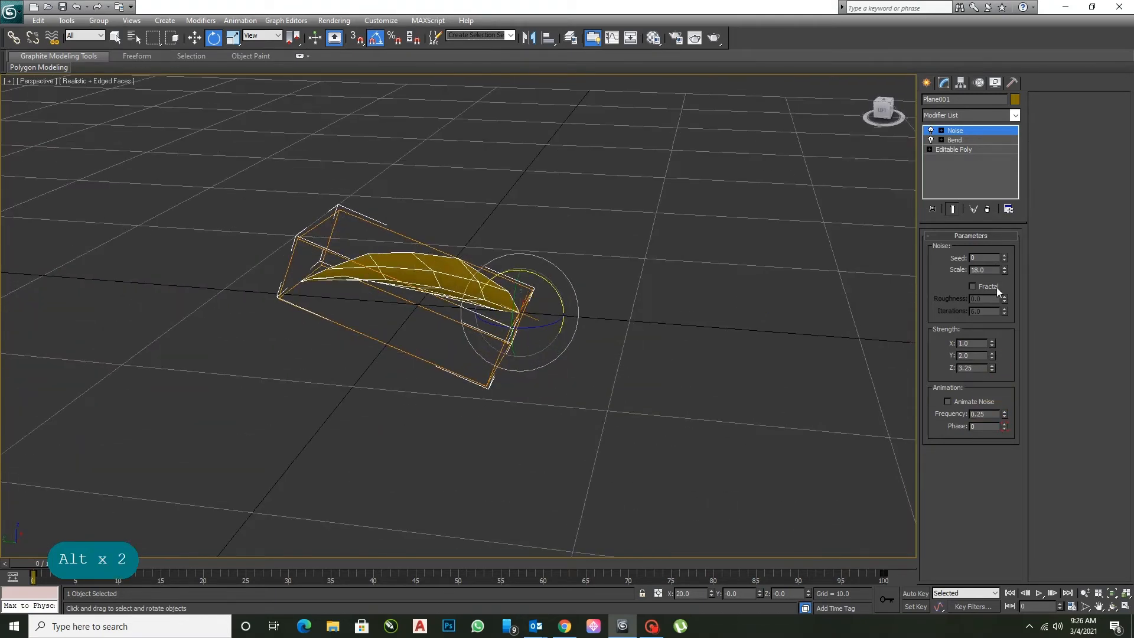
pyautogui.keyDown('alt'); pyautogui.moveTo(699, 246); pyautogui.dragTo(435, 322, button='middle'); pyautogui.keyUp('alt')
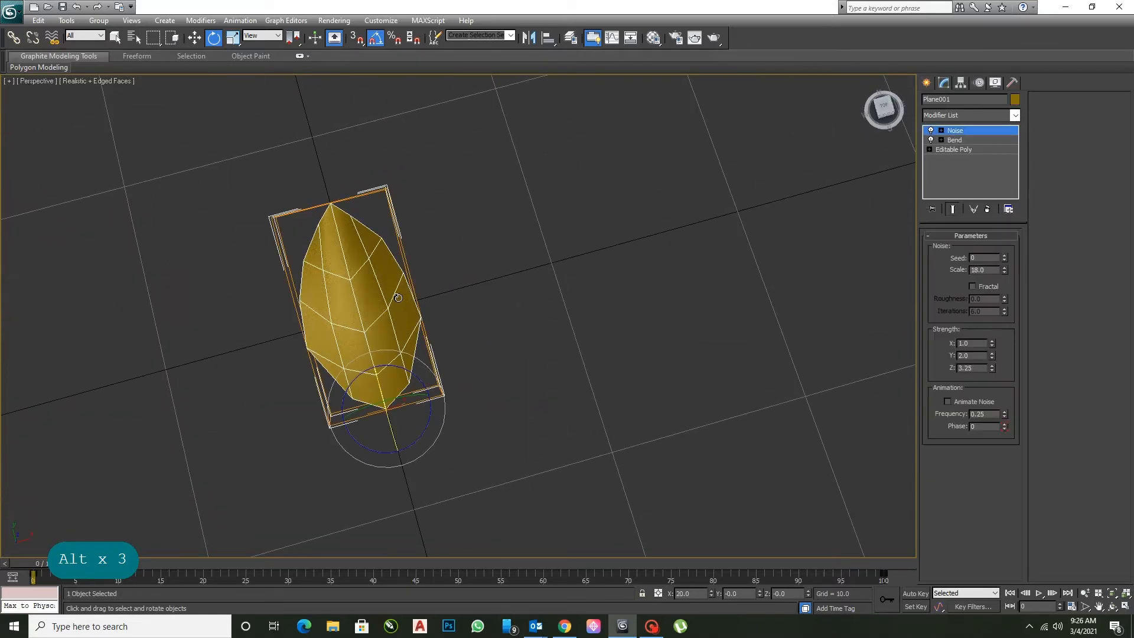
# Open the Material Editor and change the first sample material to a VRayMtl
pyautogui.press('m')
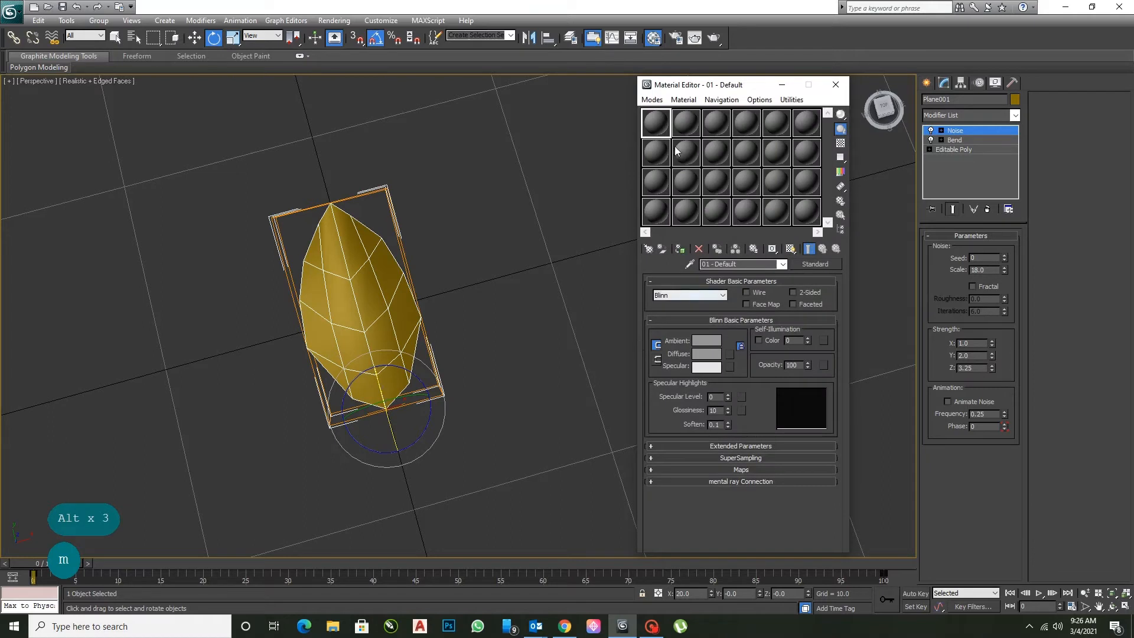
pyautogui.click(815, 264)
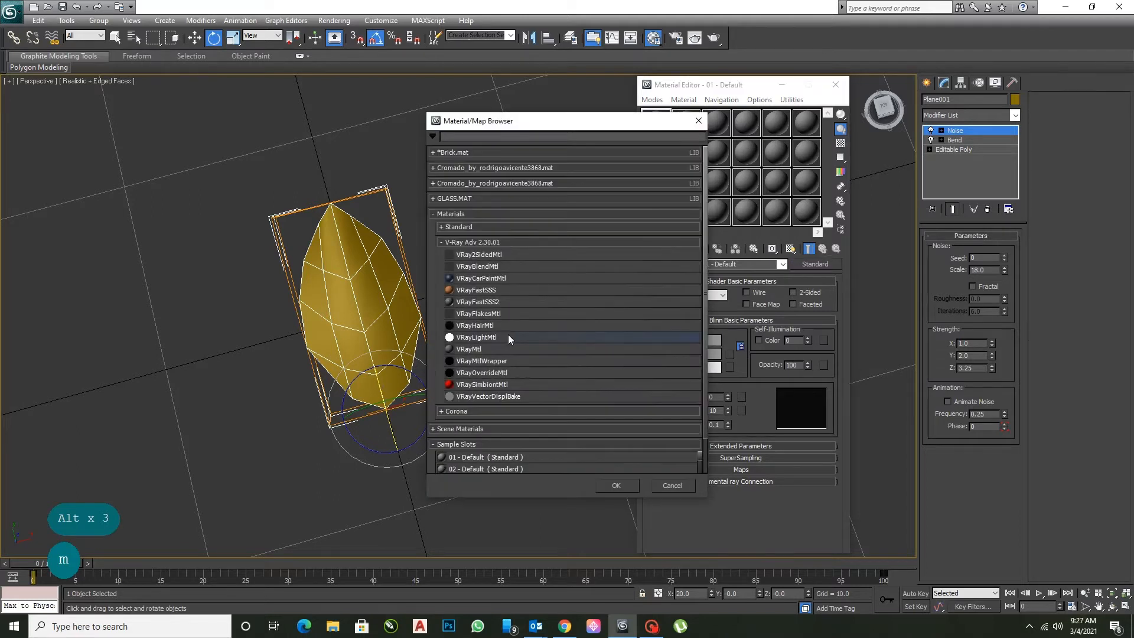
pyautogui.doubleClick(480, 349)
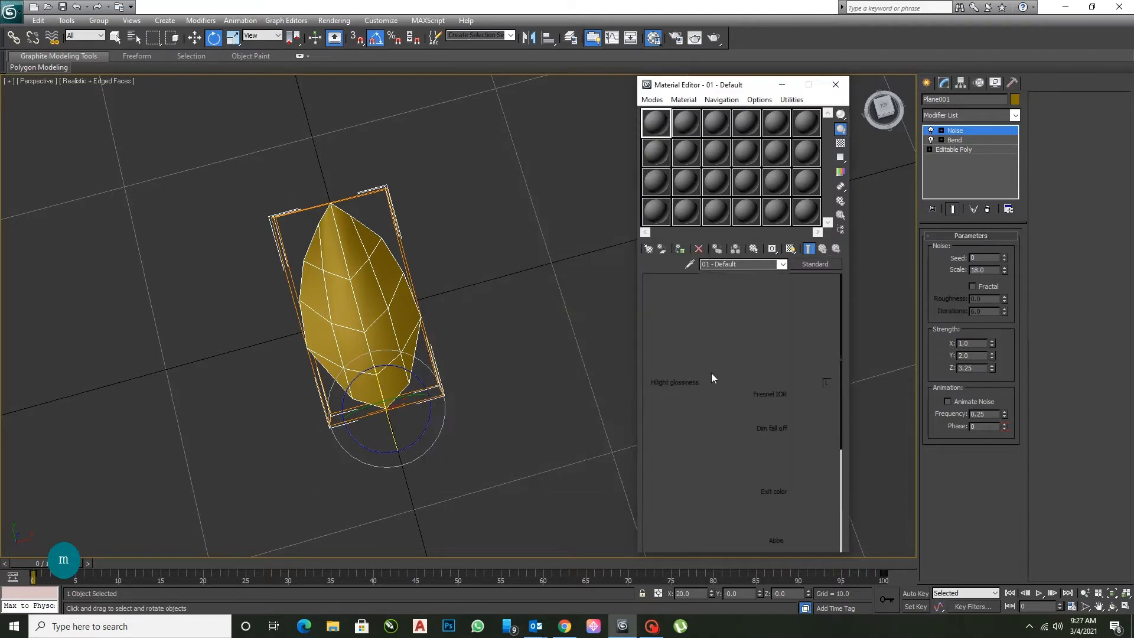
# Choose a Bitmap map for the VRay material's diffuse colour
pyautogui.click(739, 343)
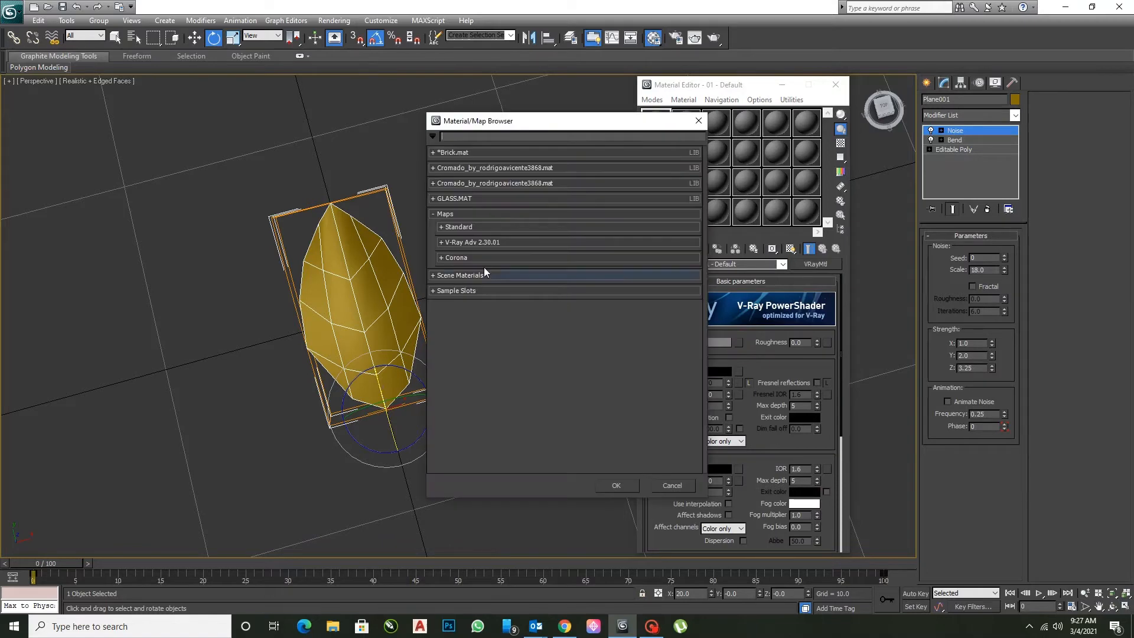
pyautogui.click(456, 227)
pyautogui.doubleClick(458, 248)
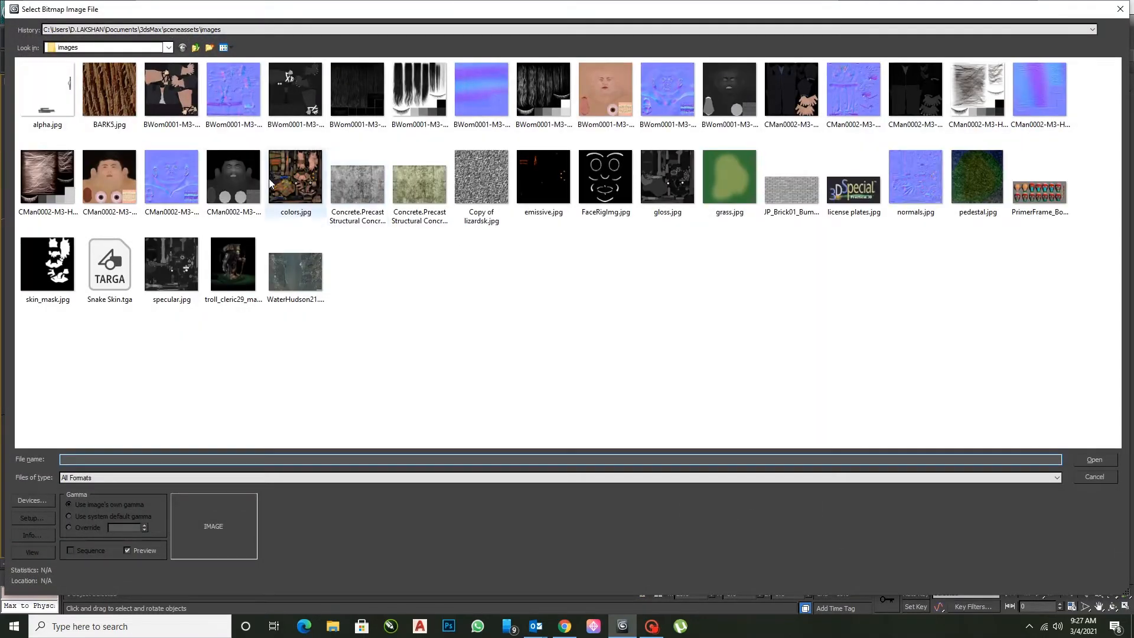
# Search the 02.3D Images and 3D Max materials folders on the DATA-01 (D:) drive for a leaf texture
pyautogui.click(168, 47)
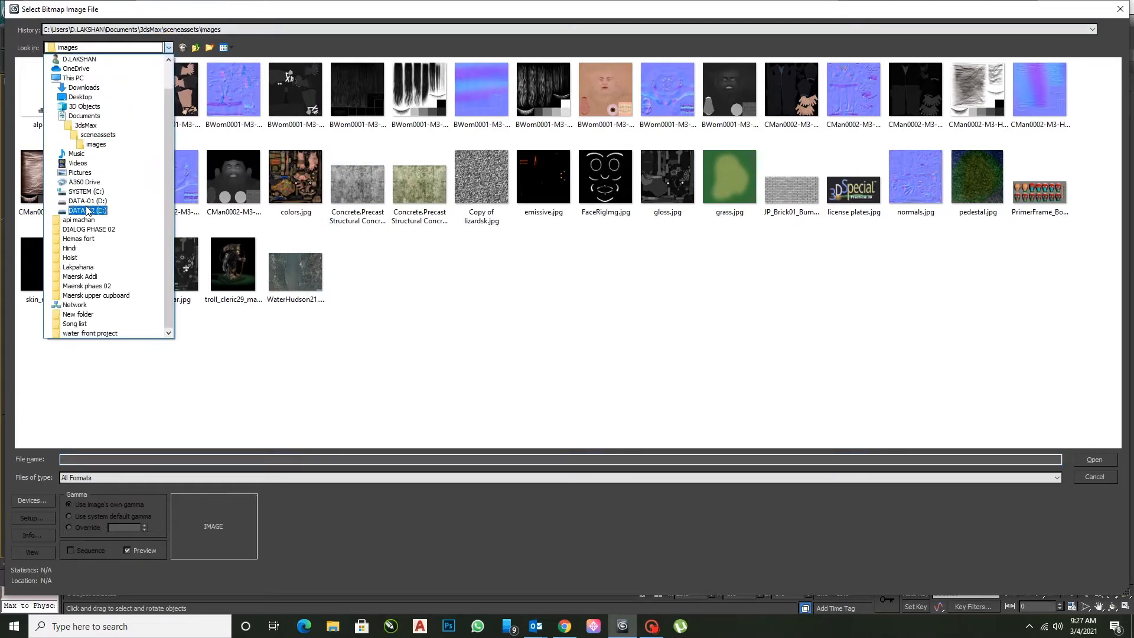
pyautogui.click(88, 211)
pyautogui.doubleClick(76, 102)
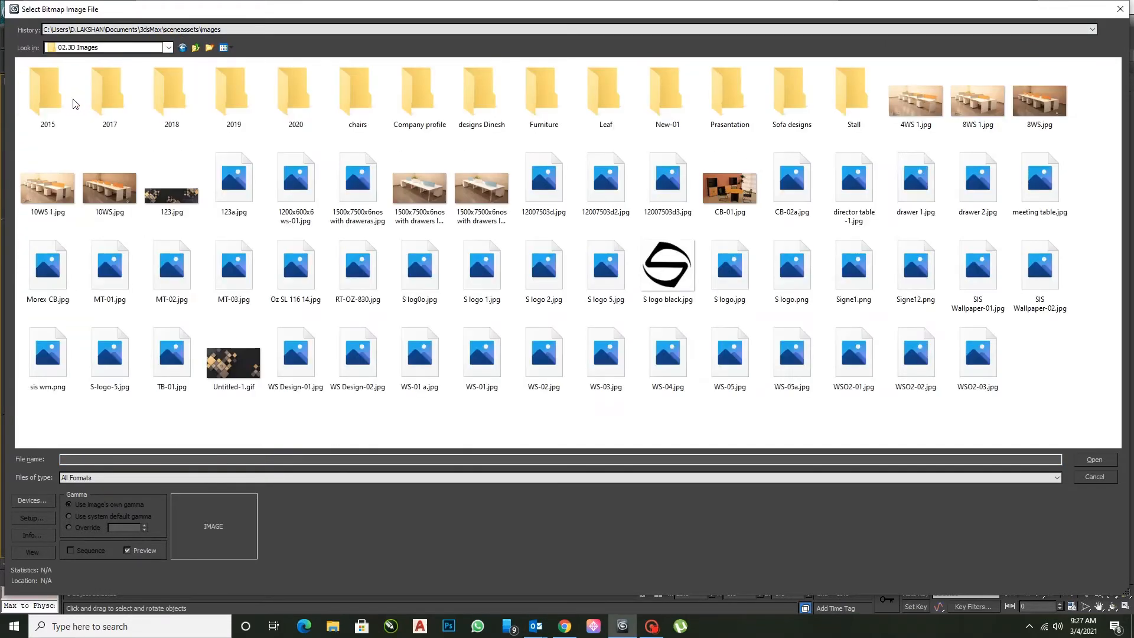
pyautogui.click(196, 48)
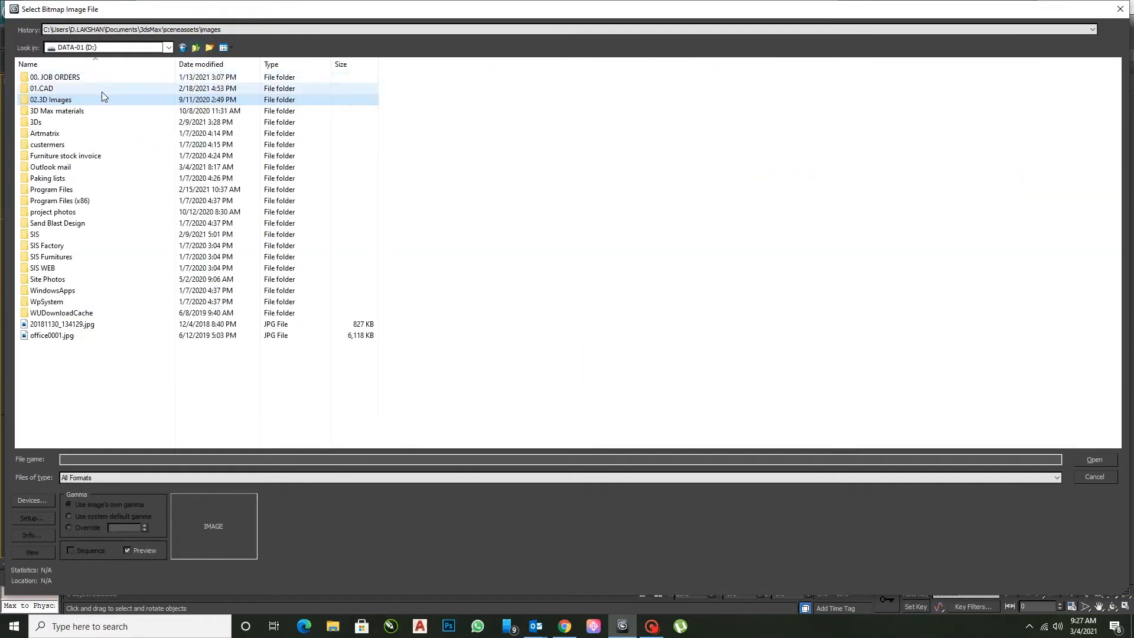
pyautogui.doubleClick(57, 110)
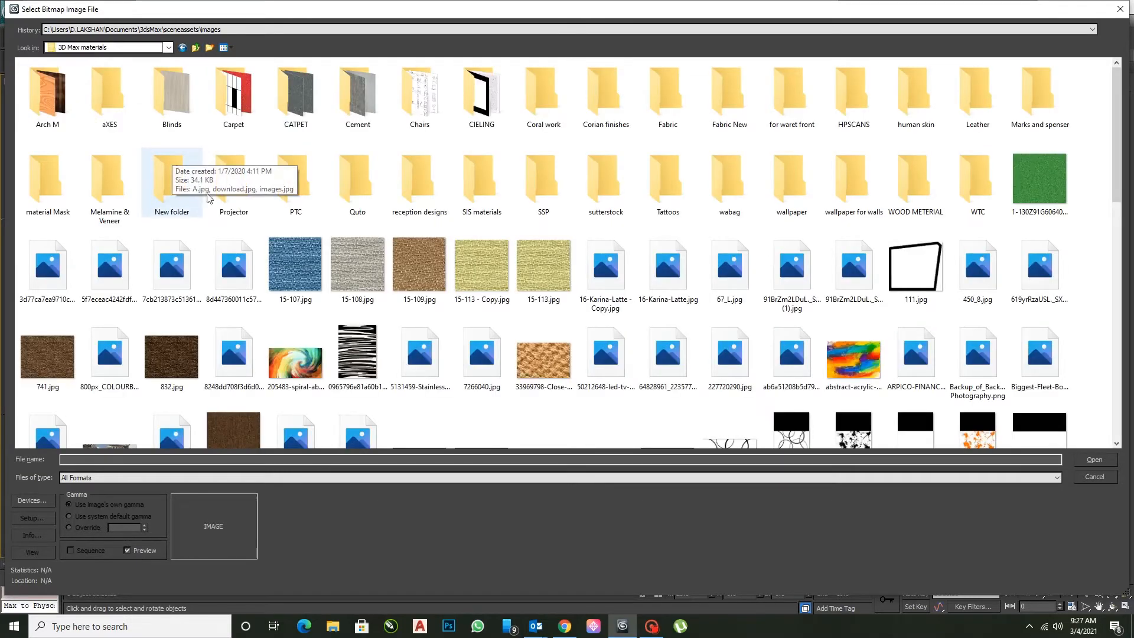
pyautogui.scroll(-3, 225, 208)
pyautogui.scroll(-3, 237, 223)
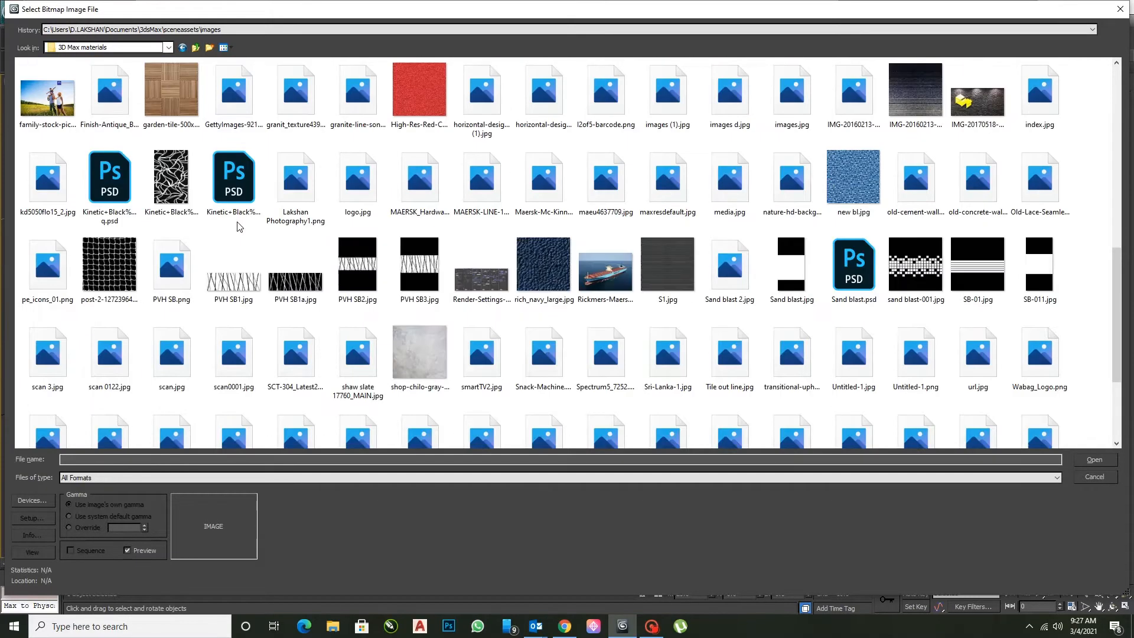
pyautogui.scroll(-3, 238, 226)
pyautogui.scroll(10, 238, 226)
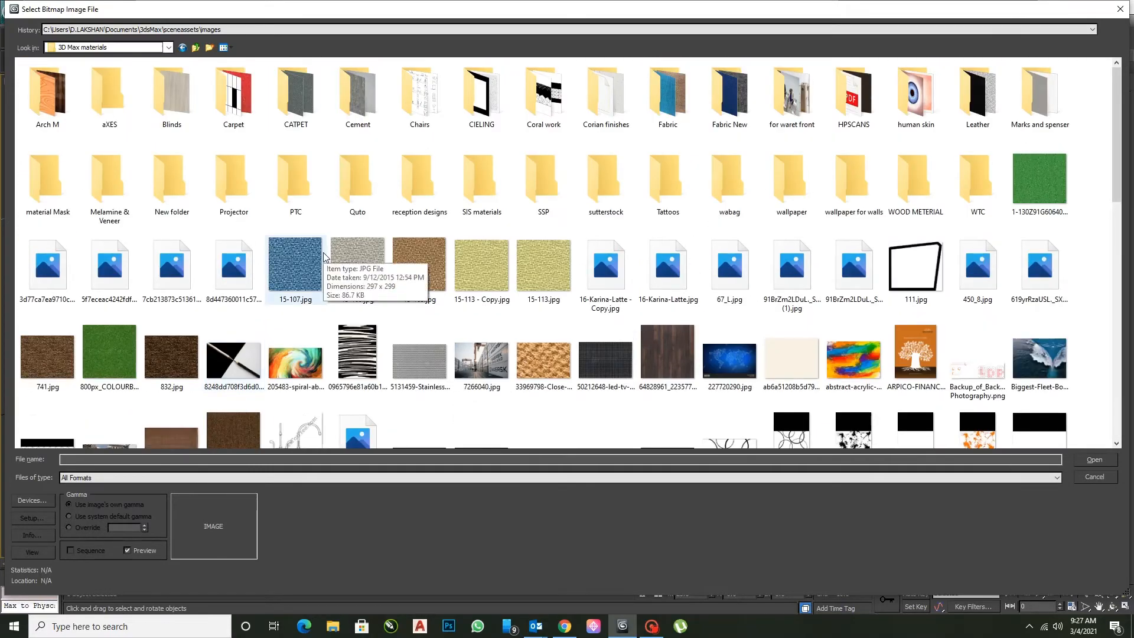
# Search the Material folder and its Materials subfolder within 001. 3D MAX all on the DATA-02 (E:) drive for a leaf texture
pyautogui.click(107, 47)
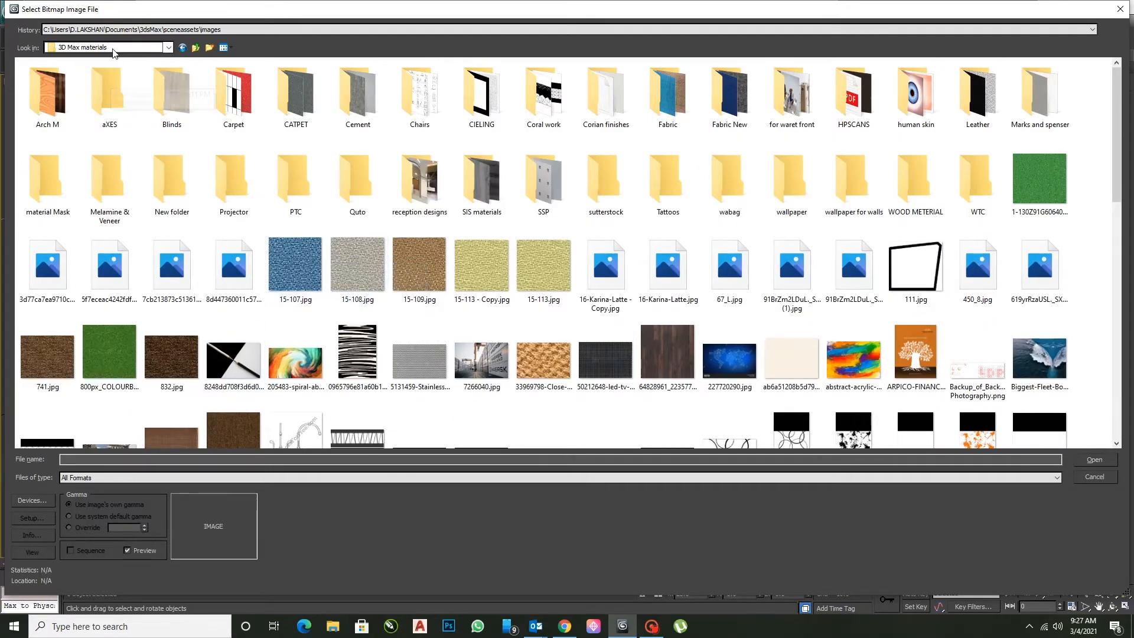
pyautogui.click(86, 210)
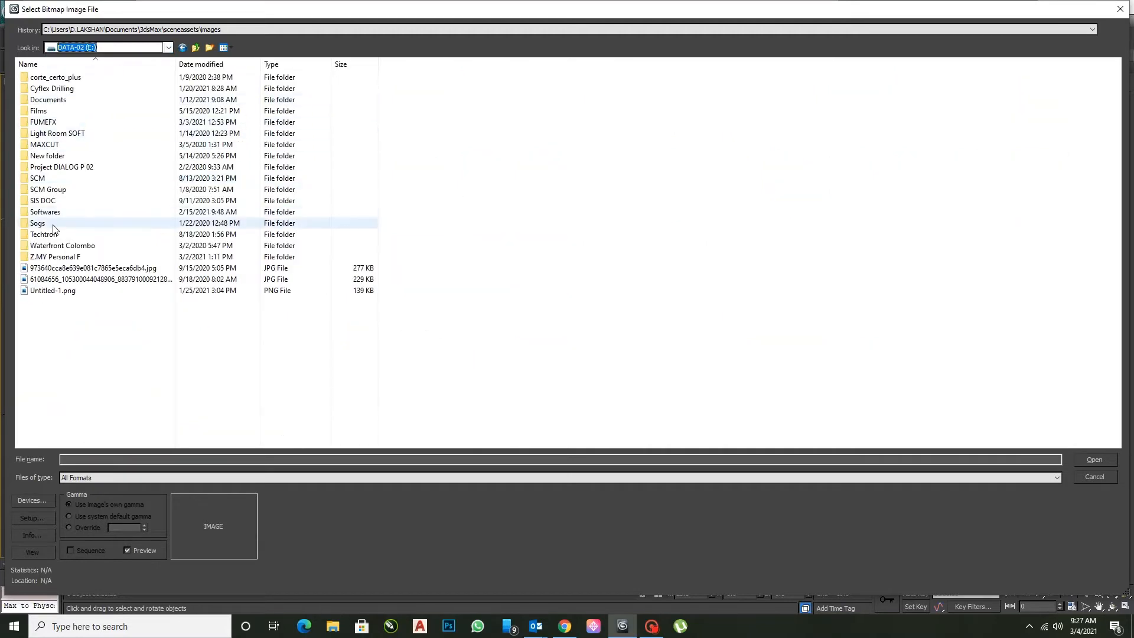
pyautogui.doubleClick(46, 256)
pyautogui.doubleClick(63, 89)
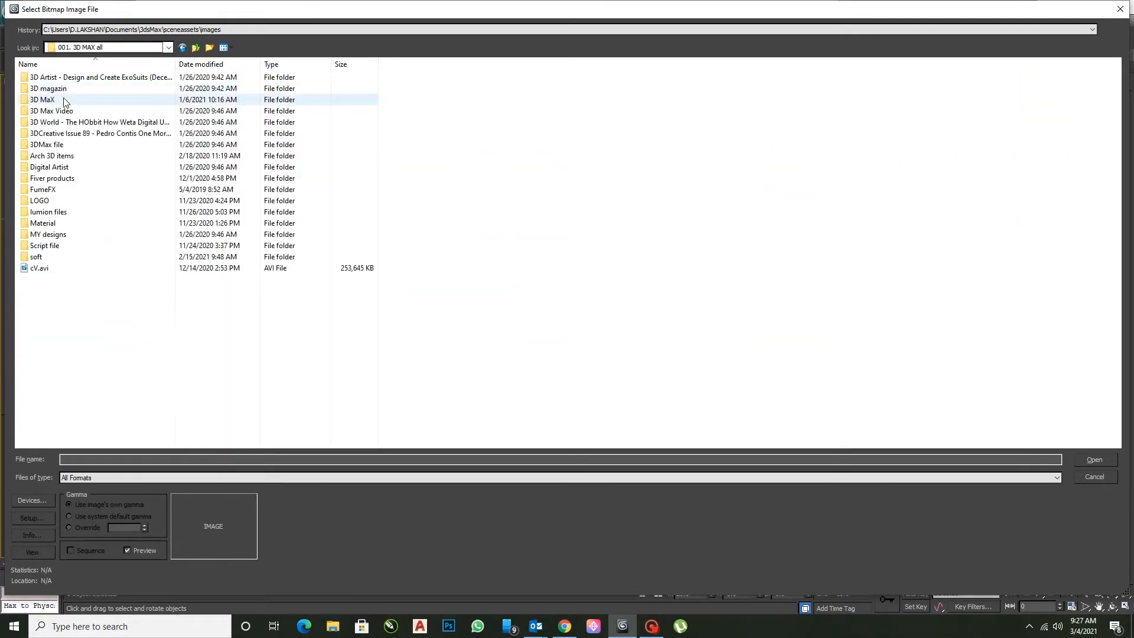
pyautogui.doubleClick(49, 223)
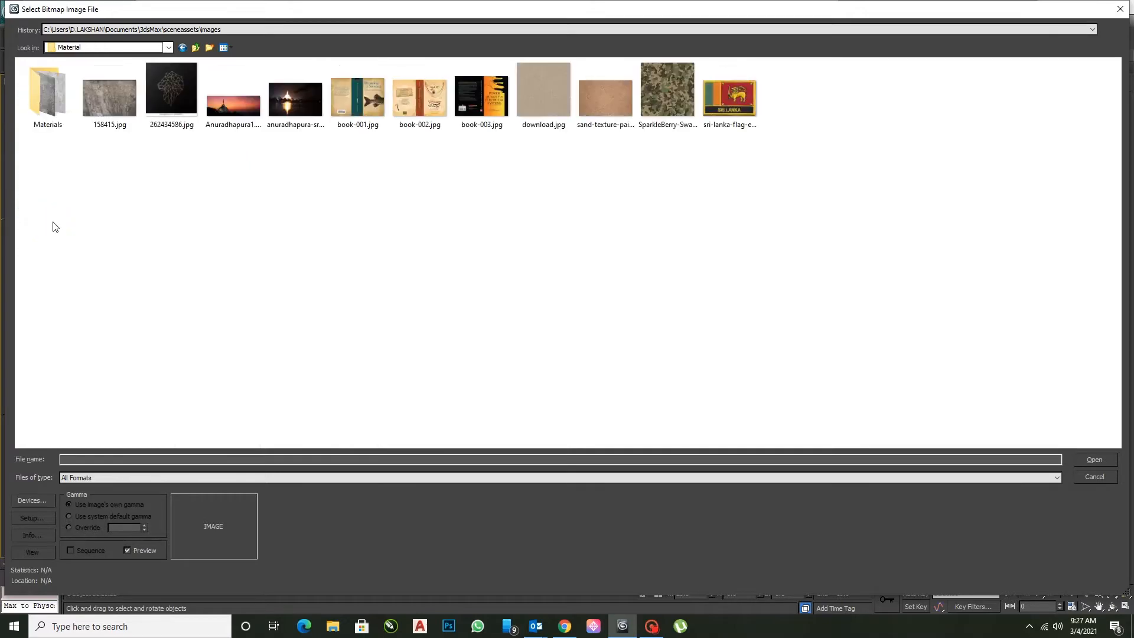
pyautogui.doubleClick(56, 98)
pyautogui.scroll(-3, 206, 207)
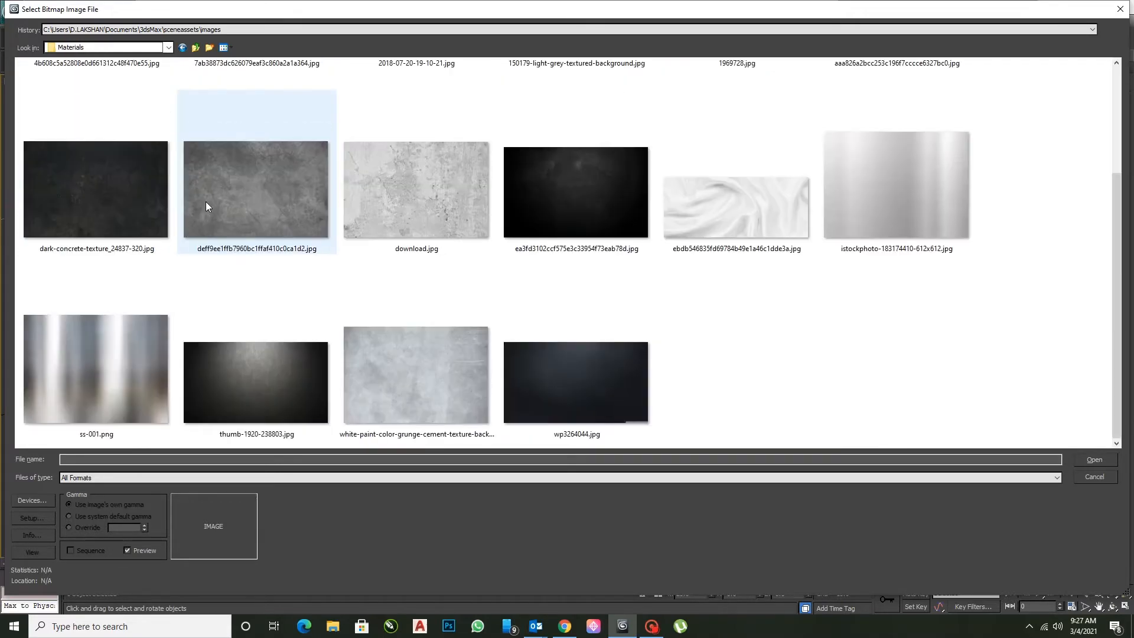
pyautogui.scroll(3, 206, 201)
pyautogui.click(196, 48)
pyautogui.click(197, 50)
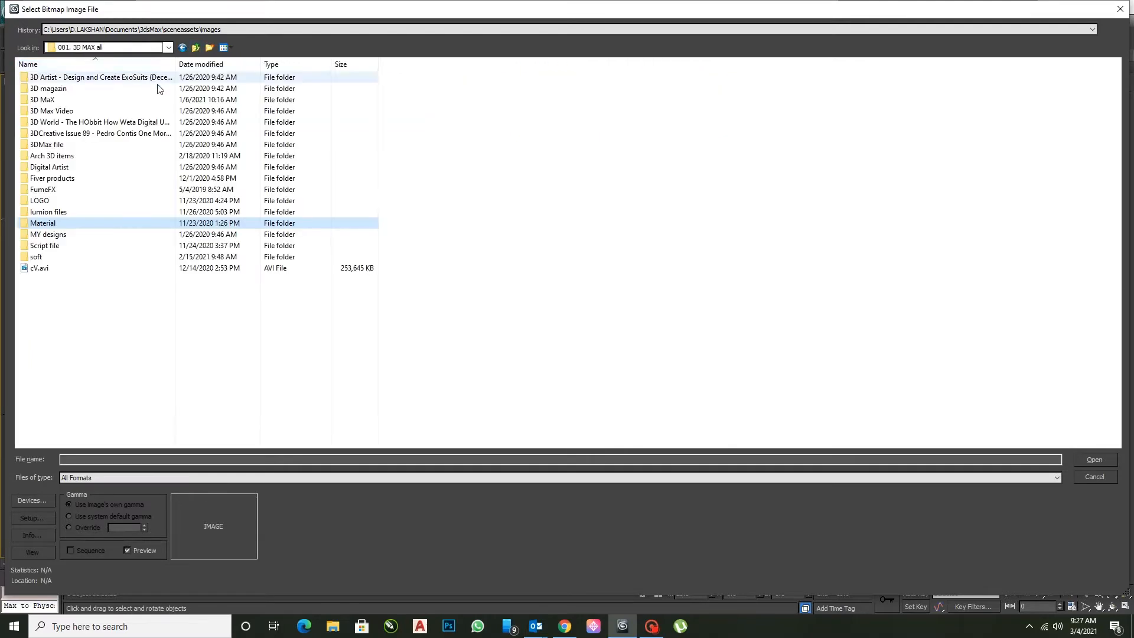
# Search the 3D magazin folder and the Architecture folder of vray materials for a leaf texture
pyautogui.doubleClick(51, 90)
pyautogui.click(196, 48)
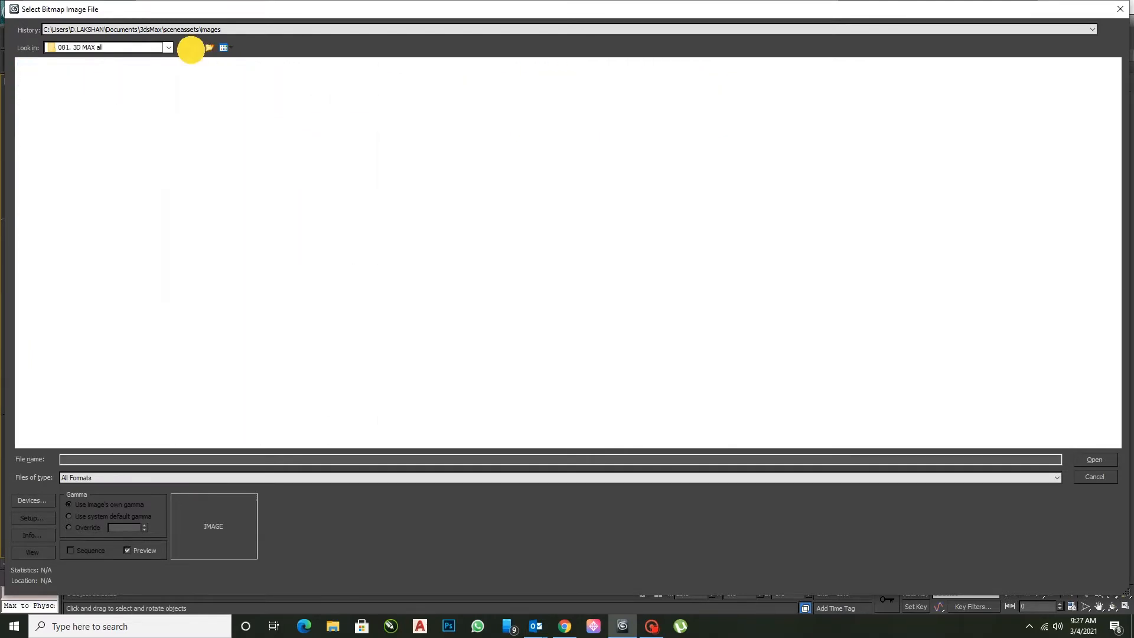
pyautogui.doubleClick(51, 98)
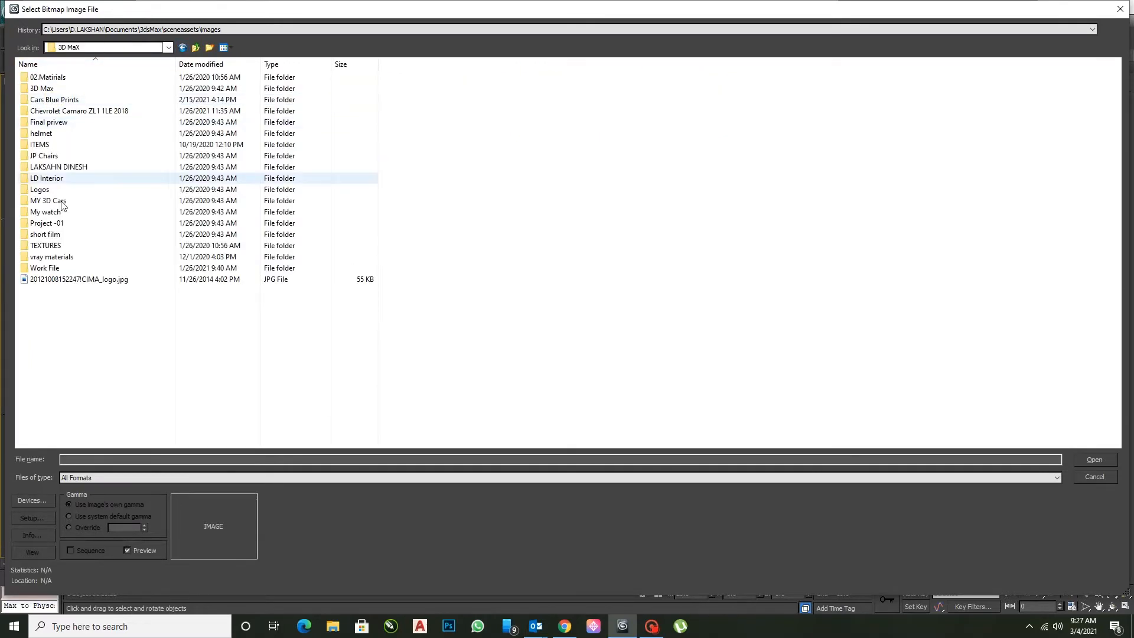
pyautogui.doubleClick(51, 258)
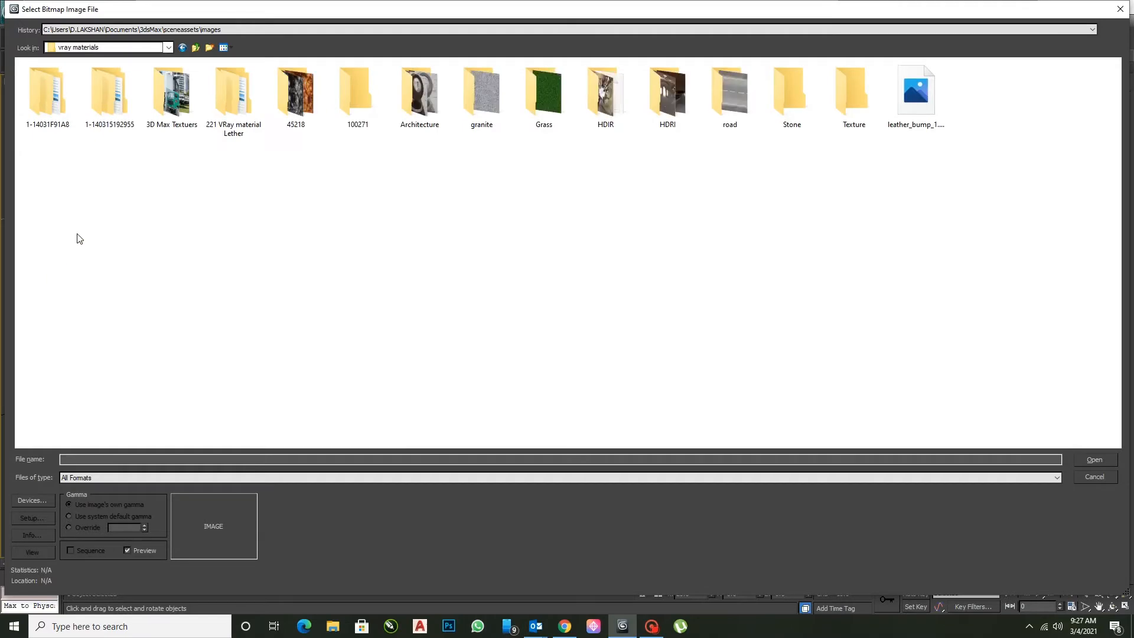
pyautogui.doubleClick(423, 96)
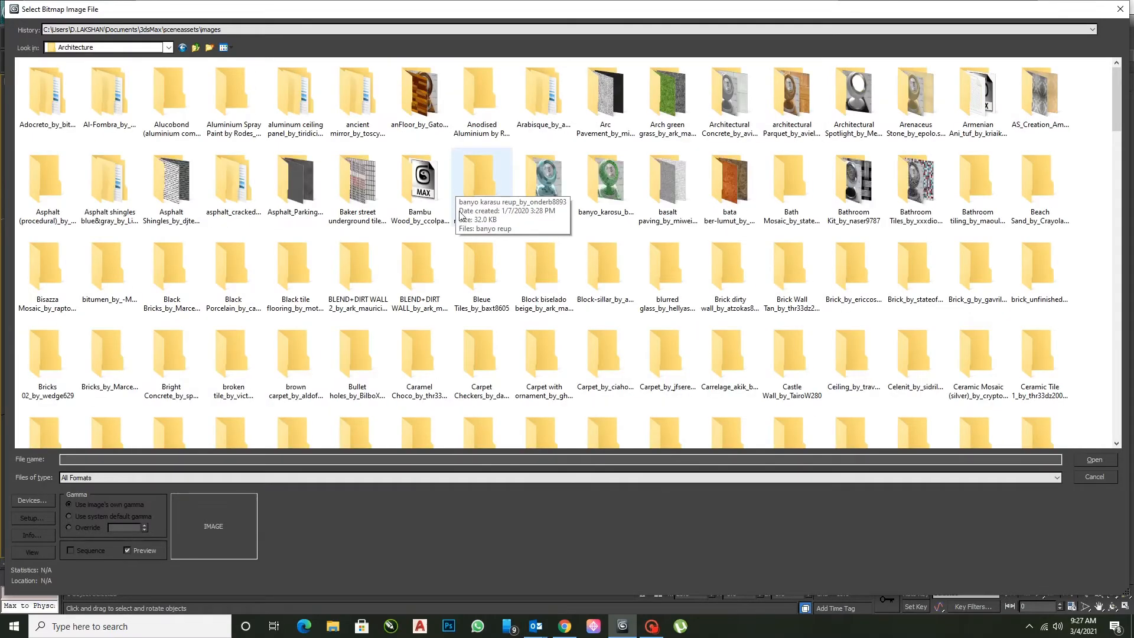
pyautogui.scroll(-3, 460, 219)
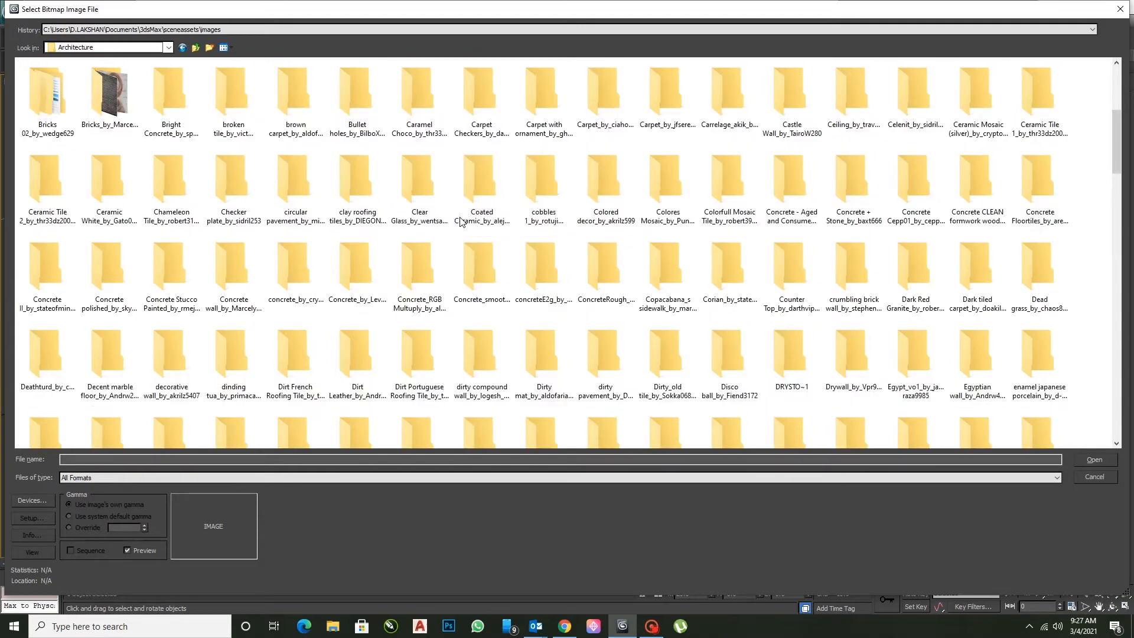
pyautogui.scroll(3, 461, 219)
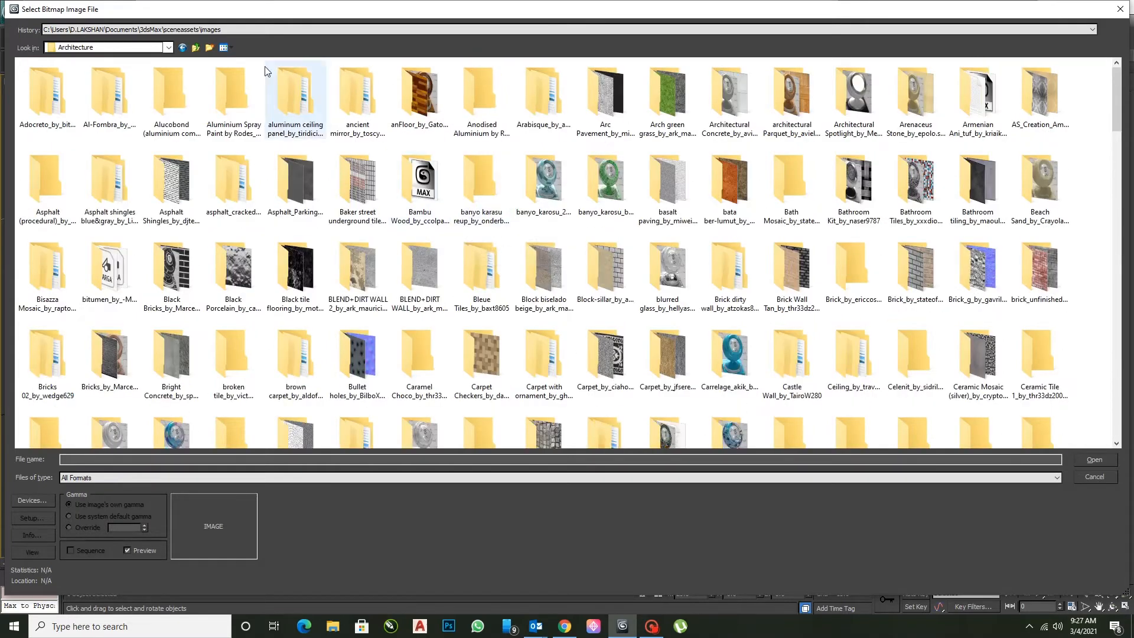
# Load Arch41_017_leaf.jpg from D:\3Ds\Plants\Plants 21 as the diffuse bitmap
pyautogui.click(168, 47)
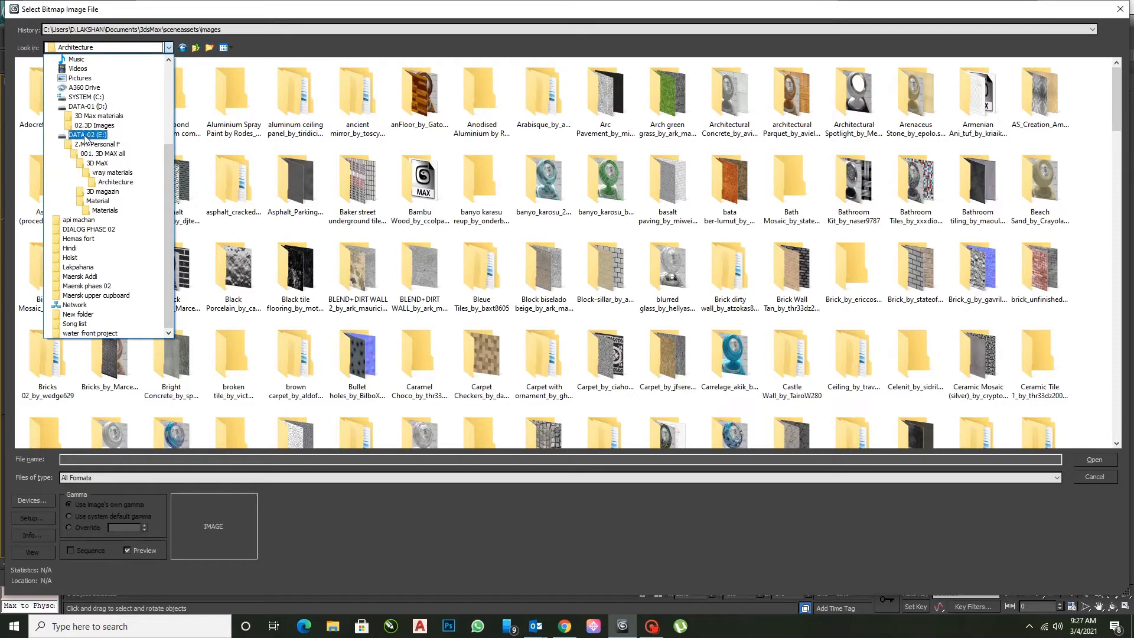
pyautogui.click(90, 115)
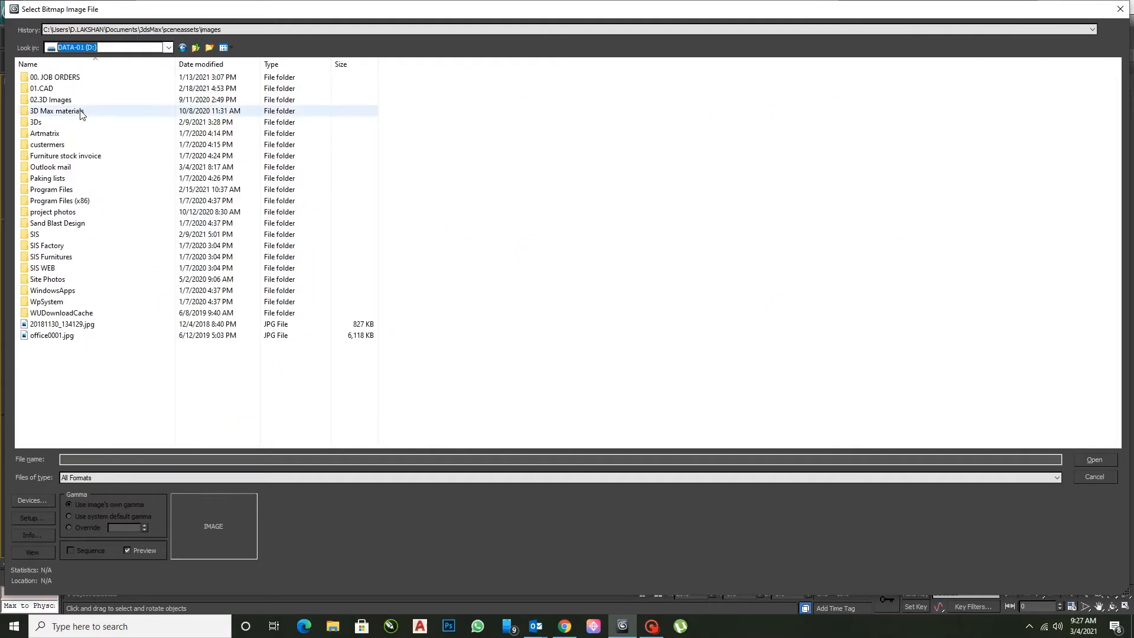
pyautogui.doubleClick(48, 110)
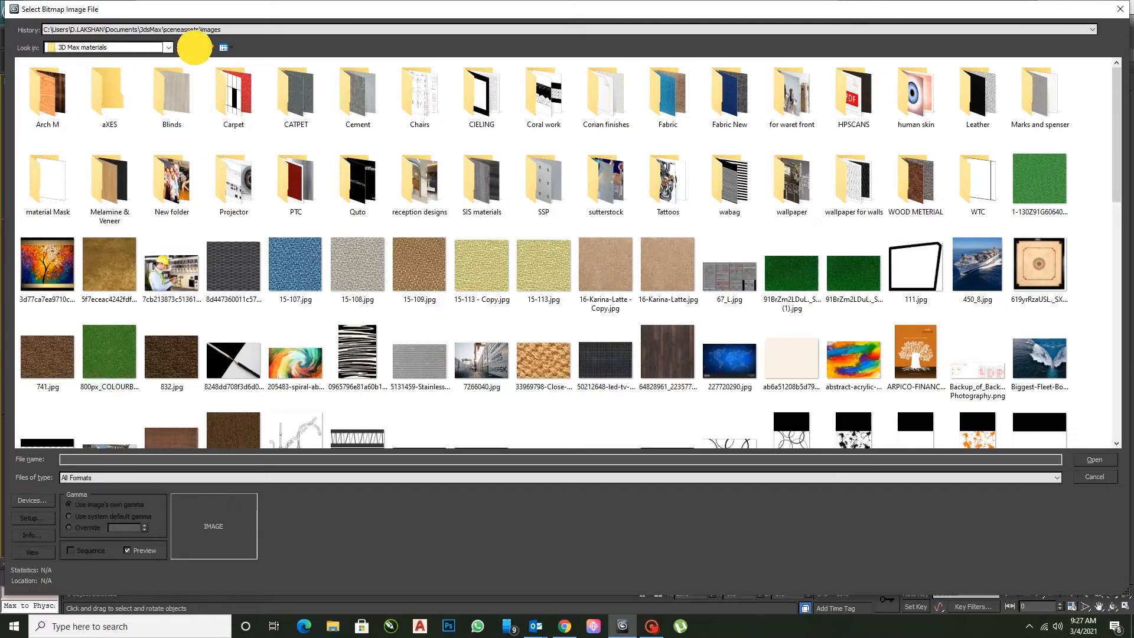
pyautogui.click(194, 47)
pyautogui.doubleClick(52, 118)
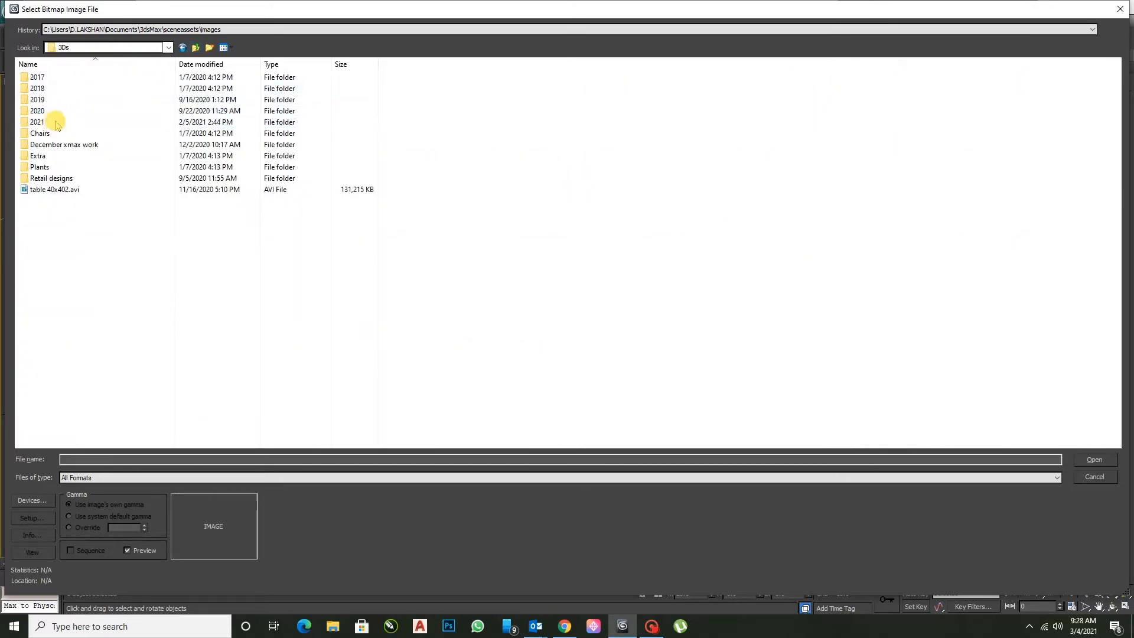
pyautogui.doubleClick(56, 166)
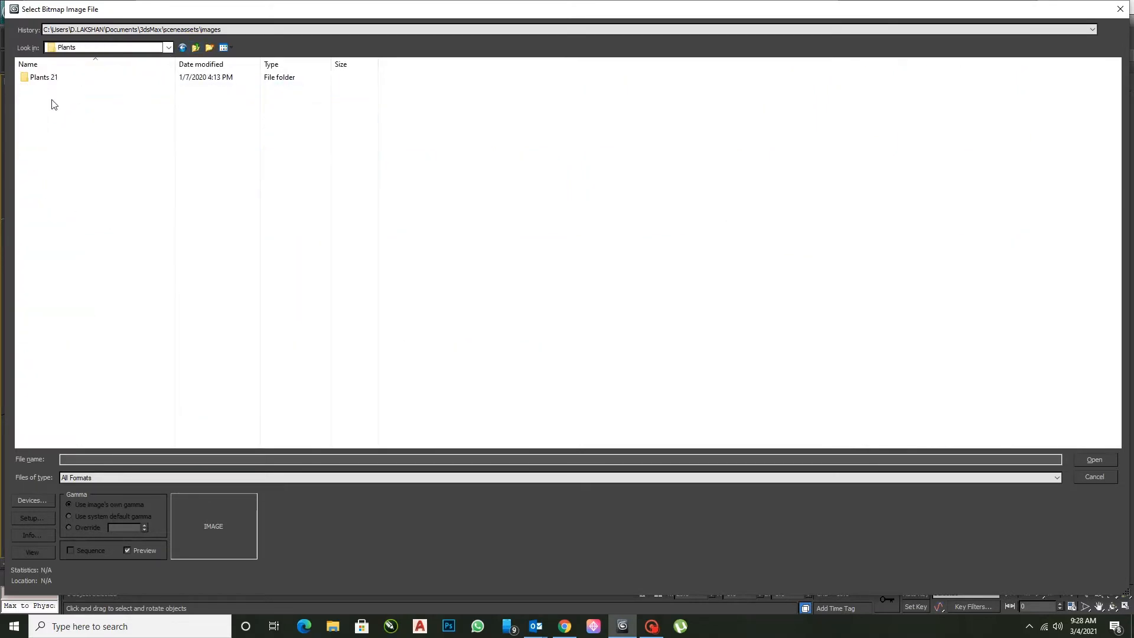
pyautogui.doubleClick(49, 77)
pyautogui.click(293, 104)
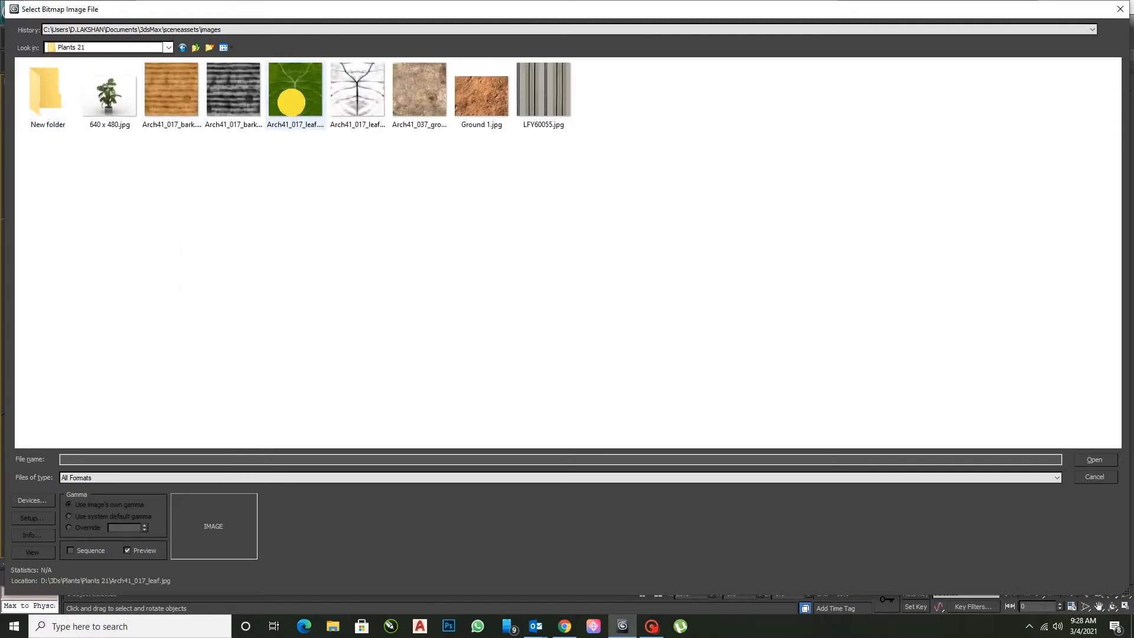
pyautogui.click(1094, 460)
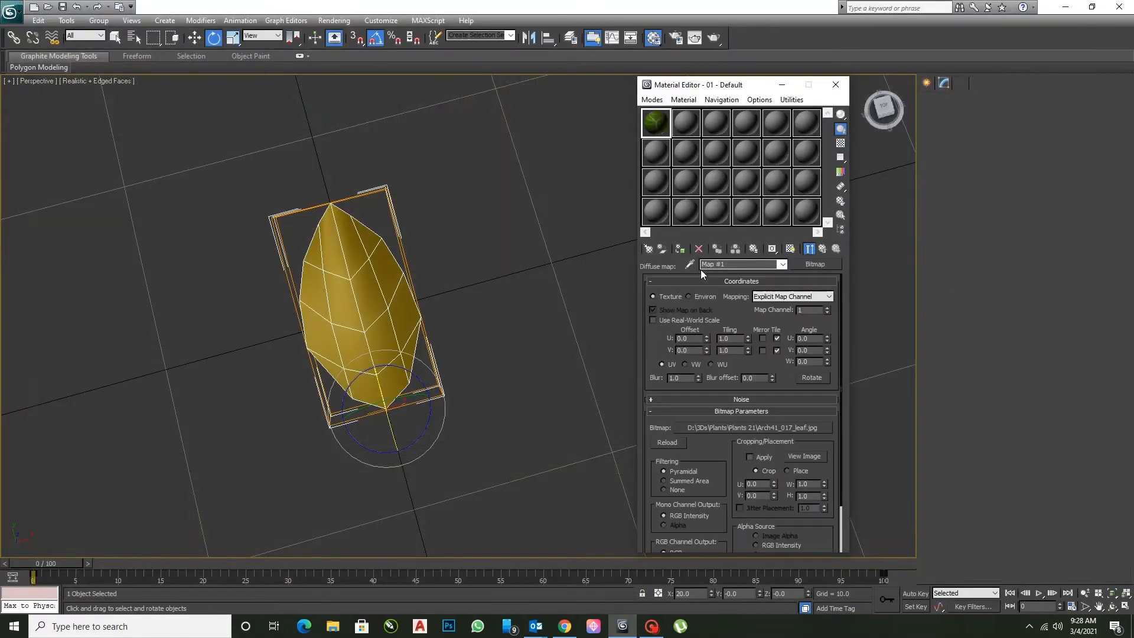
# Return to the parent VRay material and assign it to the leaf
pyautogui.click(823, 249)
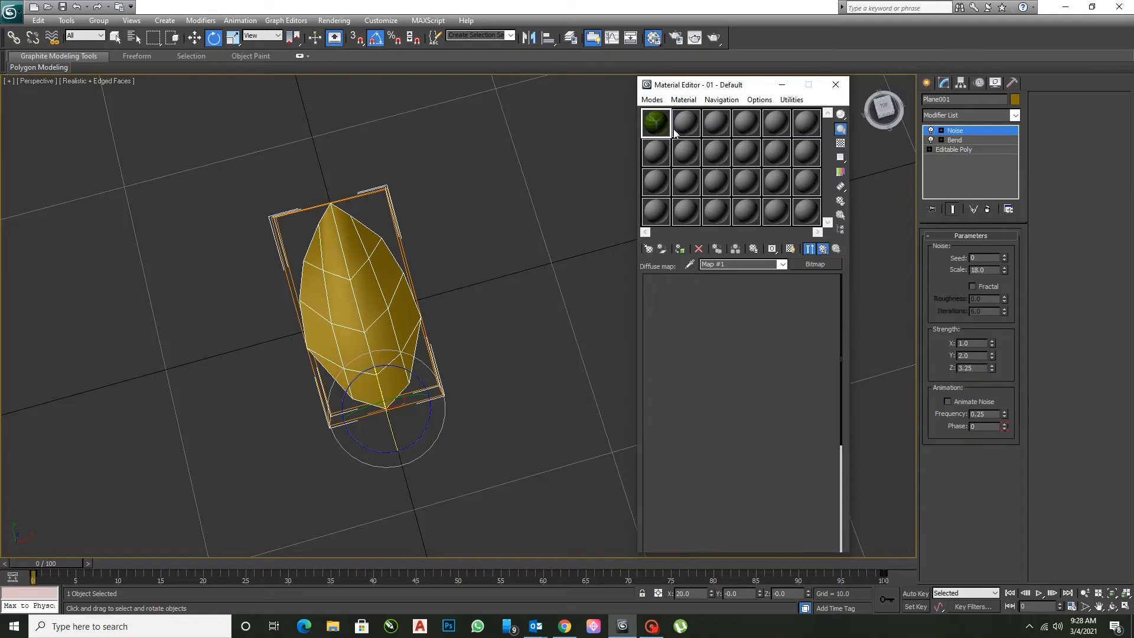
pyautogui.moveTo(659, 129); pyautogui.dragTo(374, 327)
# Add a UVW Map modifier with Box mapping and a flipped V tile, and show the leaf texture in the viewport
pyautogui.click(969, 116)
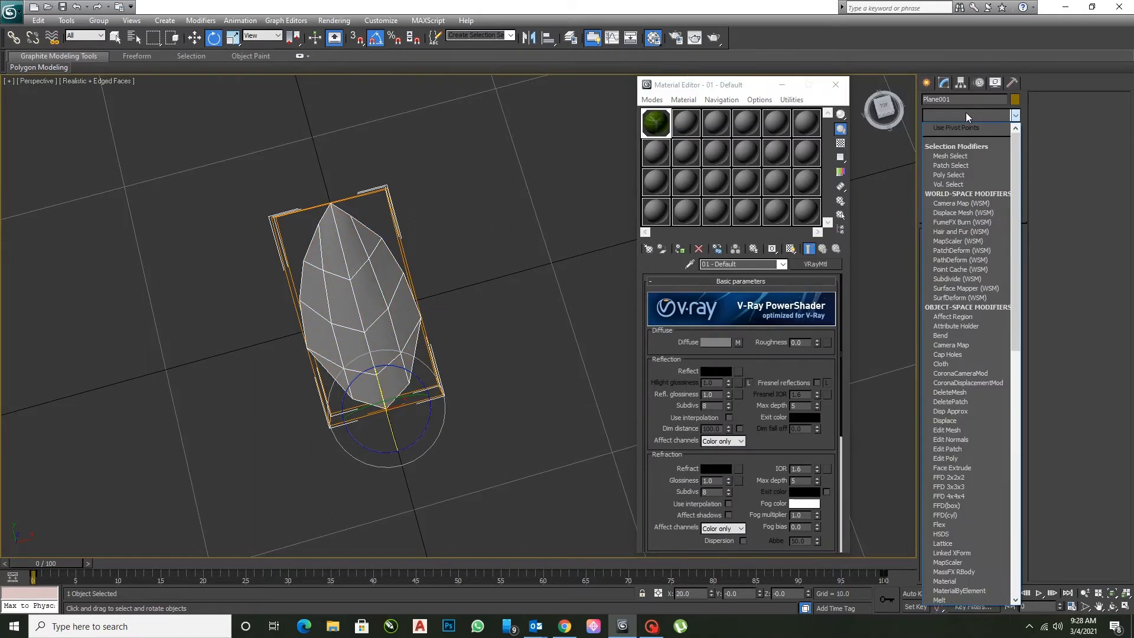
pyautogui.press('m')
pyautogui.press('m')
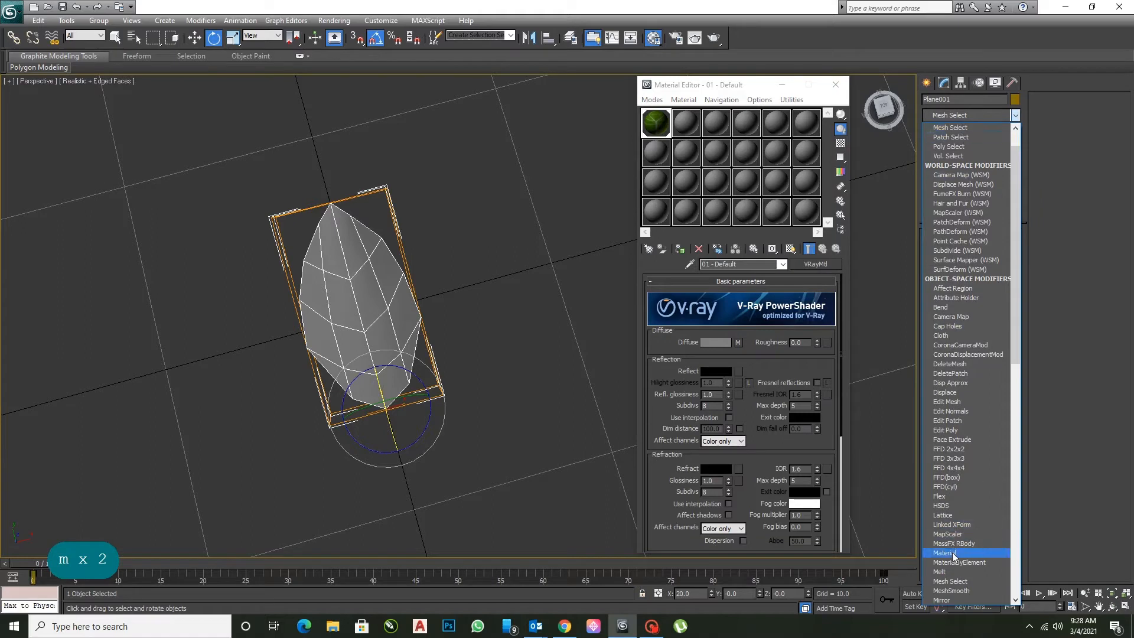
pyautogui.press('w')
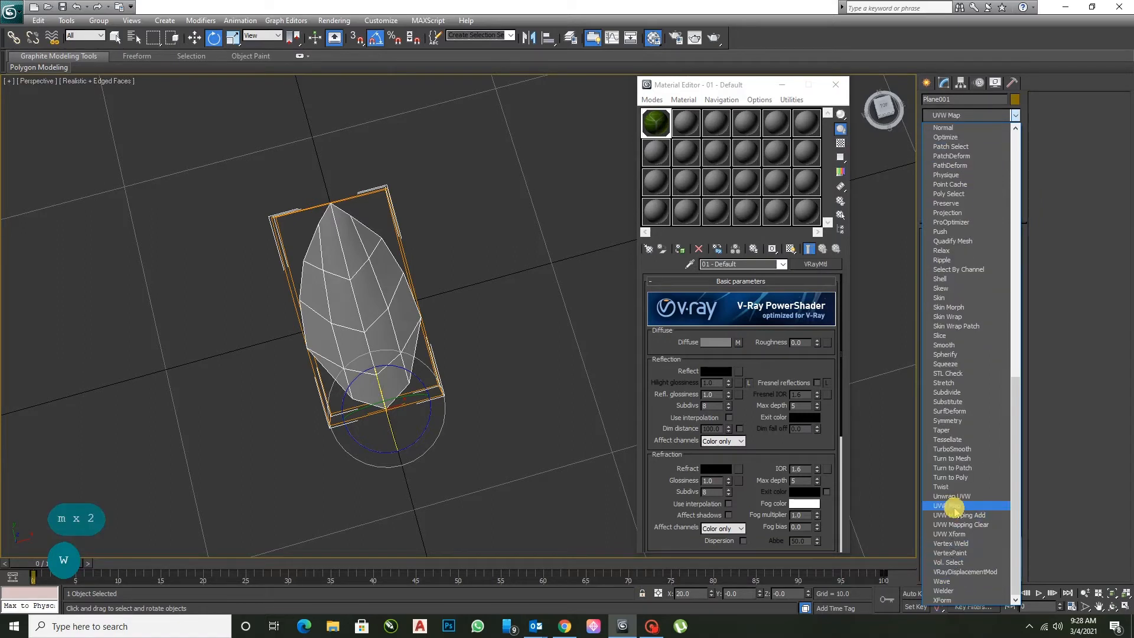
pyautogui.click(949, 507)
pyautogui.click(948, 302)
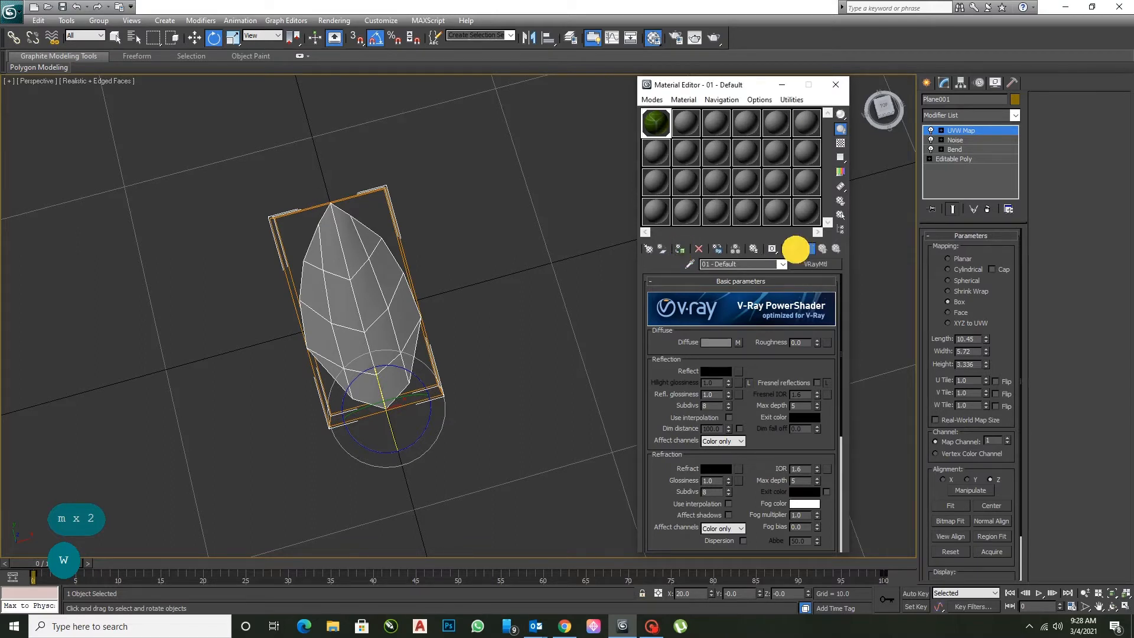
pyautogui.click(794, 250)
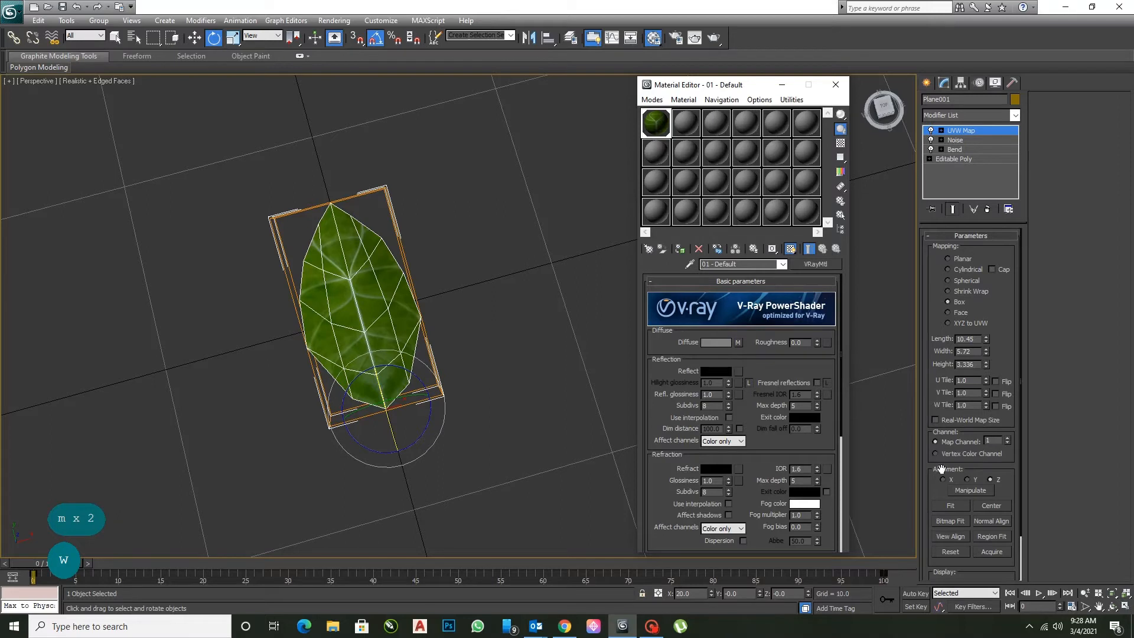
pyautogui.click(995, 392)
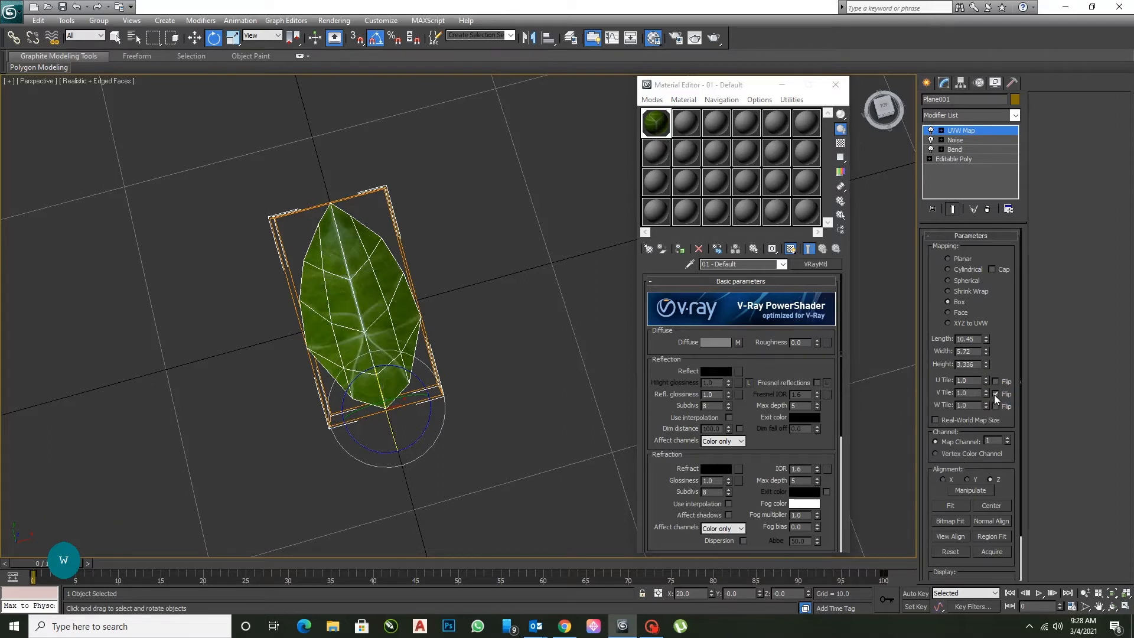
# Hide the viewport's edged faces and close the Material Editor, with the leaf selected
pyautogui.click(547, 266)
pyautogui.press('F3')
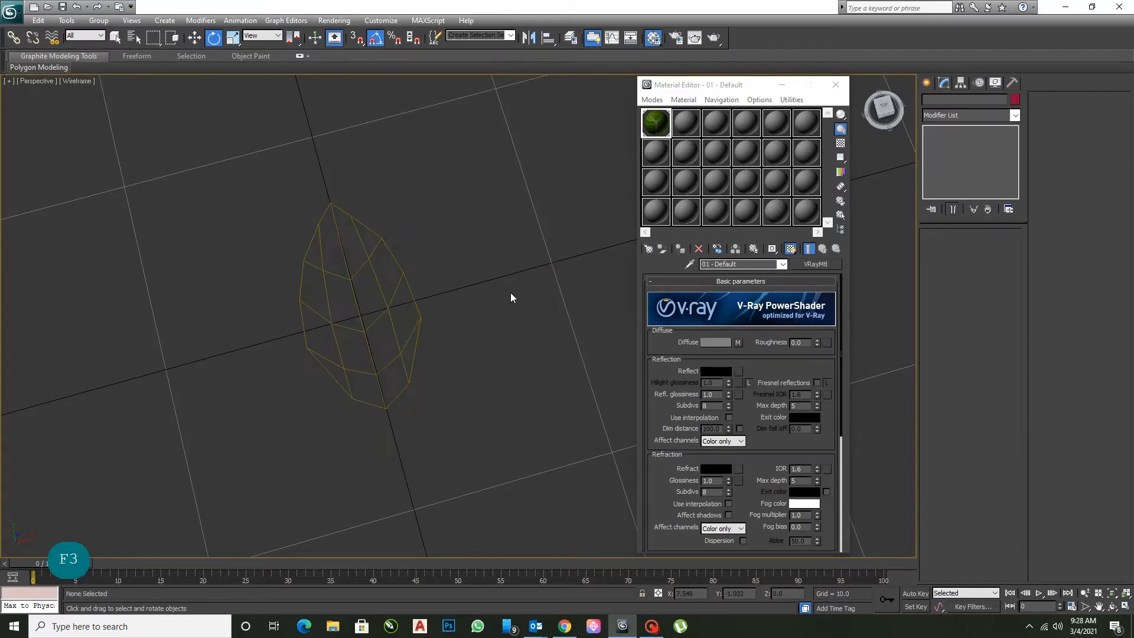
pyautogui.press('F3')
pyautogui.press('F4')
pyautogui.click(429, 350)
pyautogui.moveTo(430, 350)
pyautogui.keyDown('alt'); pyautogui.mouseDown(button='middle')
pyautogui.moveTo(572, 304)
pyautogui.moveTo(372, 329)
pyautogui.moveTo(423, 273)
pyautogui.moveTo(391, 319)
pyautogui.mouseUp(button='middle'); pyautogui.keyUp('alt')
pyautogui.keyDown('alt'); pyautogui.scroll(-6, 391, 319); pyautogui.keyUp('alt')
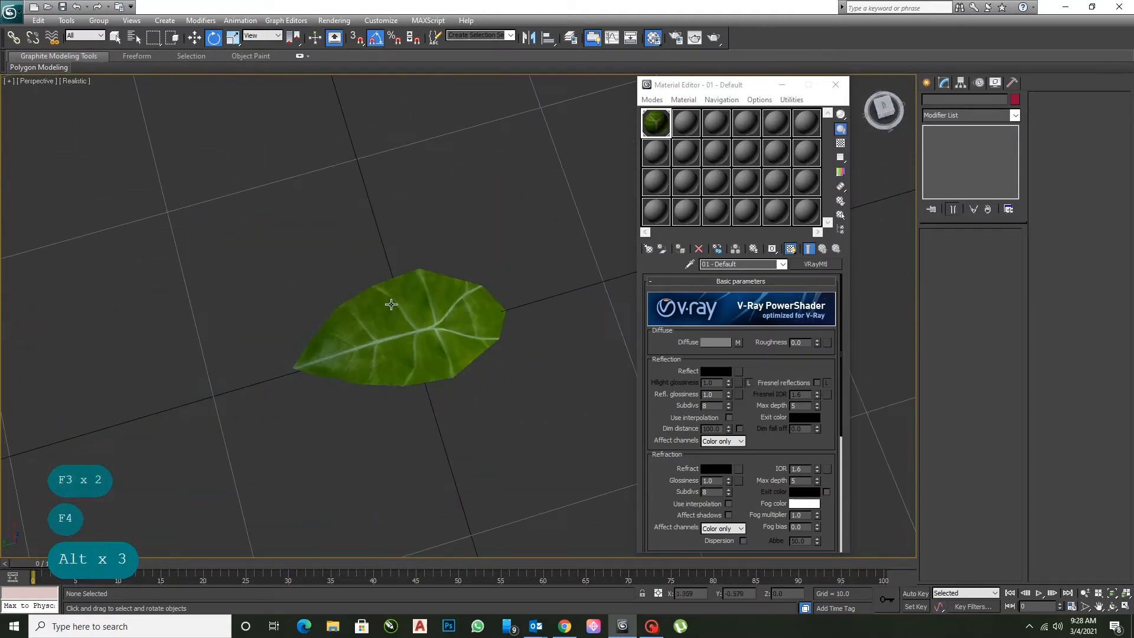
pyautogui.click(835, 84)
pyautogui.click(455, 313)
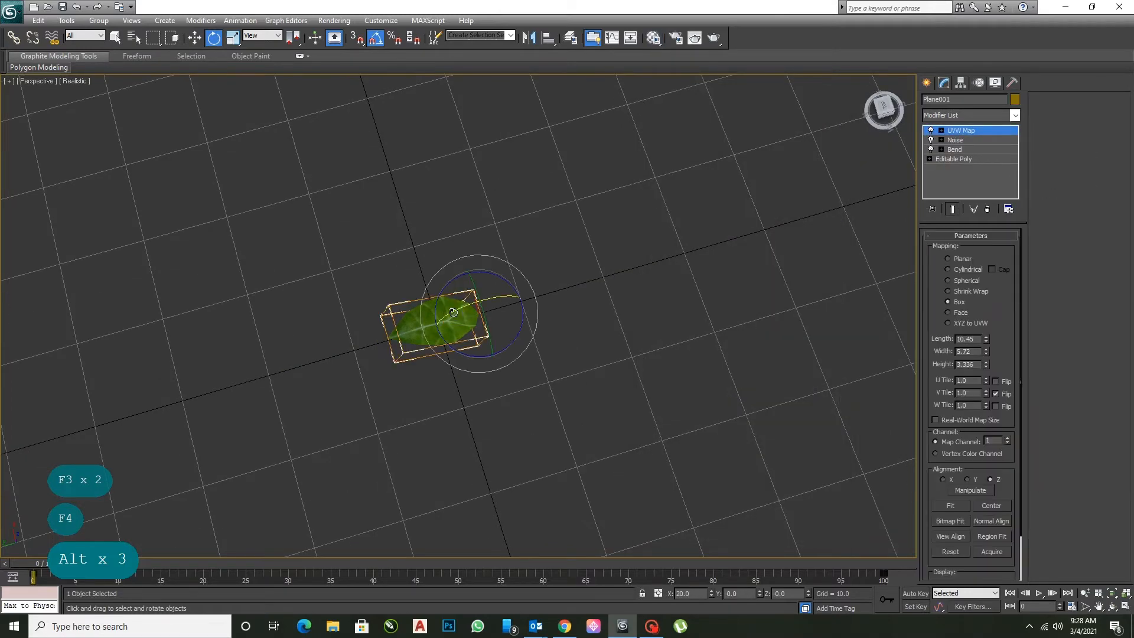
# Clone the textured leaf beside itself along one axis as three copies, using the Copy option
pyautogui.press('w')
pyautogui.keyDown('shift'); pyautogui.moveTo(476, 319); pyautogui.dragTo(499, 372); pyautogui.keyUp('shift')
pyautogui.click(596, 317)
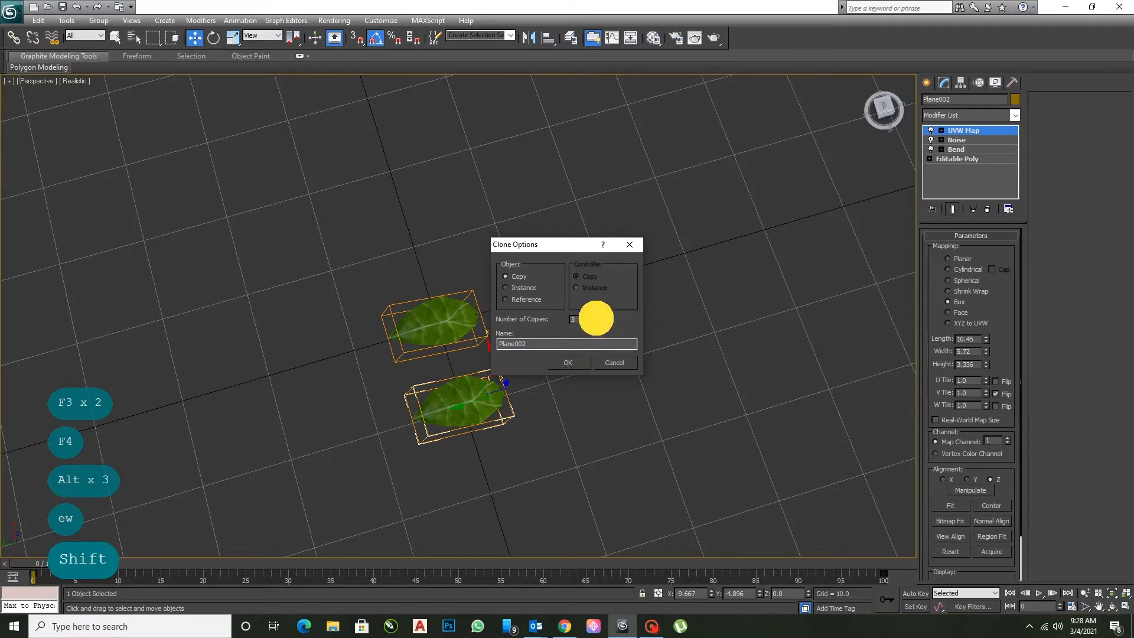
pyautogui.click(596, 317)
pyautogui.click(566, 362)
# Create a thin box about 4.4 long, 283 wide and 96 high across the grid and open its parameters
pyautogui.click(477, 302)
pyautogui.scroll(-8, 474, 294)
pyautogui.moveTo(438, 297); pyautogui.dragTo(503, 383)
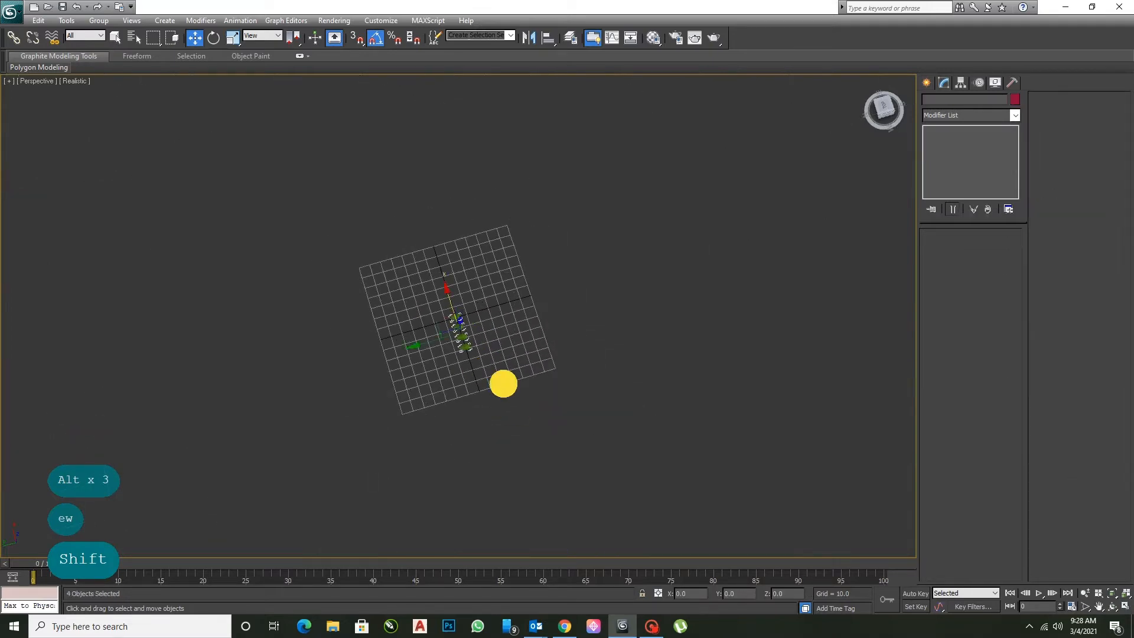
pyautogui.scroll(-5, 487, 335)
pyautogui.keyDown('alt'); pyautogui.moveTo(512, 400); pyautogui.dragTo(418, 331, button='middle'); pyautogui.keyUp('alt')
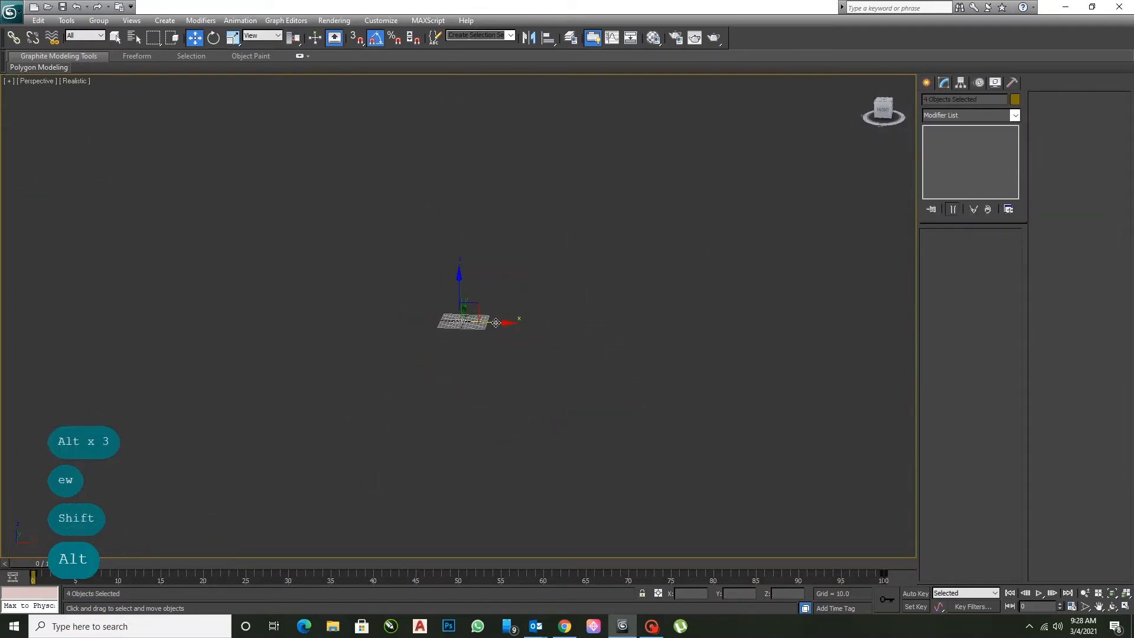
pyautogui.click(195, 294)
pyautogui.click(808, 150)
pyautogui.click(926, 83)
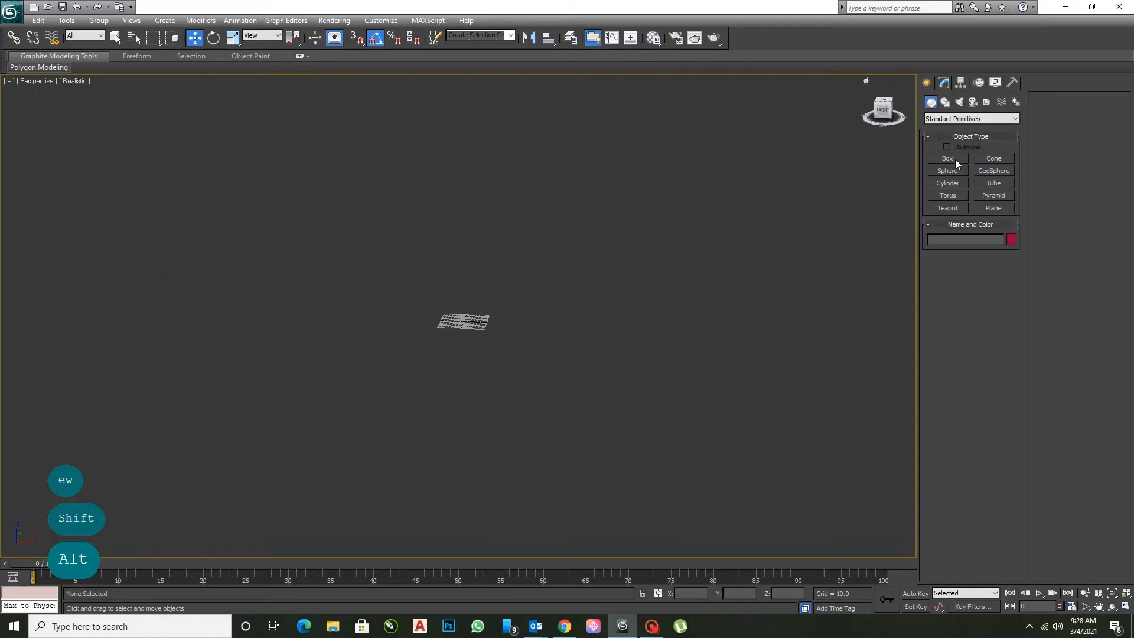
pyautogui.click(948, 158)
pyautogui.click(505, 326)
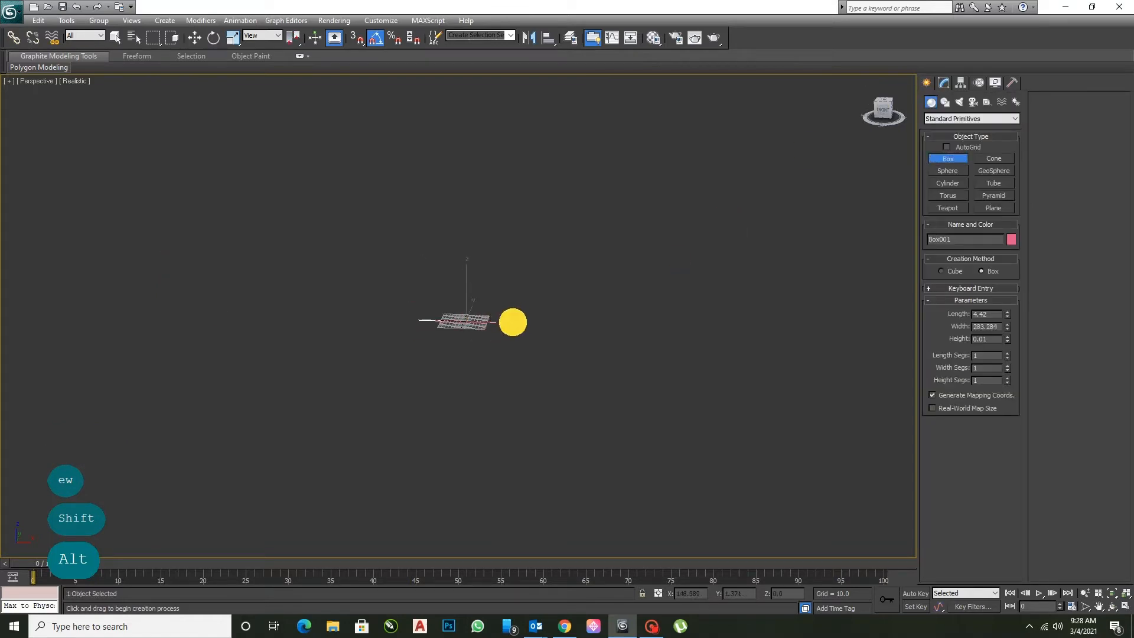
pyautogui.click(511, 291)
pyautogui.keyDown('alt'); pyautogui.moveTo(511, 307); pyautogui.dragTo(537, 366, button='middle'); pyautogui.keyUp('alt')
pyautogui.click(946, 82)
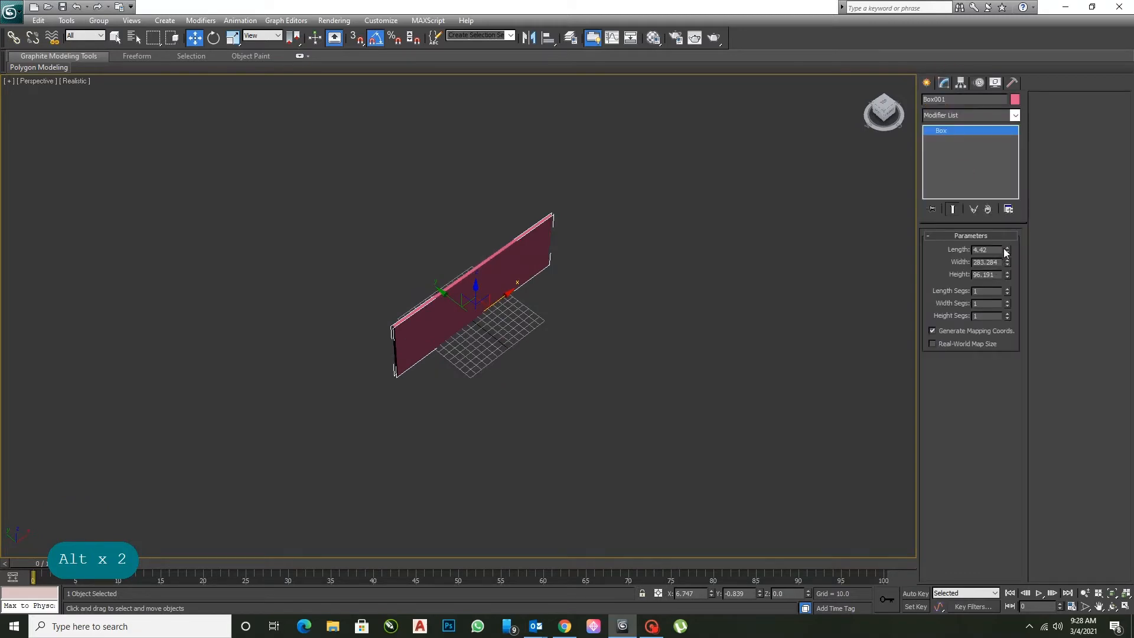
# Set the box's length to 150
pyautogui.moveTo(1002, 249); pyautogui.dragTo(944, 254)
pyautogui.write('150')
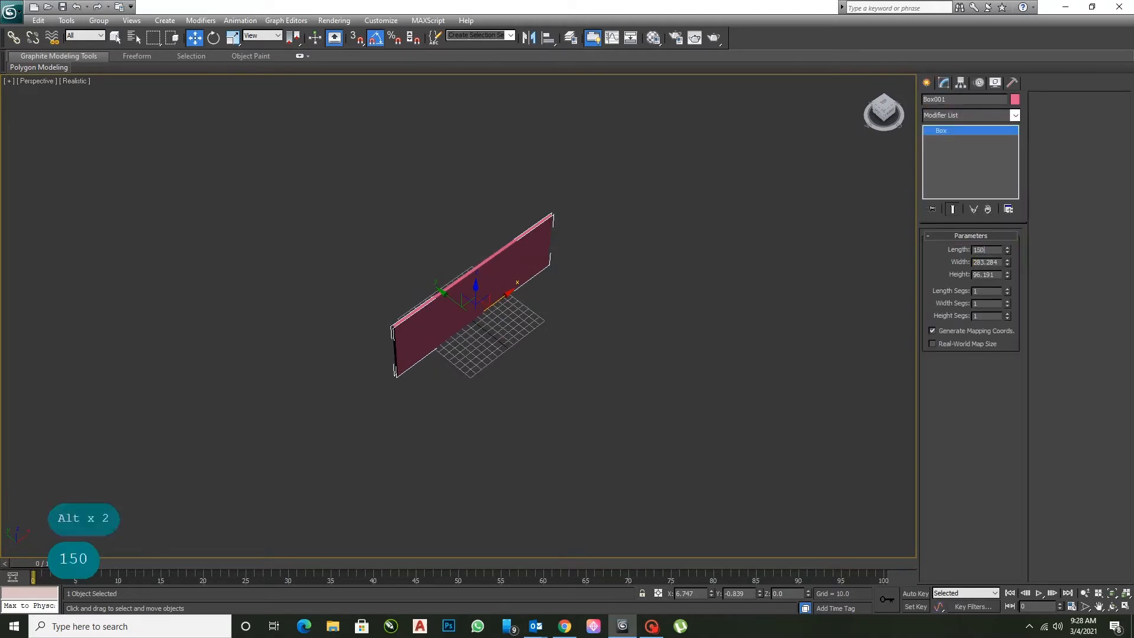
pyautogui.press('capslock')
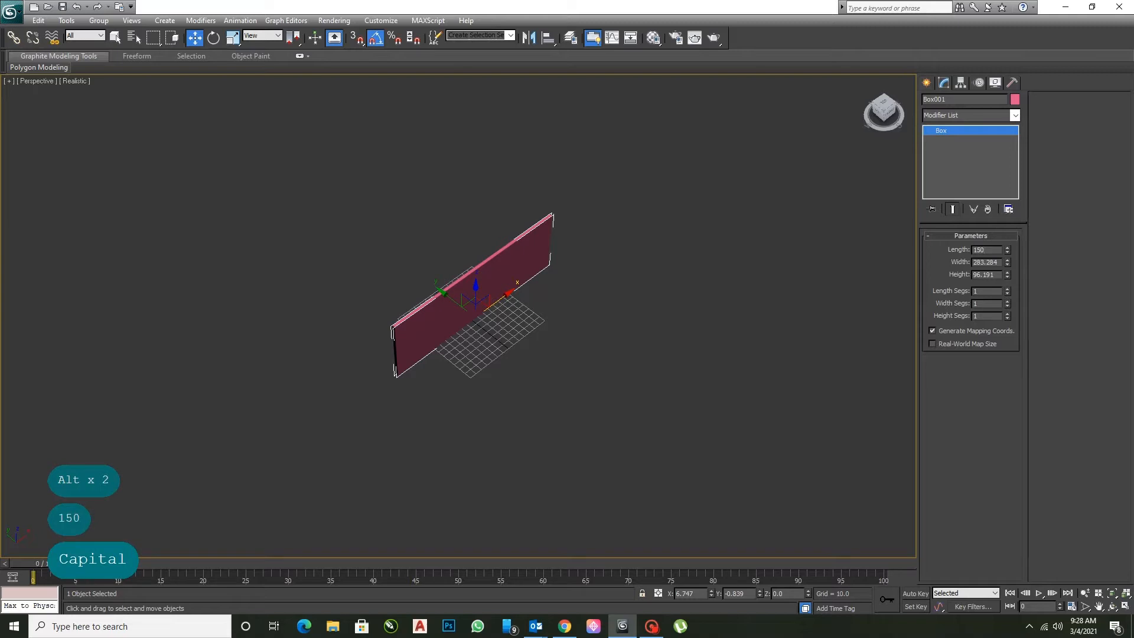
pyautogui.press('Tab')
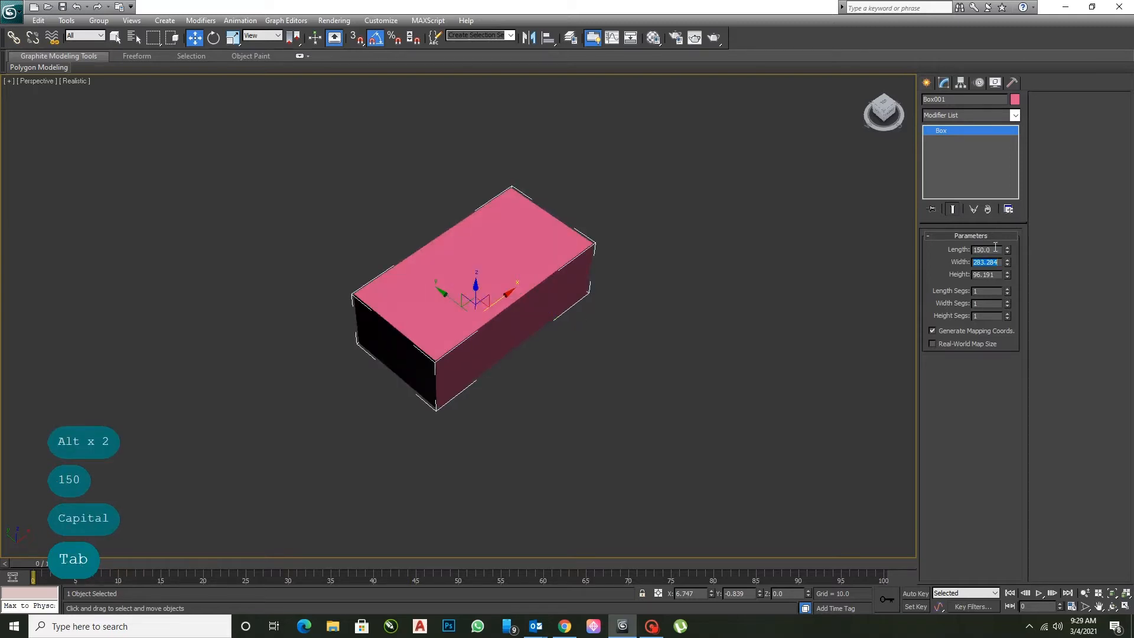
# Set the box's length to 300, width to 1200 and height to 900, and deselect it
pyautogui.moveTo(1007, 251); pyautogui.dragTo(960, 255)
pyautogui.write('300')
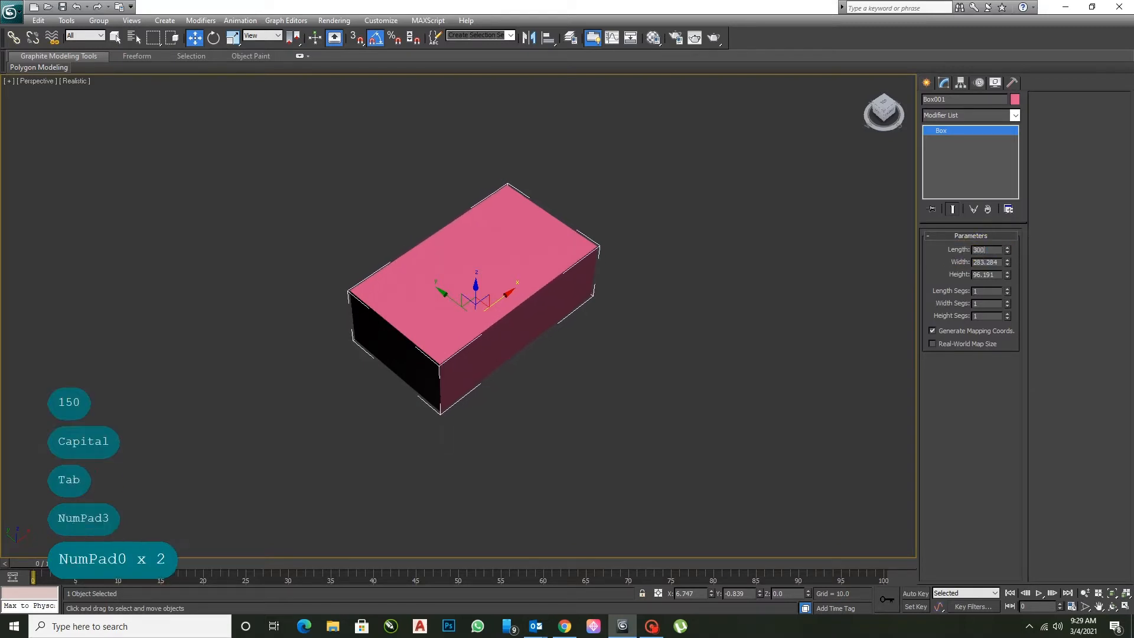
pyautogui.press('Return')
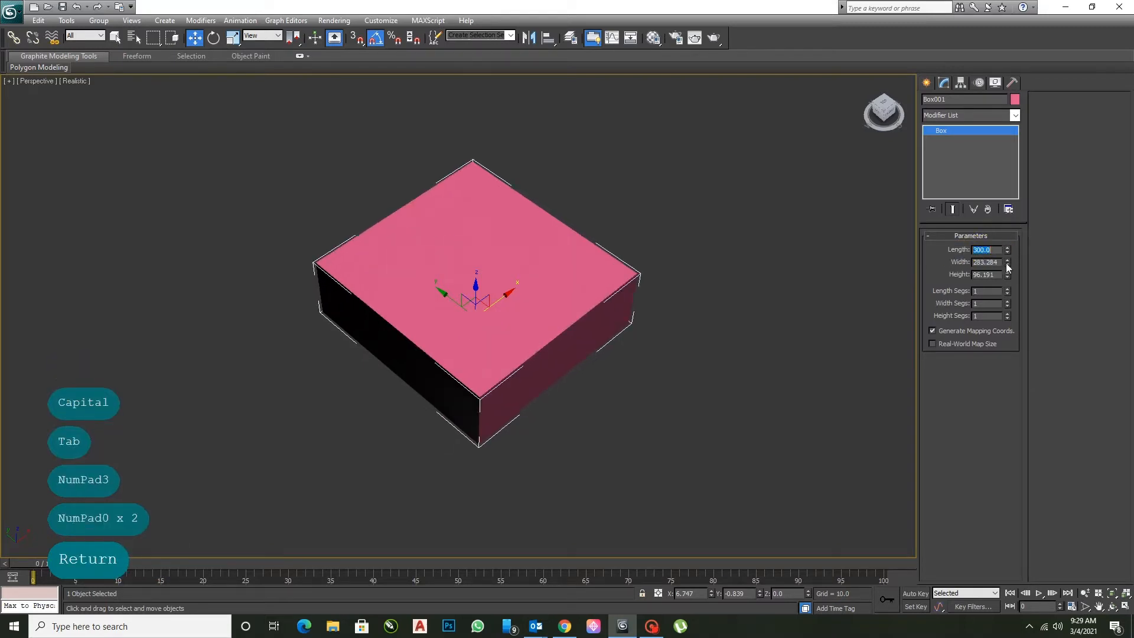
pyautogui.moveTo(1008, 265); pyautogui.dragTo(1010, 232)
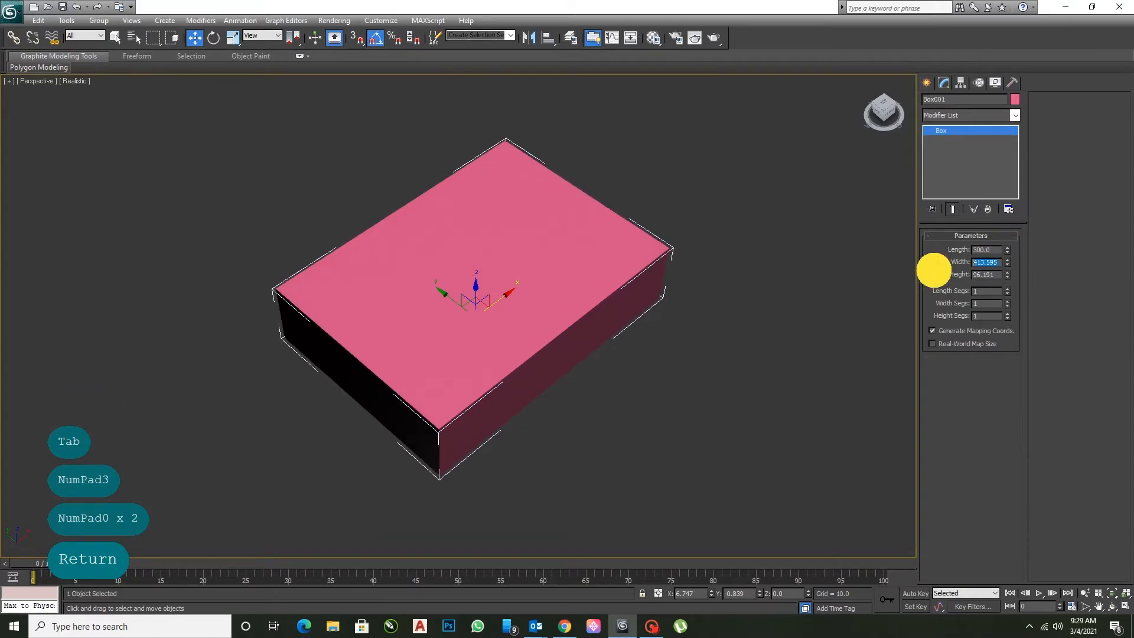
pyautogui.write('1200')
pyautogui.press('Return')
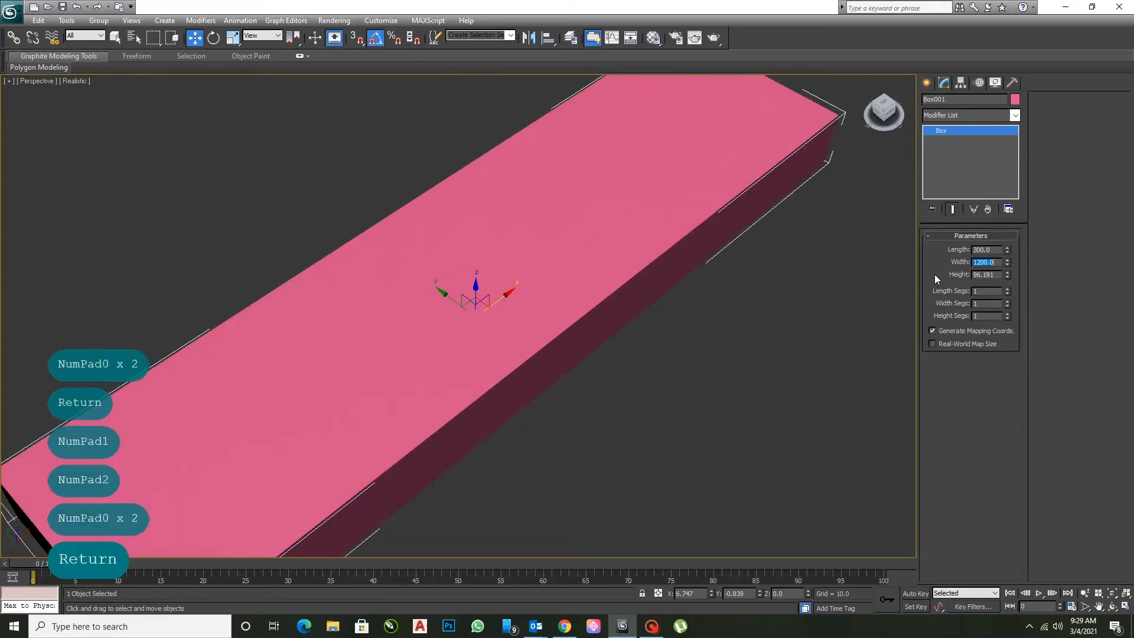
pyautogui.doubleClick(994, 274)
pyautogui.write('900')
pyautogui.press('Return')
pyautogui.click(749, 256)
pyautogui.scroll(-5, 750, 256)
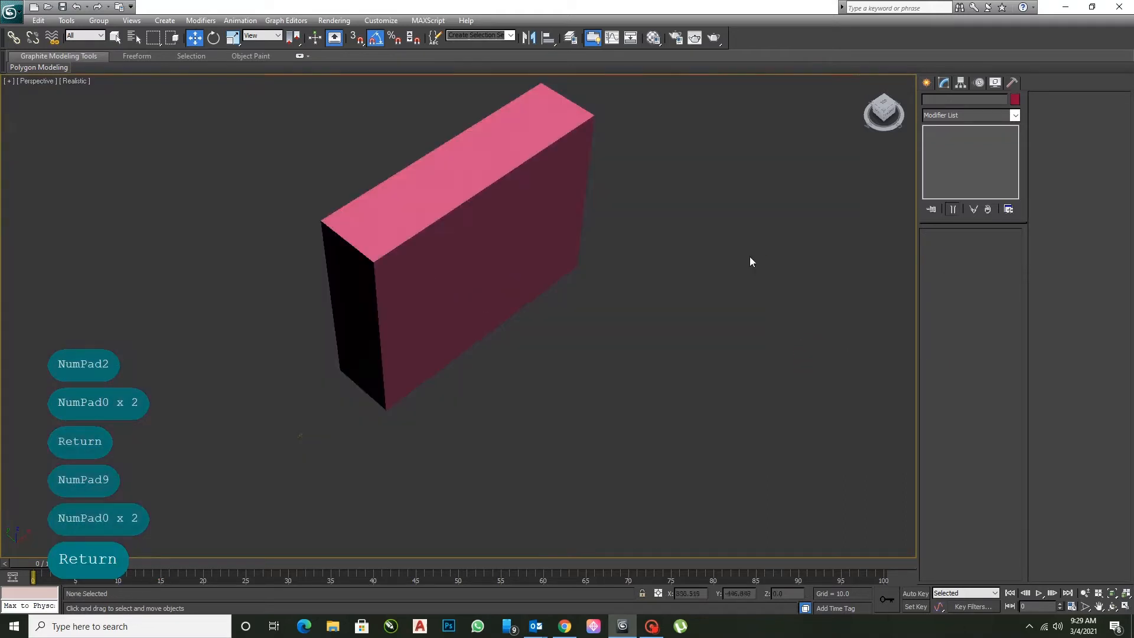
# Scale the four leaves up uniformly to about 591% and deselect them
pyautogui.moveTo(304, 447); pyautogui.dragTo(138, 142)
pyautogui.press('r')
pyautogui.click(506, 414)
# Make the original leaf a Scatter compound object with the box as its distribution object, using Instance
pyautogui.click(318, 422)
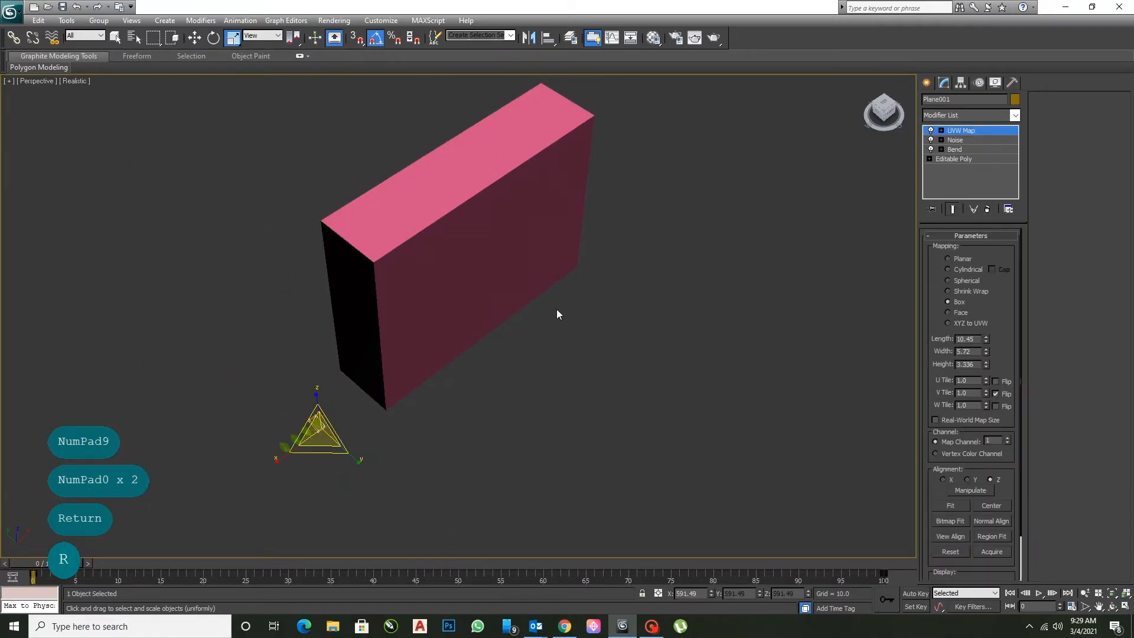
pyautogui.click(927, 83)
pyautogui.click(946, 118)
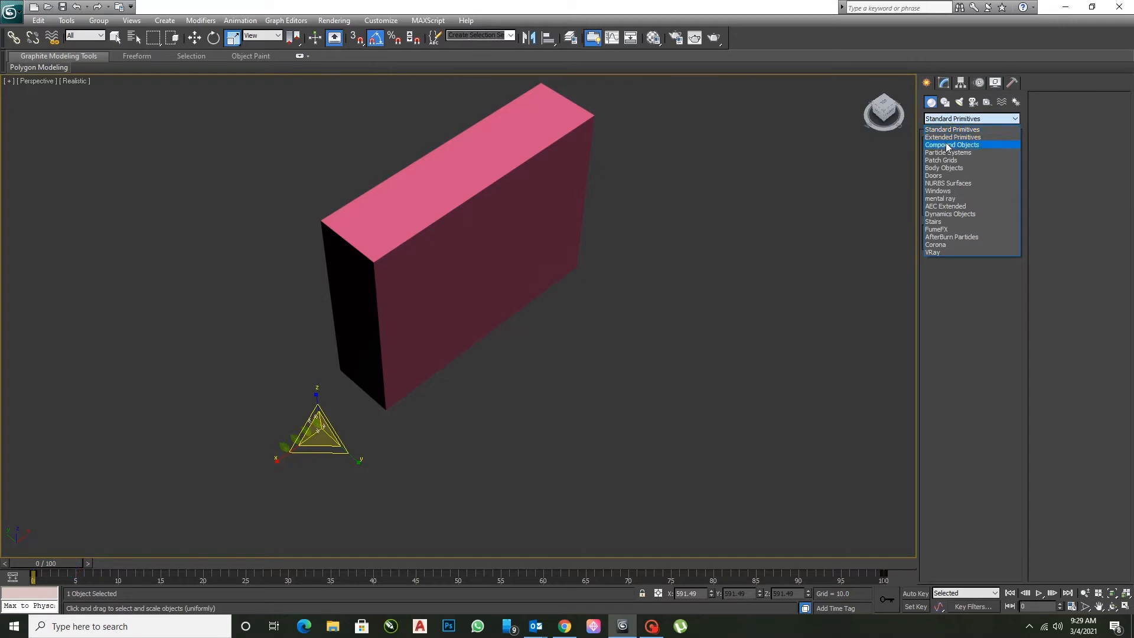
pyautogui.click(947, 144)
pyautogui.click(991, 159)
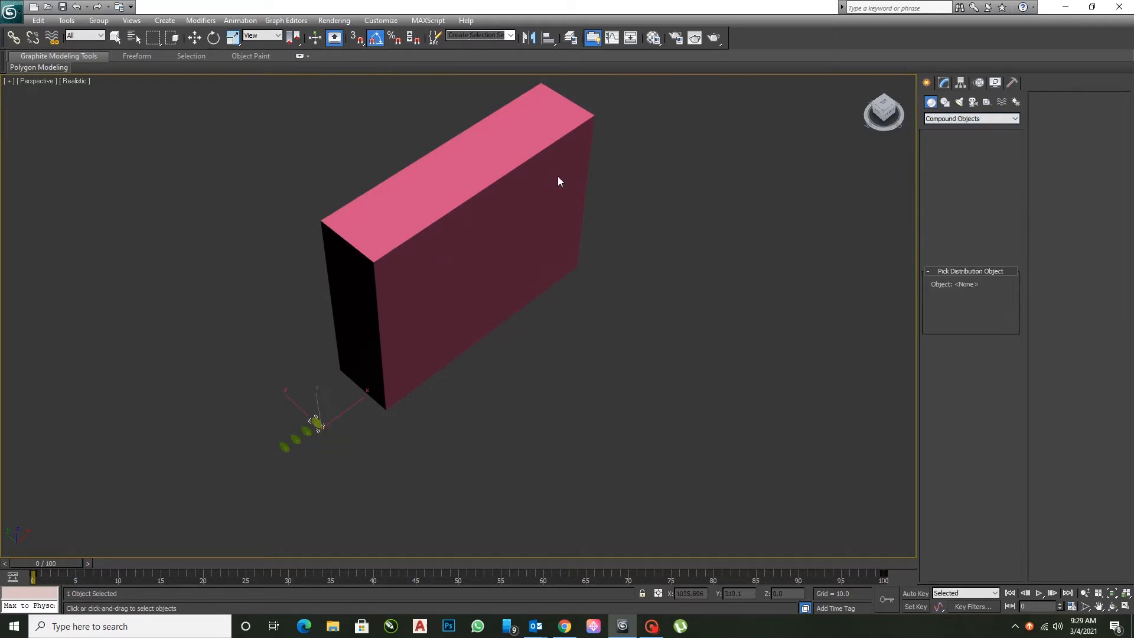
pyautogui.click(941, 297)
pyautogui.click(504, 205)
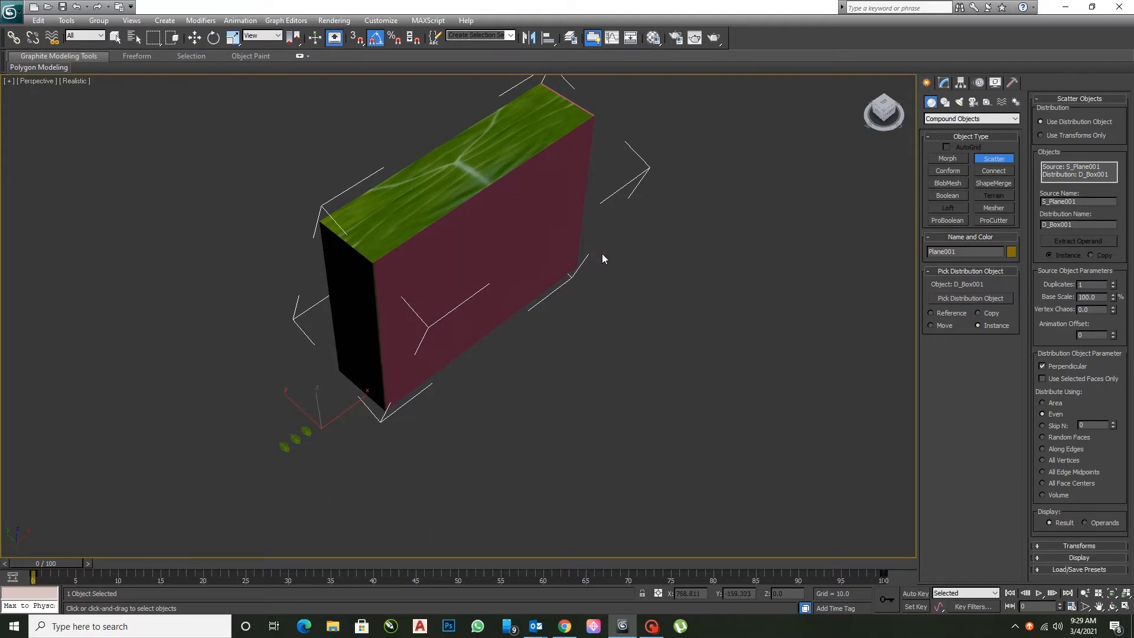
# Move the original box out of the scatter object along Y to about -908
pyautogui.moveTo(601, 253); pyautogui.dragTo(507, 306, button='middle')
pyautogui.hotkey('ctrl', 'z')
pyautogui.scroll(3, 499, 310)
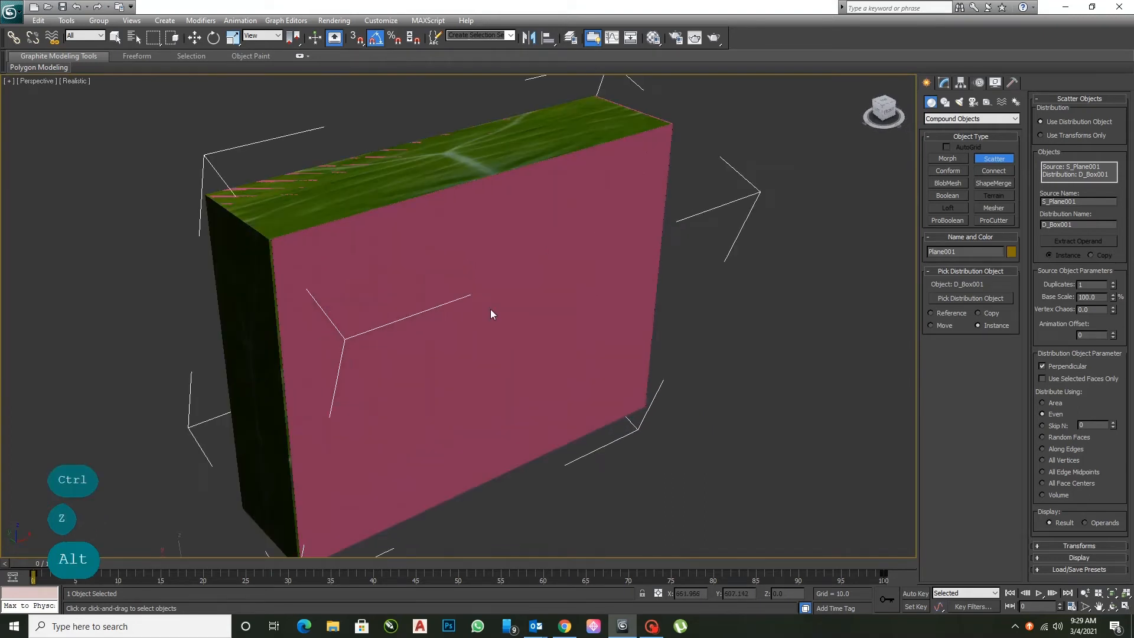
pyautogui.scroll(-4, 490, 311)
pyautogui.press('w')
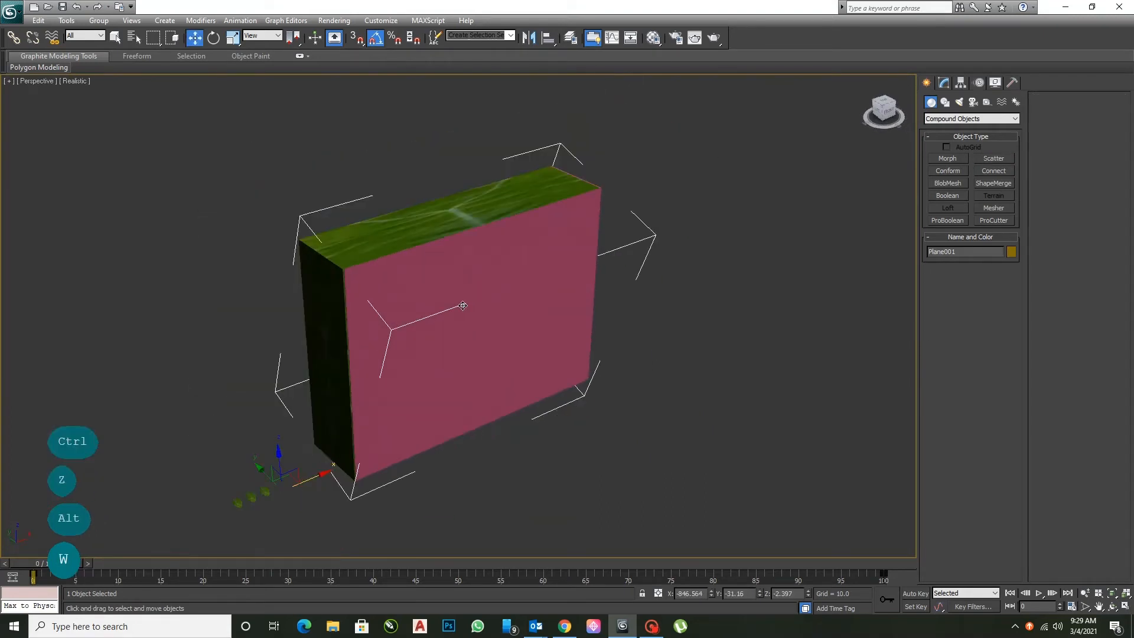
pyautogui.click(447, 219)
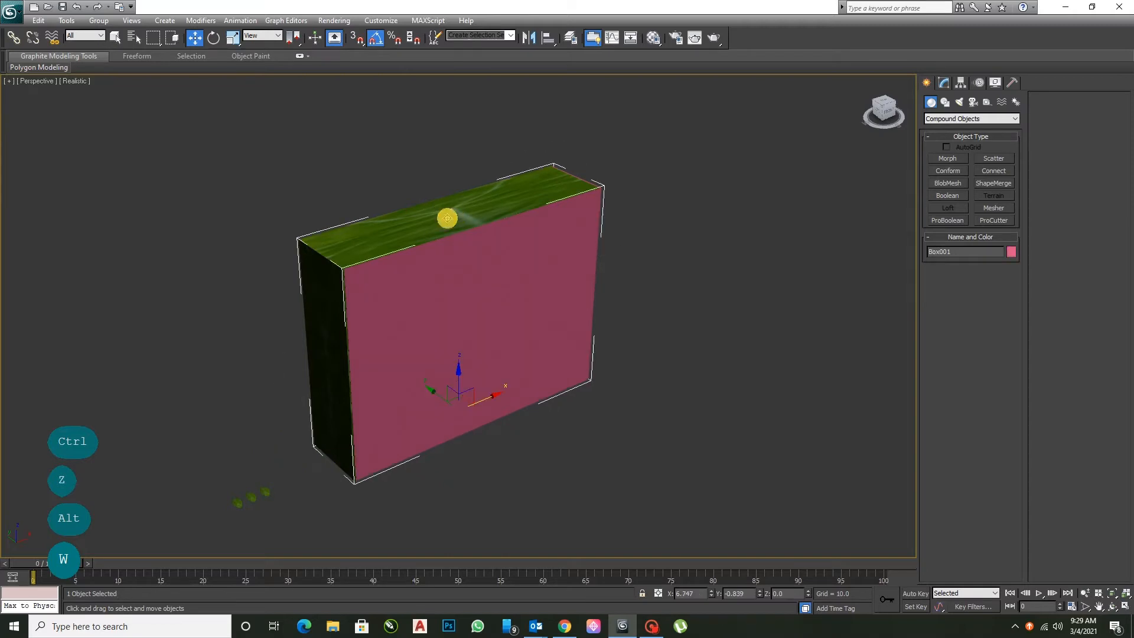
pyautogui.moveTo(438, 397); pyautogui.dragTo(625, 490)
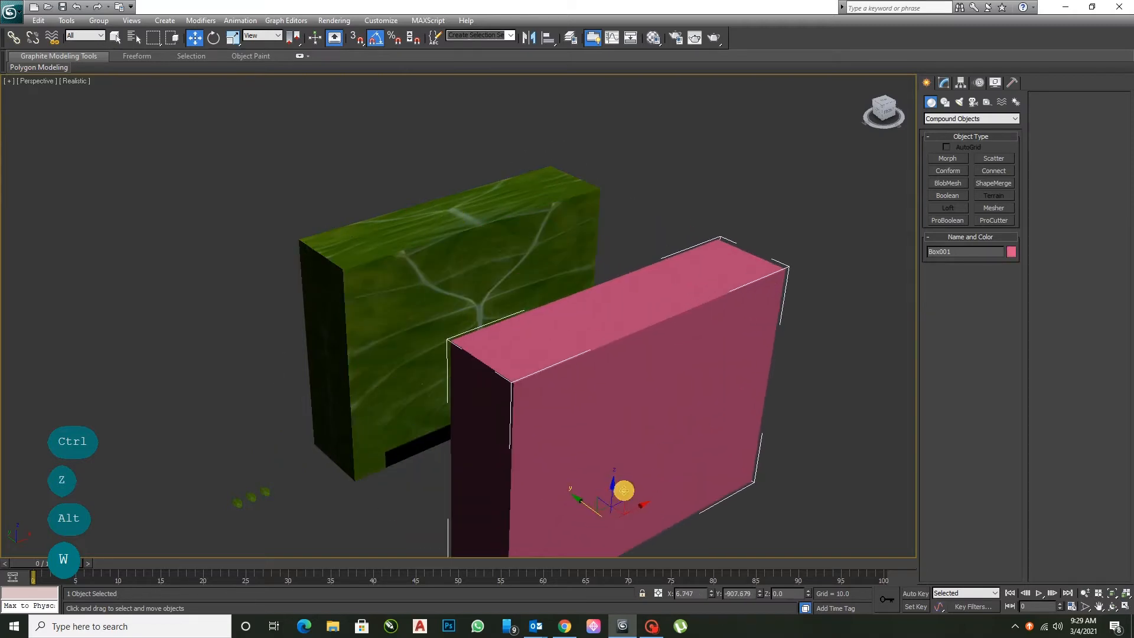
# Select the leaf scatter object and set its source duplicates to 500
pyautogui.click(448, 296)
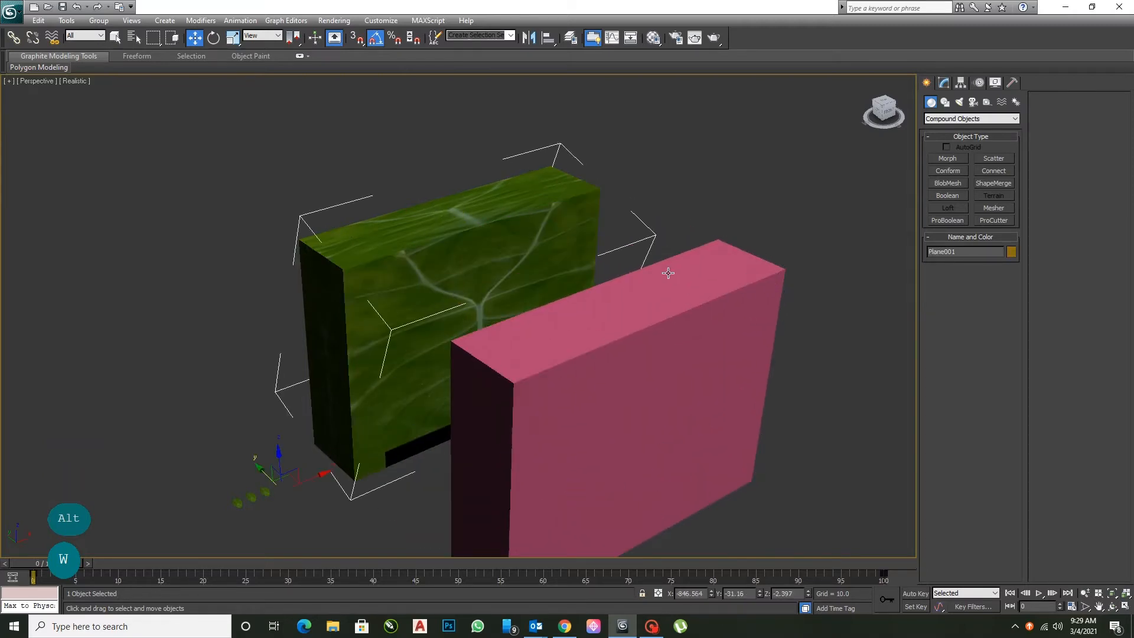
pyautogui.click(943, 83)
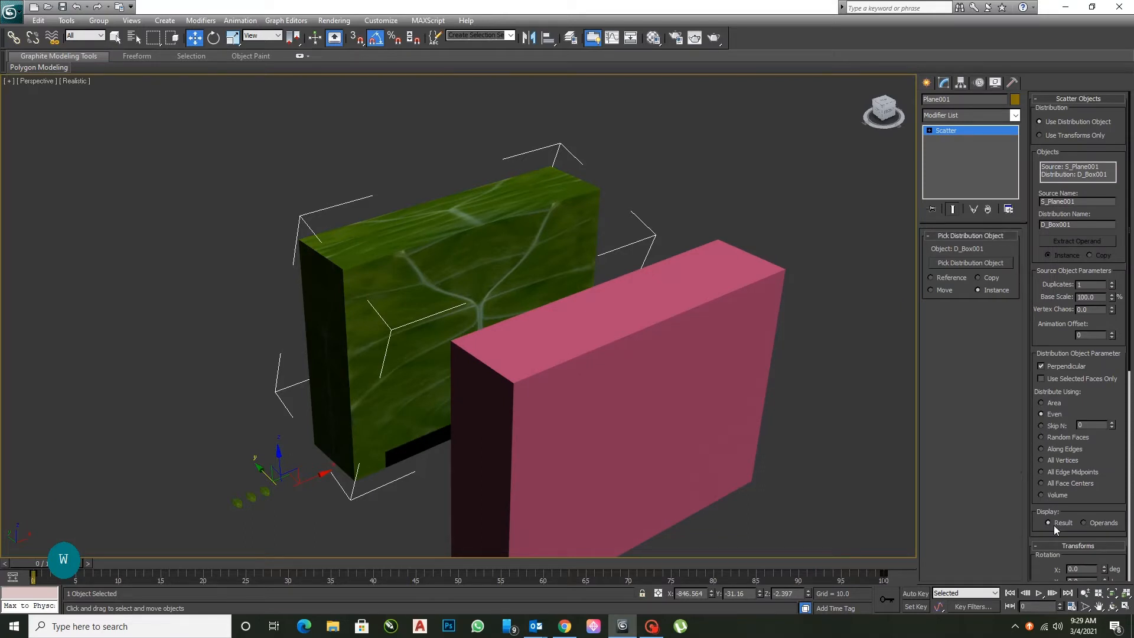
pyautogui.scroll(-3, 1025, 322)
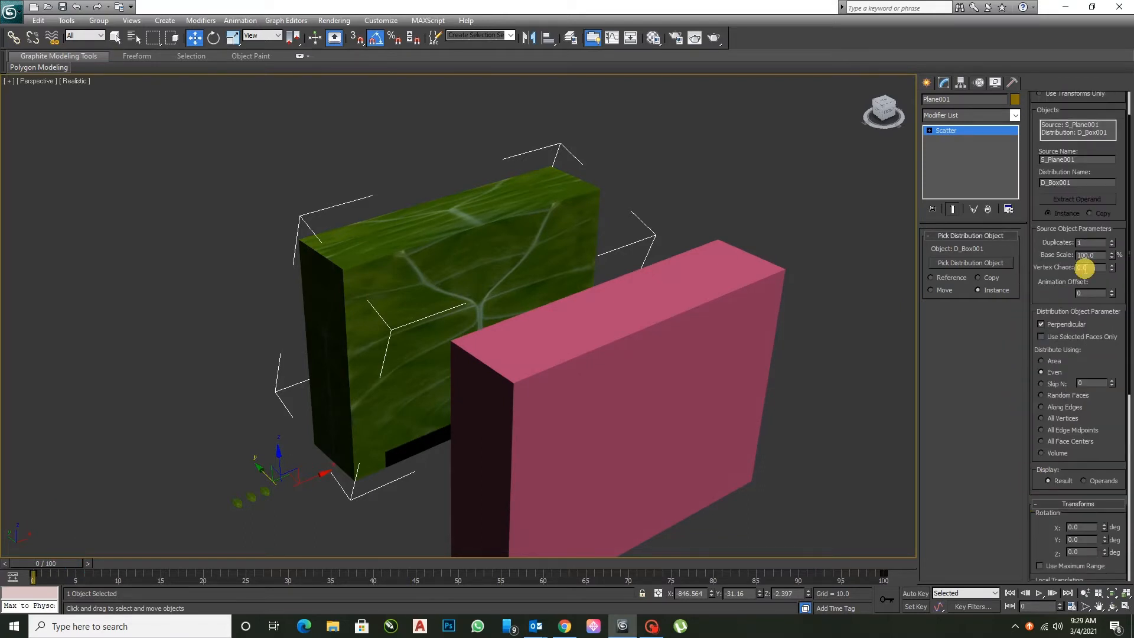
pyautogui.doubleClick(1088, 243)
pyautogui.write('500')
pyautogui.press('Return')
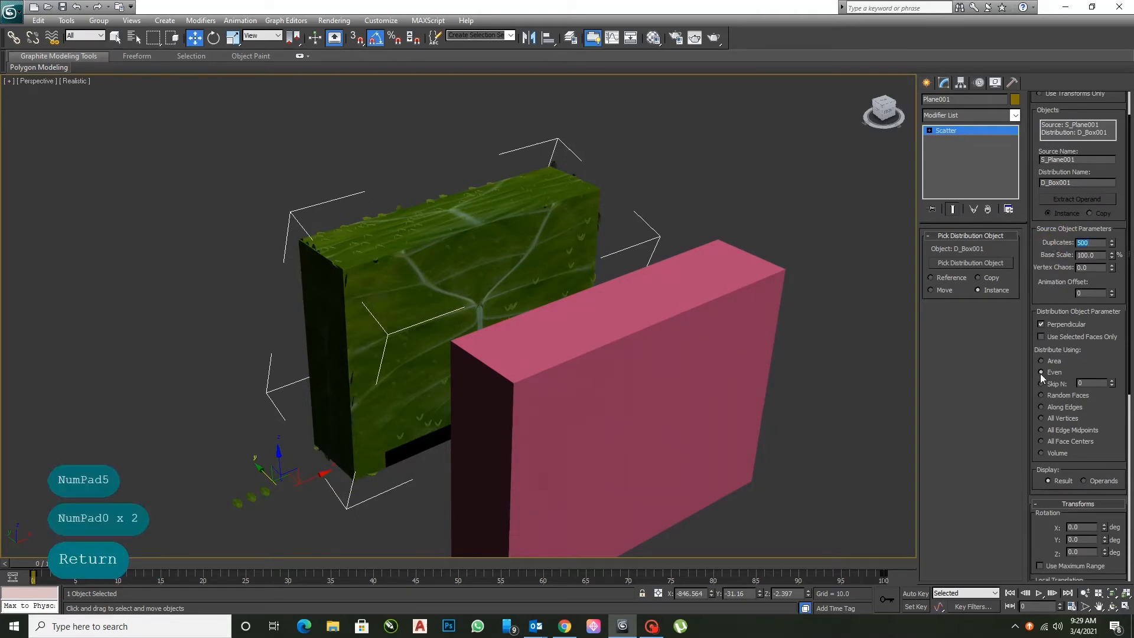
# Increase the scatter's duplicates to 5000
pyautogui.scroll(2, 508, 254)
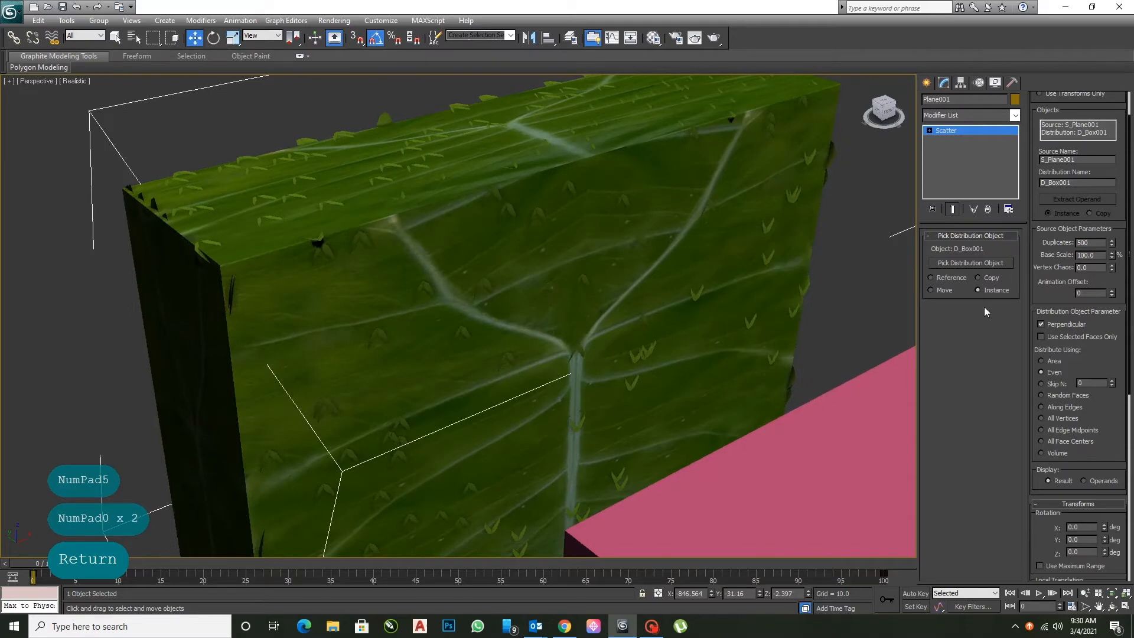
pyautogui.click(1099, 244)
pyautogui.write('0')
pyautogui.press('Return')
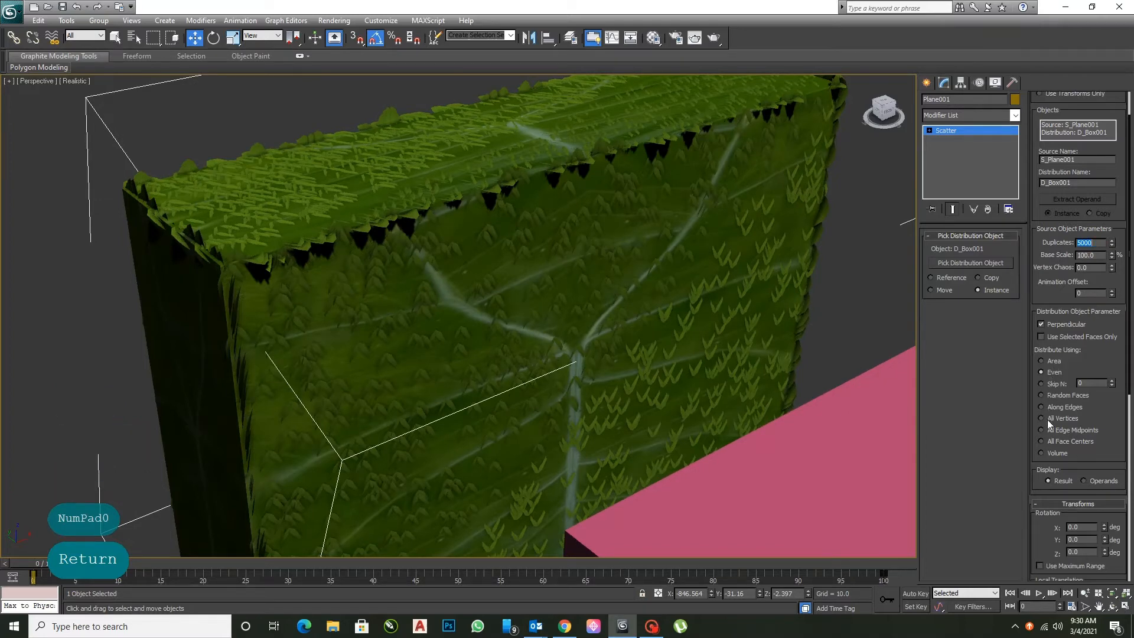
# Try the scatter's distribution methods from Volume up to Skip N, and settle on distributing the duplicates by Area
pyautogui.click(1049, 453)
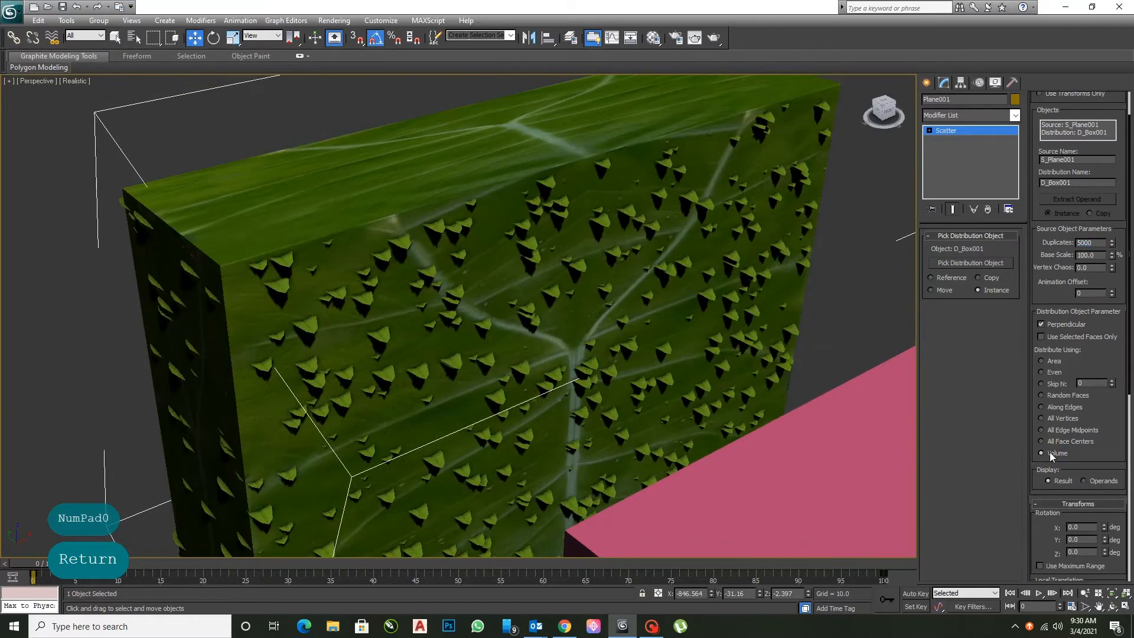
pyautogui.click(1049, 440)
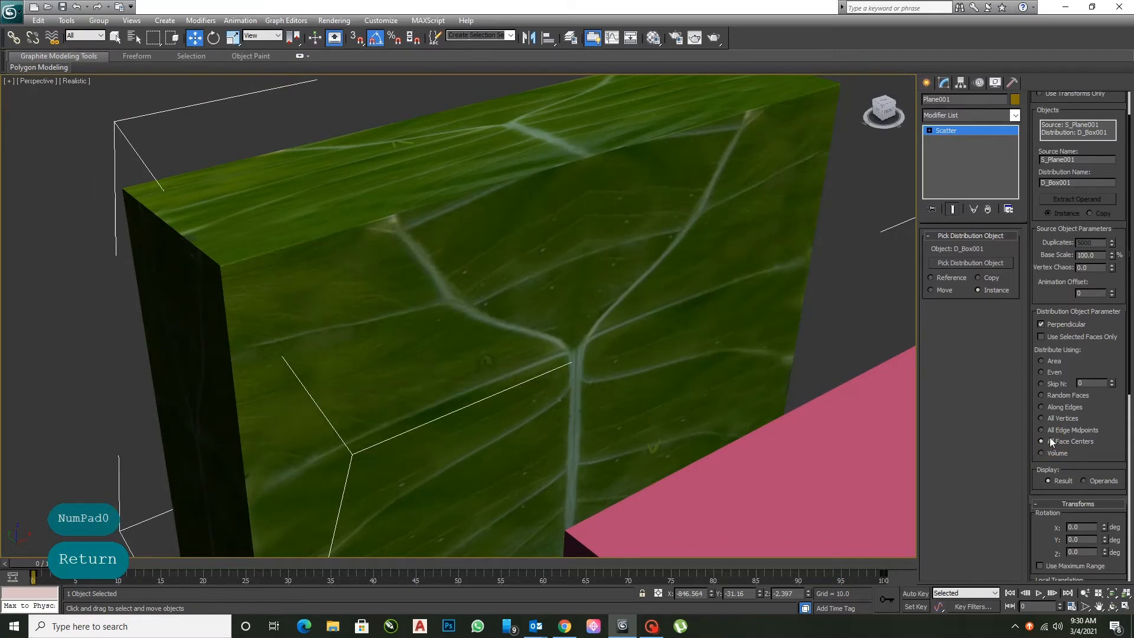
pyautogui.click(1053, 430)
pyautogui.click(1053, 418)
pyautogui.click(1053, 407)
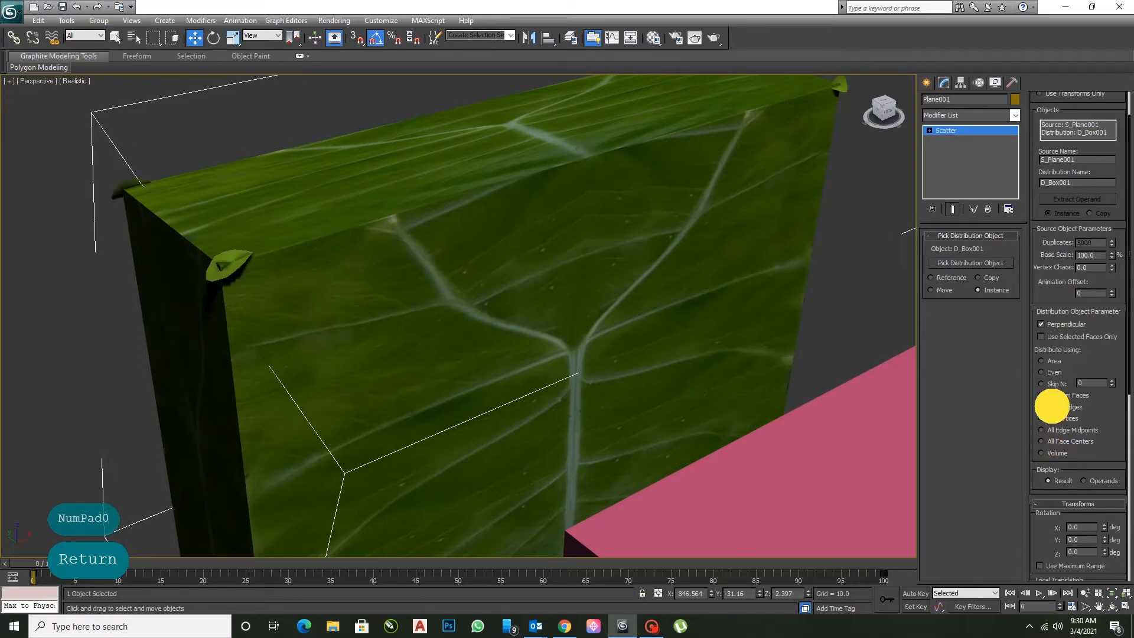
pyautogui.click(1054, 395)
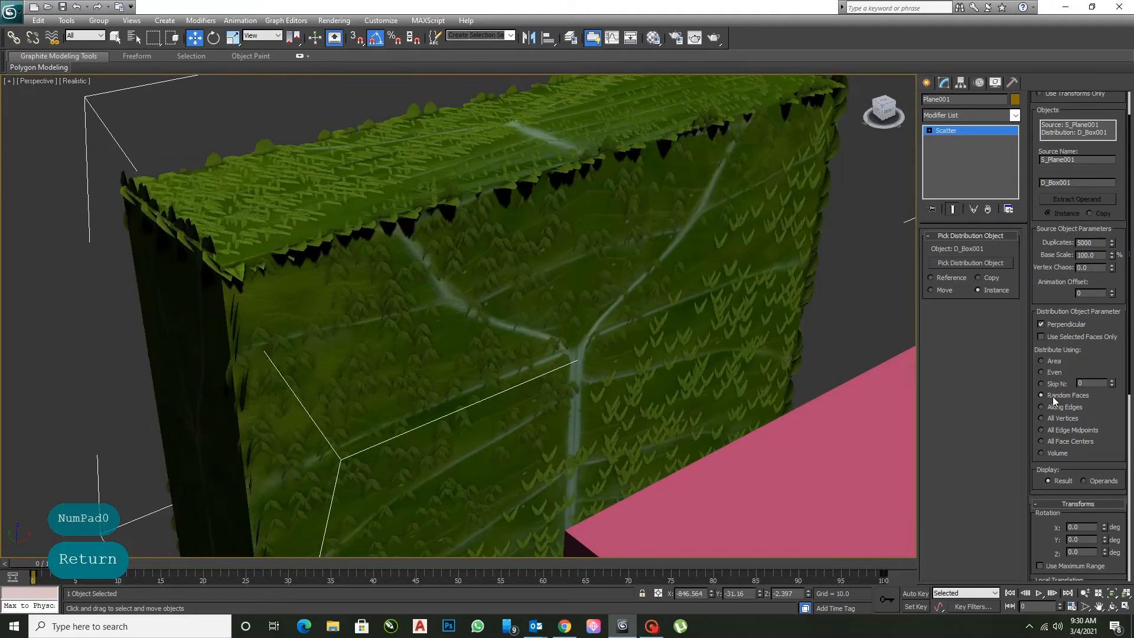
pyautogui.click(1054, 384)
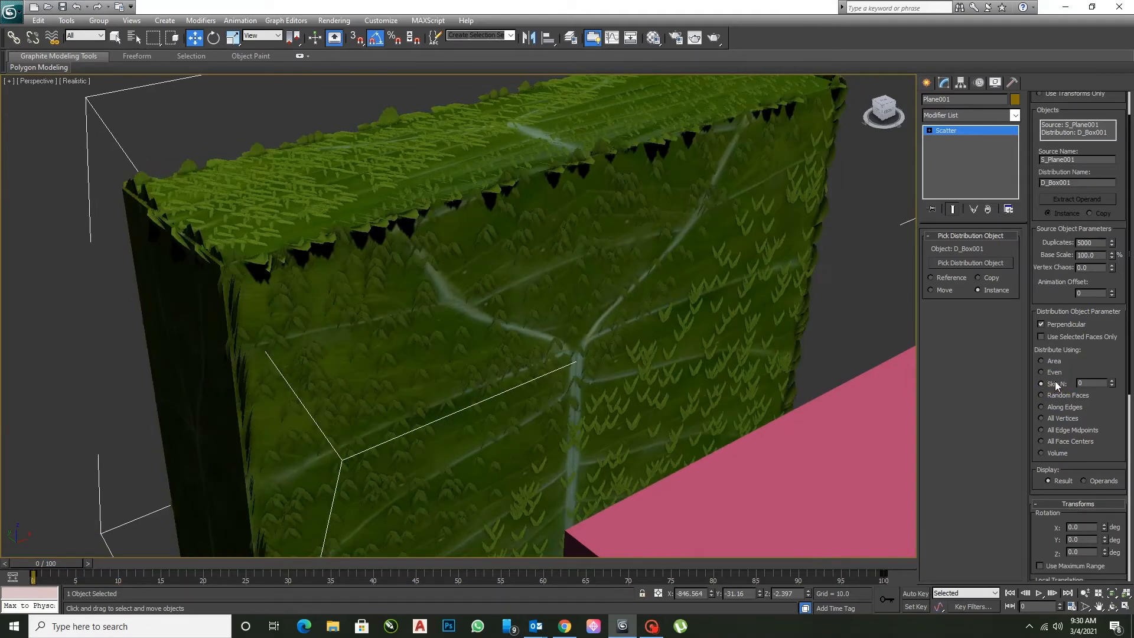
pyautogui.click(1058, 361)
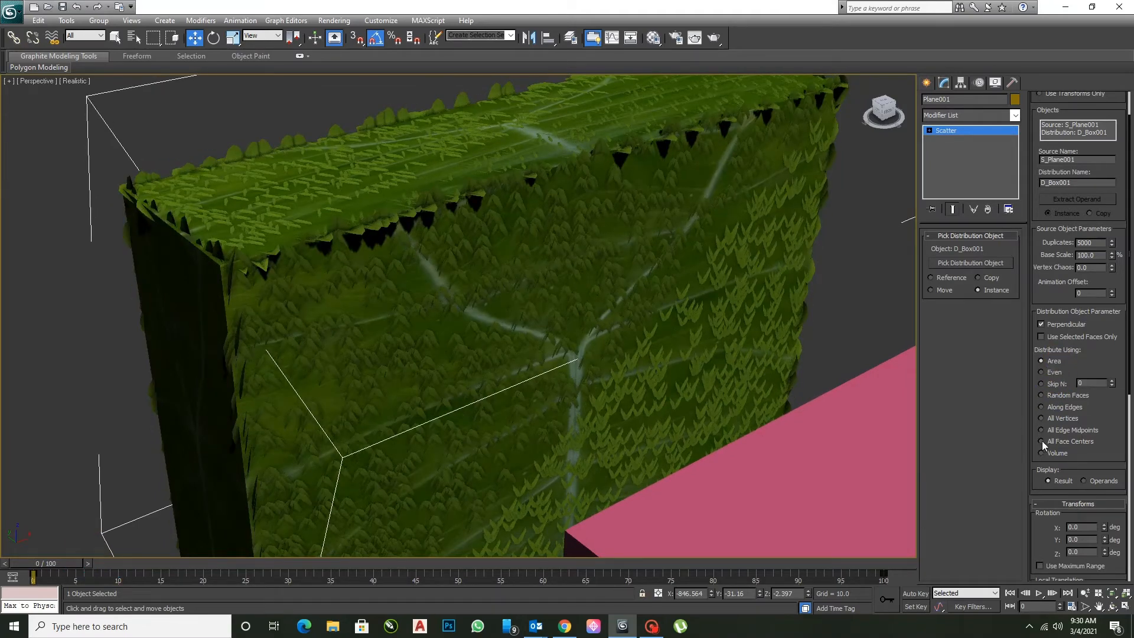
pyautogui.moveTo(1046, 522); pyautogui.dragTo(1038, 419)
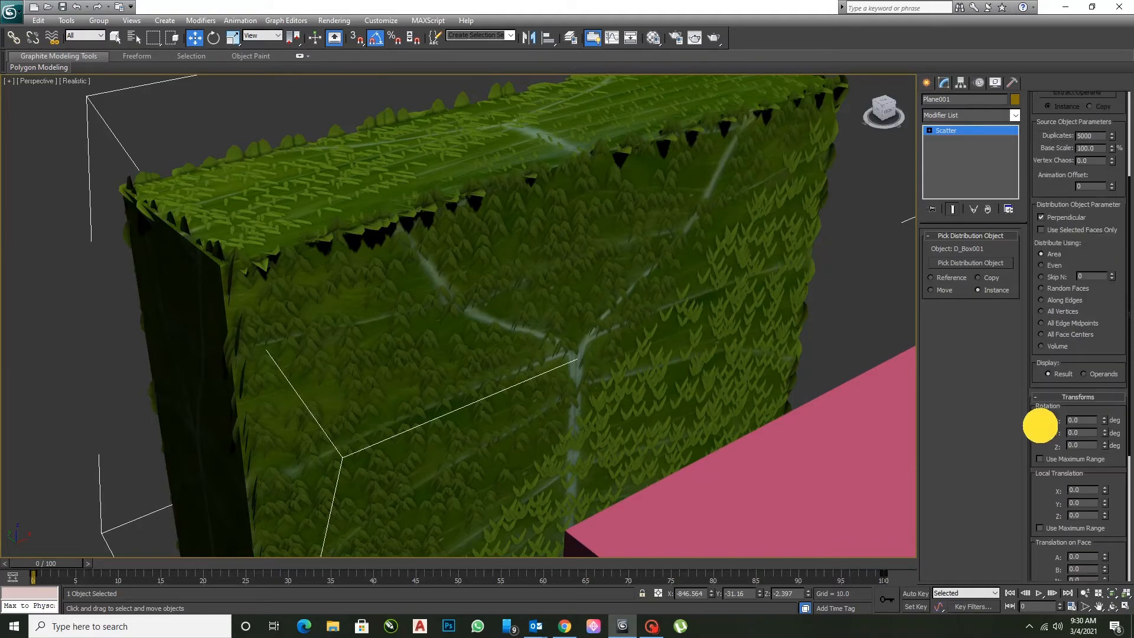
# Set the scattered leaves' X rotation to 90 degrees in the scatter transforms
pyautogui.doubleClick(1087, 419)
pyautogui.write('90')
pyautogui.press('Tab')
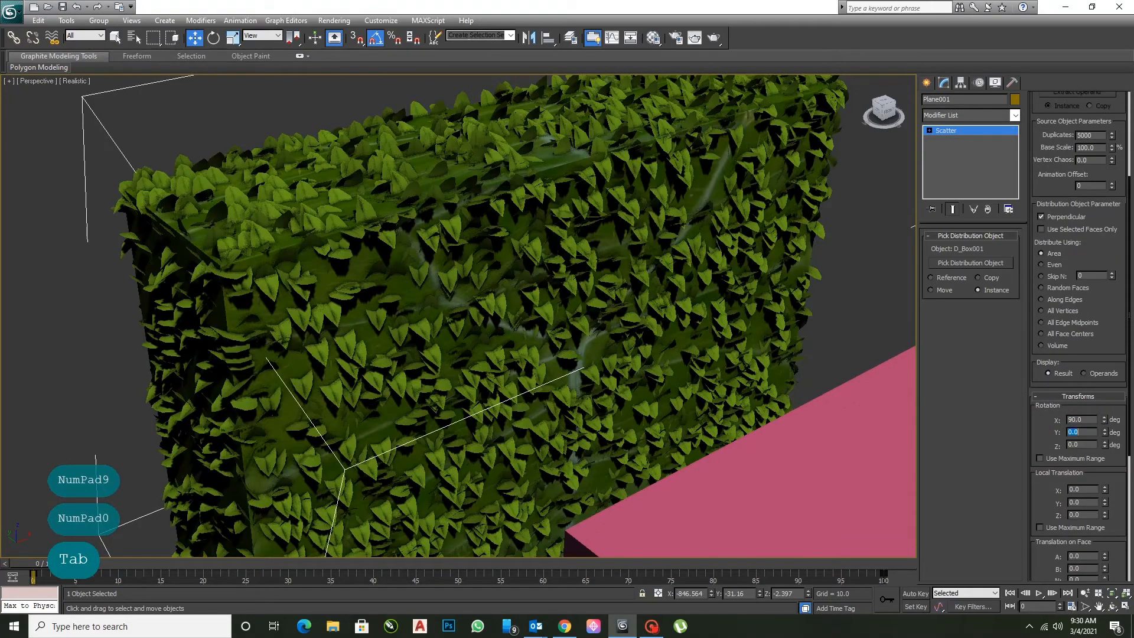
# Try 90-degree Y and Z rotations on the scattered leaves, and reset both values to 0
pyautogui.write('90')
pyautogui.press('Tab')
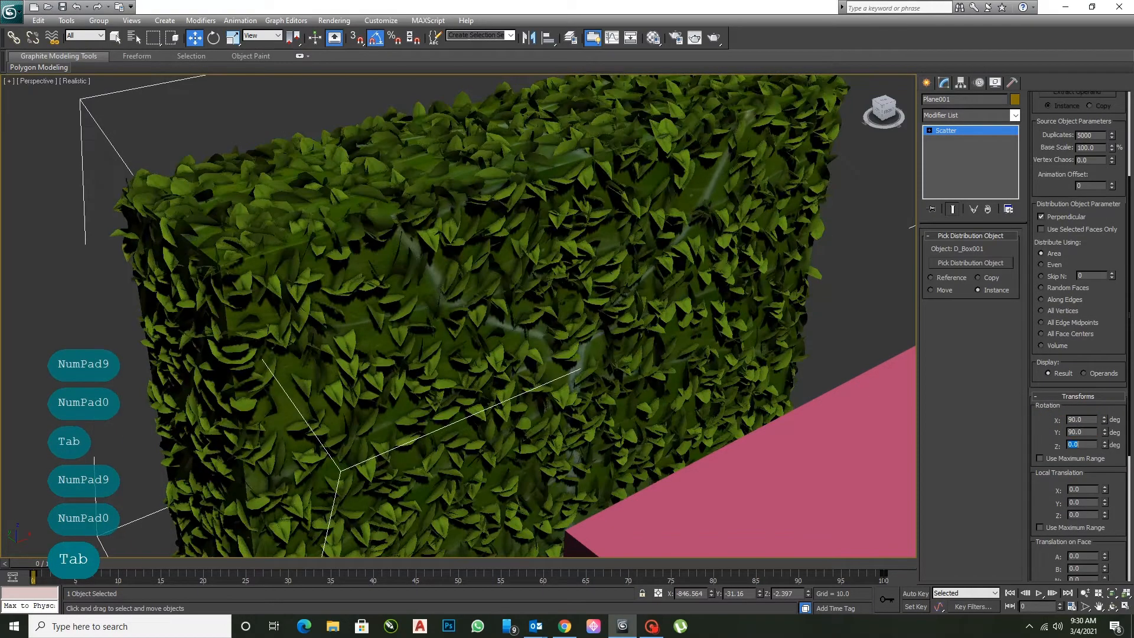
pyautogui.write('90')
pyautogui.press('Return')
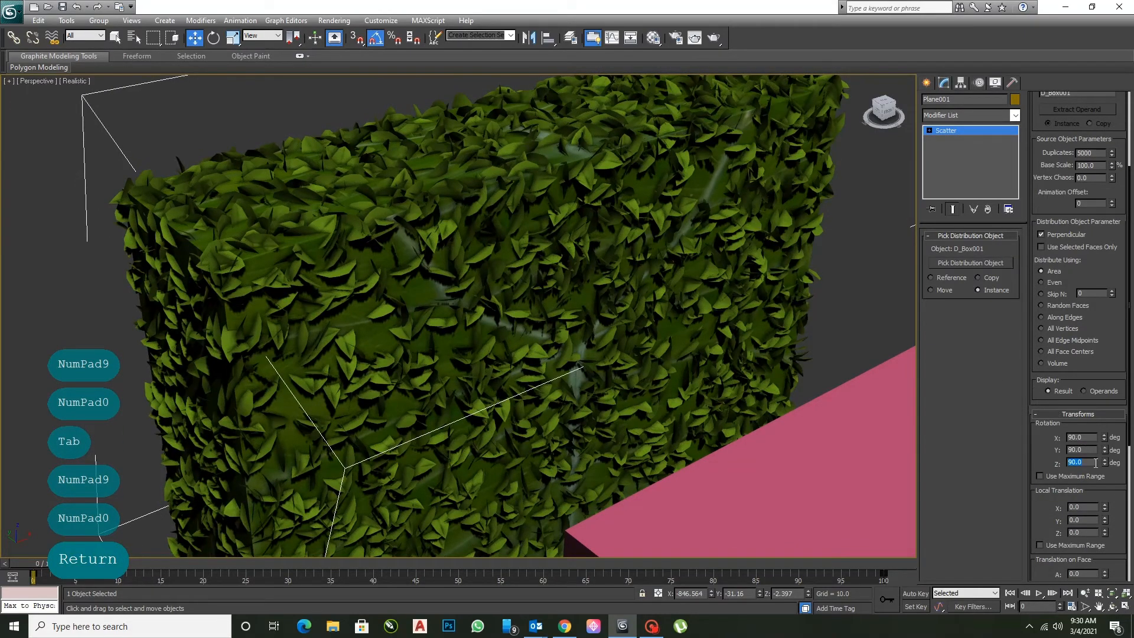
pyautogui.rightClick(1104, 462)
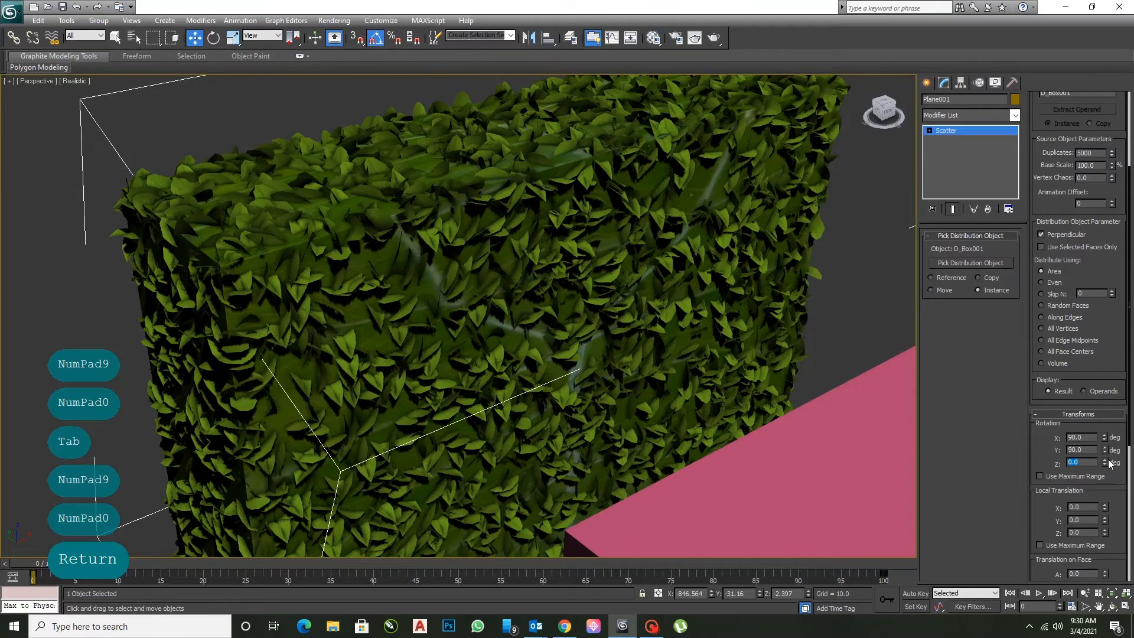
pyautogui.rightClick(1105, 450)
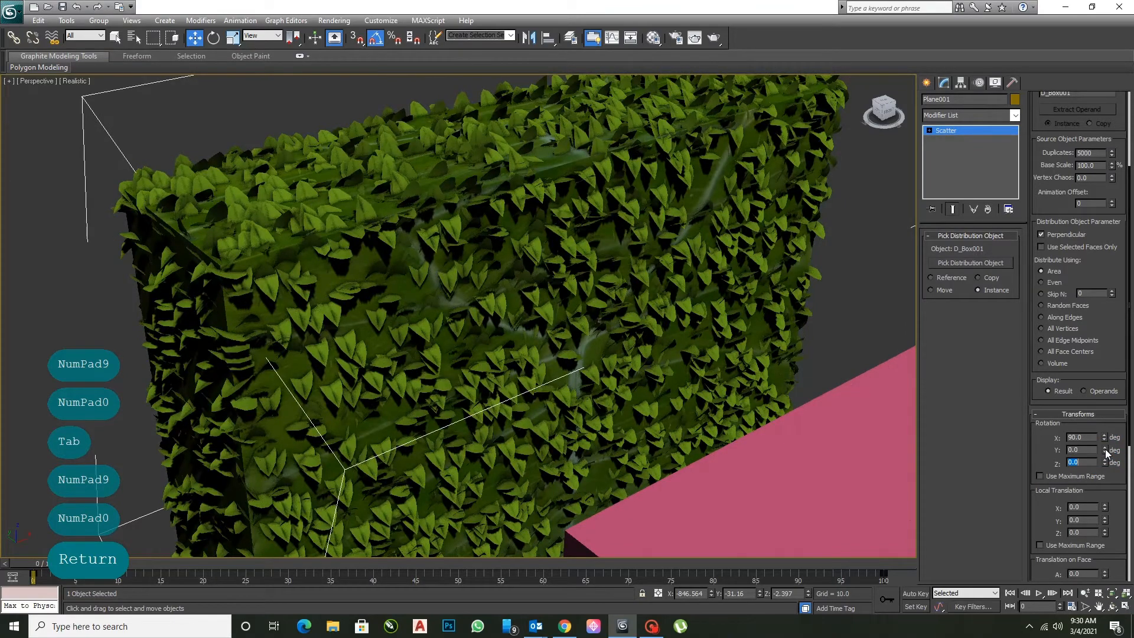
# Increase the scatter's source duplicates to 10000
pyautogui.doubleClick(1082, 154)
pyautogui.write('10000')
pyautogui.press('Return')
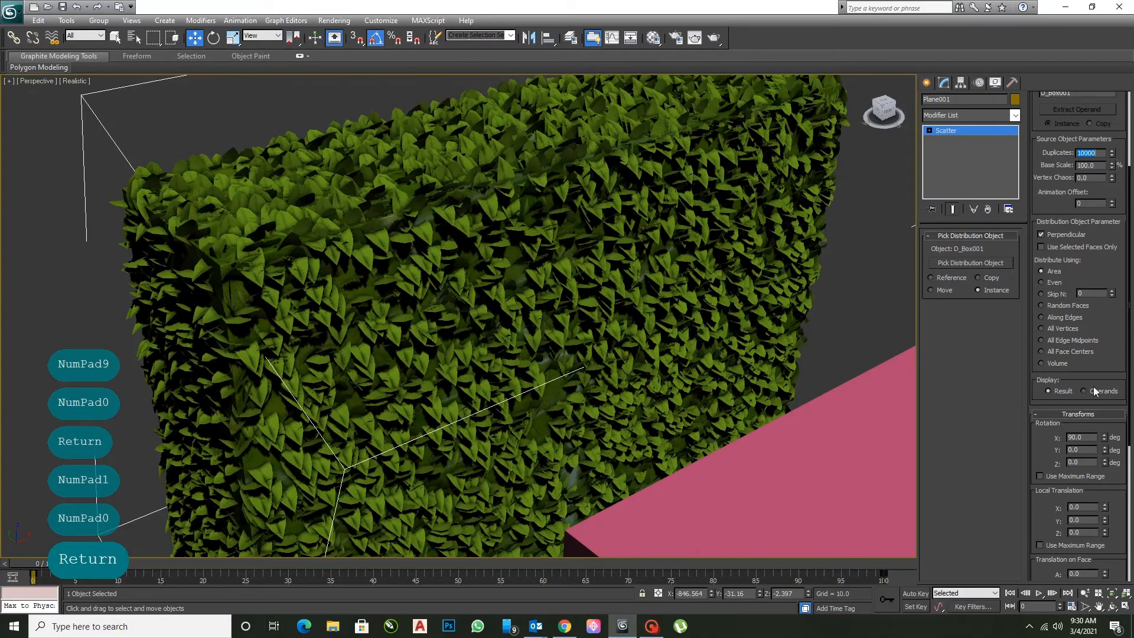
# Set the scattered leaves' rotation to 25 degrees on Y and 60 degrees on Z
pyautogui.doubleClick(1078, 450)
pyautogui.write('25')
pyautogui.press('Return')
pyautogui.doubleClick(1082, 462)
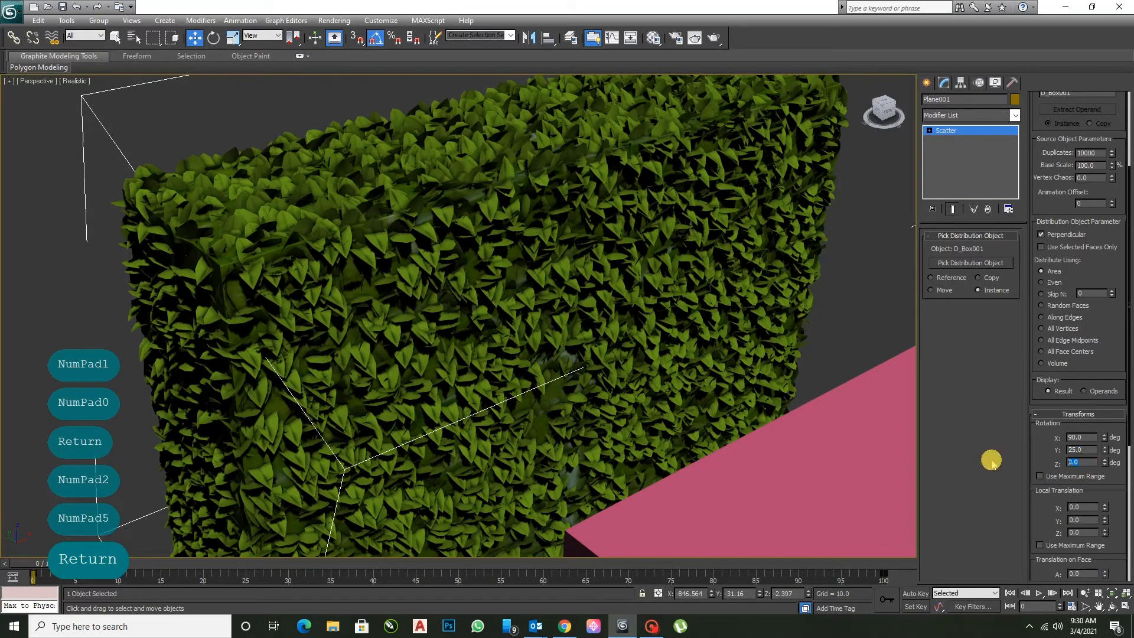
pyautogui.write('60')
pyautogui.press('Return')
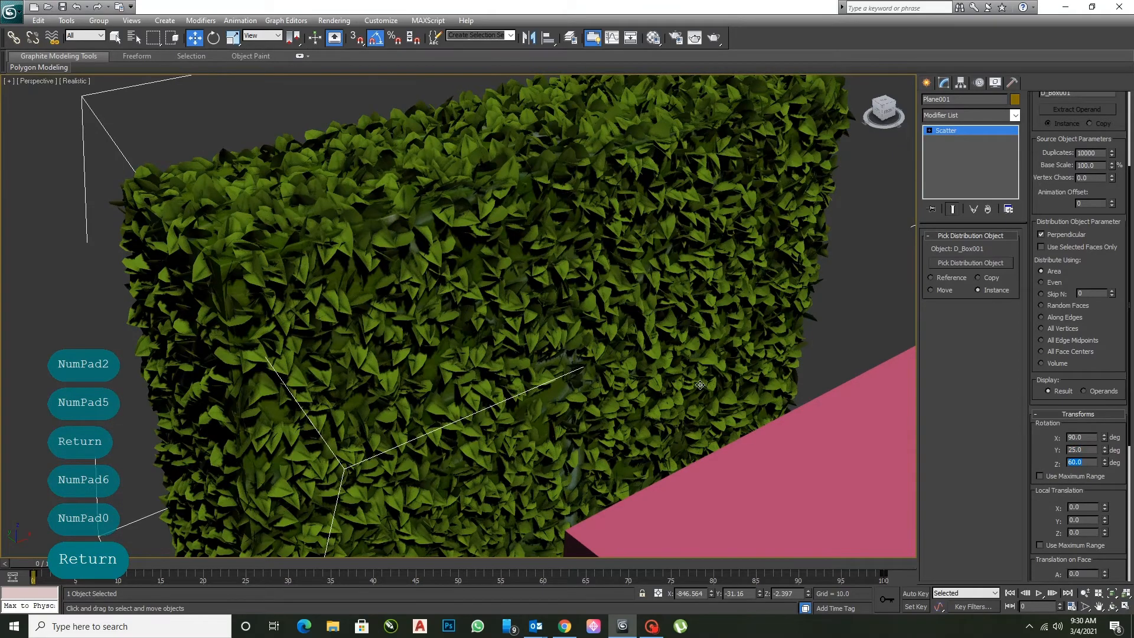
pyautogui.moveTo(715, 372)
pyautogui.keyDown('alt'); pyautogui.mouseDown(button='middle')
pyautogui.moveTo(727, 335)
pyautogui.moveTo(756, 334)
pyautogui.moveTo(759, 364)
pyautogui.moveTo(718, 375)
pyautogui.moveTo(610, 374)
pyautogui.moveTo(689, 360)
pyautogui.moveTo(709, 373)
pyautogui.mouseUp(button='middle'); pyautogui.keyUp('alt')
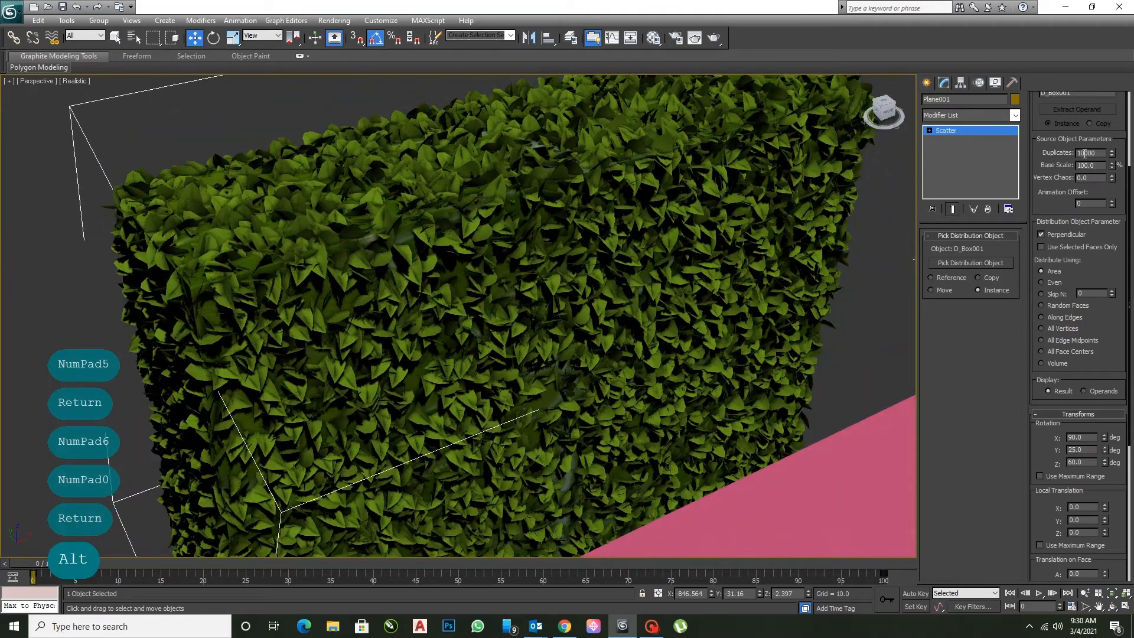
# Try 50000 duplicates for the scatter, deselect it and examine the leaf density up close
pyautogui.moveTo(1081, 153); pyautogui.dragTo(1071, 154)
pyautogui.write('5')
pyautogui.press('Return')
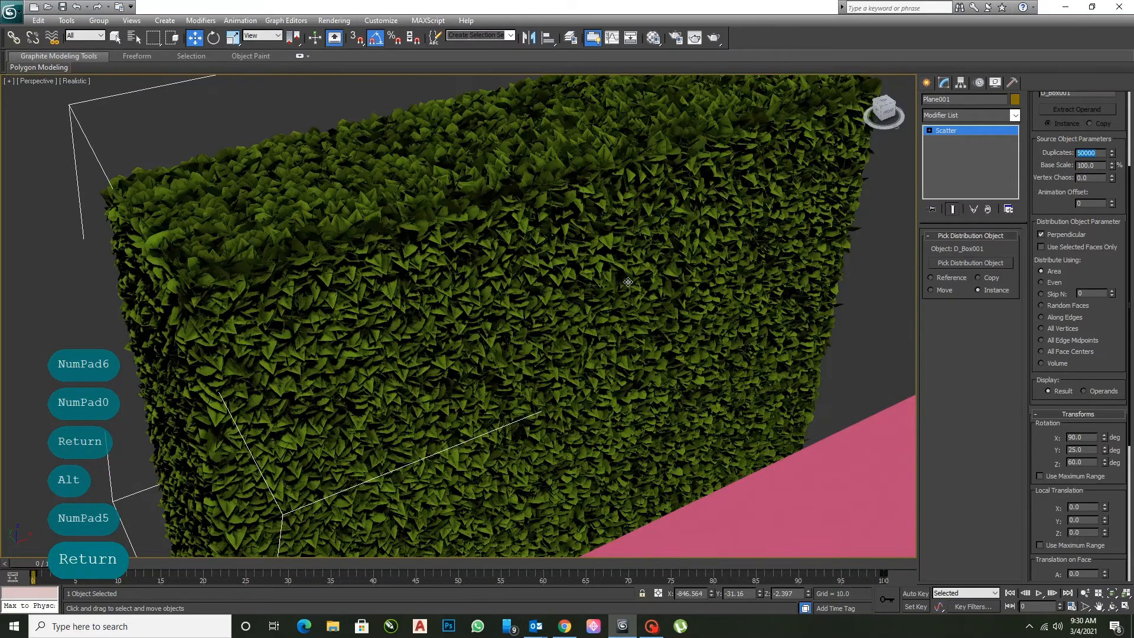
pyautogui.scroll(-3, 601, 267)
pyautogui.click(775, 272)
pyautogui.click(702, 301)
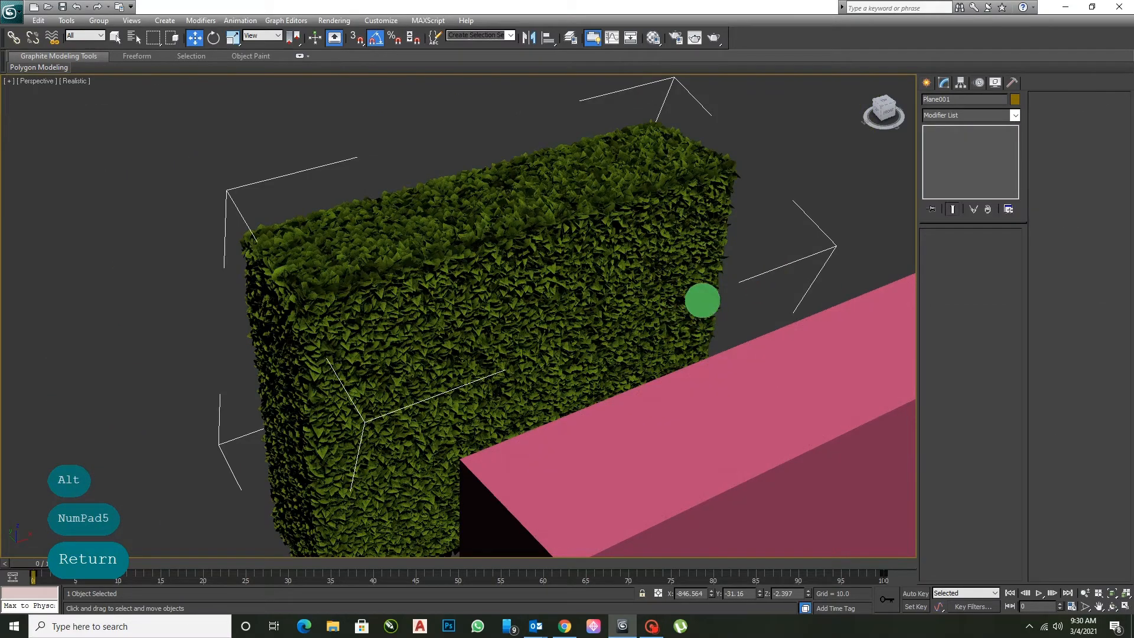
pyautogui.keyDown('alt'); pyautogui.moveTo(703, 298); pyautogui.dragTo(679, 317, button='middle'); pyautogui.keyUp('alt')
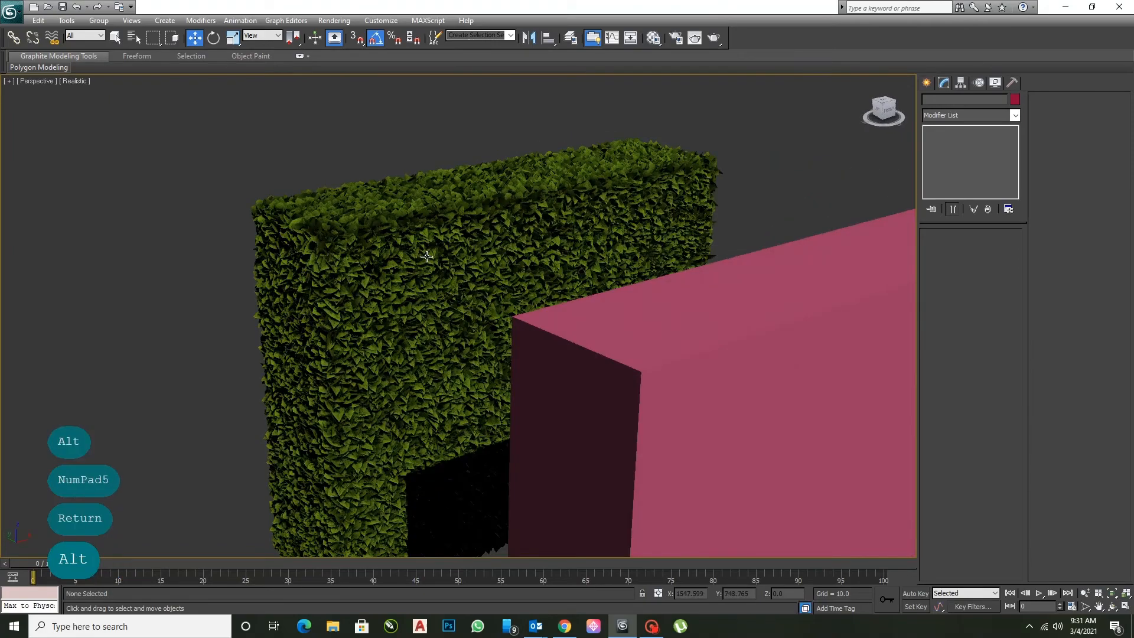
pyautogui.scroll(5, 427, 257)
pyautogui.scroll(2, 427, 256)
pyautogui.scroll(-8, 427, 256)
pyautogui.scroll(3, 426, 257)
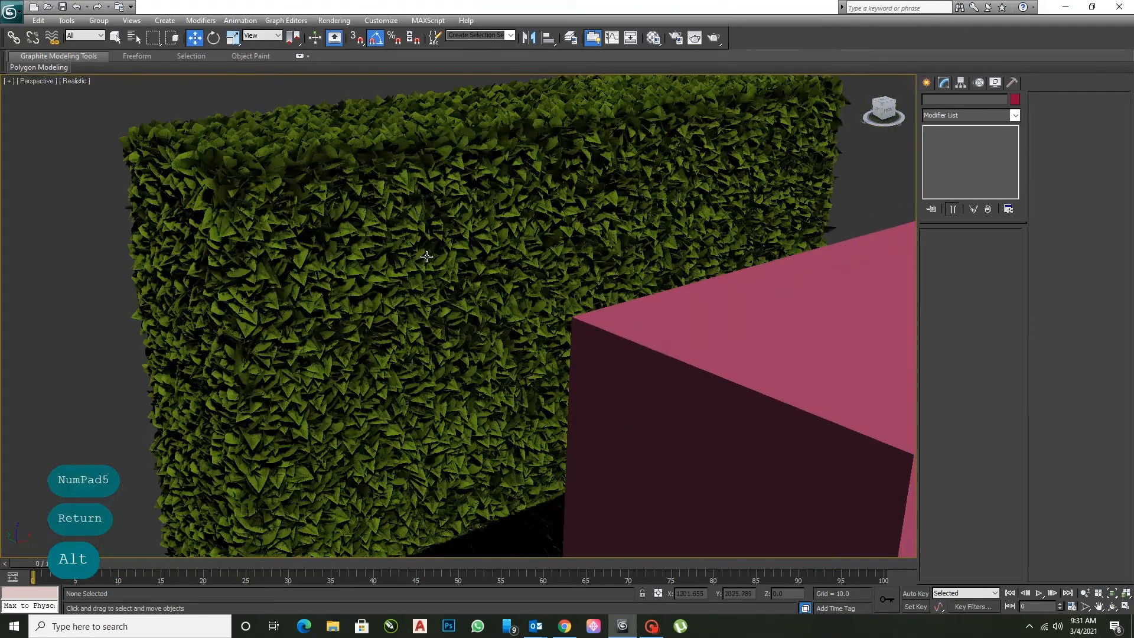
# Select the leaf scatter object and reduce its duplicates to 25000
pyautogui.click(490, 208)
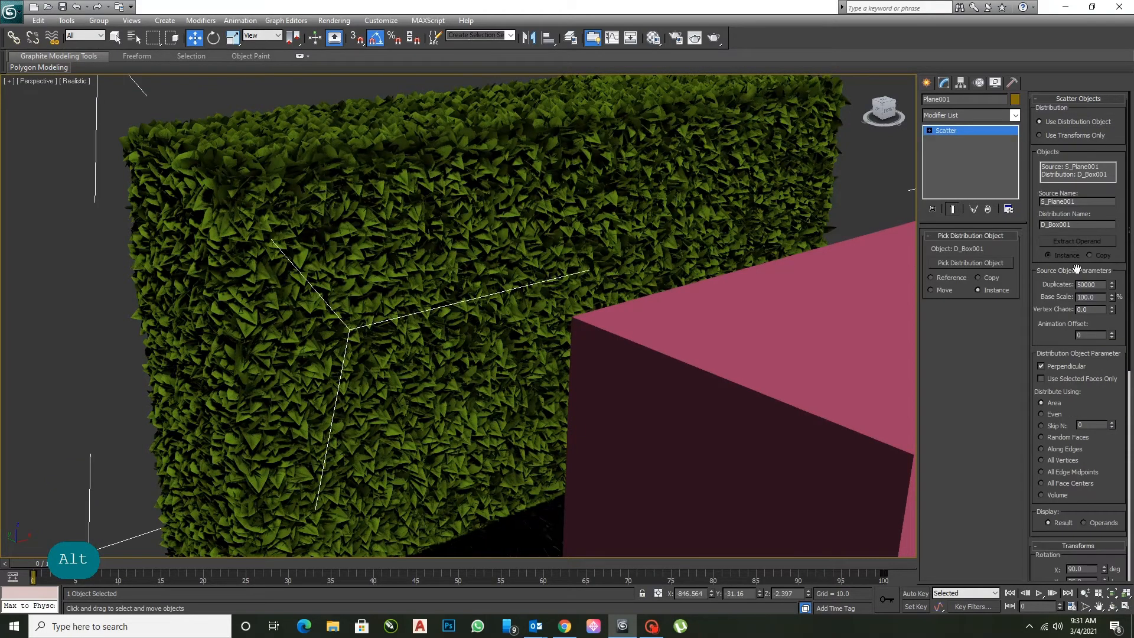
pyautogui.click(1084, 285)
pyautogui.moveTo(1083, 285); pyautogui.dragTo(1058, 285)
pyautogui.write('25')
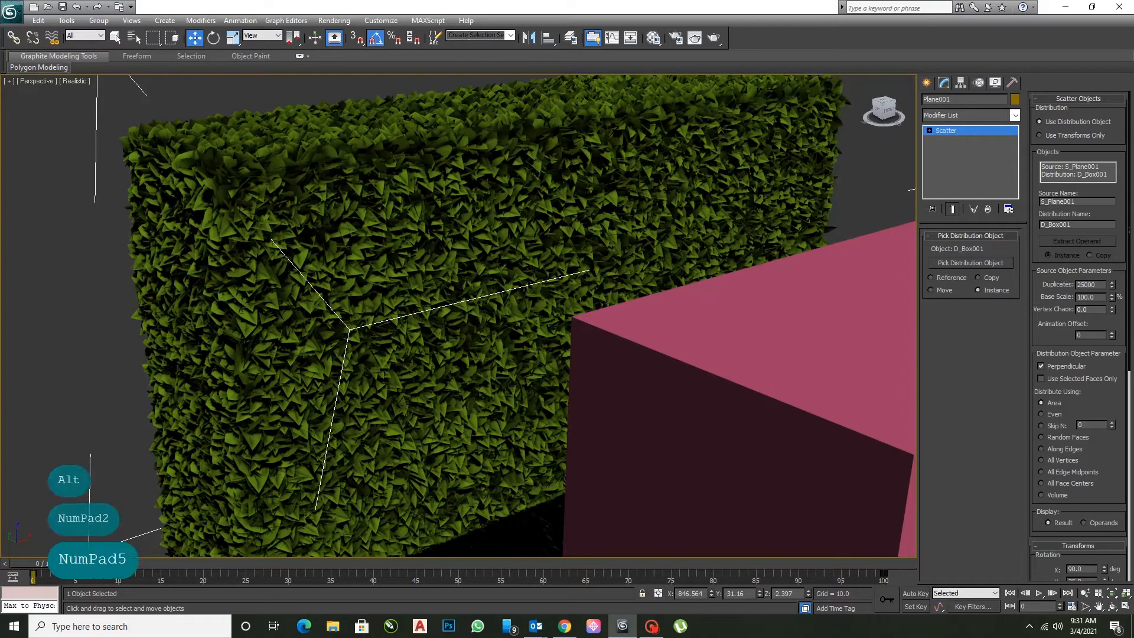
pyautogui.press('Return')
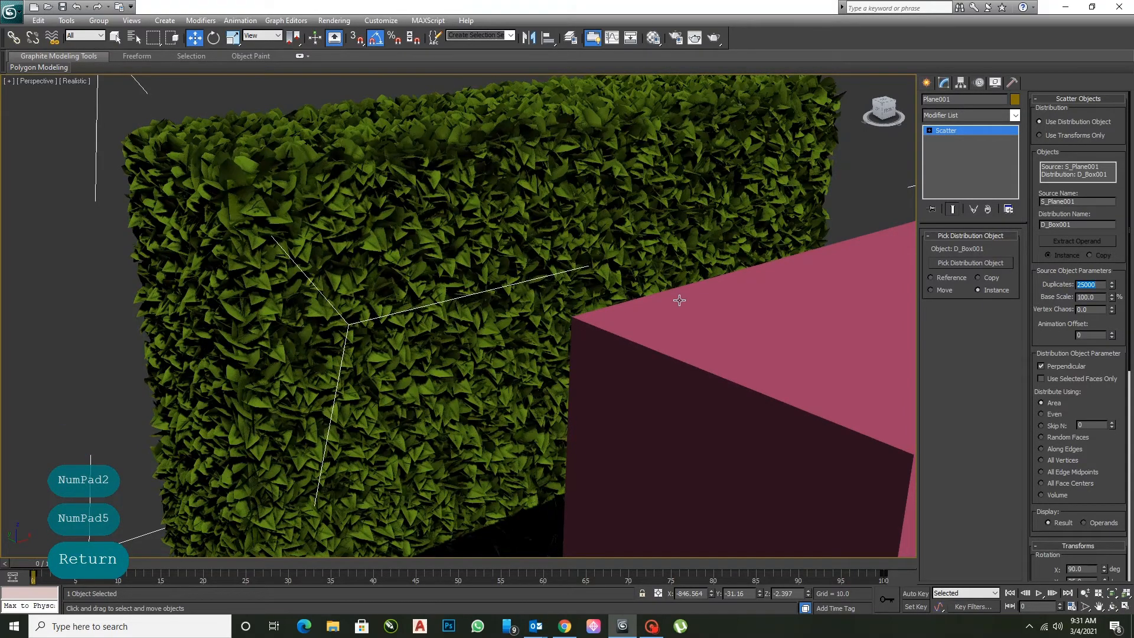
# Set the leaf scatter's duplicates to 15000
pyautogui.click(1085, 286)
pyautogui.press('BackSpace')
pyautogui.press('BackSpace')
pyautogui.press('BackSpace')
pyautogui.write('15')
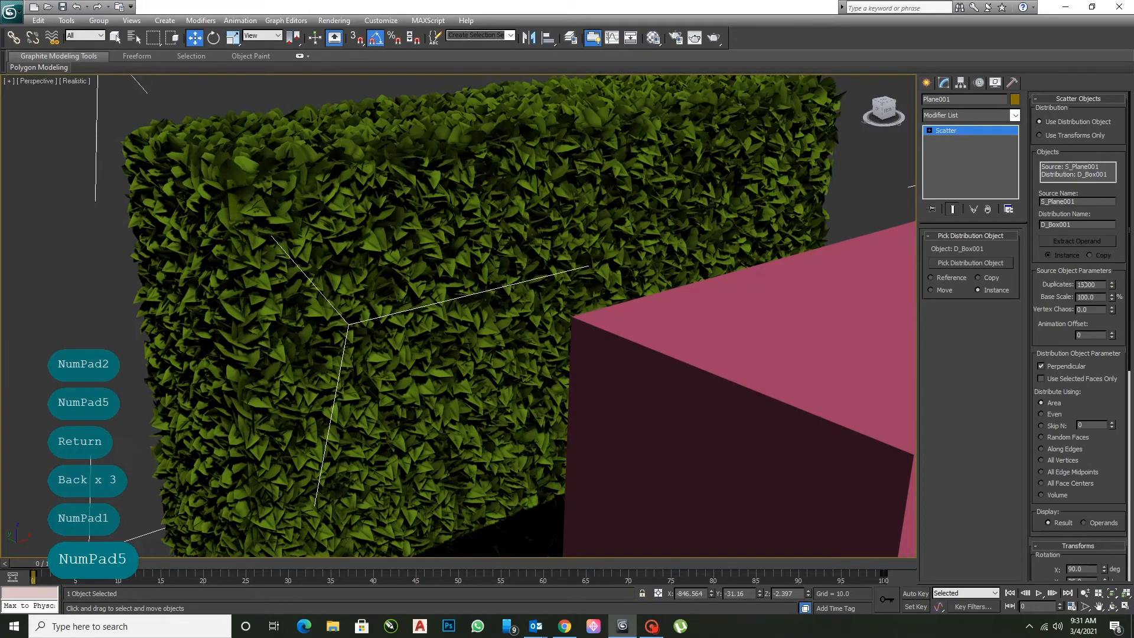
pyautogui.press('Return')
pyautogui.scroll(-3, 529, 283)
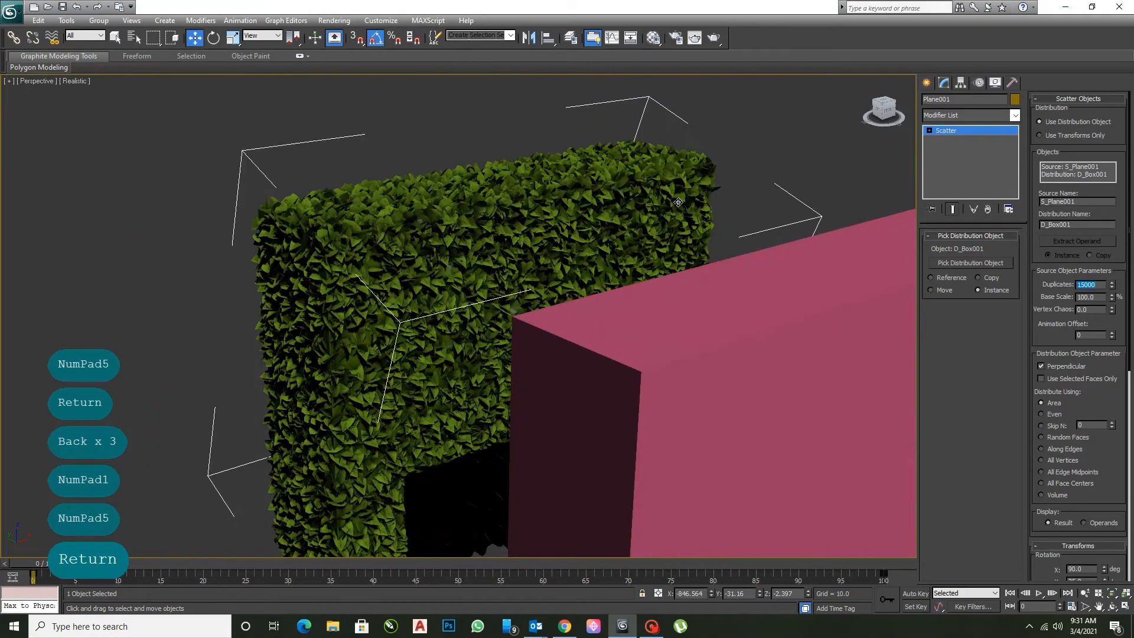
# Delete the original pink box standing beside the leaf-covered hedge
pyautogui.click(722, 174)
pyautogui.keyDown('alt'); pyautogui.moveTo(577, 293); pyautogui.dragTo(671, 286, button='middle'); pyautogui.keyUp('alt')
pyautogui.click(828, 346)
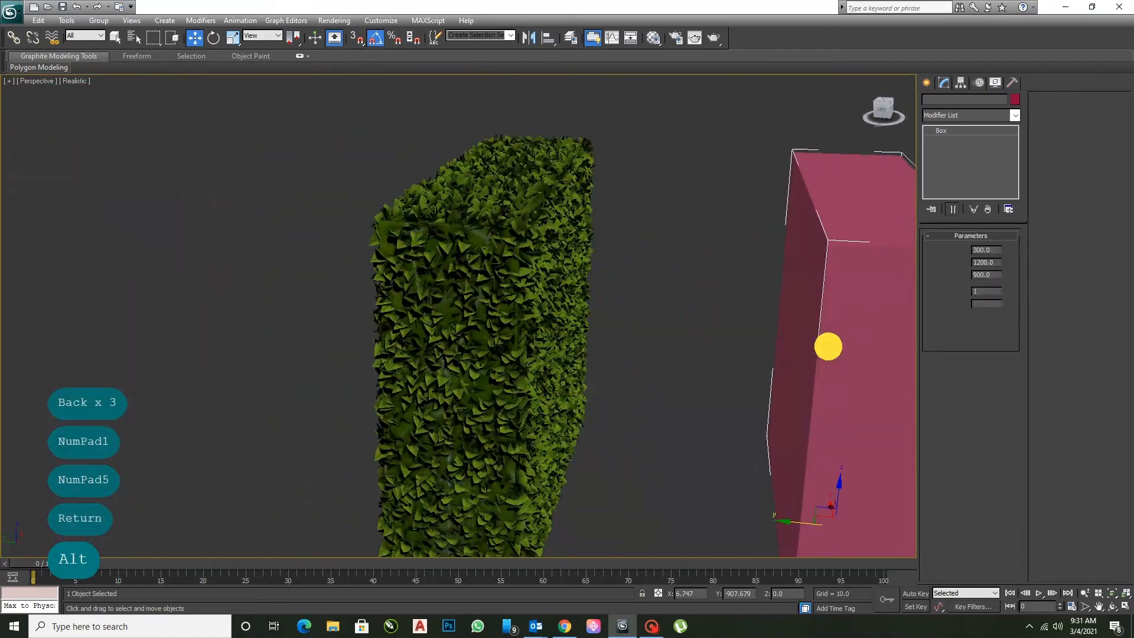
pyautogui.press('Delete')
# Render the perspective view of the hedge as a test, and close the rendered frame and the V-Ray messages
pyautogui.keyDown('alt'); pyautogui.moveTo(789, 343); pyautogui.dragTo(733, 335, button='middle'); pyautogui.keyUp('alt')
pyautogui.click(715, 37)
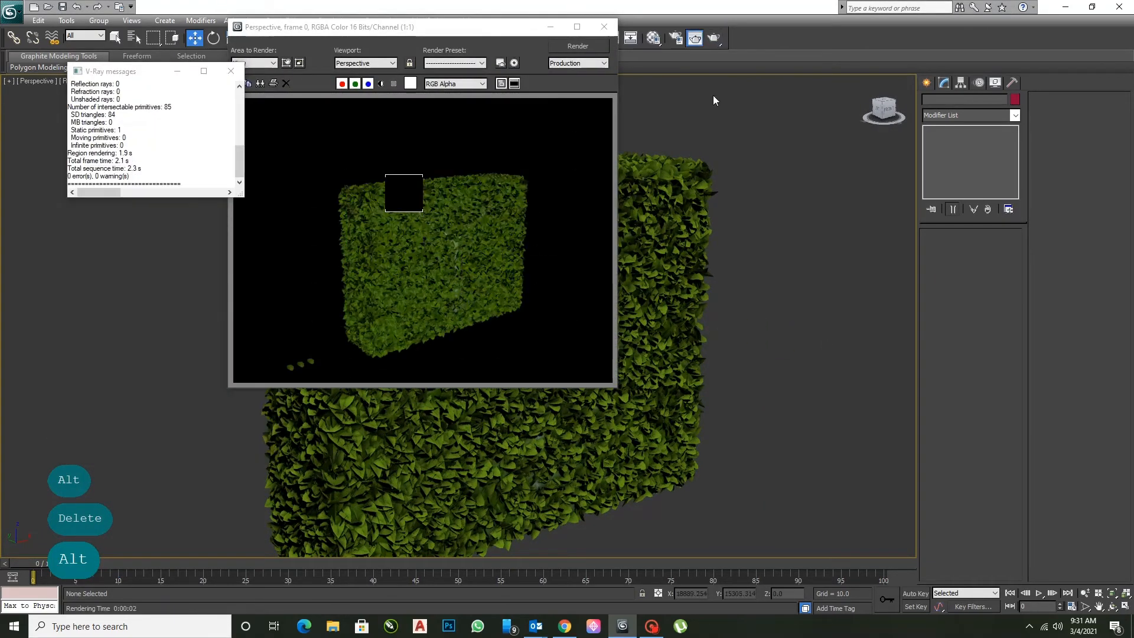
pyautogui.click(604, 27)
pyautogui.scroll(10, 558, 315)
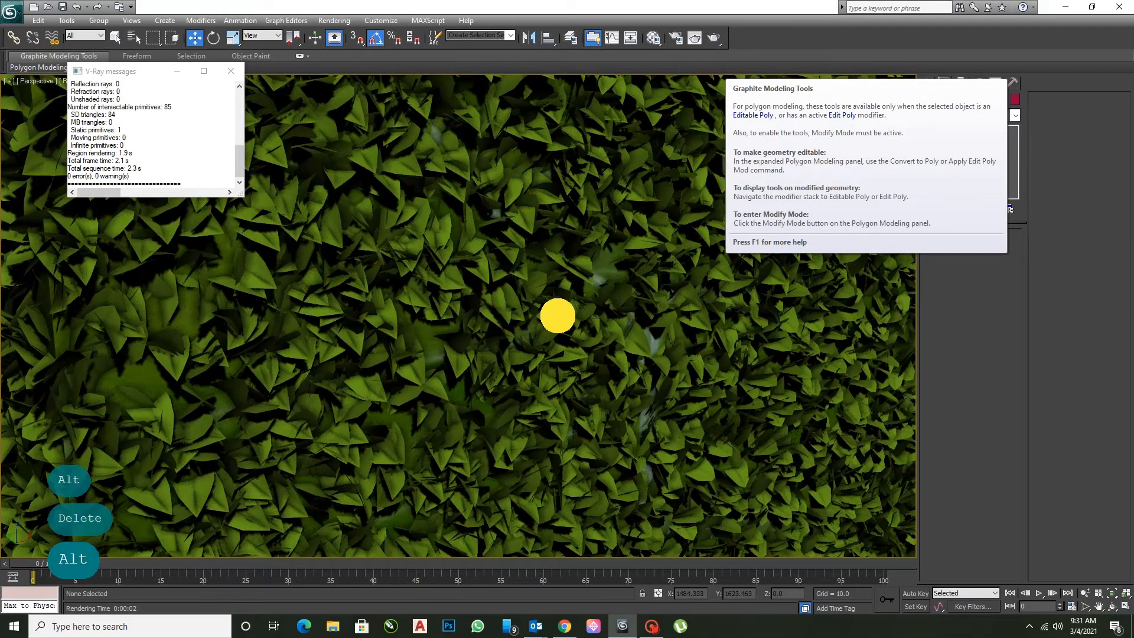
pyautogui.click(558, 316)
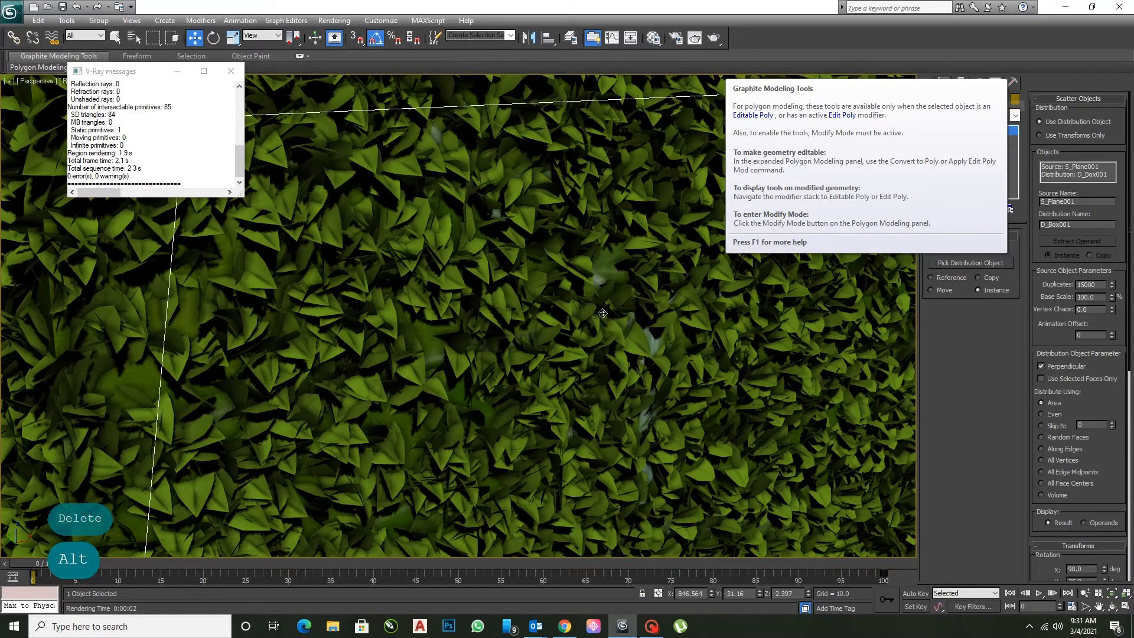
pyautogui.scroll(-10, 602, 313)
pyautogui.click(643, 345)
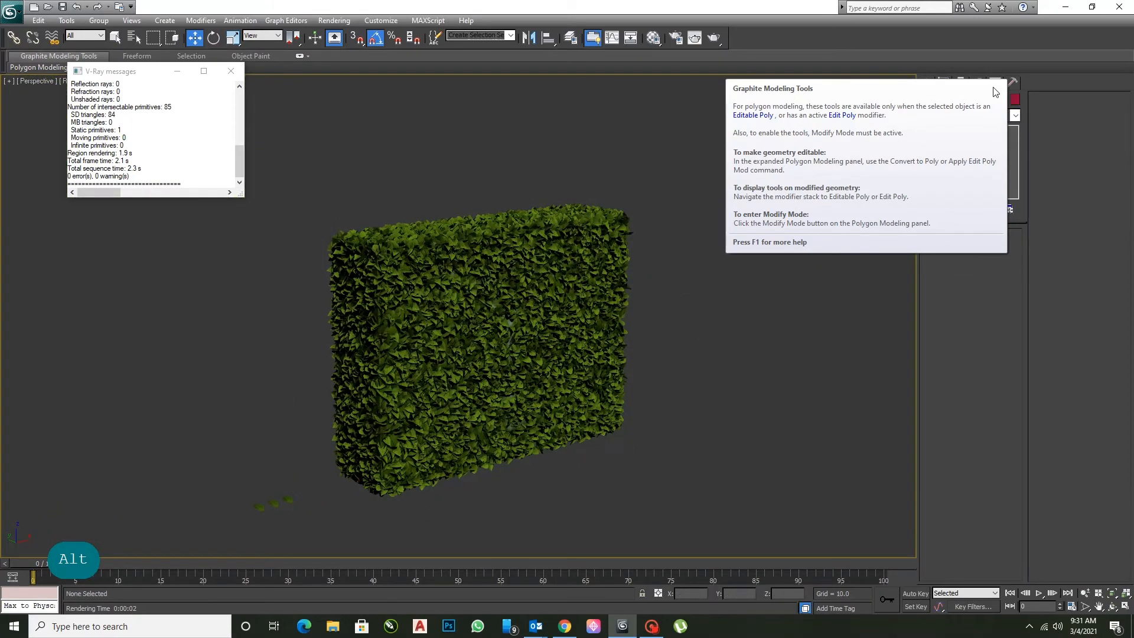
pyautogui.click(230, 67)
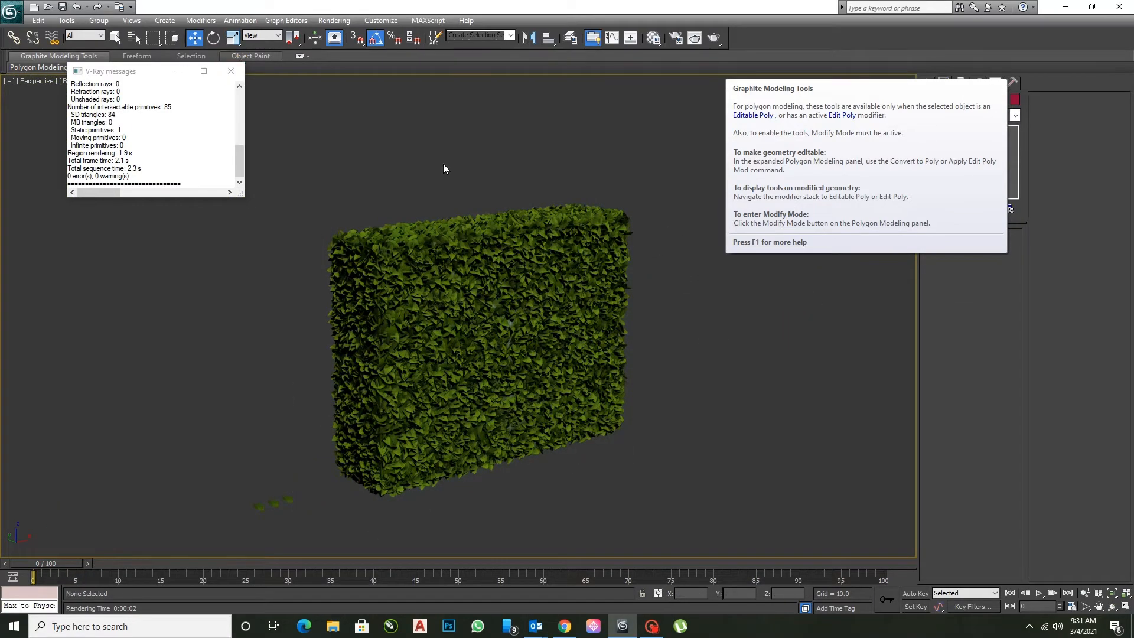
# Select the leaf scatter object and set its X scaling transform to 50%
pyautogui.click(551, 294)
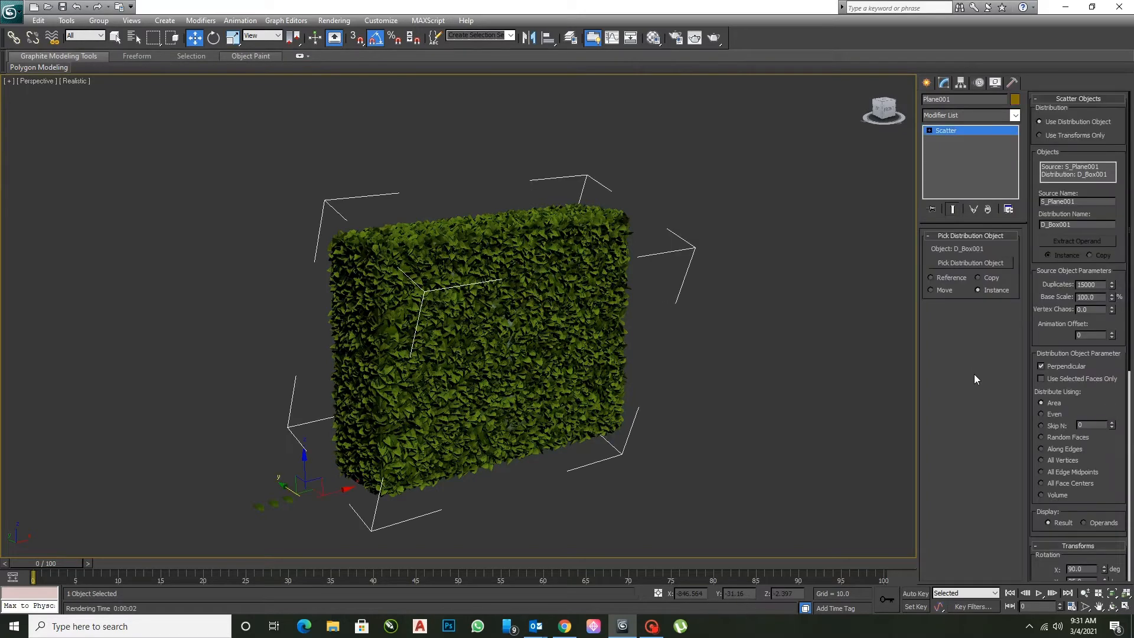
pyautogui.moveTo(1087, 495); pyautogui.dragTo(1094, 236)
pyautogui.moveTo(1043, 381); pyautogui.dragTo(1040, 360)
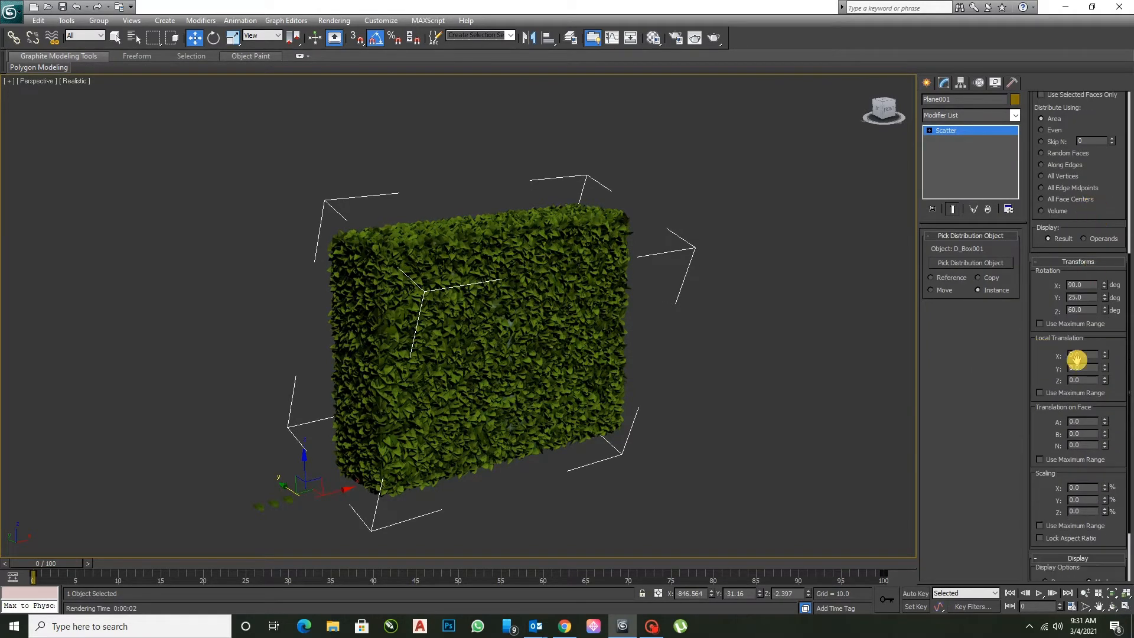
pyautogui.moveTo(1043, 428); pyautogui.dragTo(1036, 330)
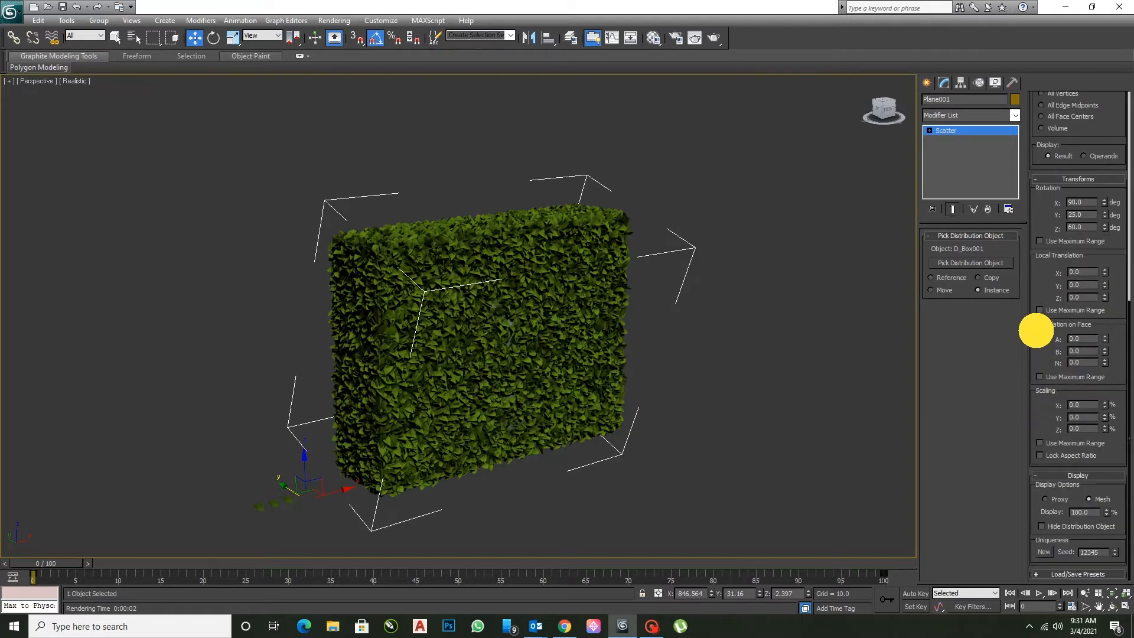
pyautogui.click(1072, 405)
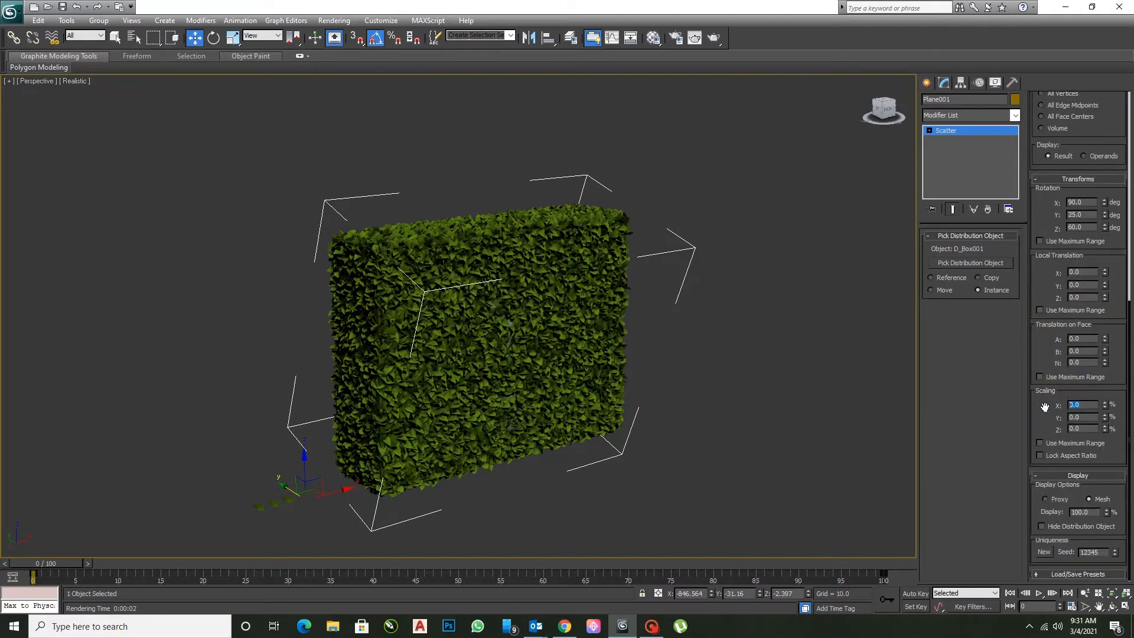
pyautogui.write('50')
pyautogui.press('Return')
pyautogui.press('Return')
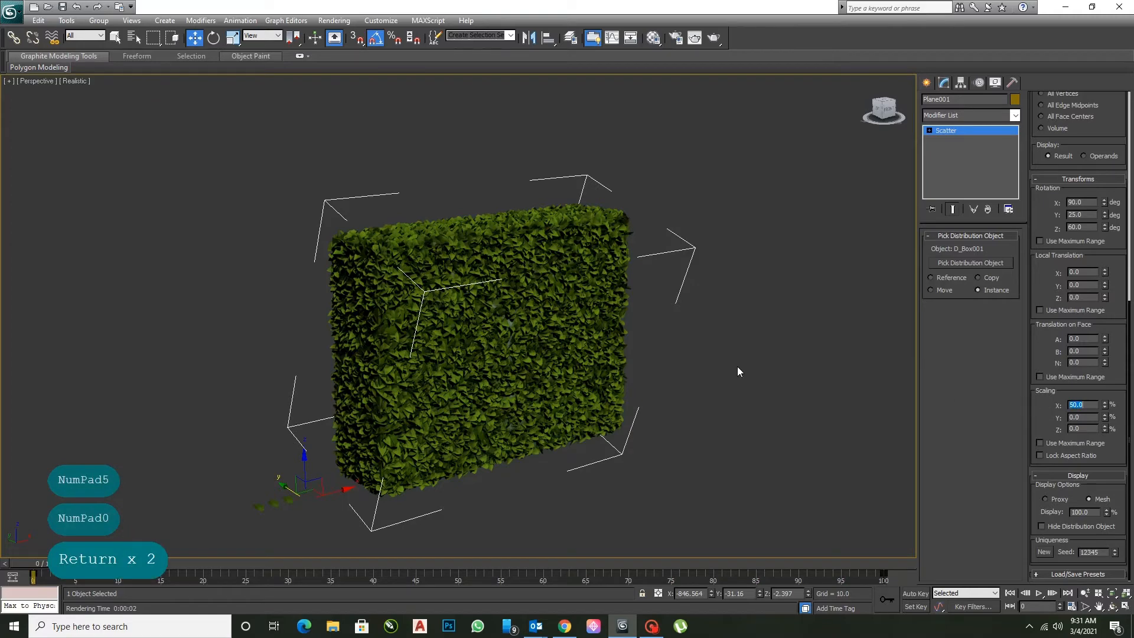
# Set the scattered leaves' scaling to 60% on Y and 25% on Z
pyautogui.scroll(5, 717, 385)
pyautogui.click(1076, 417)
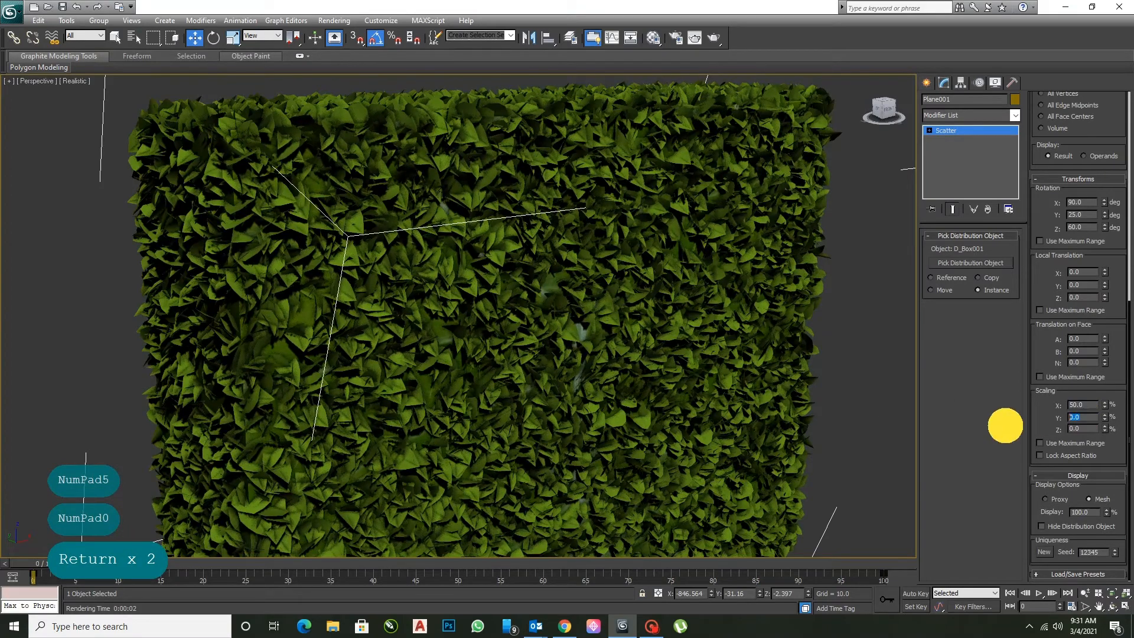
pyautogui.write('60')
pyautogui.press('Return')
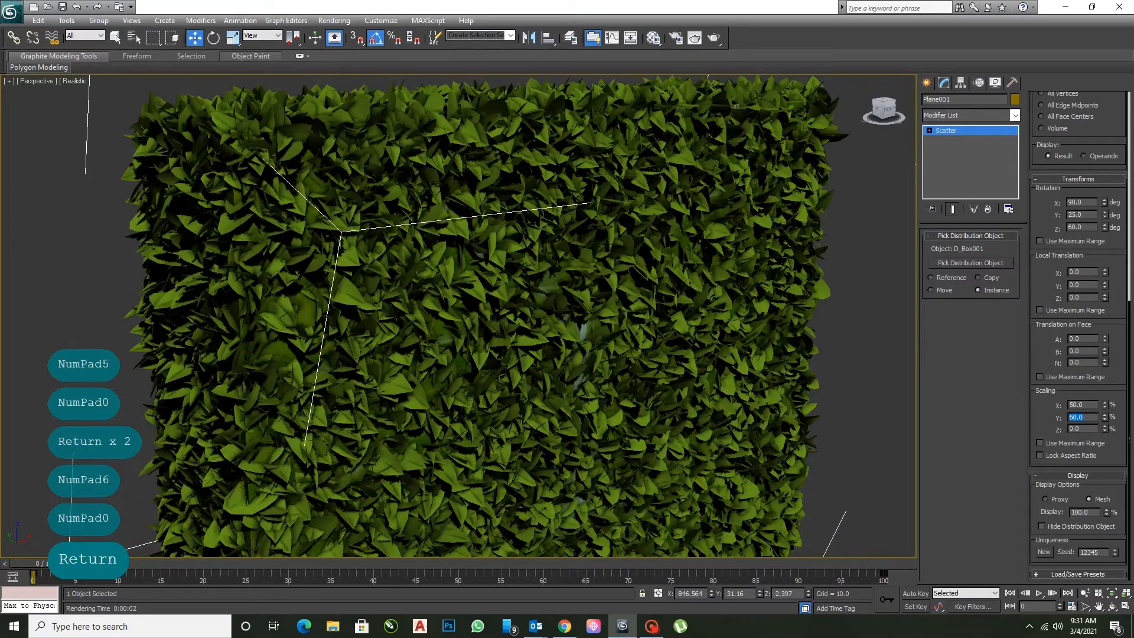
pyautogui.click(1081, 429)
pyautogui.write('225')
pyautogui.press('BackSpace')
pyautogui.press('BackSpace')
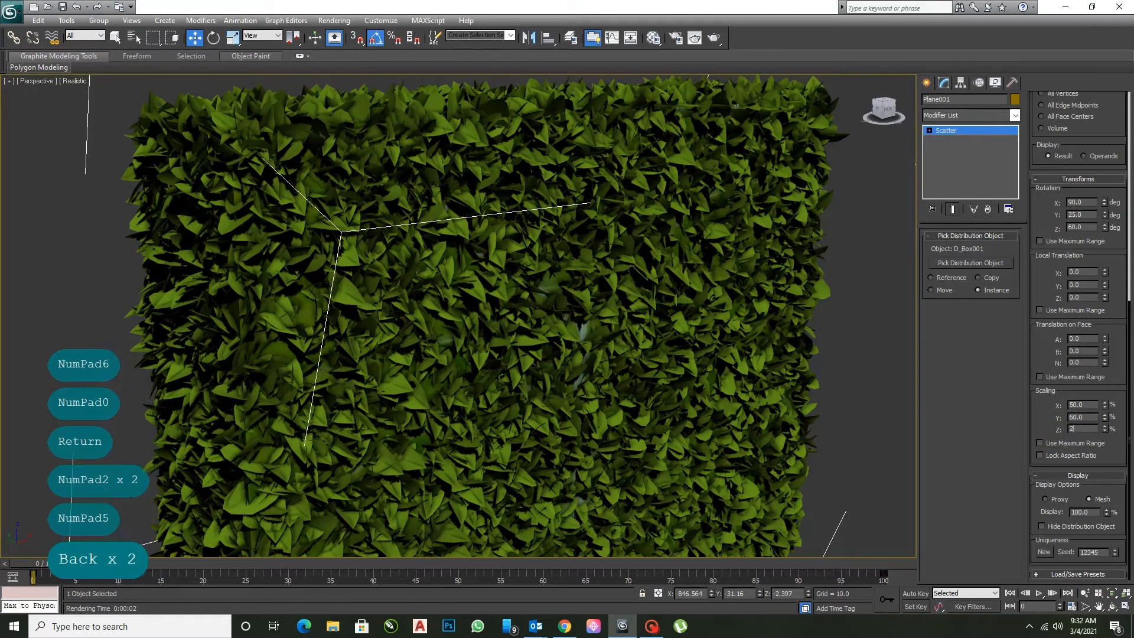
pyautogui.write('5')
pyautogui.press('Return')
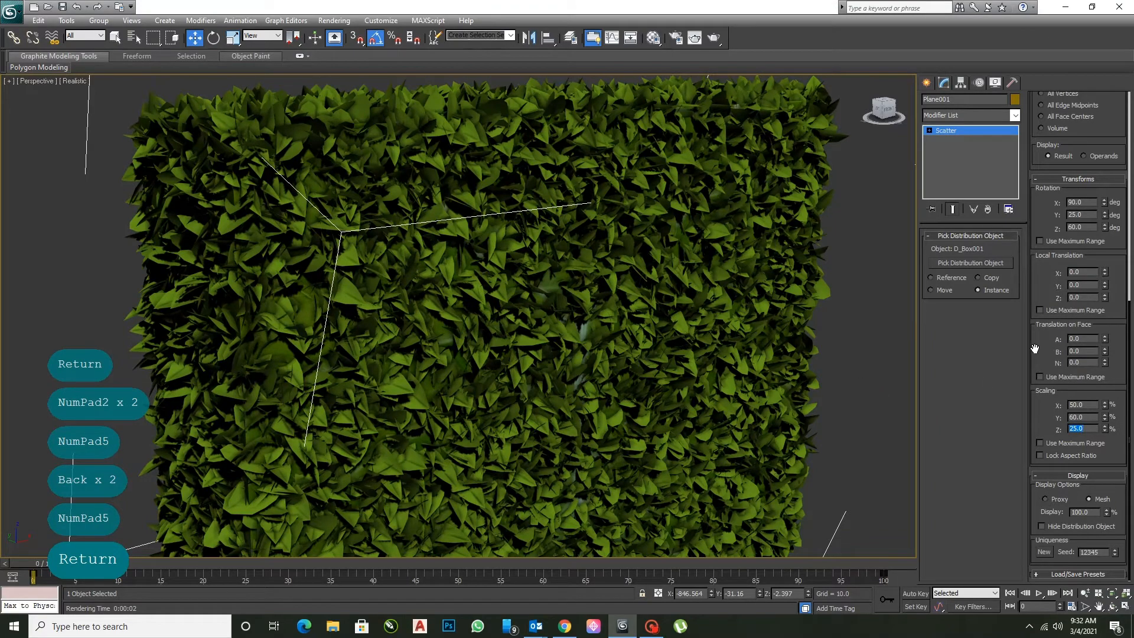
pyautogui.moveTo(1035, 349); pyautogui.dragTo(1030, 379)
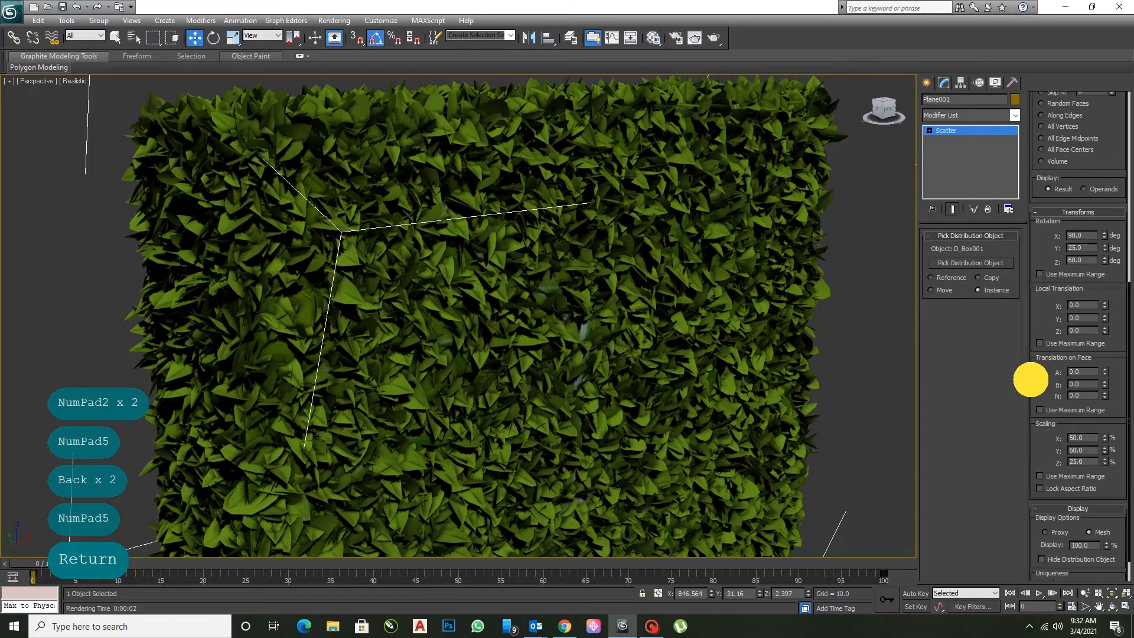
pyautogui.moveTo(1031, 380); pyautogui.dragTo(1083, 375)
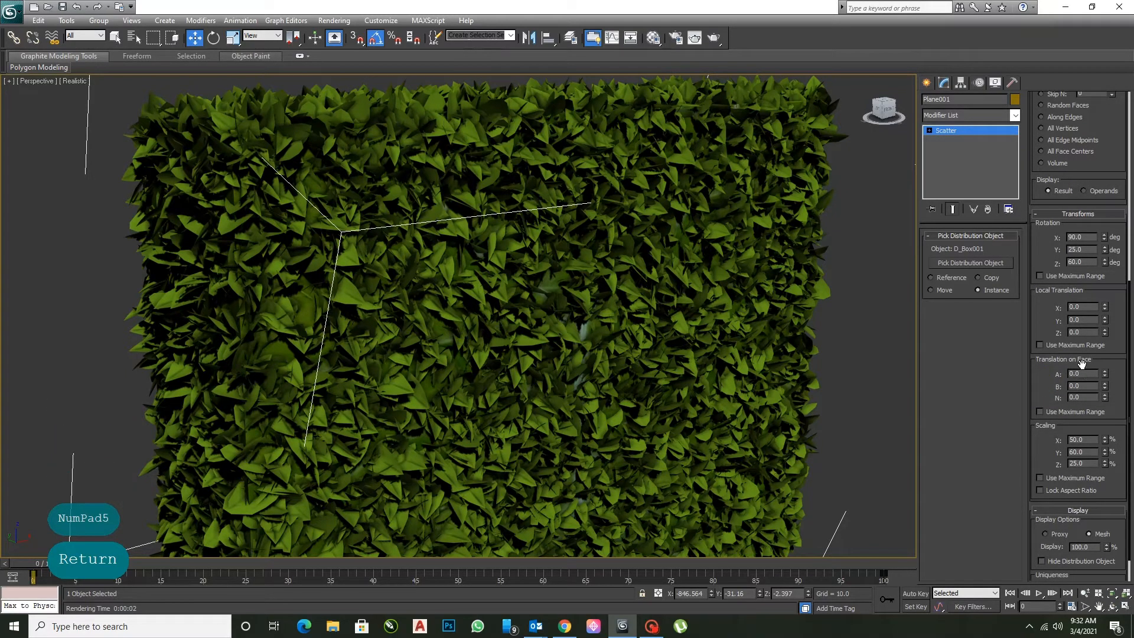
# Try a local X translation of 10 on the scattered leaves and settle on 5
pyautogui.doubleClick(1073, 307)
pyautogui.write('10')
pyautogui.press('Return')
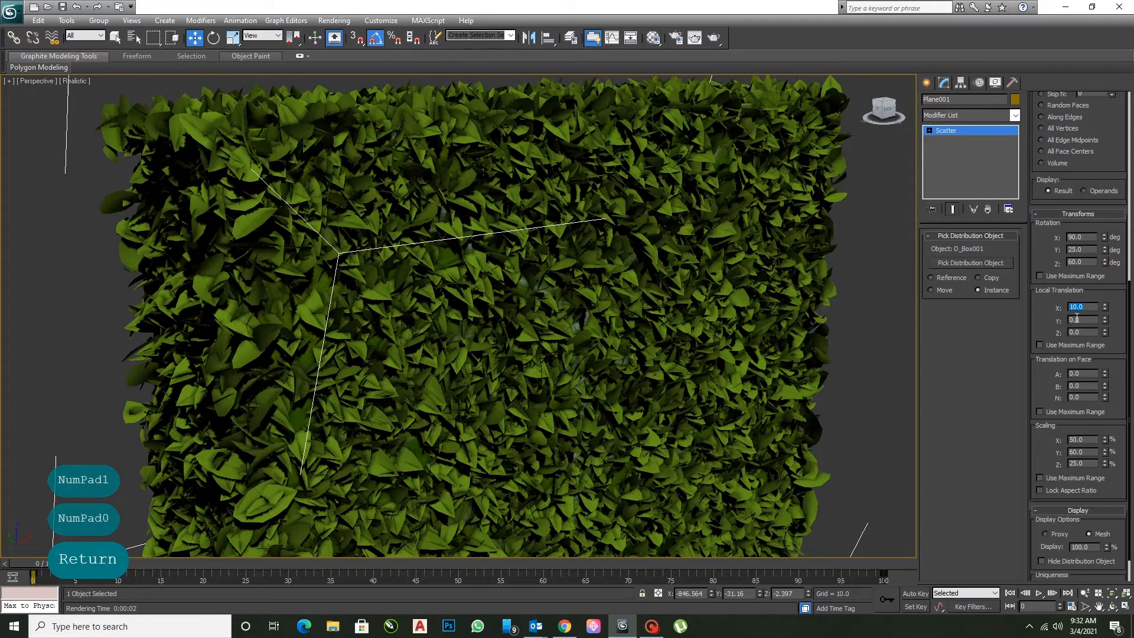
pyautogui.write('5')
pyautogui.press('Return')
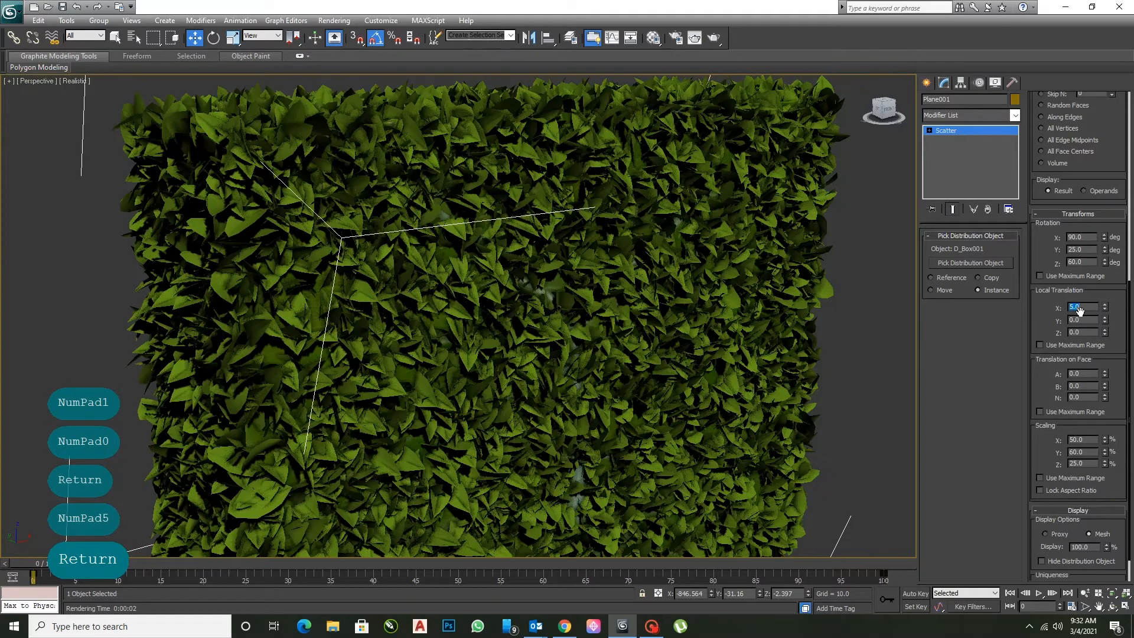
# Set the scattered leaves' local translation to 5 on Y and Z, and deselect the hedge
pyautogui.doubleClick(1081, 320)
pyautogui.write('5')
pyautogui.press('Return')
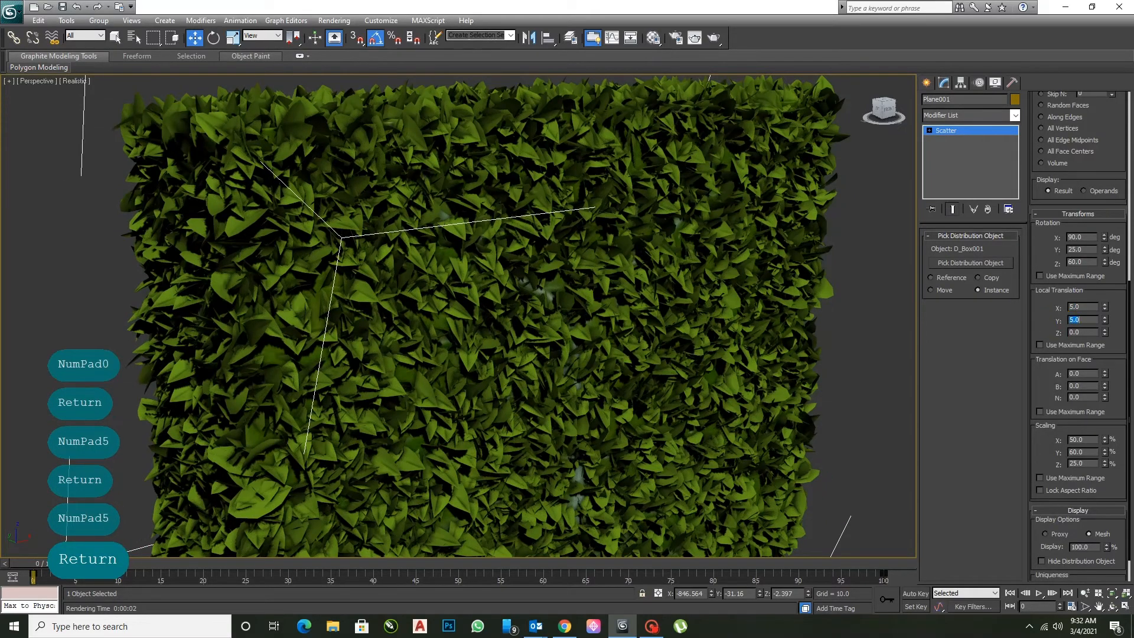
pyautogui.doubleClick(1082, 332)
pyautogui.write('5')
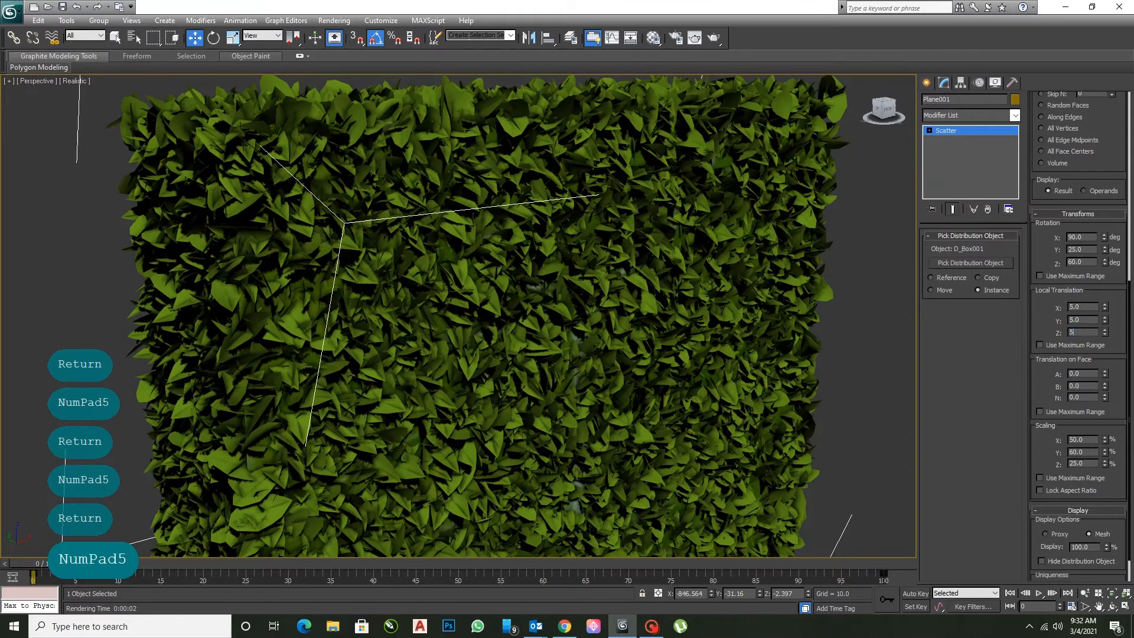
pyautogui.press('Return')
pyautogui.click(799, 310)
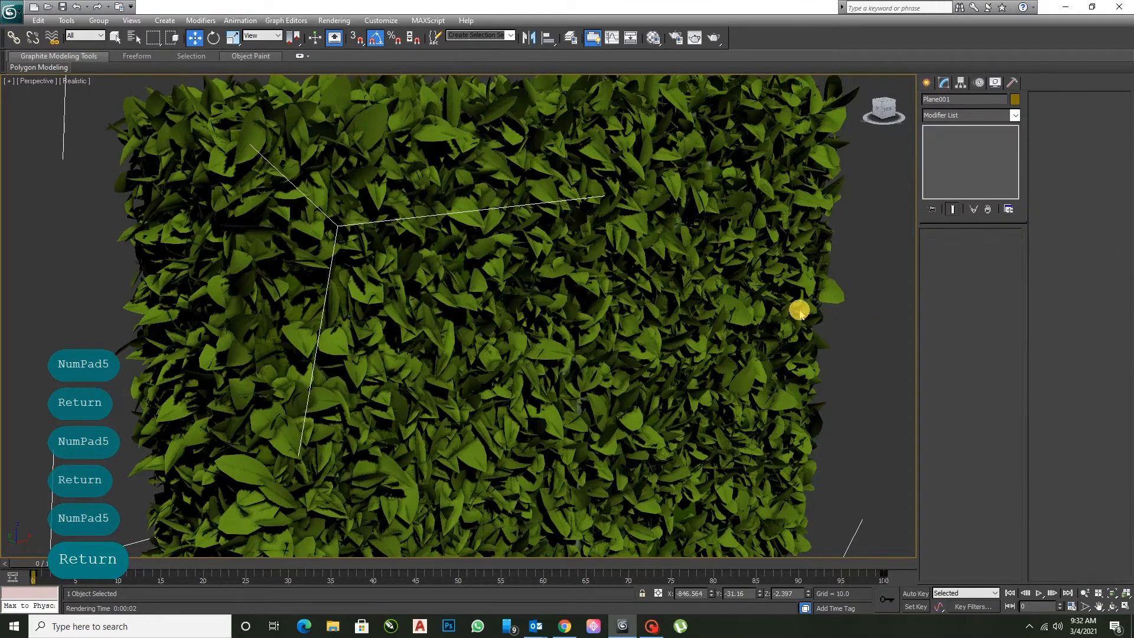
# Create a standard primitive sphere with a radius of about 370 in front of the hedge in the perspective view
pyautogui.scroll(-3, 800, 311)
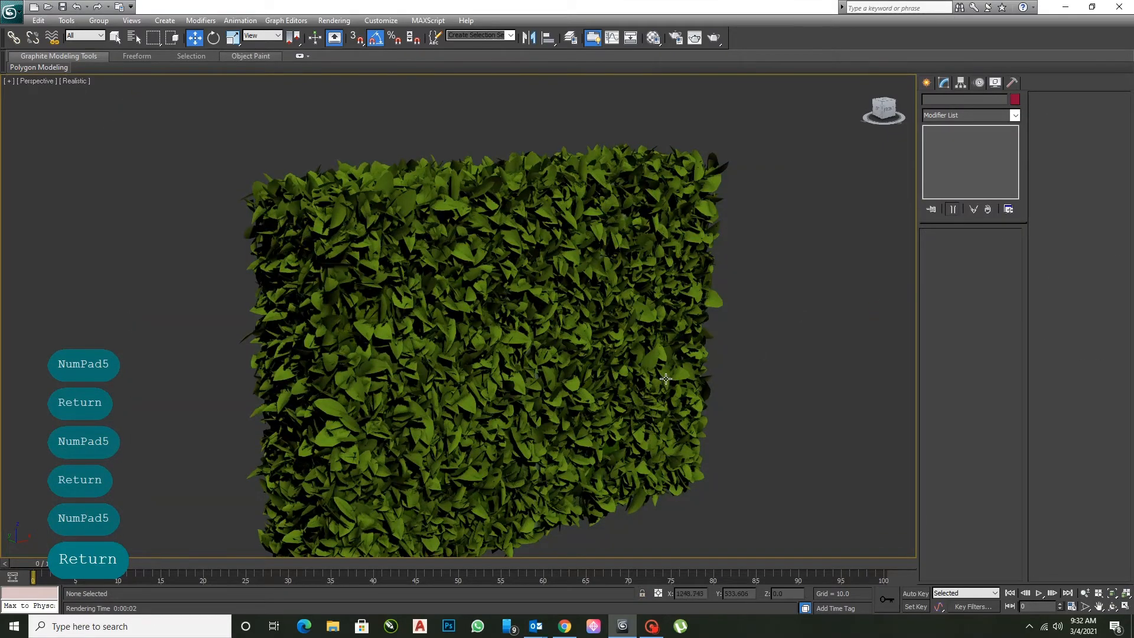
pyautogui.moveTo(479, 372)
pyautogui.keyDown('alt'); pyautogui.mouseDown(button='middle')
pyautogui.moveTo(511, 413)
pyautogui.moveTo(612, 367)
pyautogui.moveTo(663, 370)
pyautogui.moveTo(486, 380)
pyautogui.mouseUp(button='middle'); pyautogui.keyUp('alt')
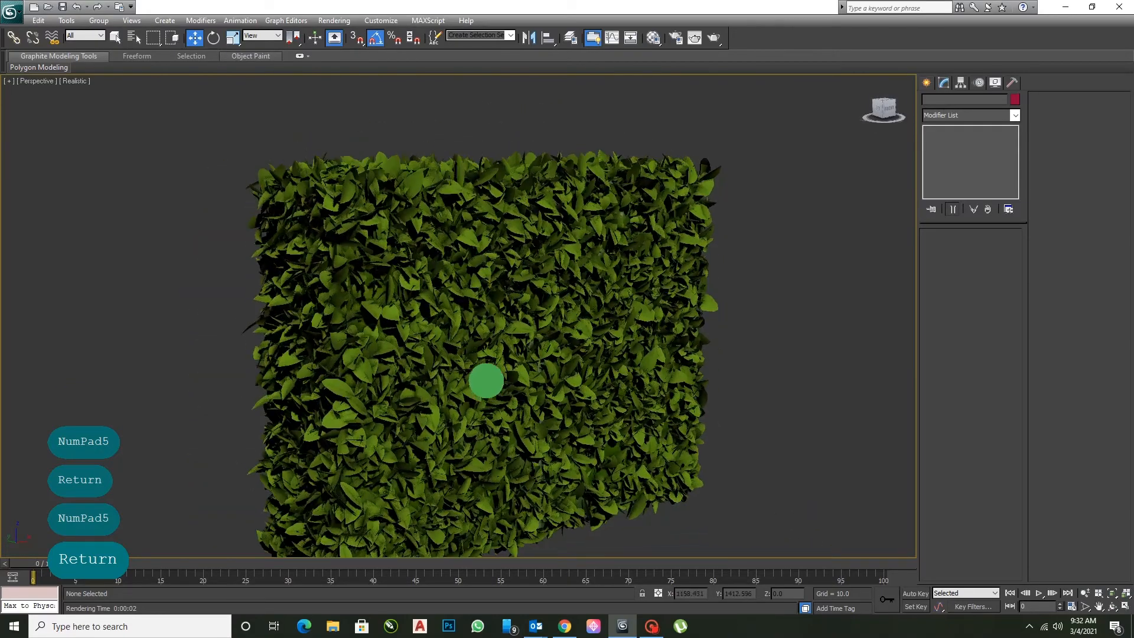
pyautogui.scroll(3, 562, 298)
pyautogui.scroll(-5, 562, 299)
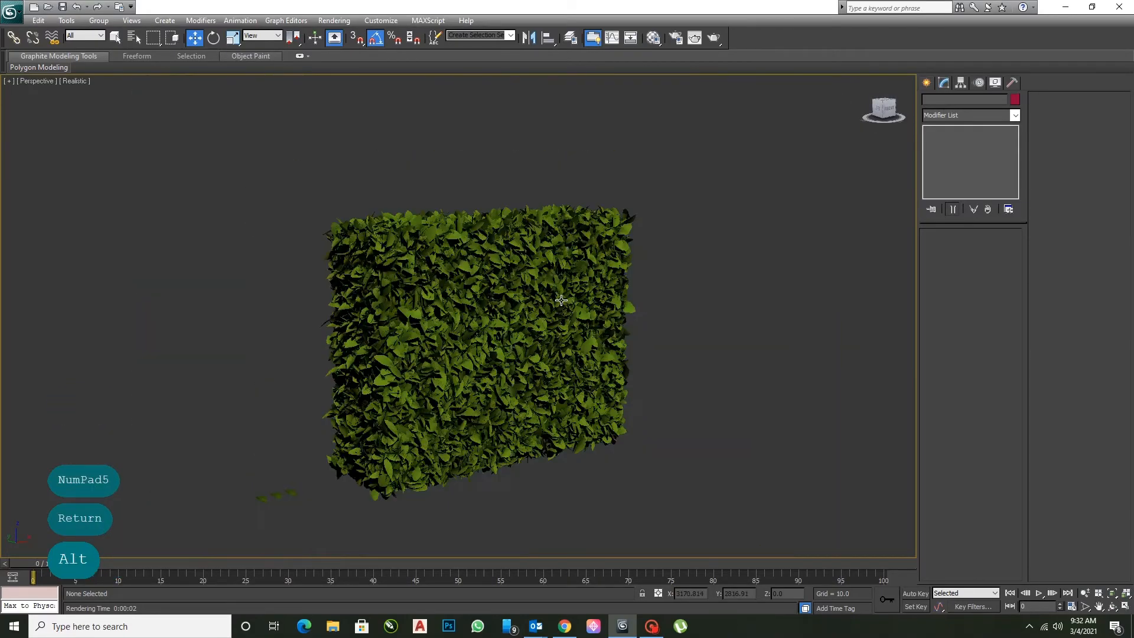
pyautogui.keyDown('alt'); pyautogui.moveTo(567, 397); pyautogui.dragTo(898, 182, button='middle'); pyautogui.keyUp('alt')
pyautogui.click(932, 85)
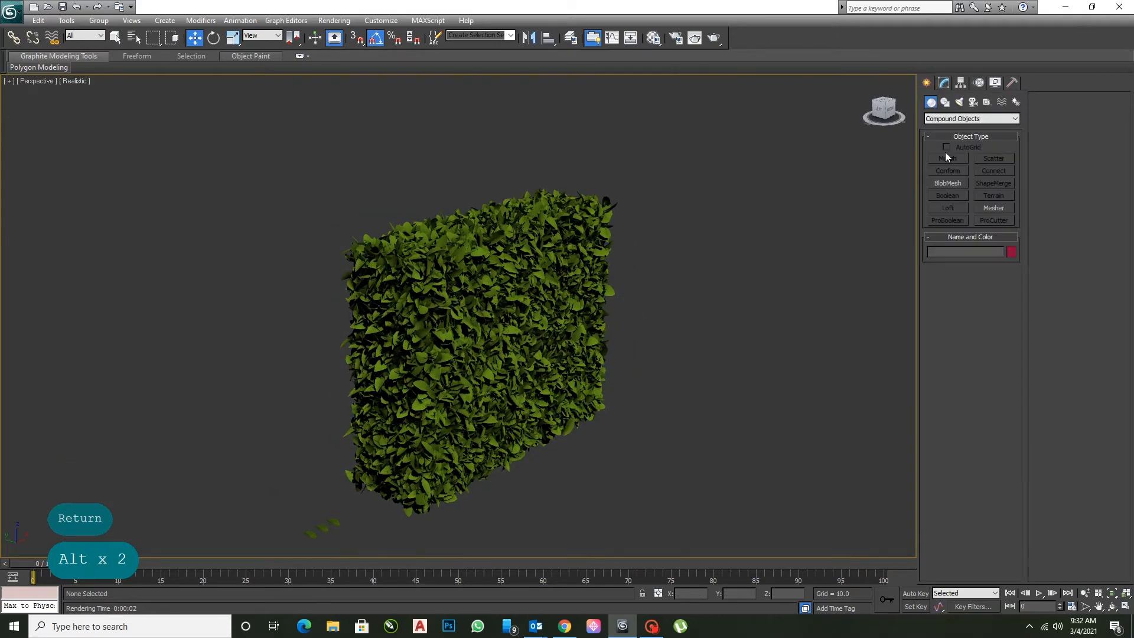
pyautogui.click(943, 119)
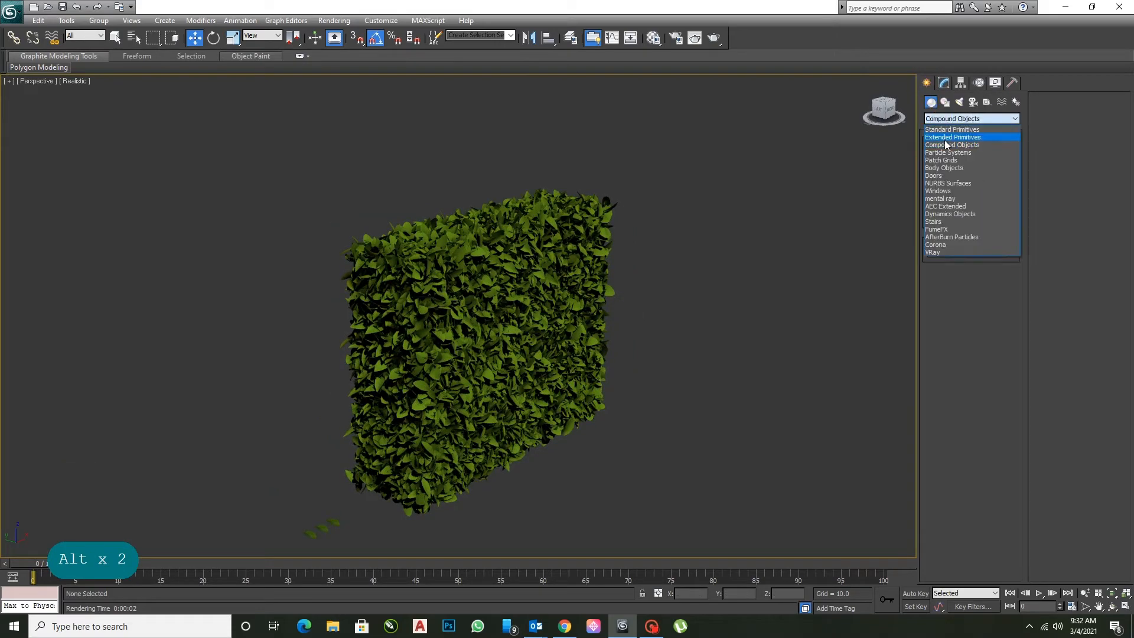
pyautogui.click(944, 130)
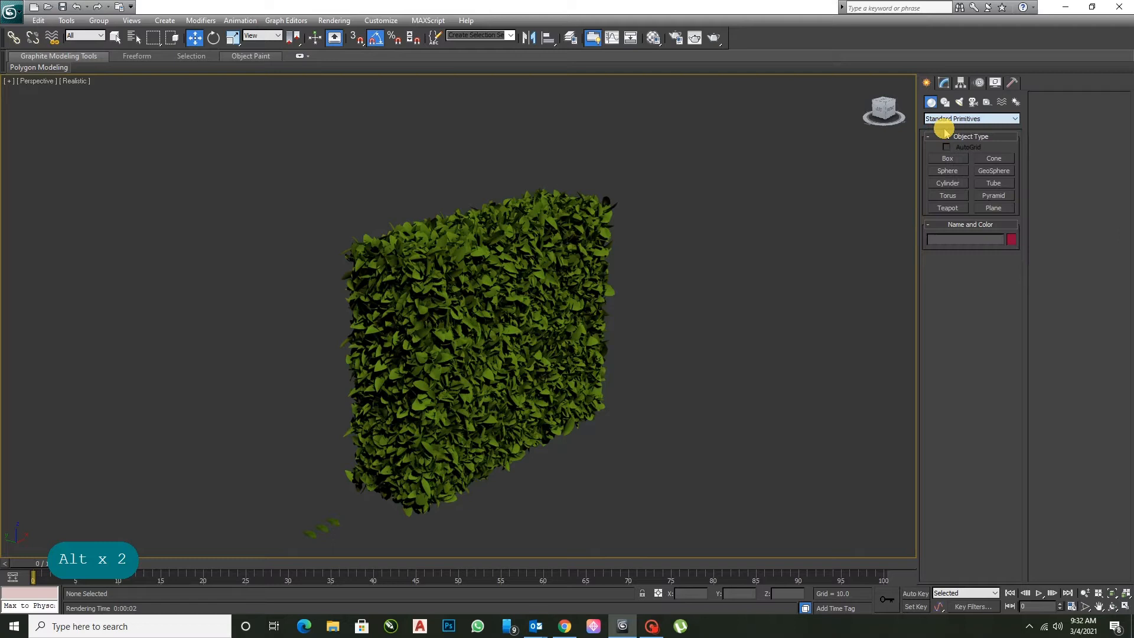
pyautogui.click(951, 185)
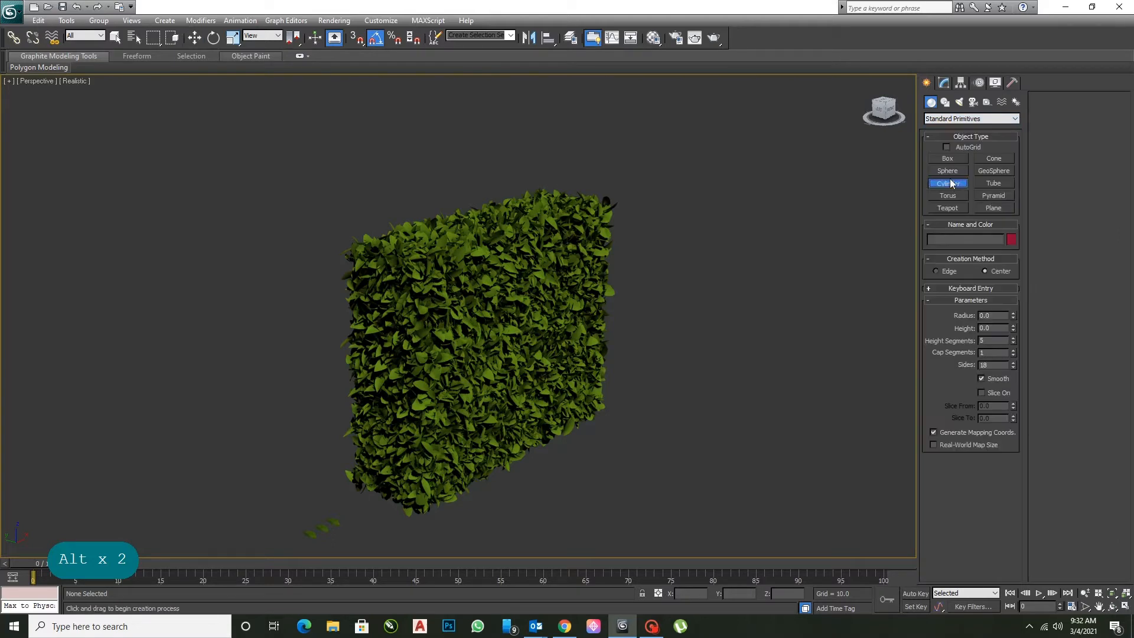
pyautogui.click(947, 170)
pyautogui.moveTo(618, 466); pyautogui.dragTo(643, 436)
pyautogui.rightClick(661, 364)
pyautogui.scroll(-3, 611, 343)
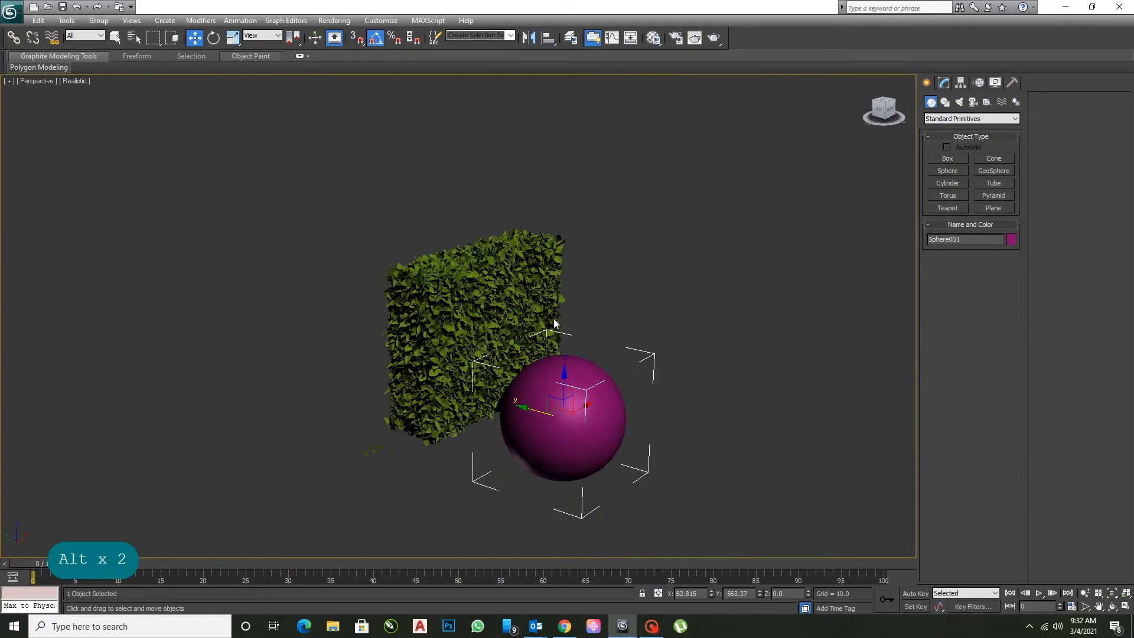
# Try to move the hedge away from the sphere in the perspective view, and undo the move
pyautogui.click(513, 304)
pyautogui.moveTo(363, 439); pyautogui.dragTo(276, 401)
pyautogui.hotkey('ctrl', 'z')
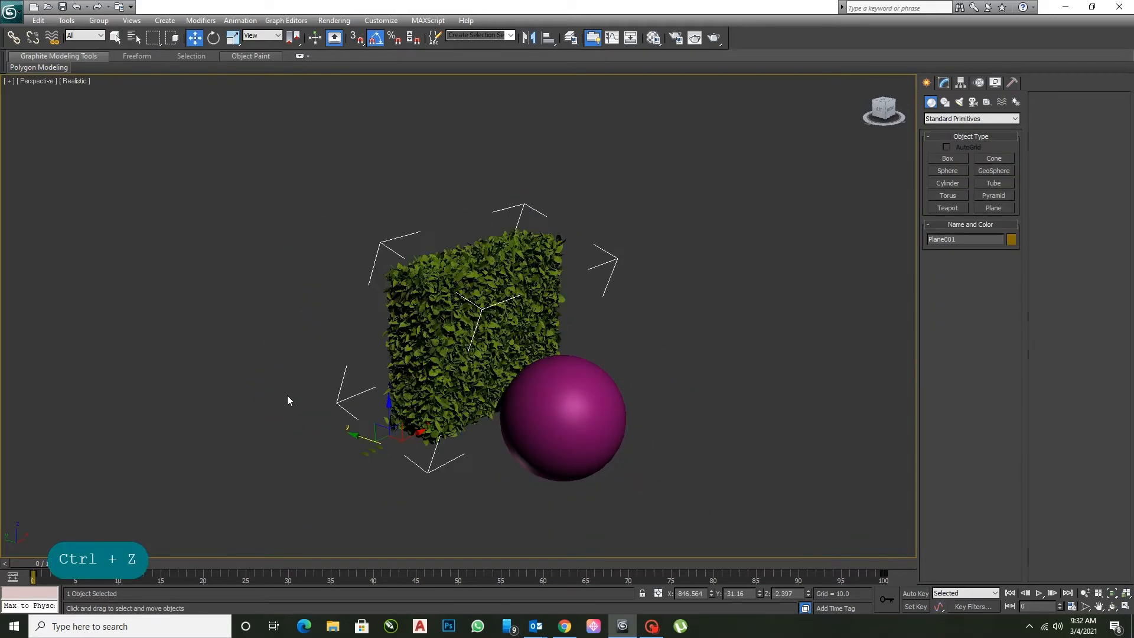
# Select the hedge in a maximized top view, try to move it along Y, and undo the move
pyautogui.moveTo(578, 186); pyautogui.dragTo(417, 301)
pyautogui.hotkey('alt', 'w')
pyautogui.click(367, 203)
pyautogui.hotkey('alt', 'w')
pyautogui.press('z')
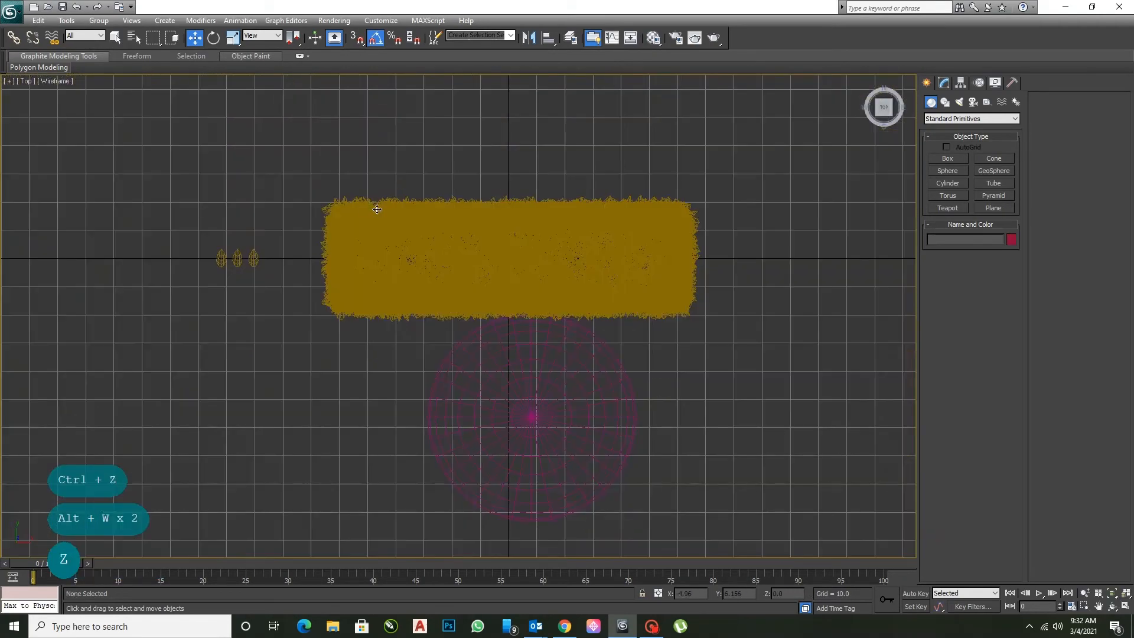
pyautogui.click(279, 169)
pyautogui.moveTo(279, 170); pyautogui.dragTo(706, 304)
pyautogui.moveTo(270, 228); pyautogui.dragTo(300, 77)
pyautogui.hotkey('ctrl', 'z')
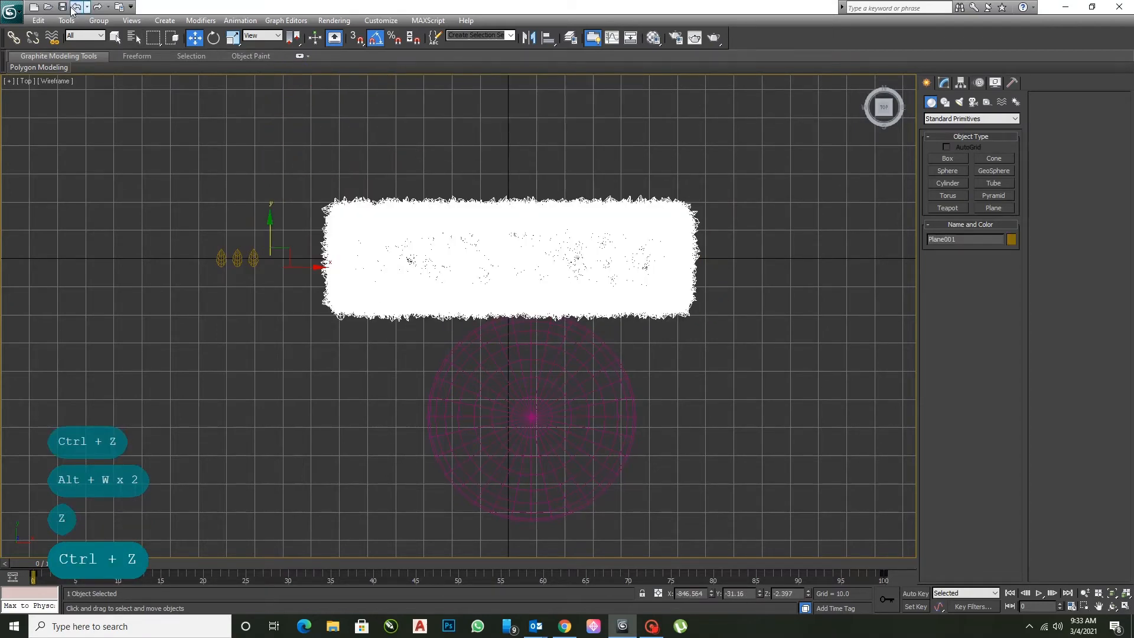
# Group the selected hedge under the default group name
pyautogui.click(96, 20)
pyautogui.click(102, 37)
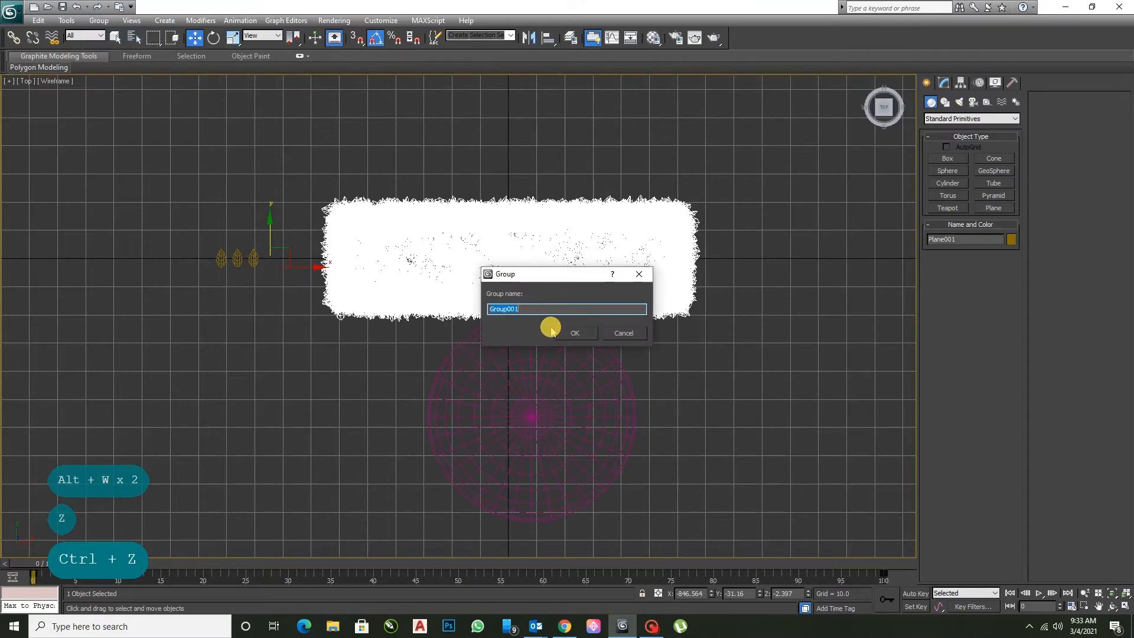
pyautogui.press('Return')
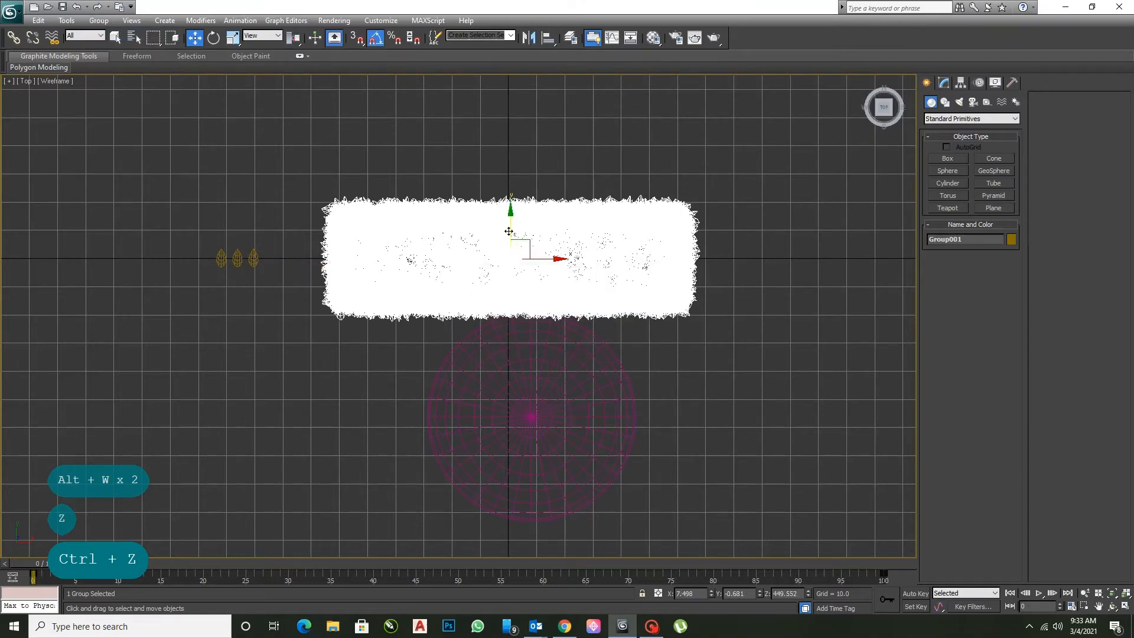
# Try to move the grouped hedge along Y in the top view, and undo the move
pyautogui.moveTo(508, 231); pyautogui.dragTo(506, 62)
pyautogui.hotkey('ctrl', 'z')
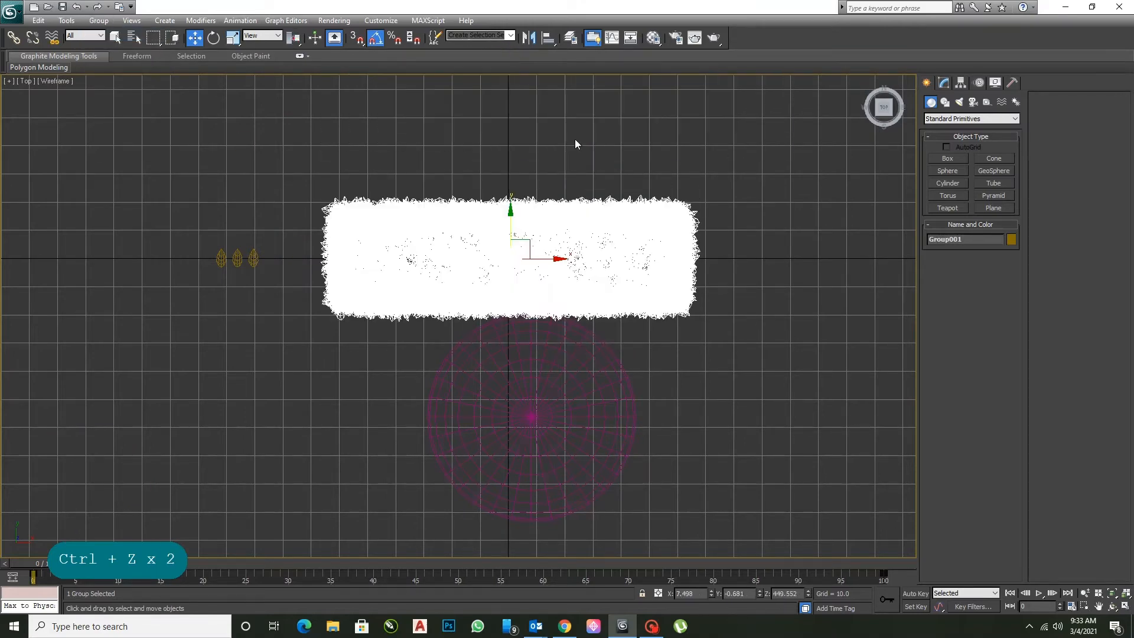
pyautogui.hotkey('ctrl', 'z')
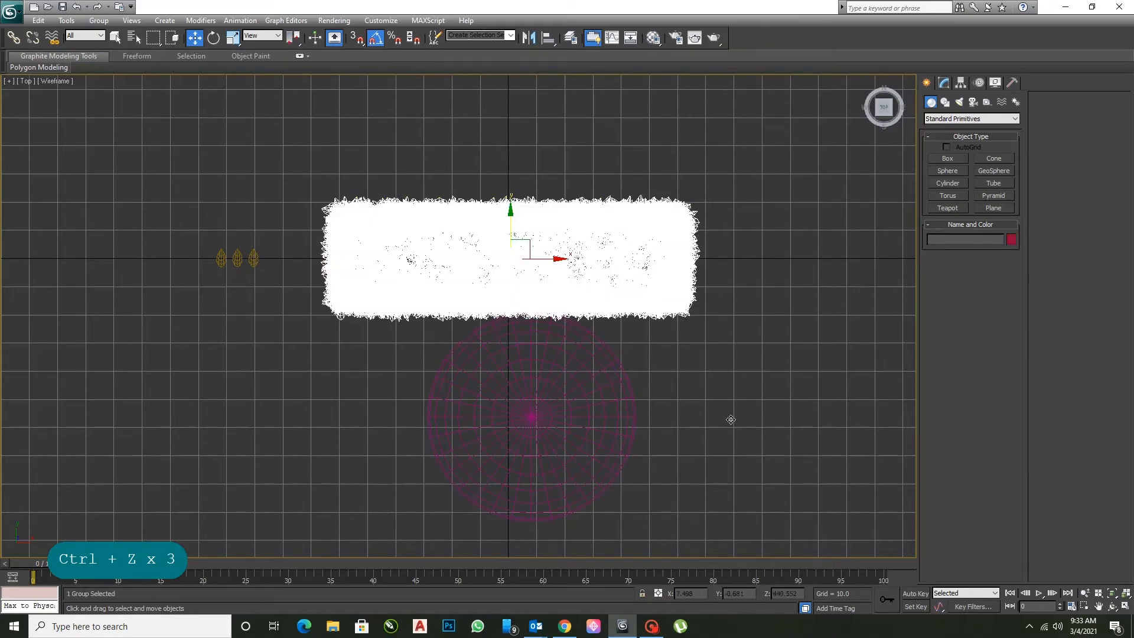
# Return to the maximized perspective view and move the sphere along Y to about -1050, away from the hedge
pyautogui.hotkey('alt', 'w')
pyautogui.click(725, 410)
pyautogui.hotkey('alt', 'w')
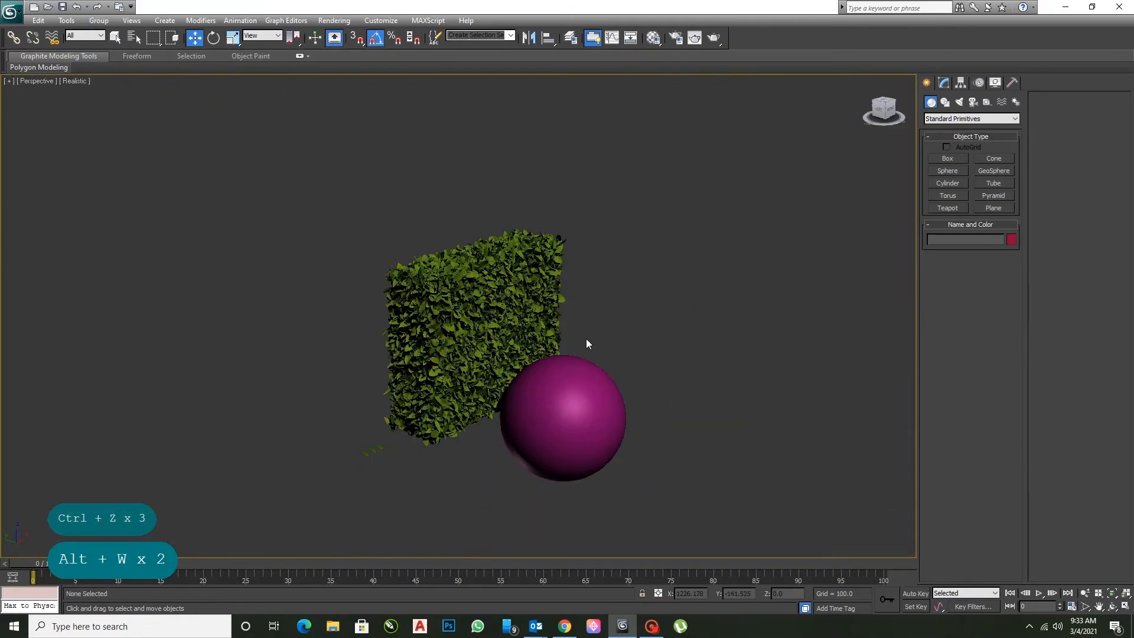
pyautogui.click(463, 293)
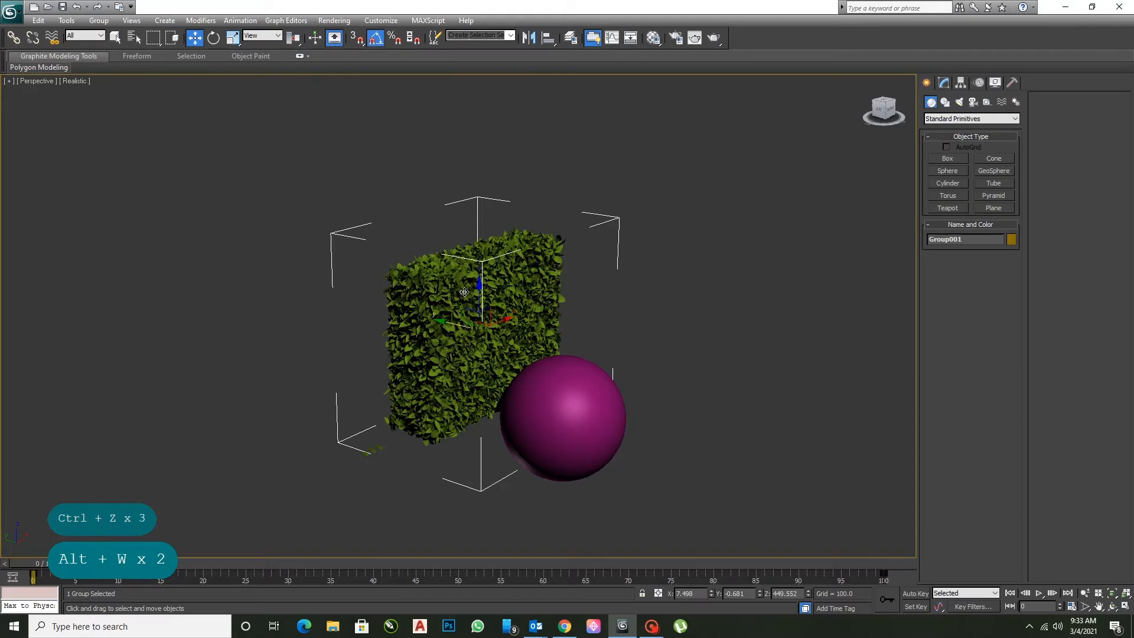
pyautogui.click(643, 365)
pyautogui.click(599, 416)
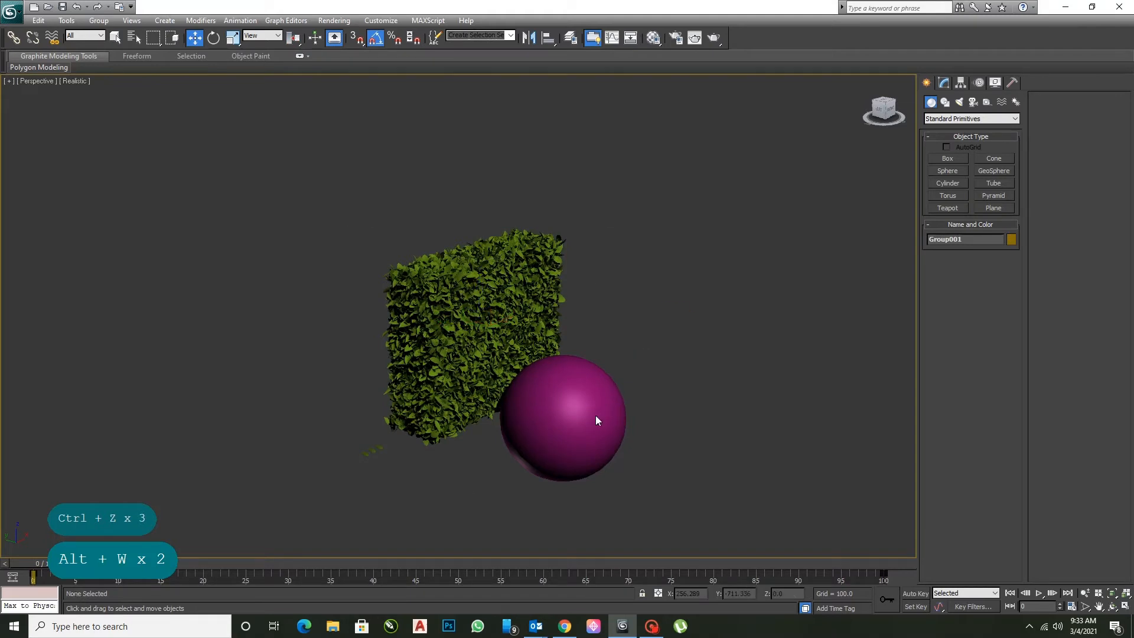
pyautogui.moveTo(528, 405); pyautogui.dragTo(584, 426)
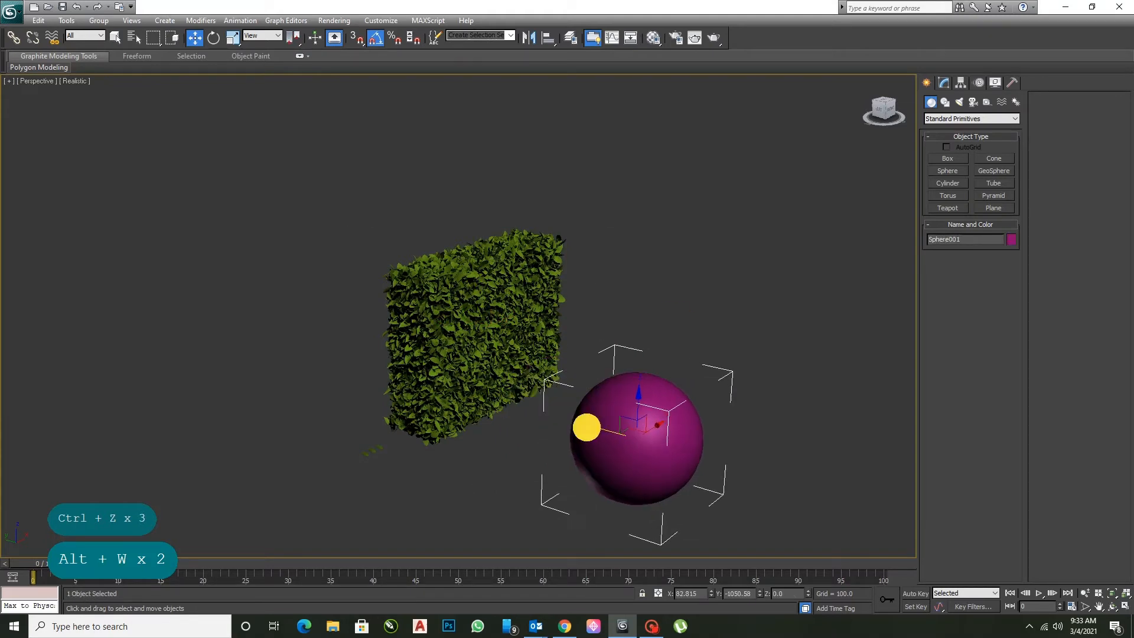
# Raise the sphere along Z to about 518, and deselect it
pyautogui.click(381, 447)
pyautogui.click(635, 380)
pyautogui.moveTo(639, 404); pyautogui.dragTo(648, 320)
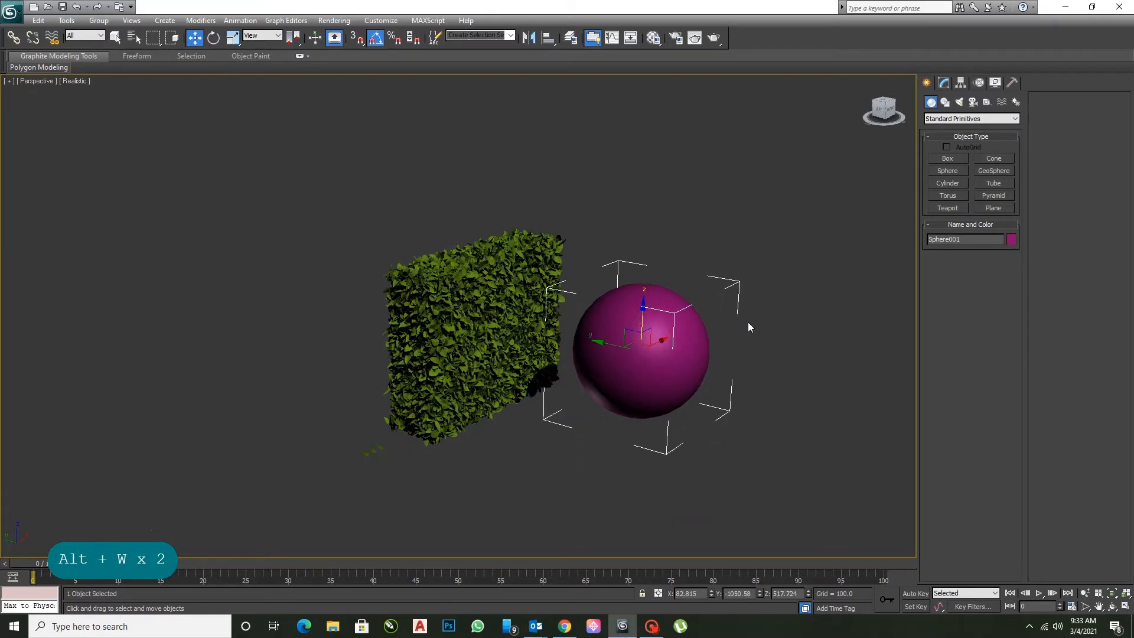
pyautogui.click(748, 322)
# Convert the grouped leaf scatter hedge to an Editable Poly
pyautogui.click(944, 83)
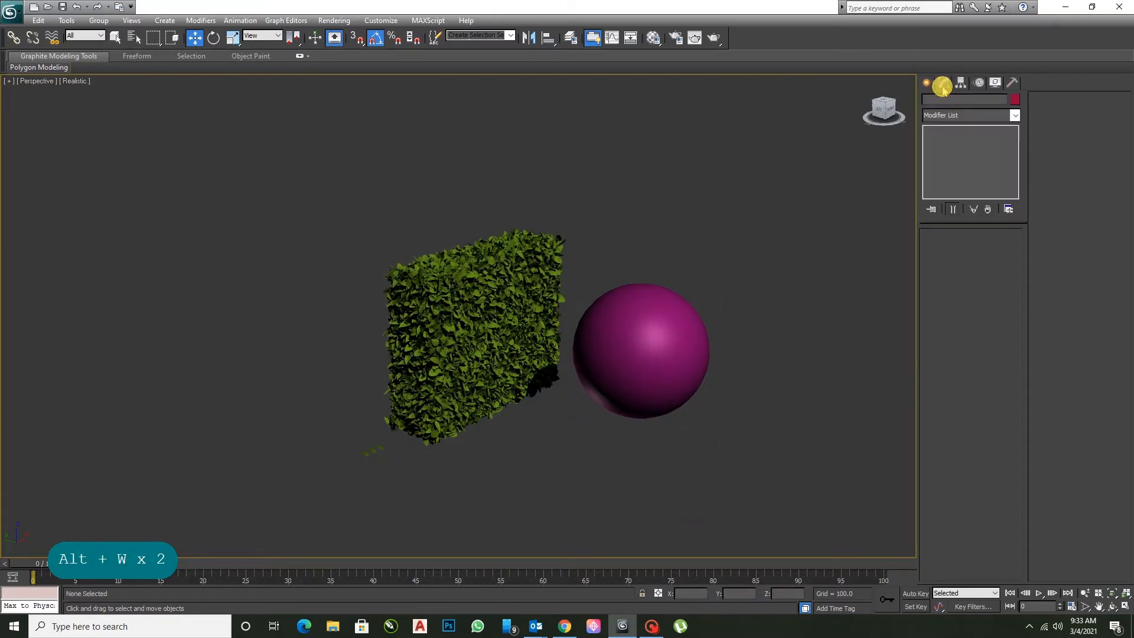
pyautogui.click(570, 366)
pyautogui.click(377, 451)
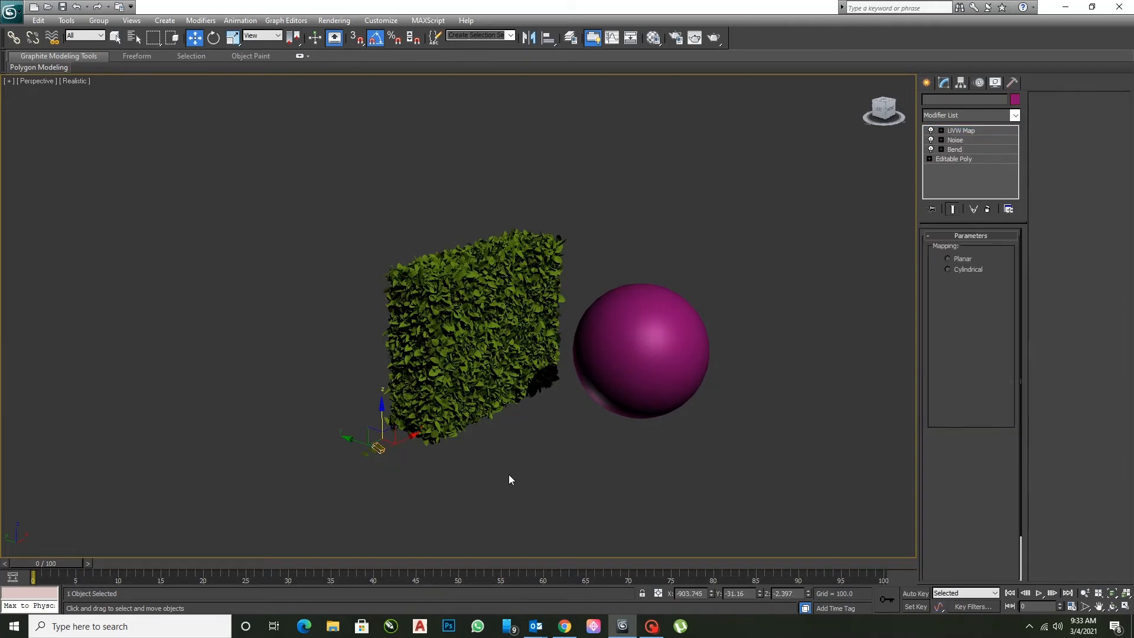
pyautogui.click(491, 322)
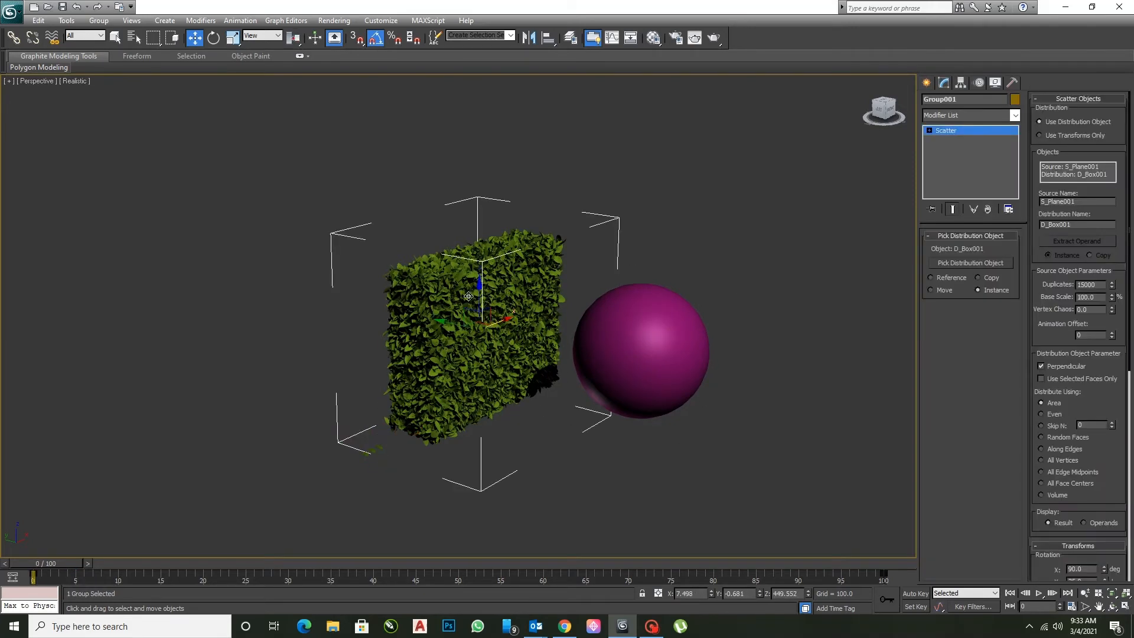
pyautogui.rightClick(500, 312)
pyautogui.moveTo(532, 420)
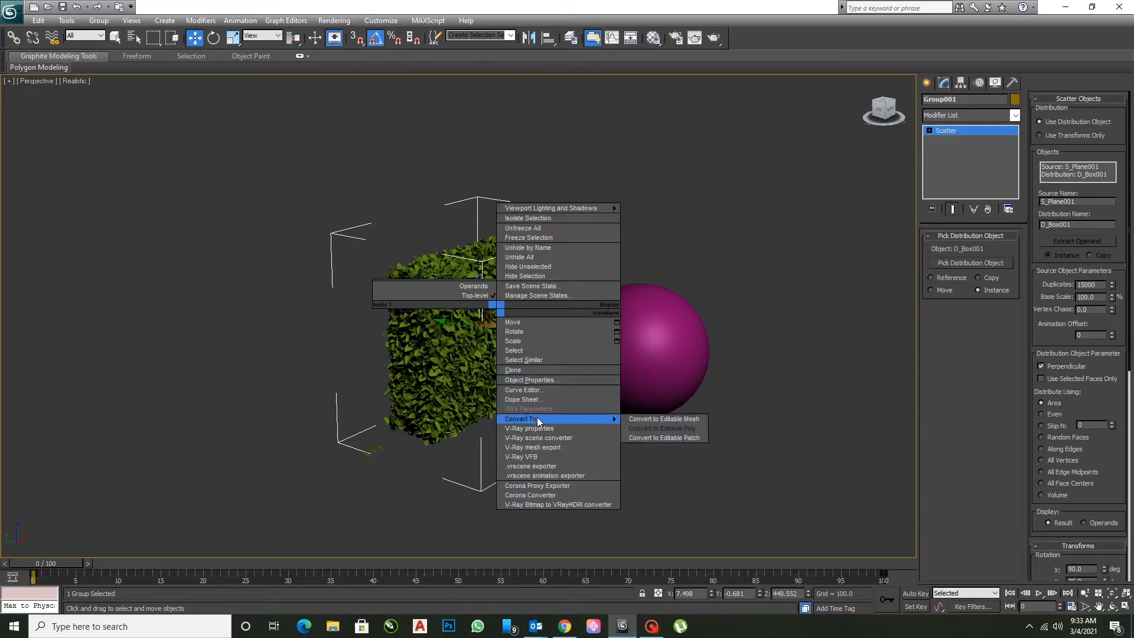
pyautogui.click(629, 420)
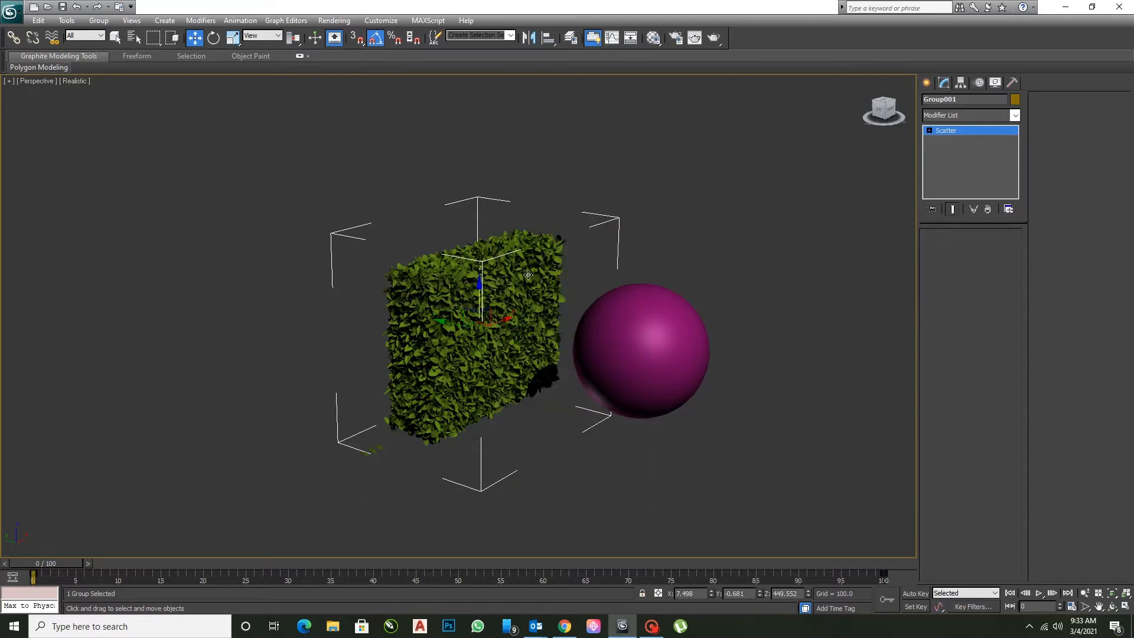
# Move the hedge group away from the sphere to about 1370 on Y and 428 on Z
pyautogui.click(525, 211)
pyautogui.click(327, 297)
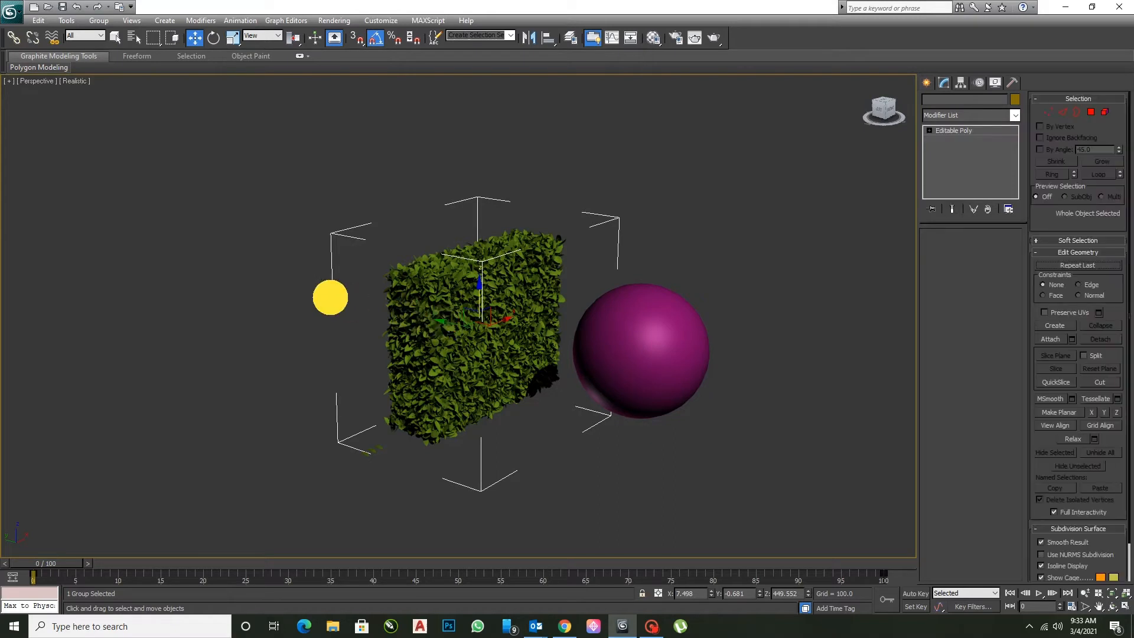
pyautogui.hotkey('ctrl', 'z')
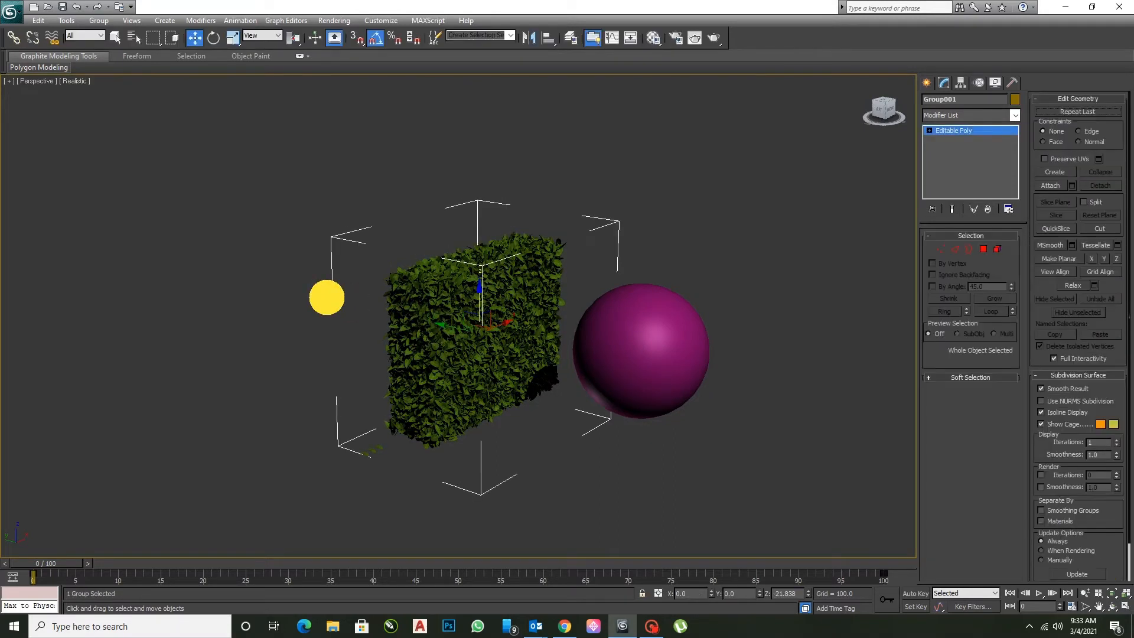
pyautogui.moveTo(453, 327); pyautogui.dragTo(289, 281)
# Select the sphere and set its absolute world position to 0 on X, Y and Z
pyautogui.click(585, 365)
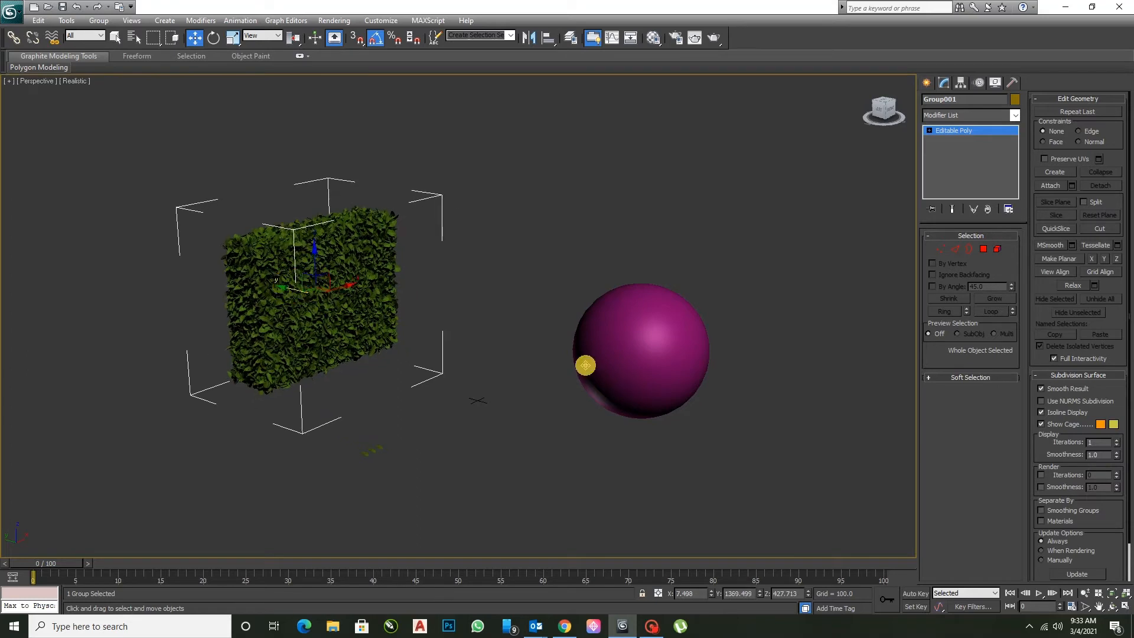
pyautogui.rightClick(194, 38)
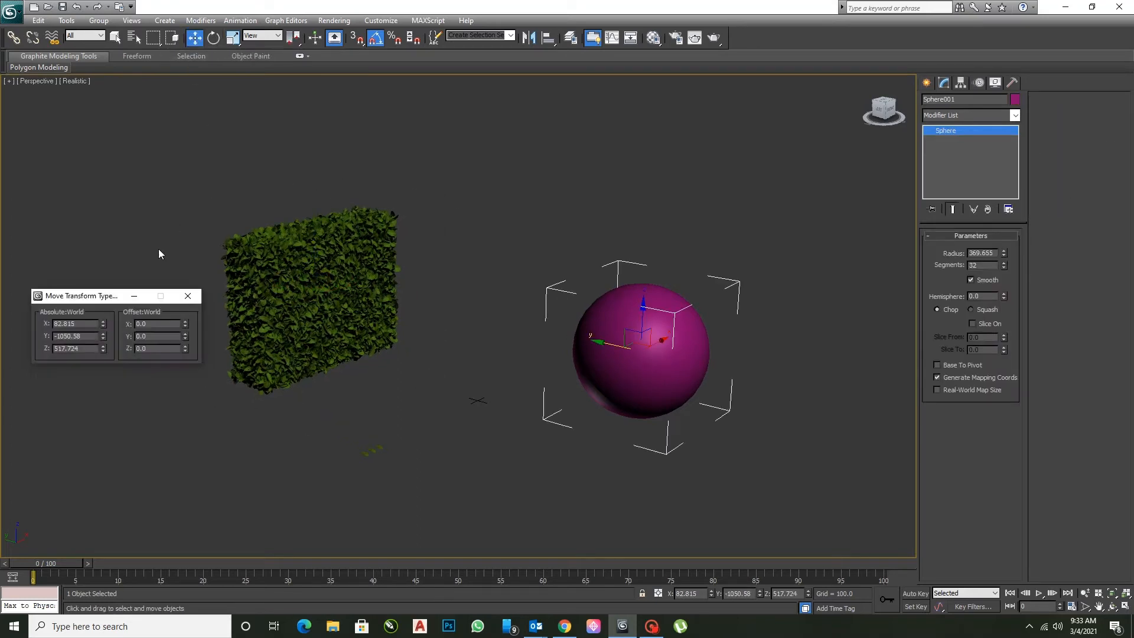
pyautogui.rightClick(104, 336)
pyautogui.rightClick(104, 324)
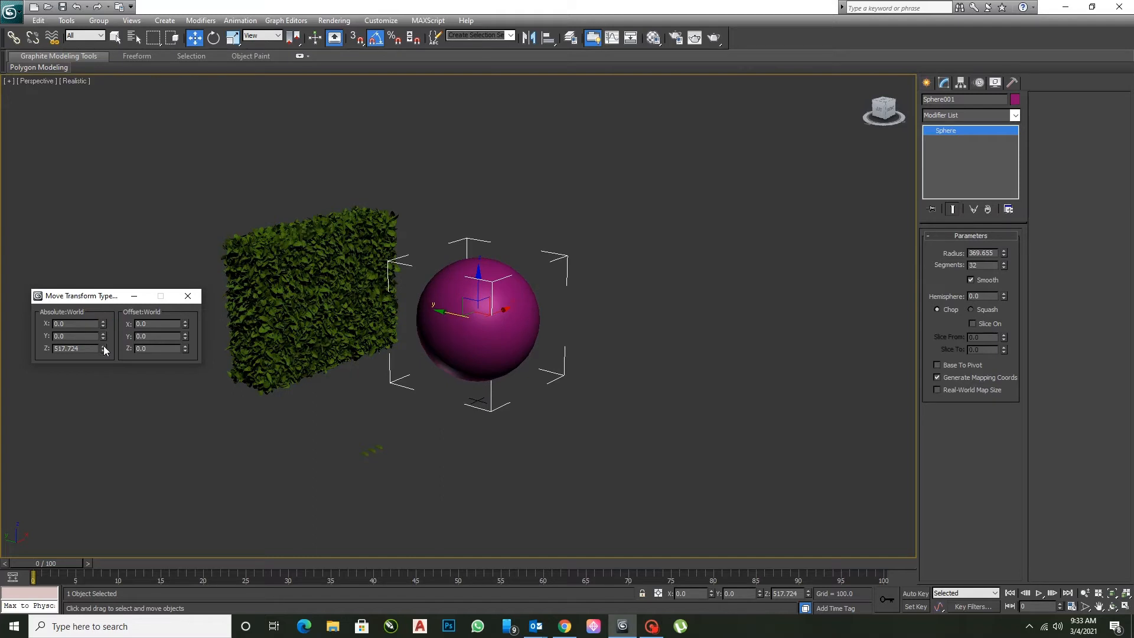
pyautogui.rightClick(104, 347)
# Undo the accidental Y shift of the sphere and raise it along Z to about 585
pyautogui.moveTo(481, 371); pyautogui.dragTo(480, 274)
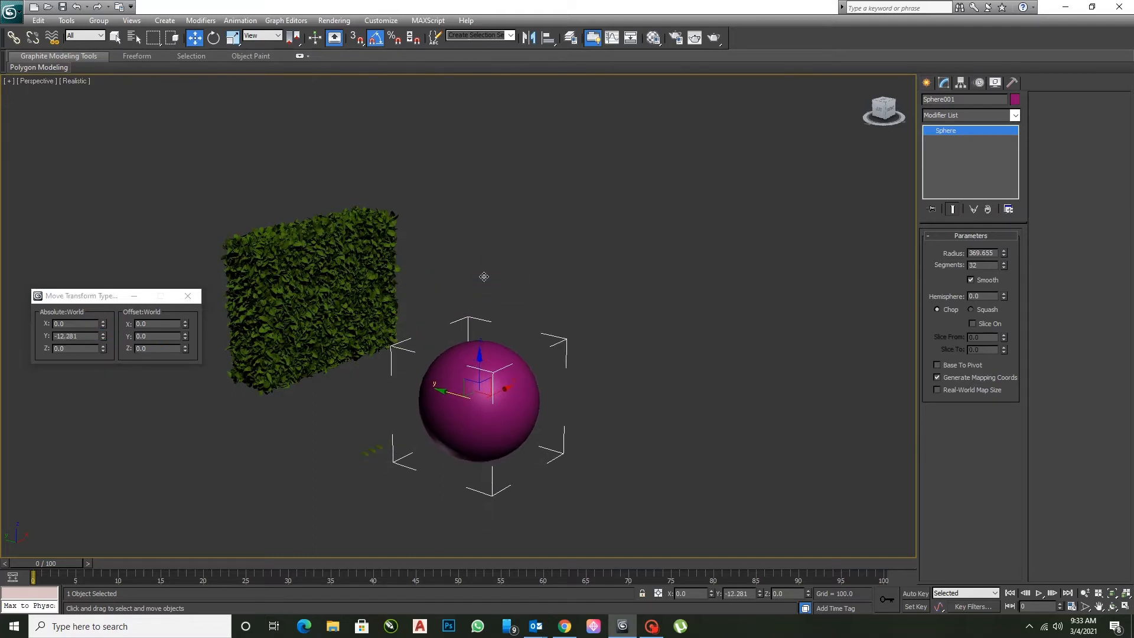
pyautogui.hotkey('ctrl', 'z')
pyautogui.moveTo(470, 372); pyautogui.dragTo(391, 449)
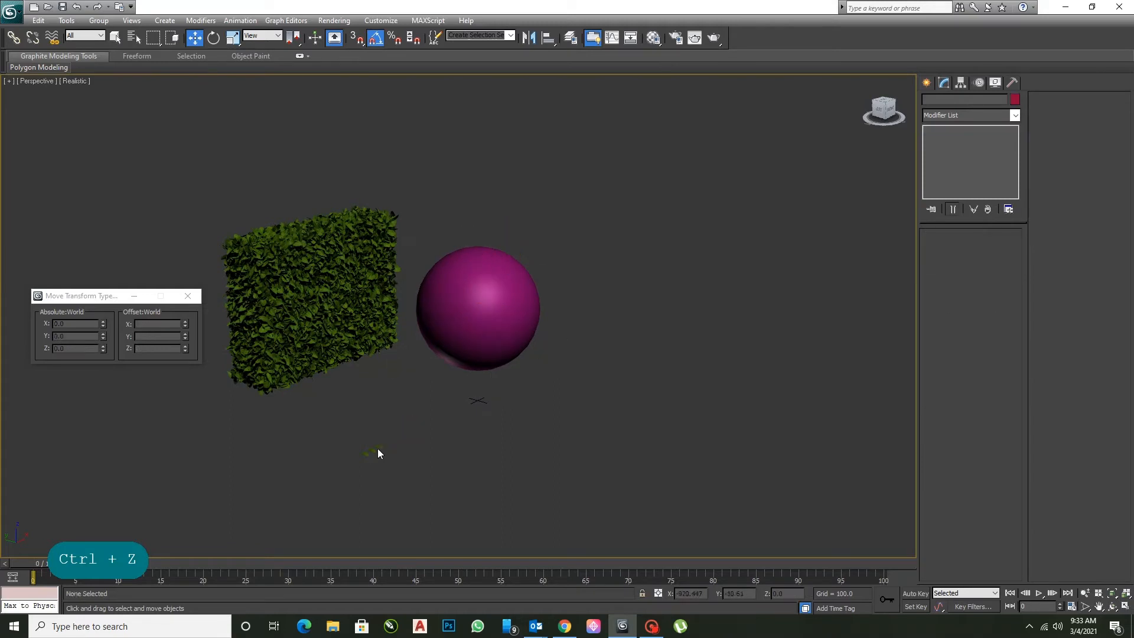
# Create a Scatter compound object from the single leaf, using the sphere as an instanced distribution object
pyautogui.click(378, 448)
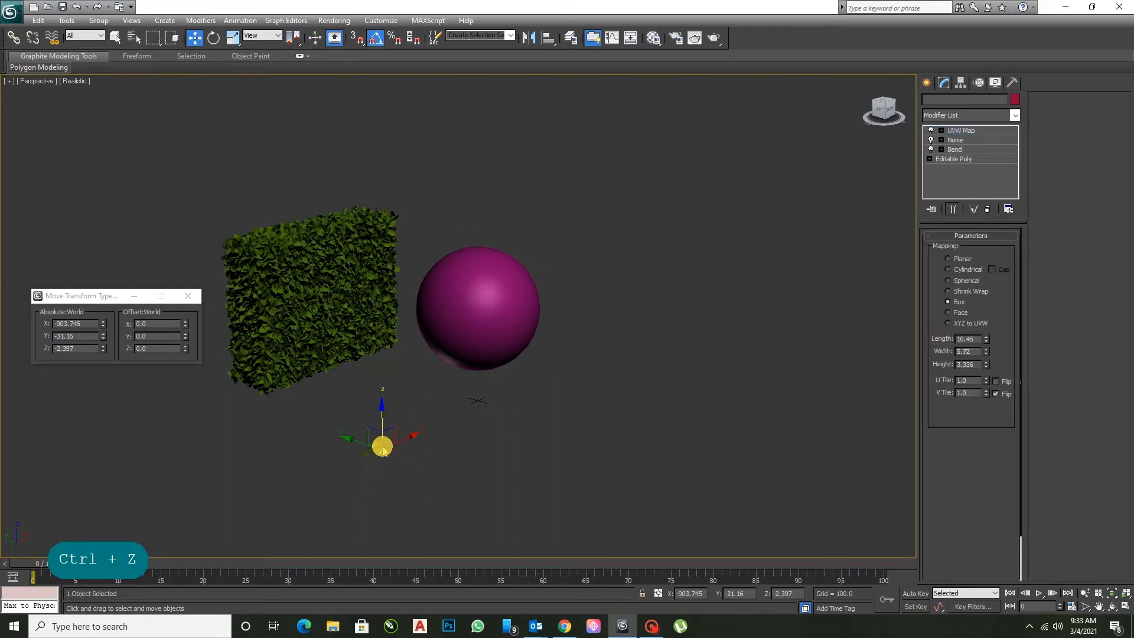
pyautogui.click(463, 341)
pyautogui.click(927, 83)
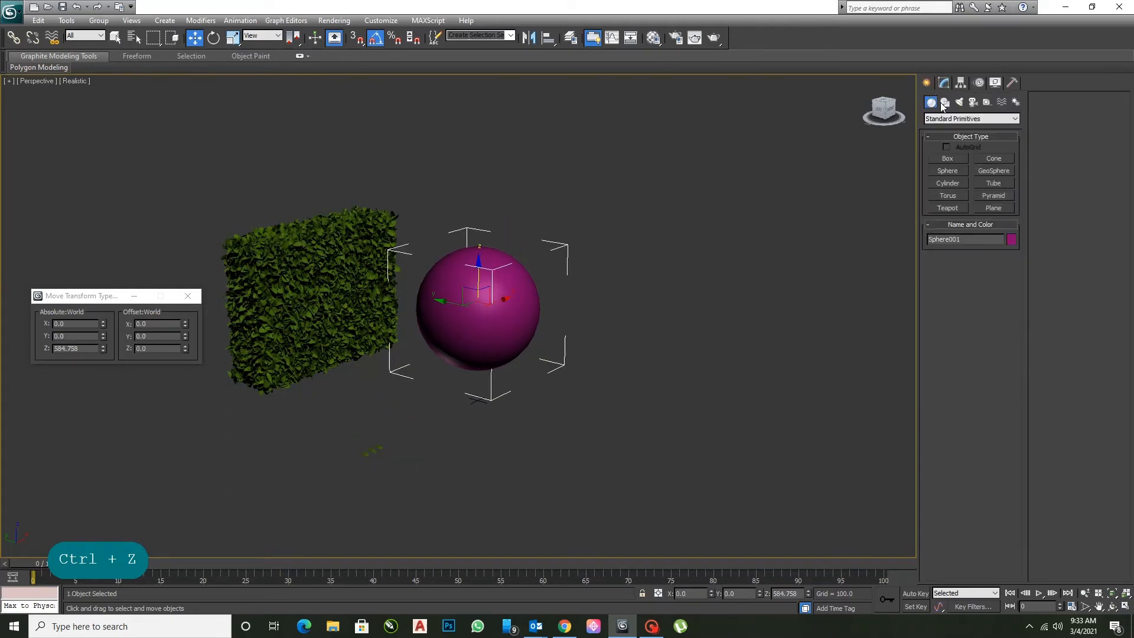
pyautogui.click(378, 449)
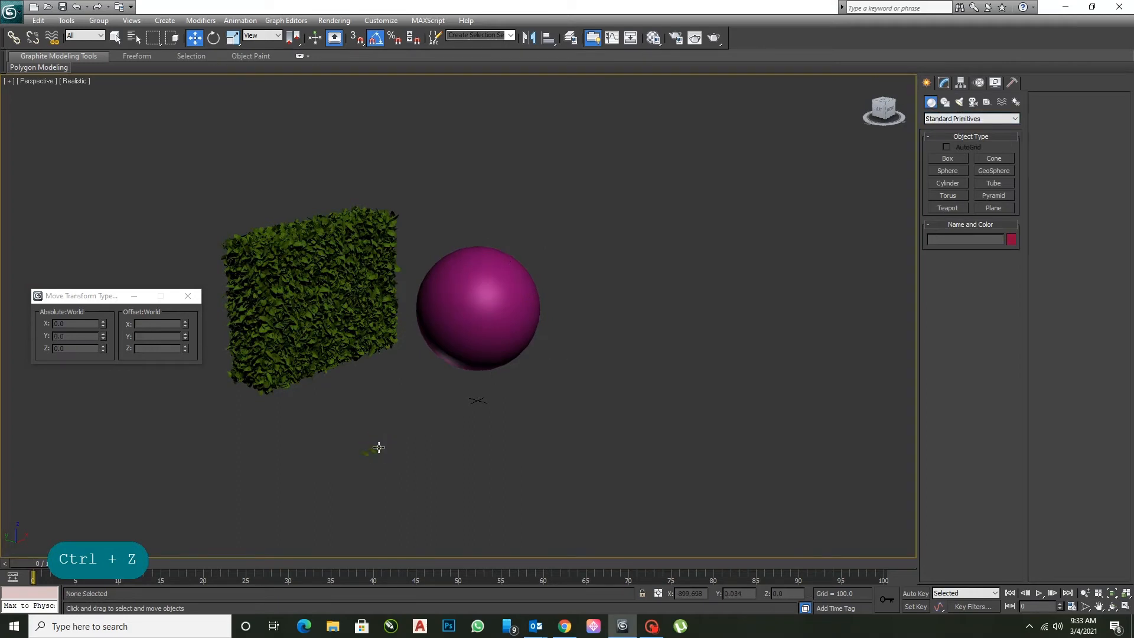
pyautogui.click(948, 118)
pyautogui.click(946, 140)
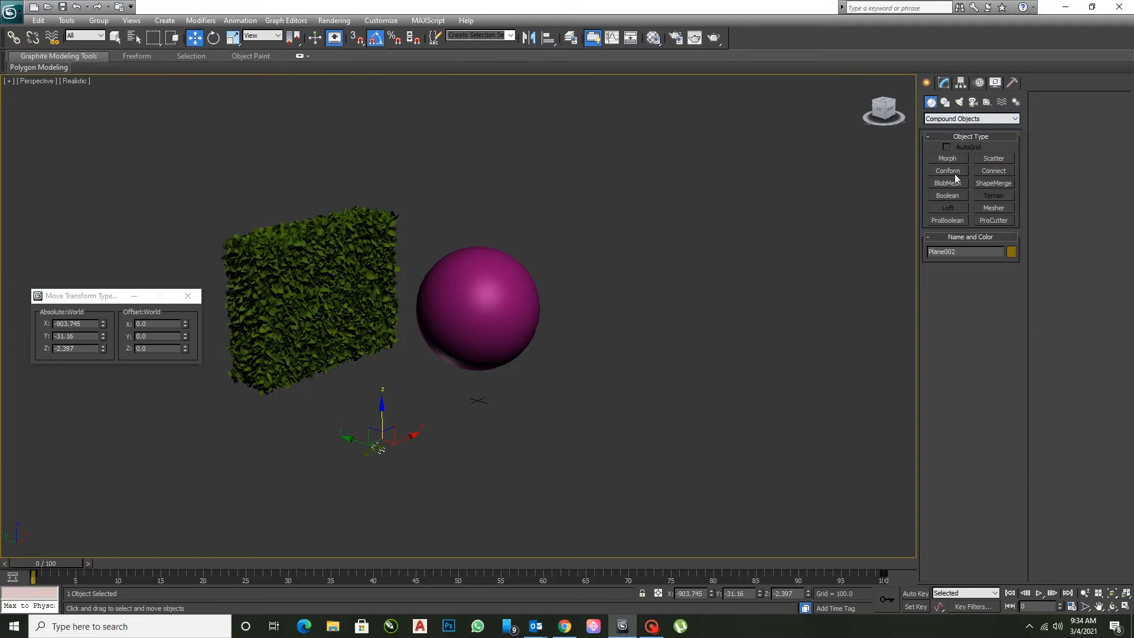
pyautogui.click(985, 157)
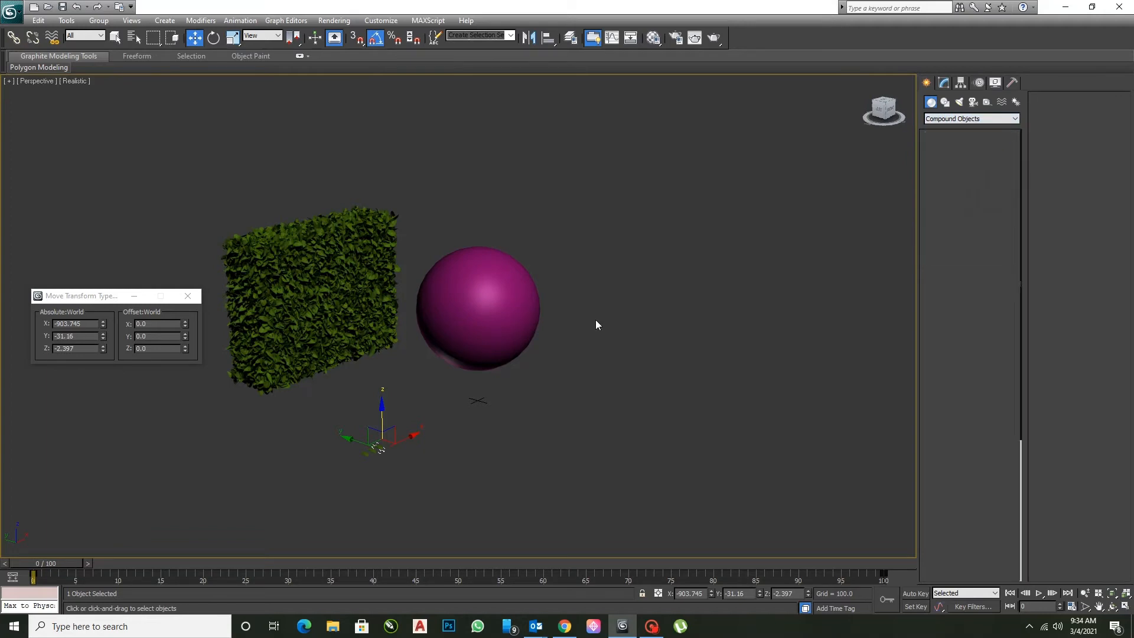
pyautogui.click(935, 299)
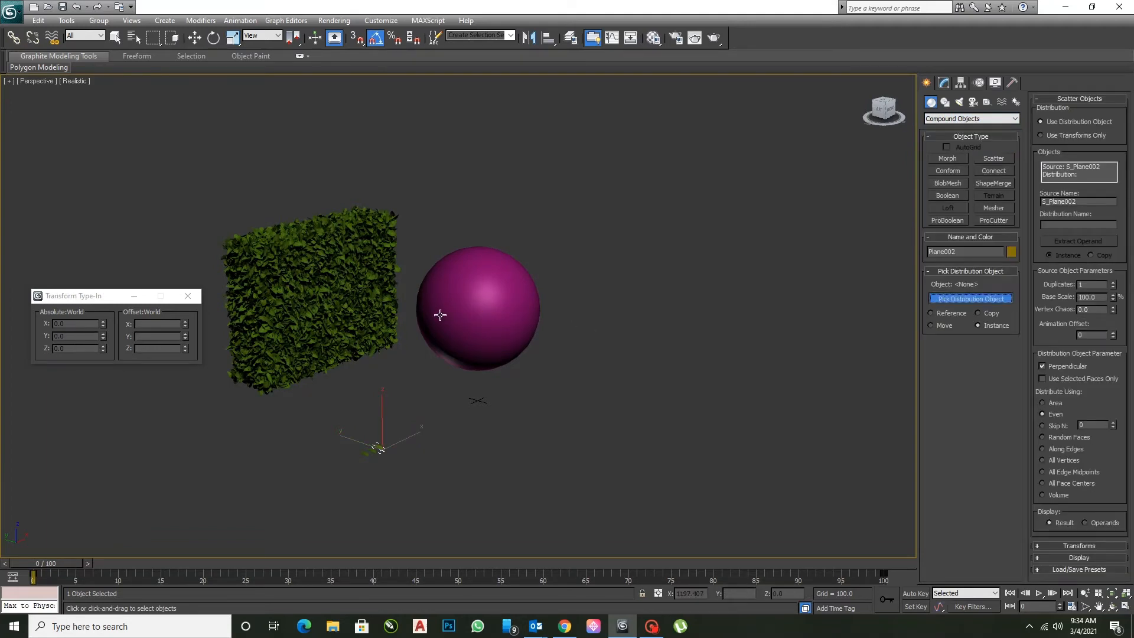
pyautogui.click(433, 311)
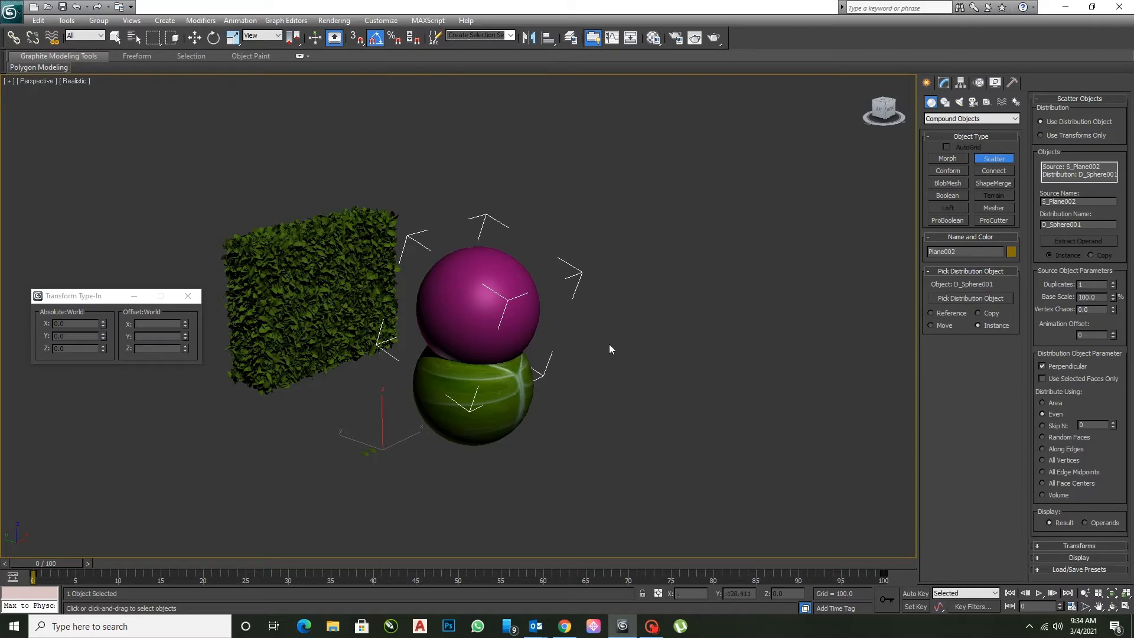
pyautogui.press('w')
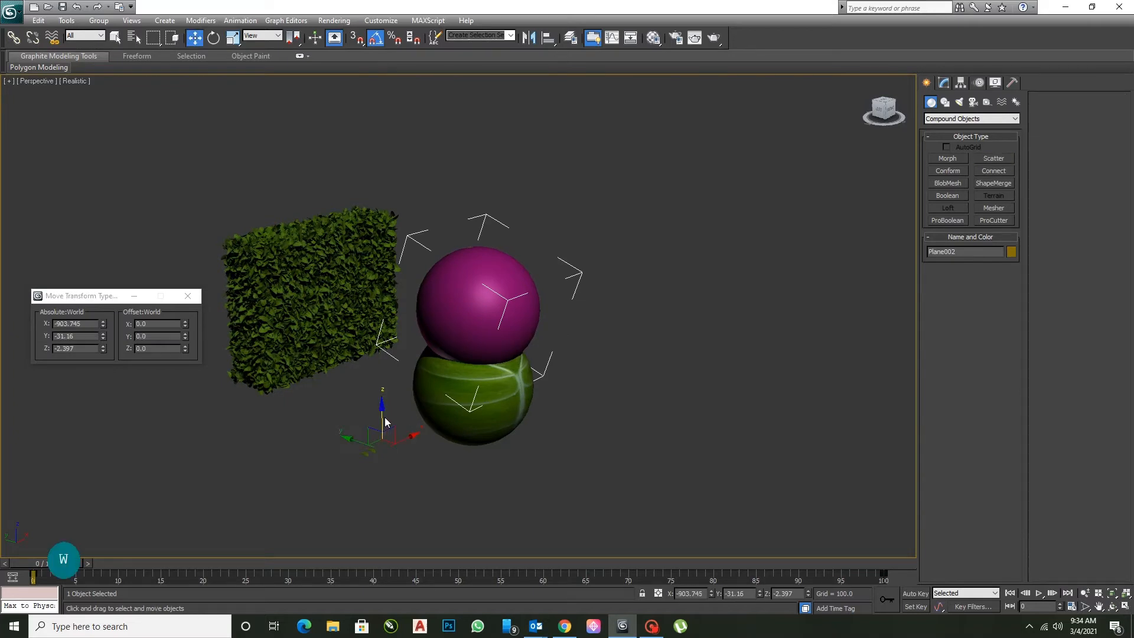
pyautogui.moveTo(384, 417); pyautogui.dragTo(380, 149)
pyautogui.hotkey('ctrl', 'z')
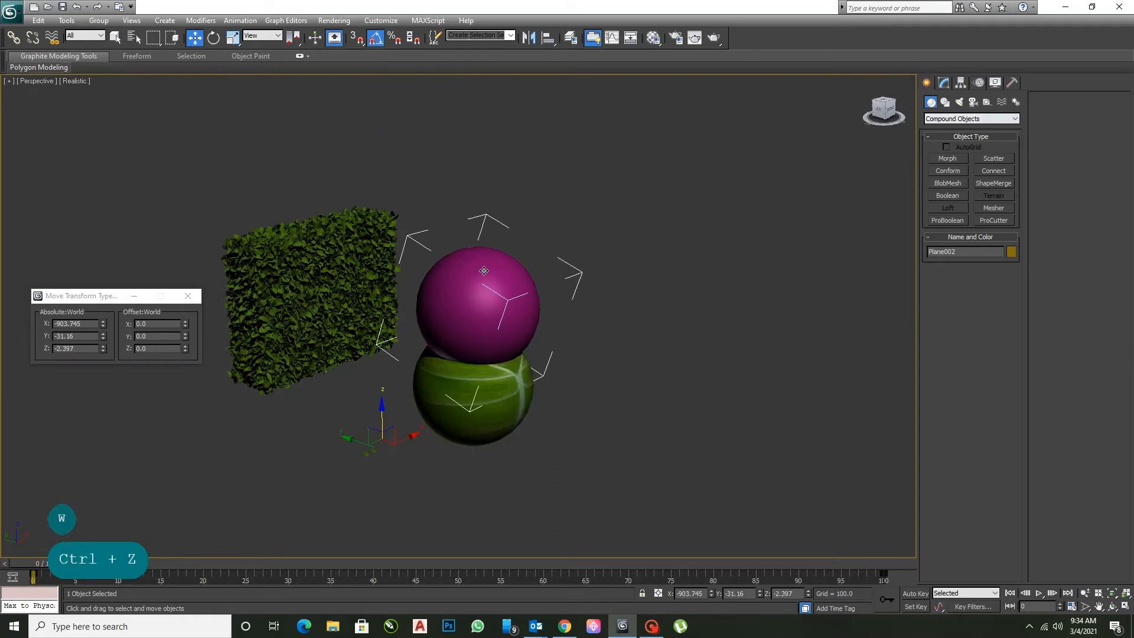
pyautogui.press('Delete')
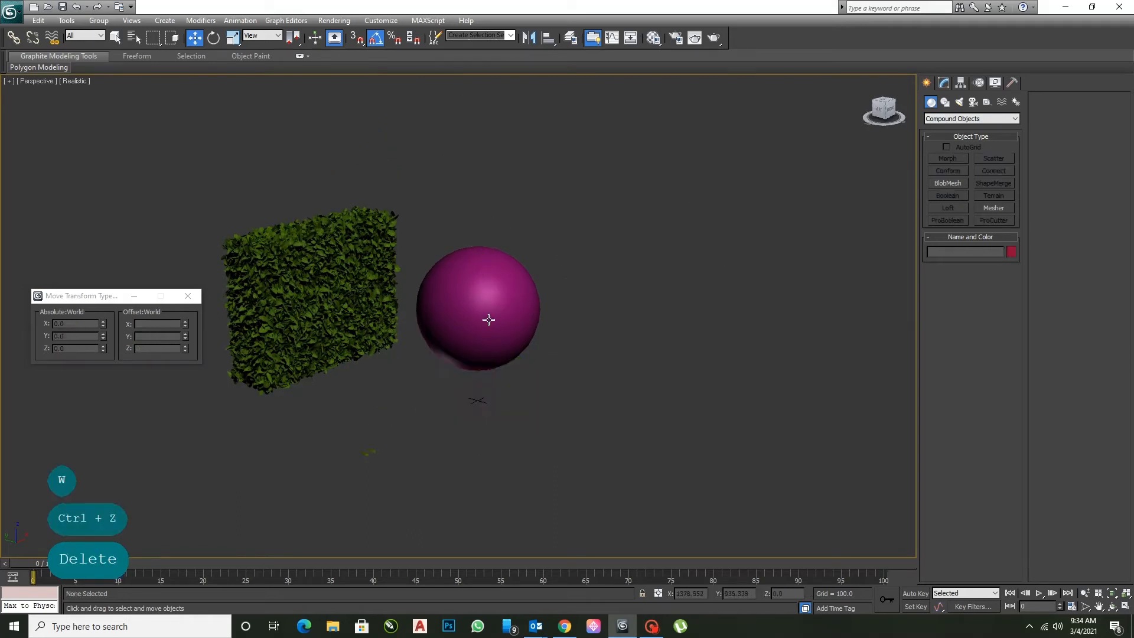
pyautogui.hotkey('ctrl', 'z')
pyautogui.click(524, 279)
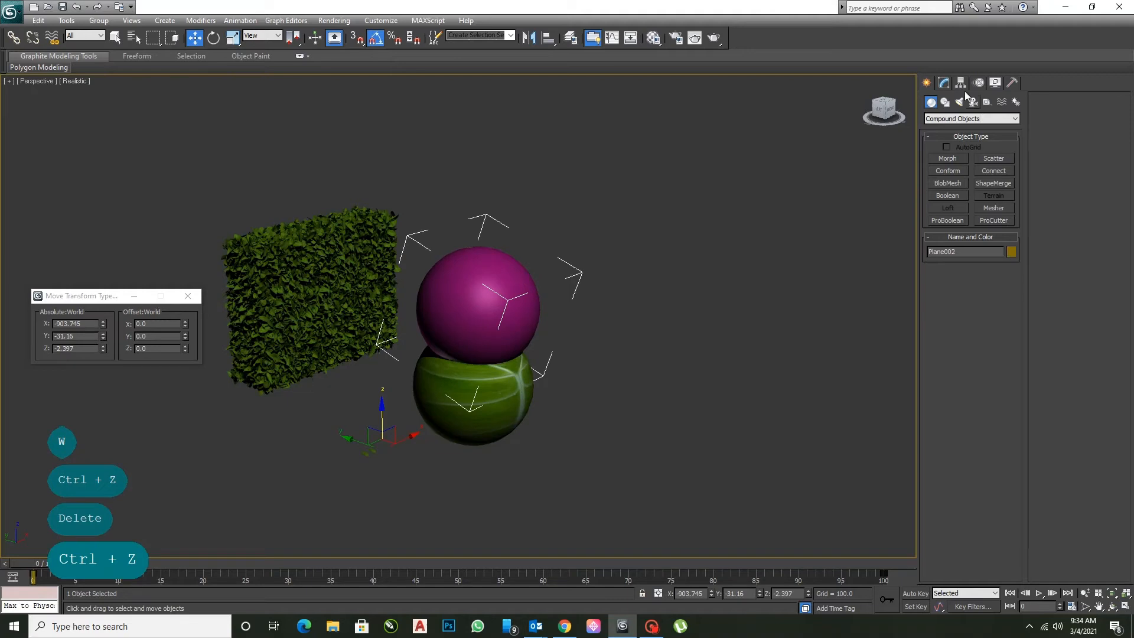
# Set the new leaf scatter on the sphere to 1000 duplicates and distribute them using Area
pyautogui.click(944, 82)
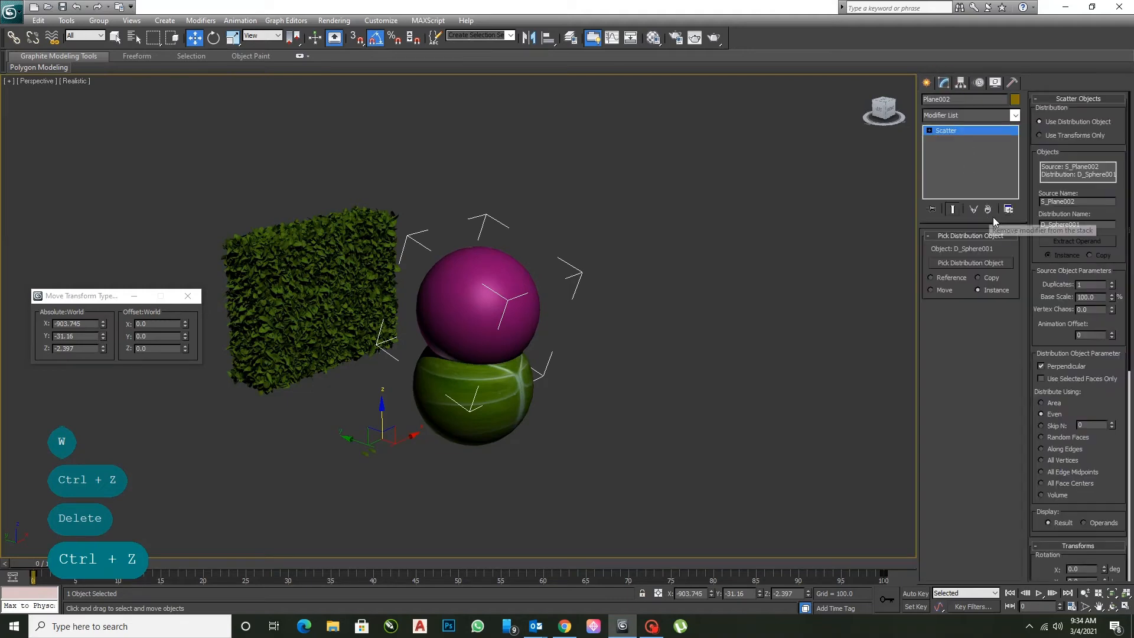
pyautogui.doubleClick(1086, 285)
pyautogui.write('1000')
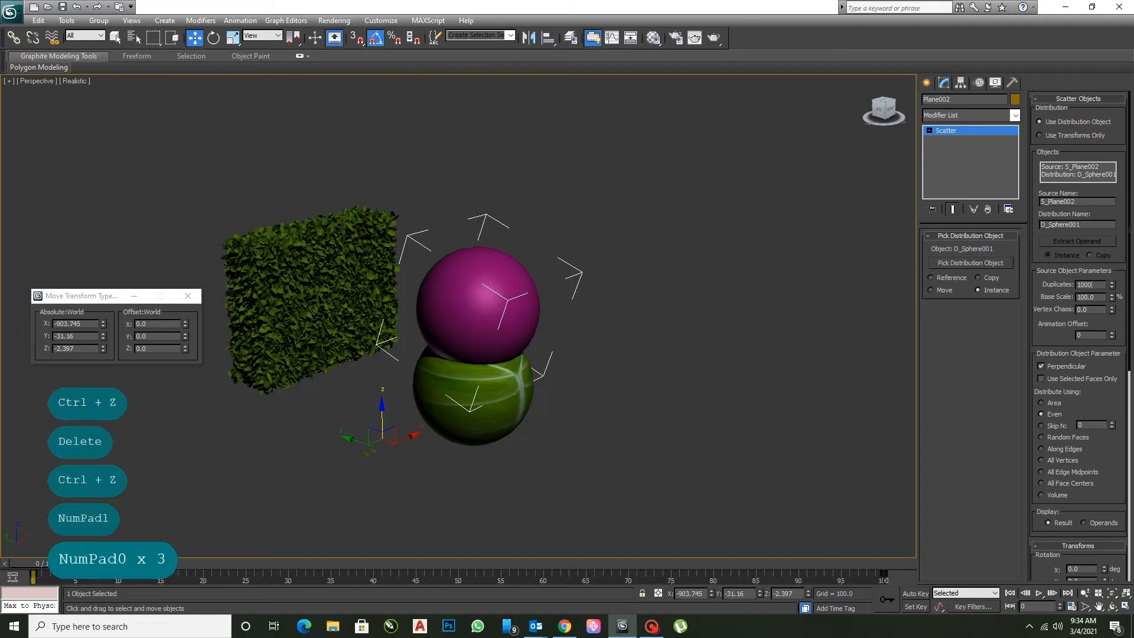
pyautogui.press('Return')
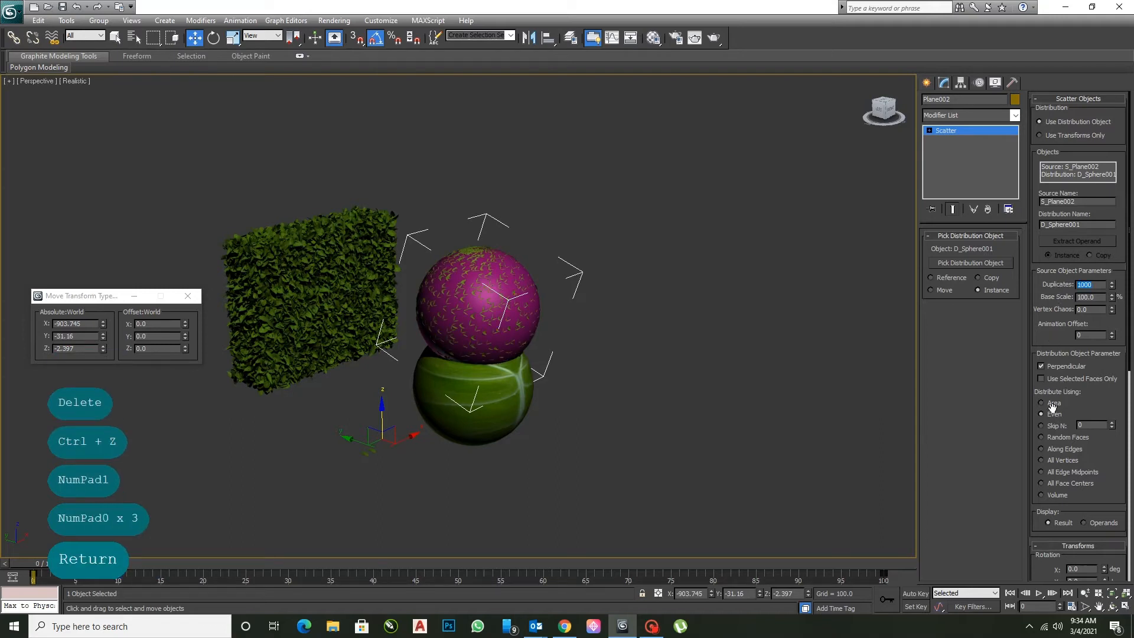
pyautogui.click(1052, 409)
pyautogui.click(1053, 406)
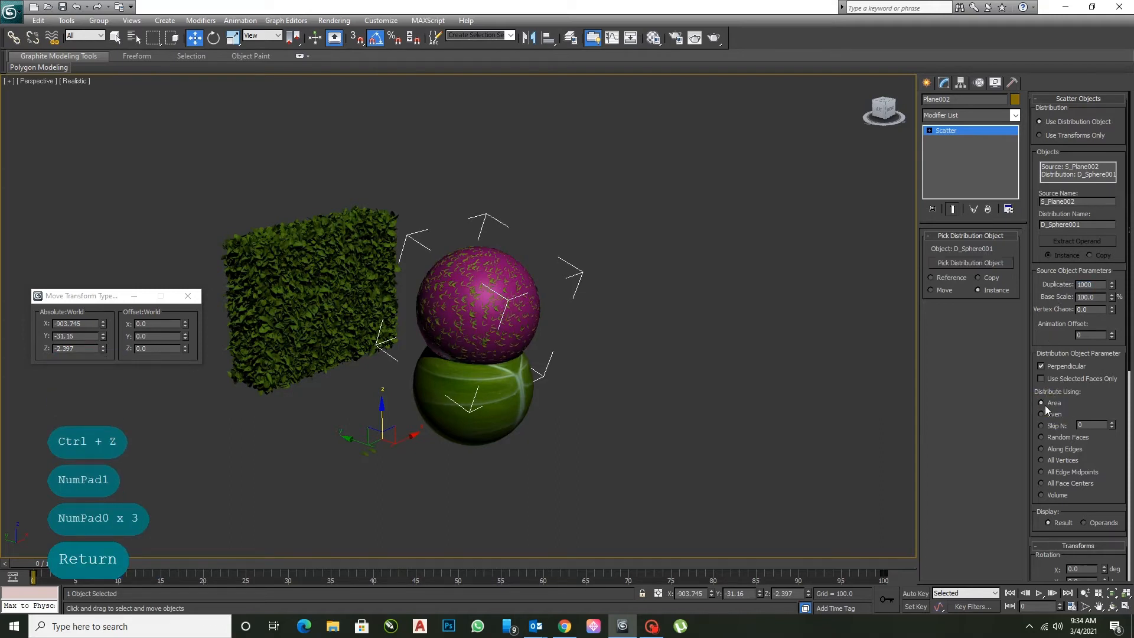
# Increase the sphere scatter's duplicates to 10000
pyautogui.doubleClick(1080, 285)
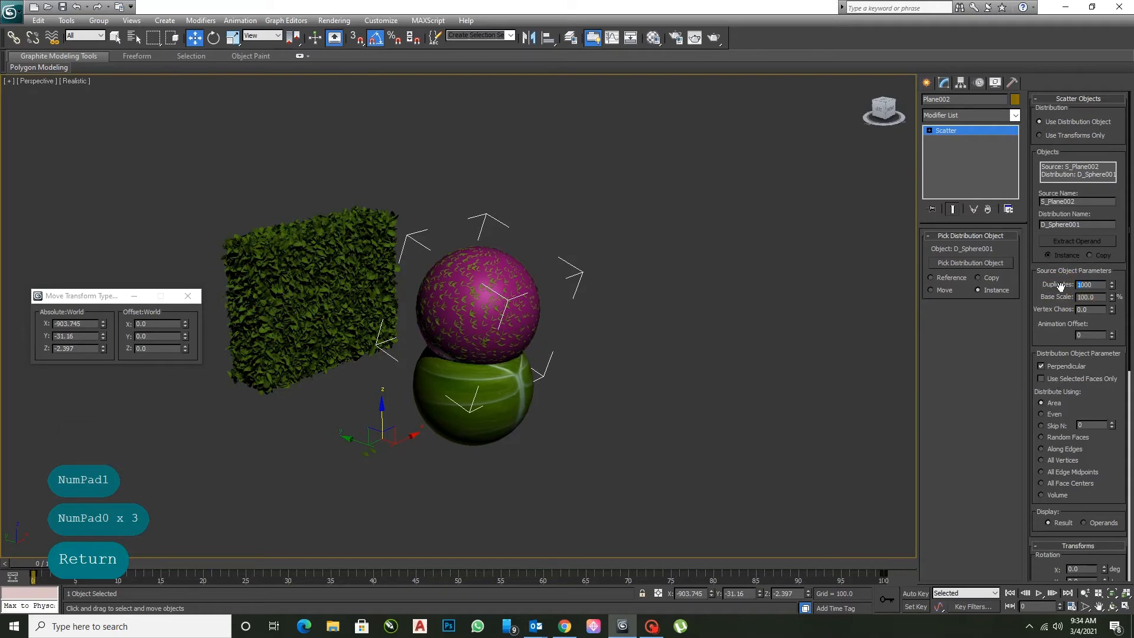
pyautogui.write('10000')
pyautogui.press('Return')
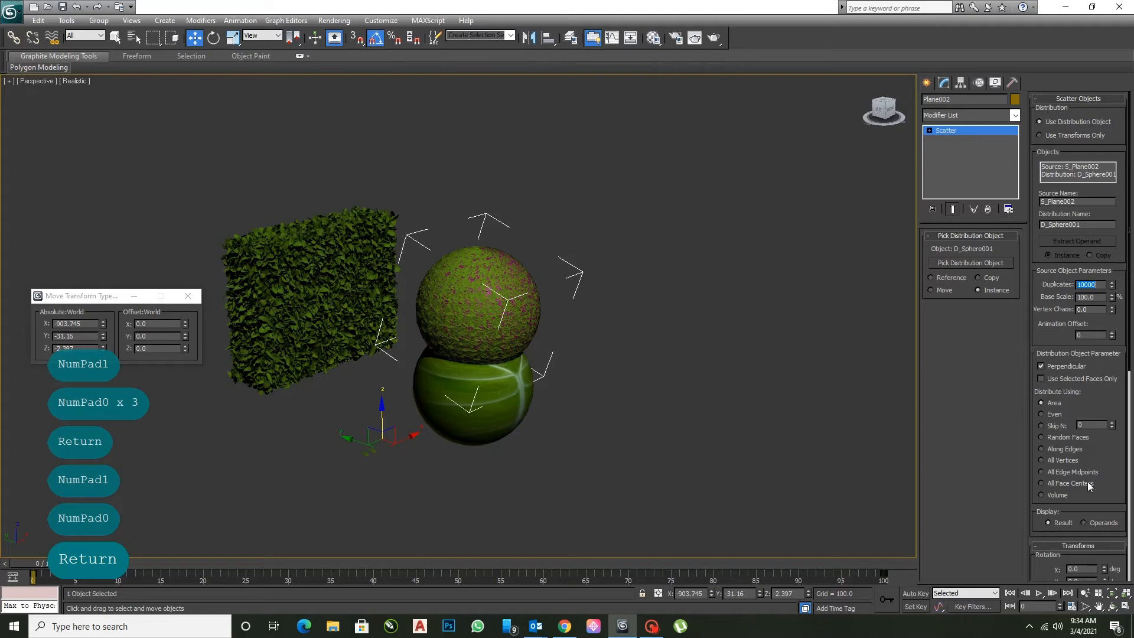
# Set the scattered leaves' transform rotation to 25 degrees on X and 25 degrees on Y
pyautogui.moveTo(1089, 486); pyautogui.dragTo(1101, 347)
pyautogui.doubleClick(1081, 431)
pyautogui.write('2')
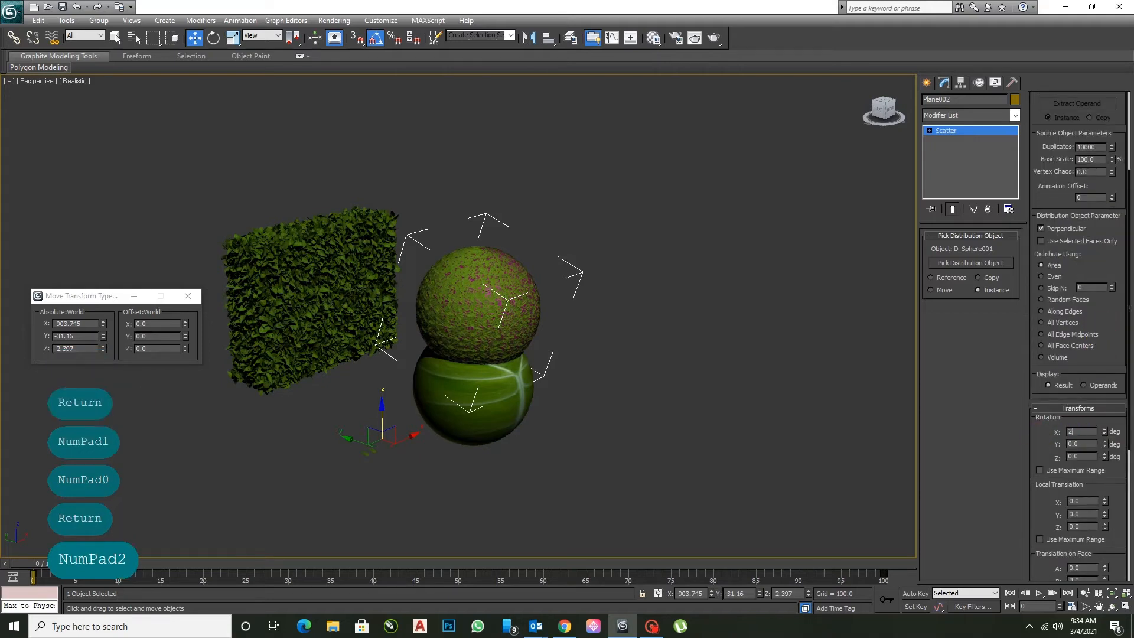
pyautogui.write('5')
pyautogui.press('Return')
pyautogui.doubleClick(1080, 444)
pyautogui.write('25')
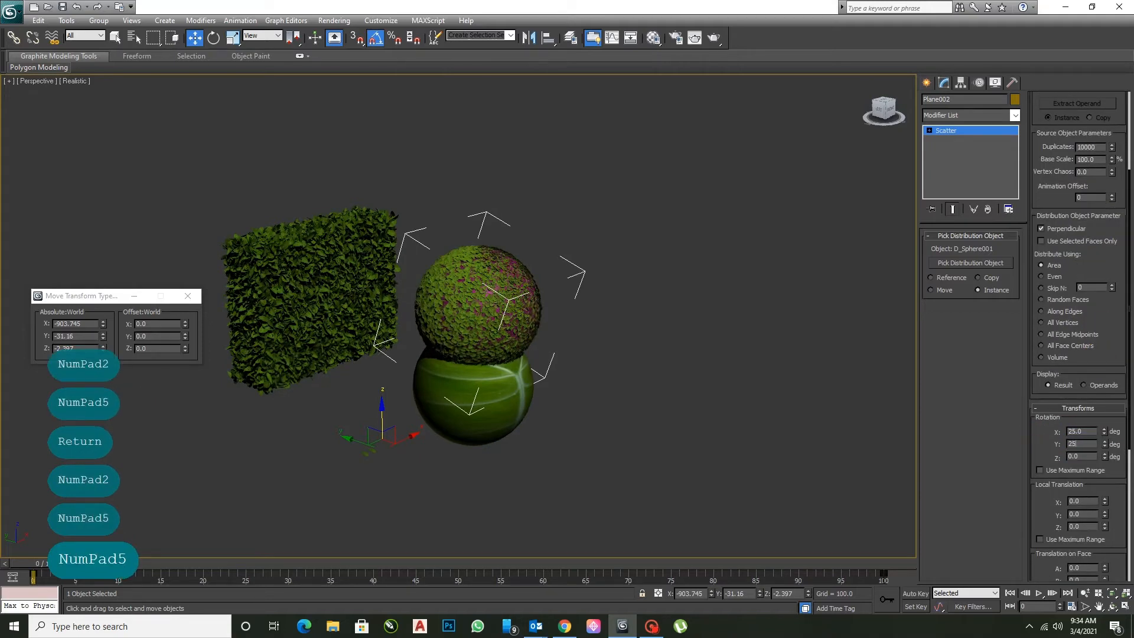
pyautogui.press('Return')
# Set the scattered leaves' transform rotation on Z to 90 degrees
pyautogui.doubleClick(1081, 456)
pyautogui.write('9')
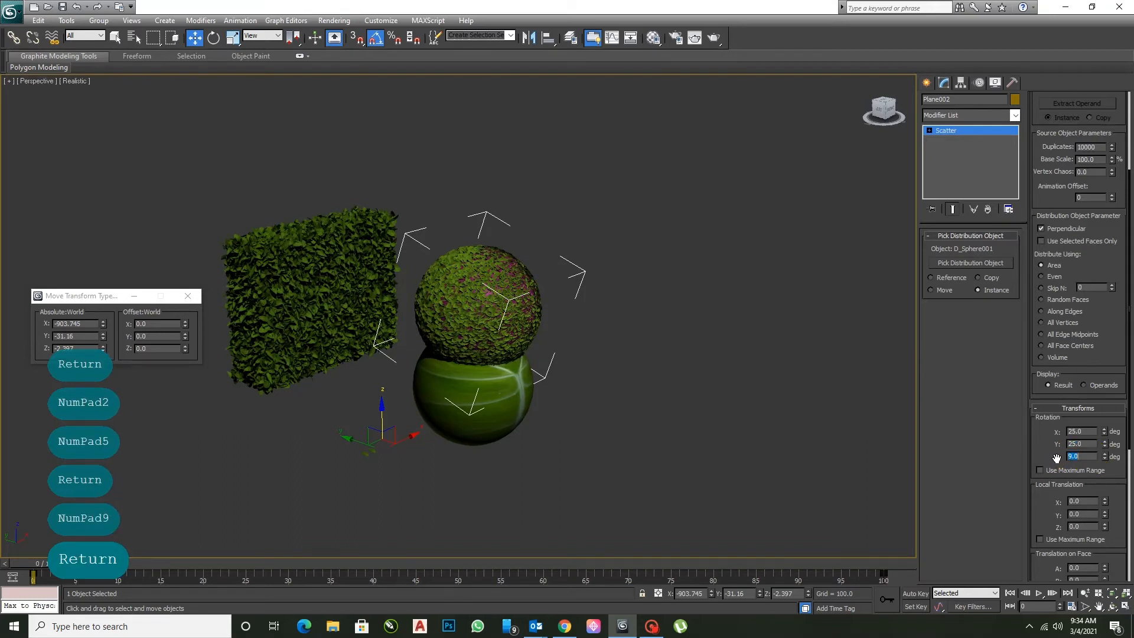
pyautogui.click(1066, 458)
pyautogui.write('0')
pyautogui.press('Return')
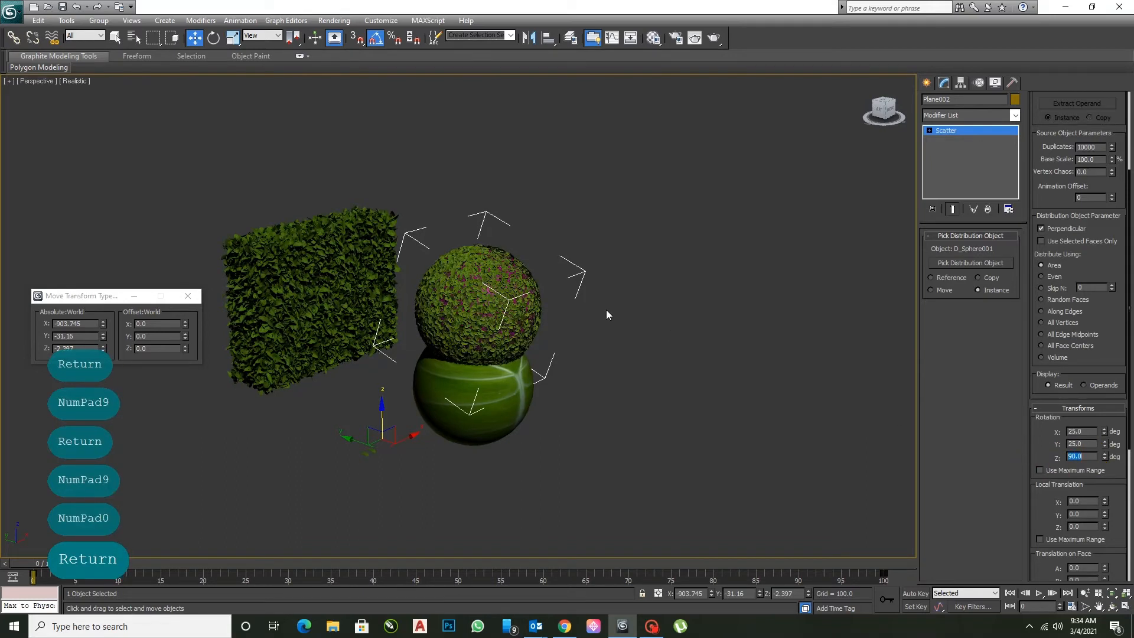
# Set the scattered leaves' transform rotation to 90 degrees on X and 90 degrees on Y
pyautogui.click(519, 303)
pyautogui.scroll(6, 497, 306)
pyautogui.click(611, 267)
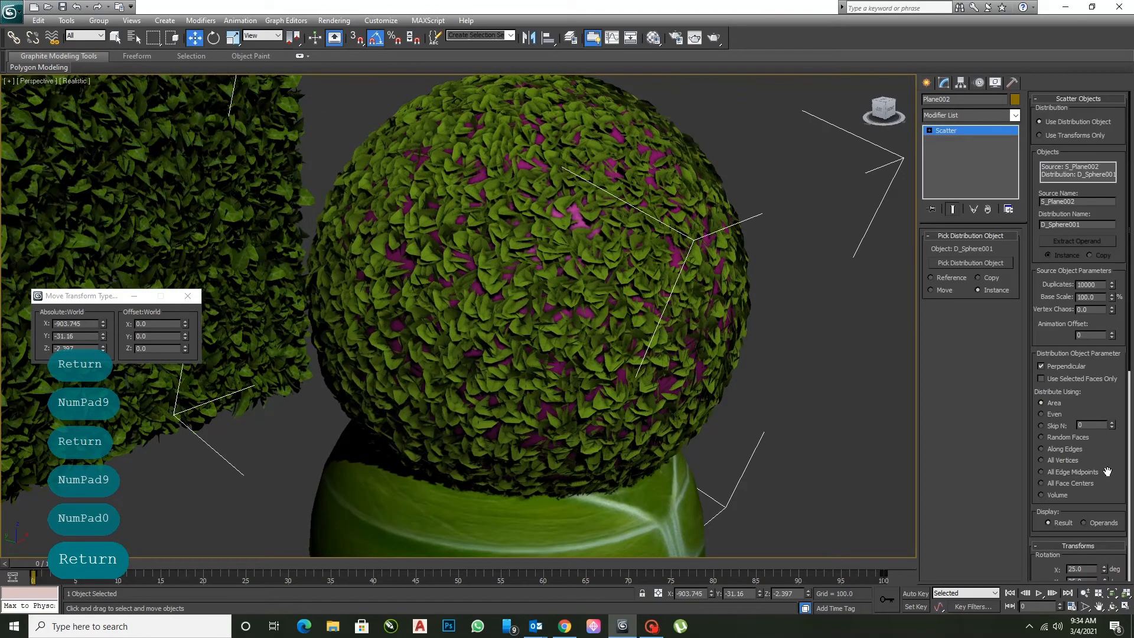
pyautogui.moveTo(1116, 470); pyautogui.dragTo(1098, 231)
pyautogui.moveTo(1092, 328); pyautogui.dragTo(1005, 329)
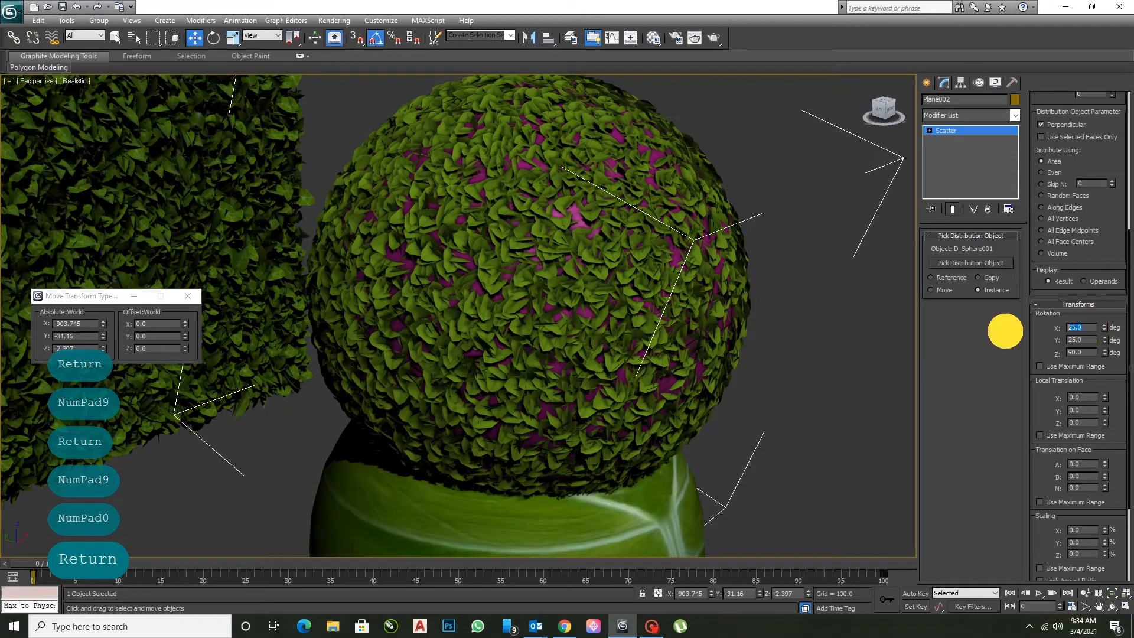
pyautogui.write('90')
pyautogui.press('Return')
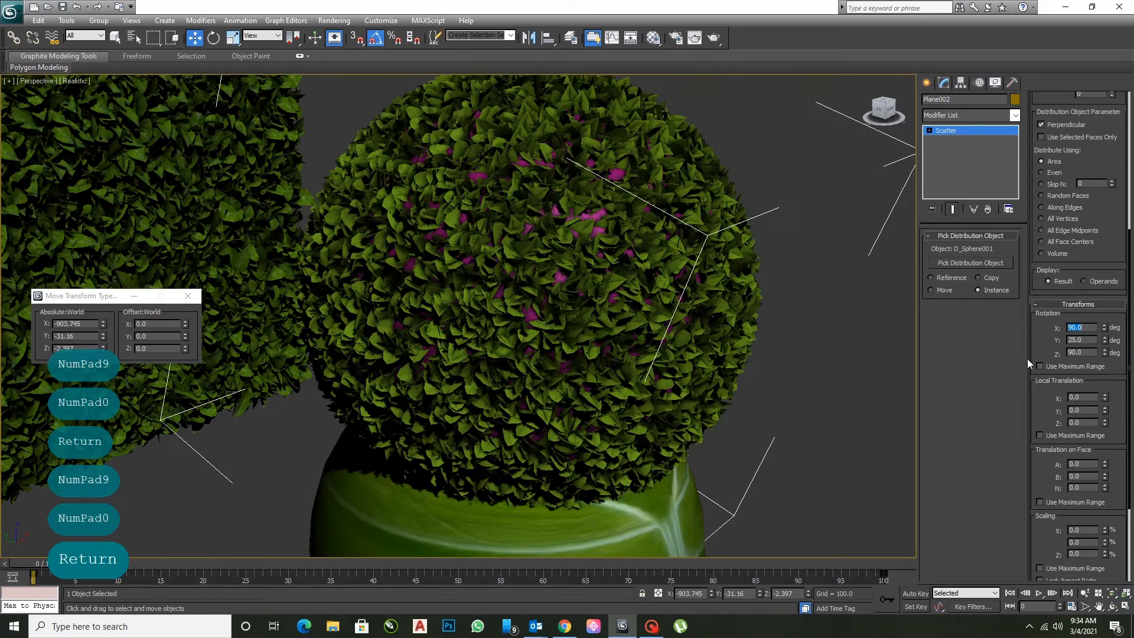
pyautogui.moveTo(1089, 341); pyautogui.dragTo(1040, 353)
pyautogui.write('90')
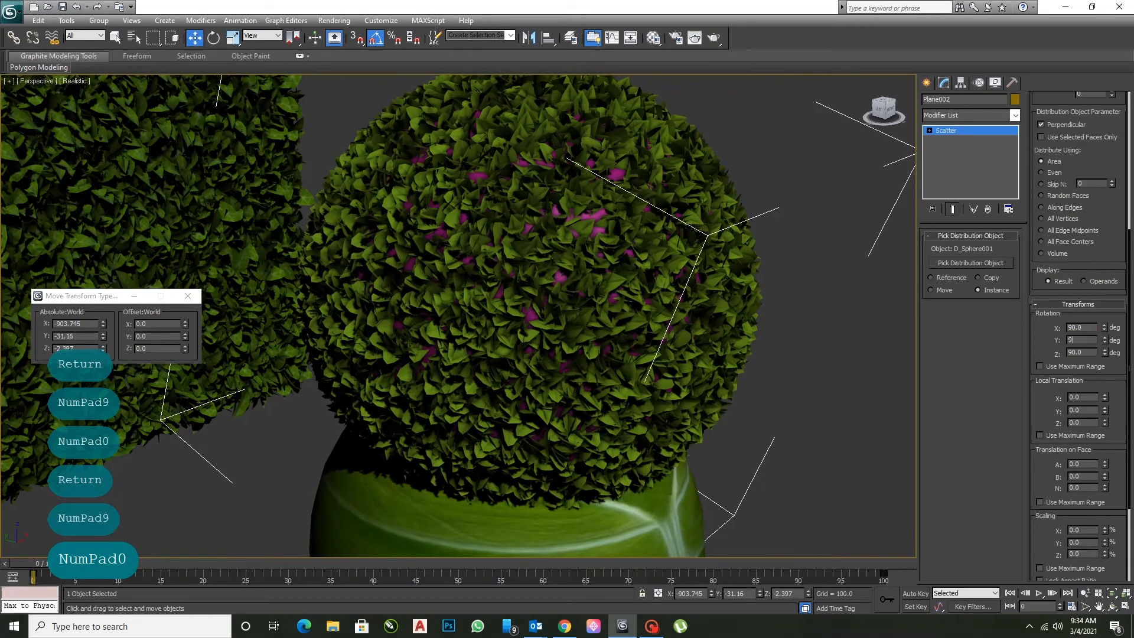
pyautogui.press('Return')
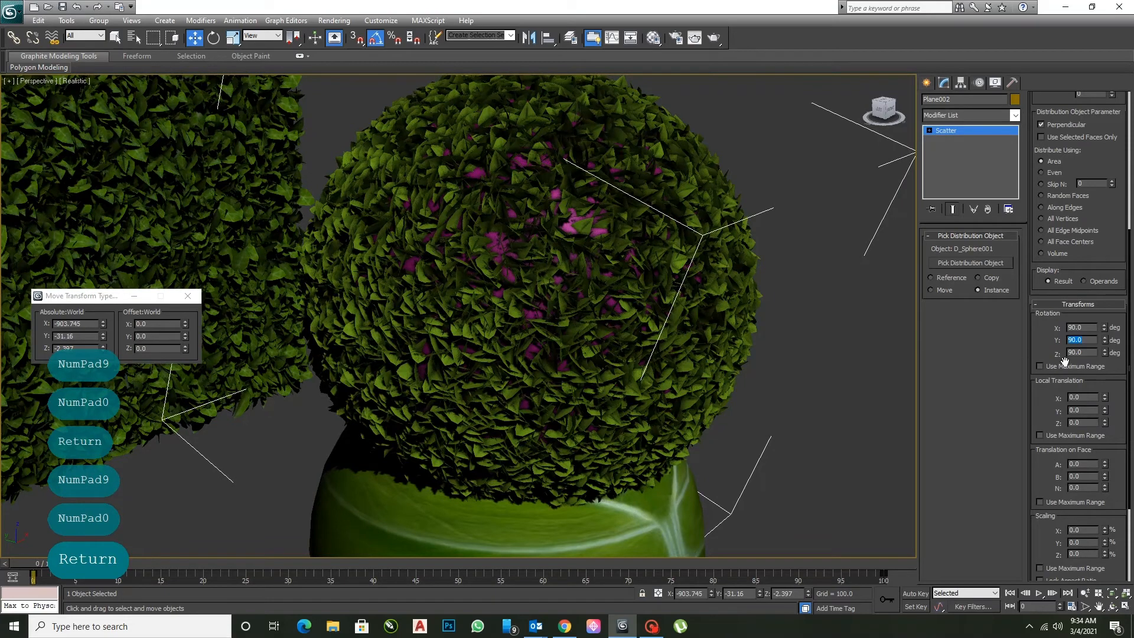
# Set the scattered leaves' local translation to 5 on X, Y and Z
pyautogui.moveTo(1042, 463); pyautogui.dragTo(1041, 433)
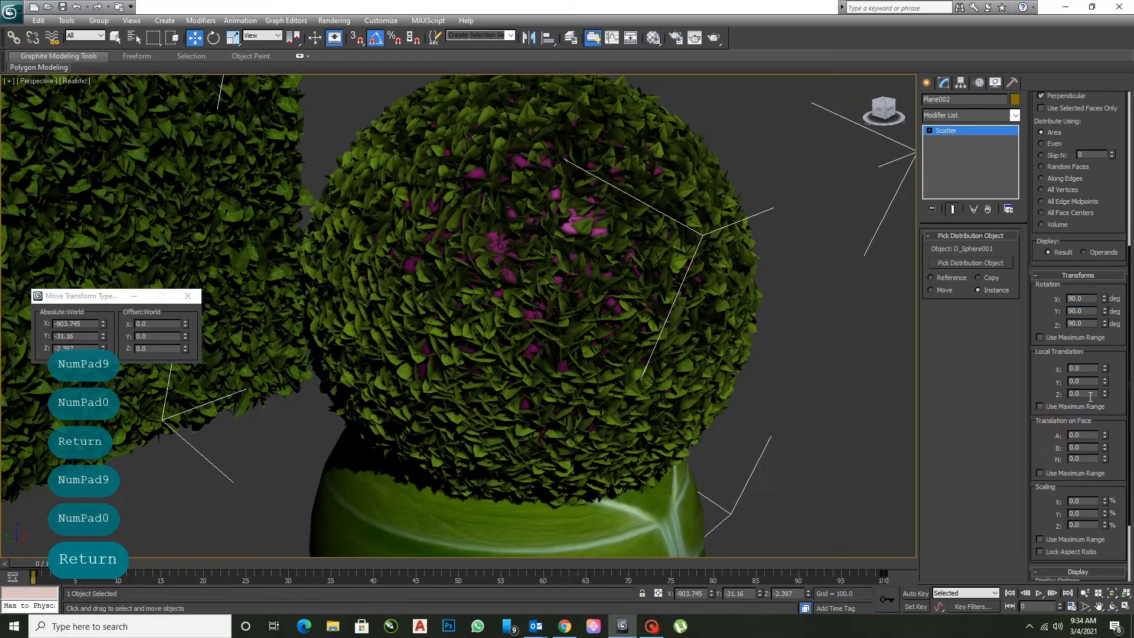
pyautogui.moveTo(1107, 367); pyautogui.dragTo(1103, 353)
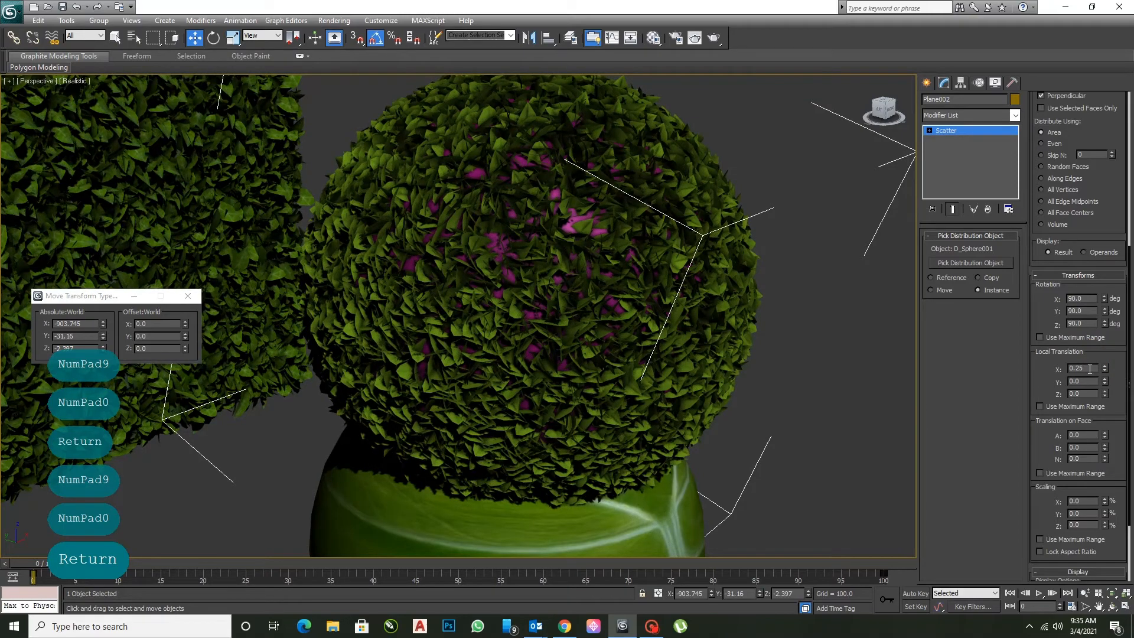
pyautogui.doubleClick(1066, 370)
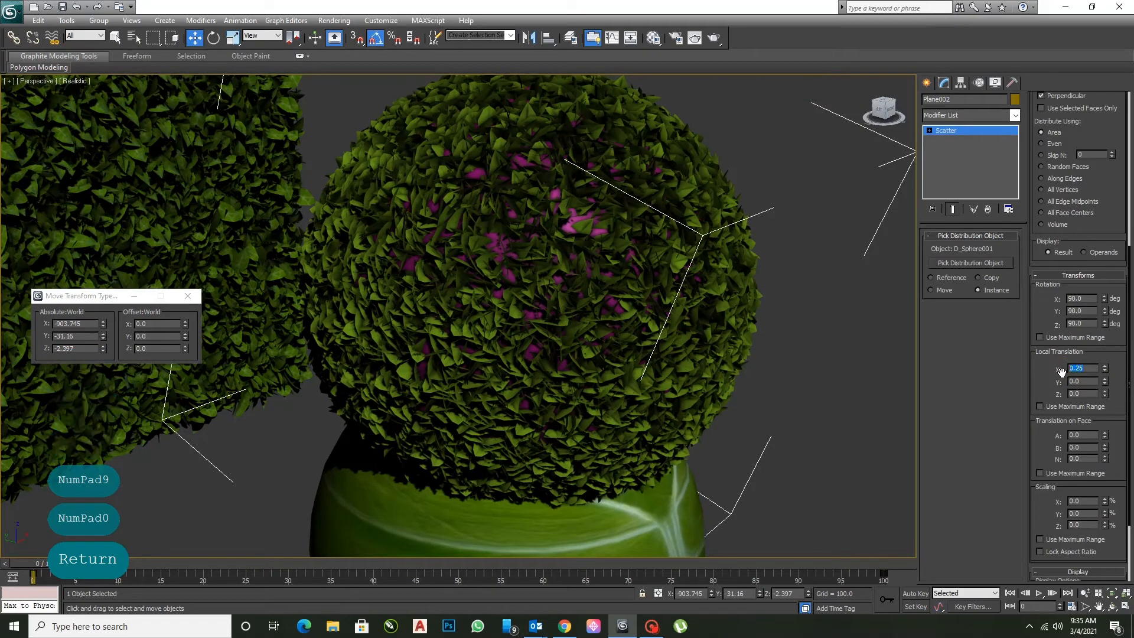
pyautogui.write('5')
pyautogui.press('Return')
pyautogui.doubleClick(1084, 381)
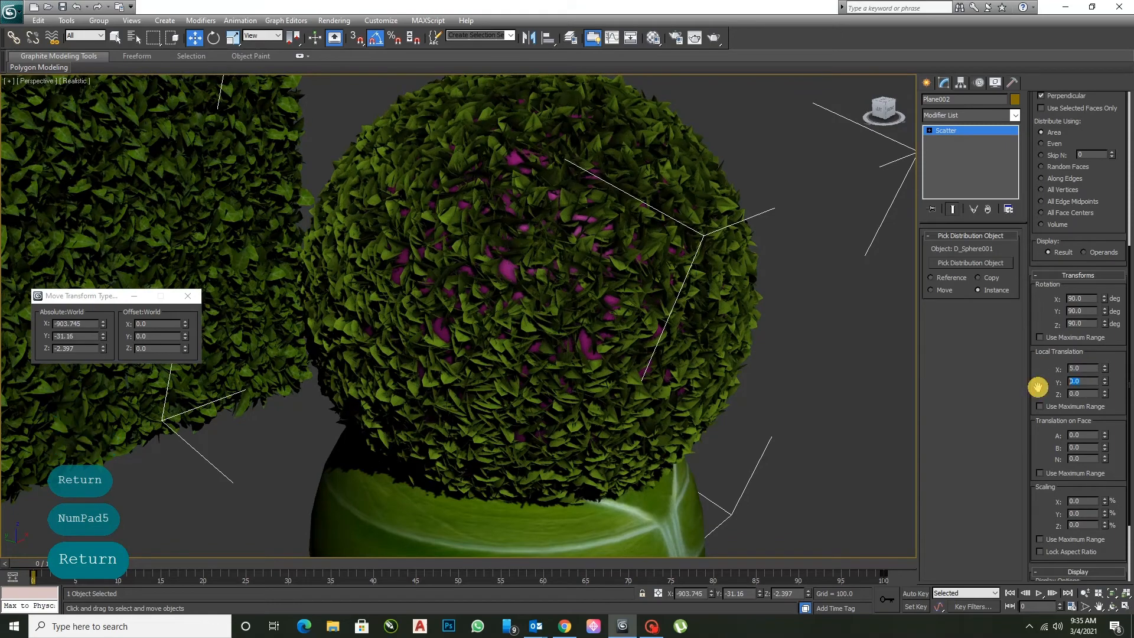
pyautogui.write('5')
pyautogui.press('Return')
pyautogui.doubleClick(1077, 394)
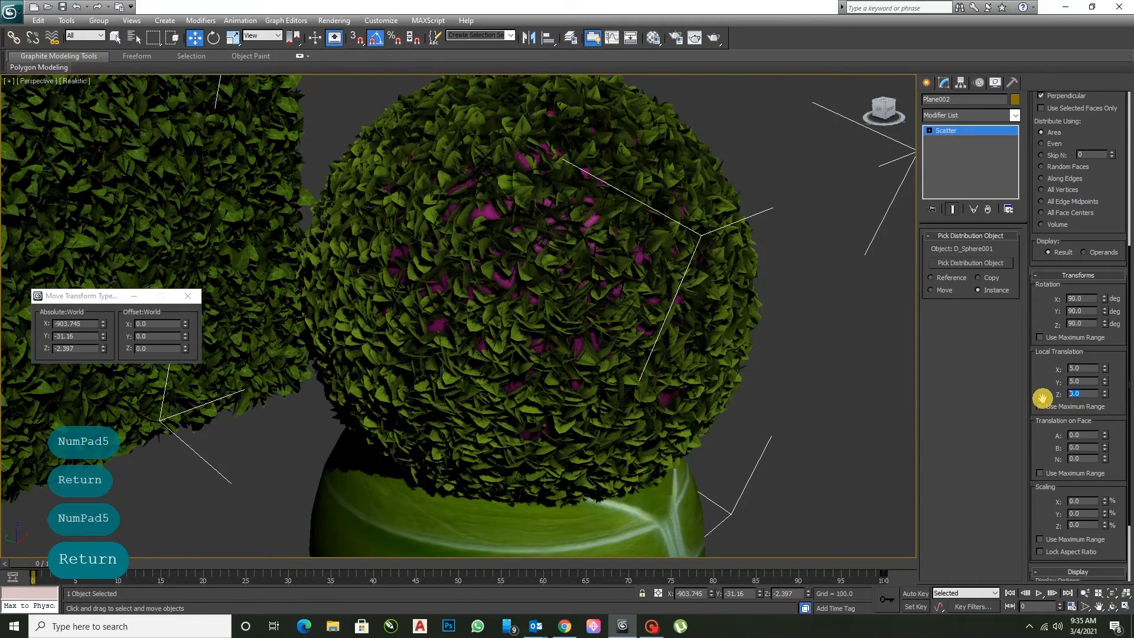
pyautogui.write('5')
pyautogui.press('Return')
# Set the scattered leaves' transform scaling to 5% on X, Y and Z
pyautogui.moveTo(1036, 451); pyautogui.dragTo(1043, 333)
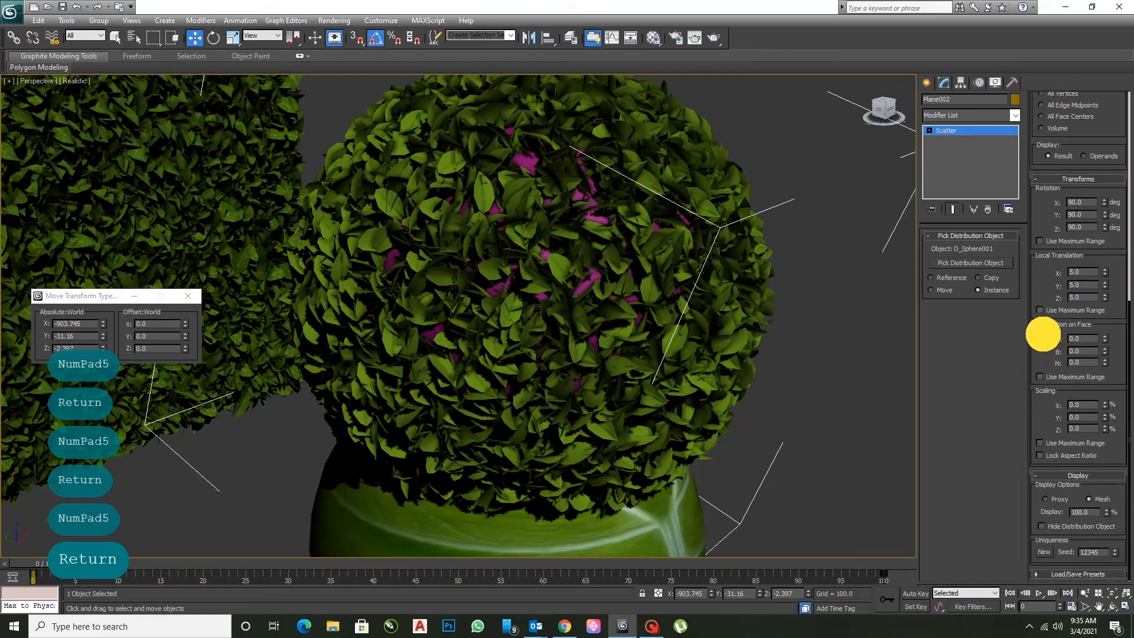
pyautogui.doubleClick(1066, 405)
pyautogui.write('2')
pyautogui.press('Return')
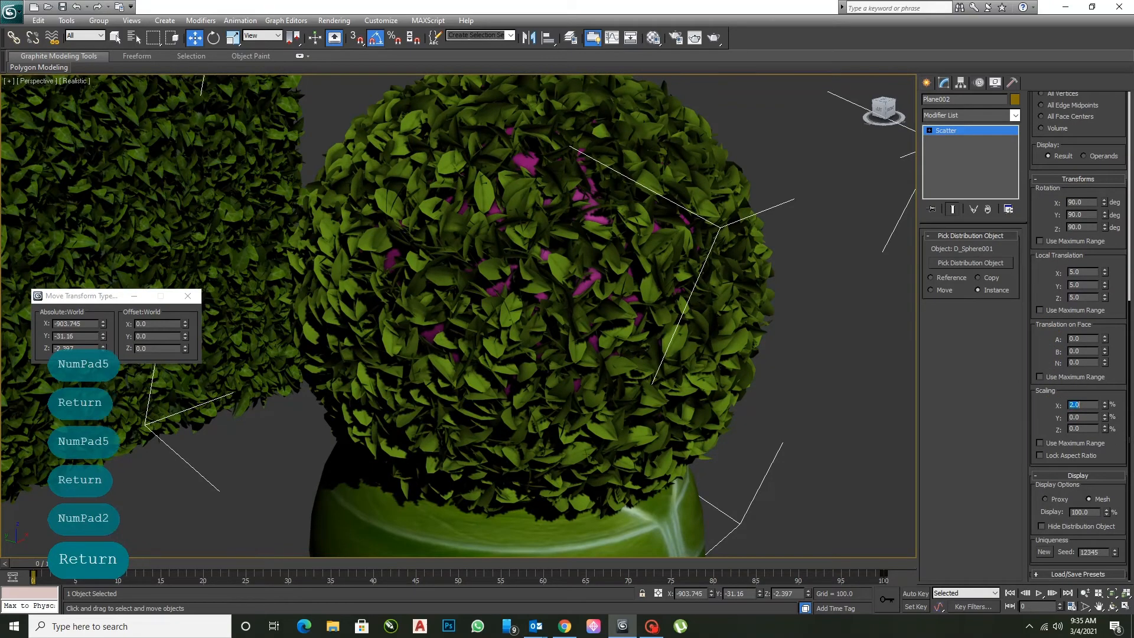
pyautogui.doubleClick(1082, 417)
pyautogui.write('5')
pyautogui.press('Return')
pyautogui.doubleClick(1060, 429)
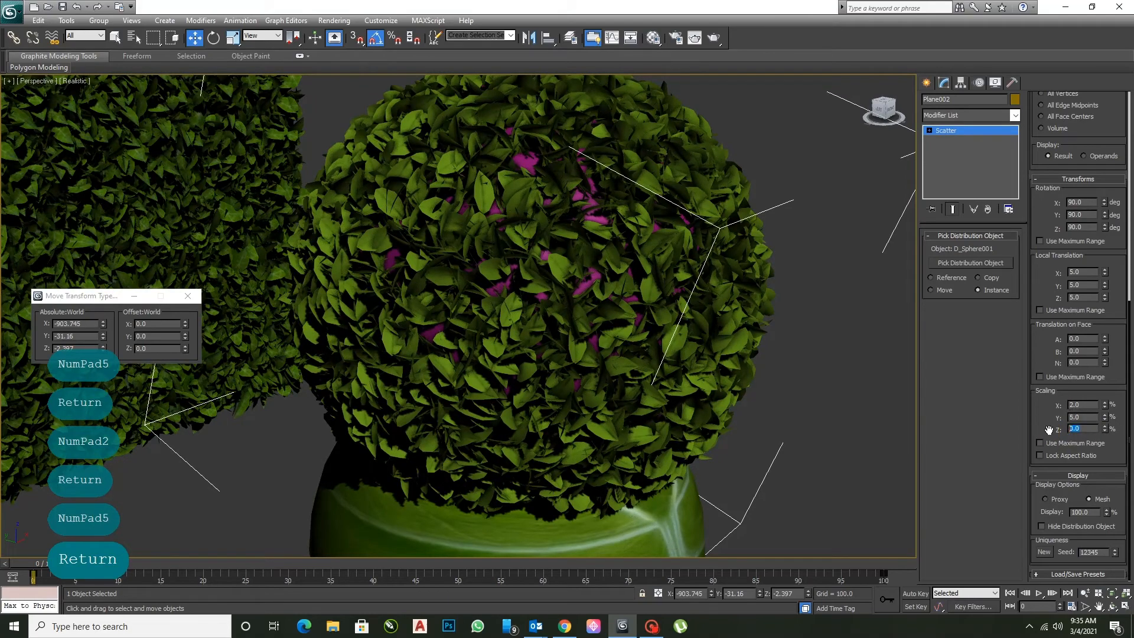
pyautogui.write('5')
pyautogui.press('Return')
pyautogui.doubleClick(1085, 407)
pyautogui.write('5')
pyautogui.press('Return')
# Try local X translations of 100 and 10 on the scattered leaves, and settle on 50
pyautogui.moveTo(1048, 344)
pyautogui.mouseDown()
pyautogui.moveTo(1050, 461)
pyautogui.moveTo(1043, 359)
pyautogui.mouseUp()
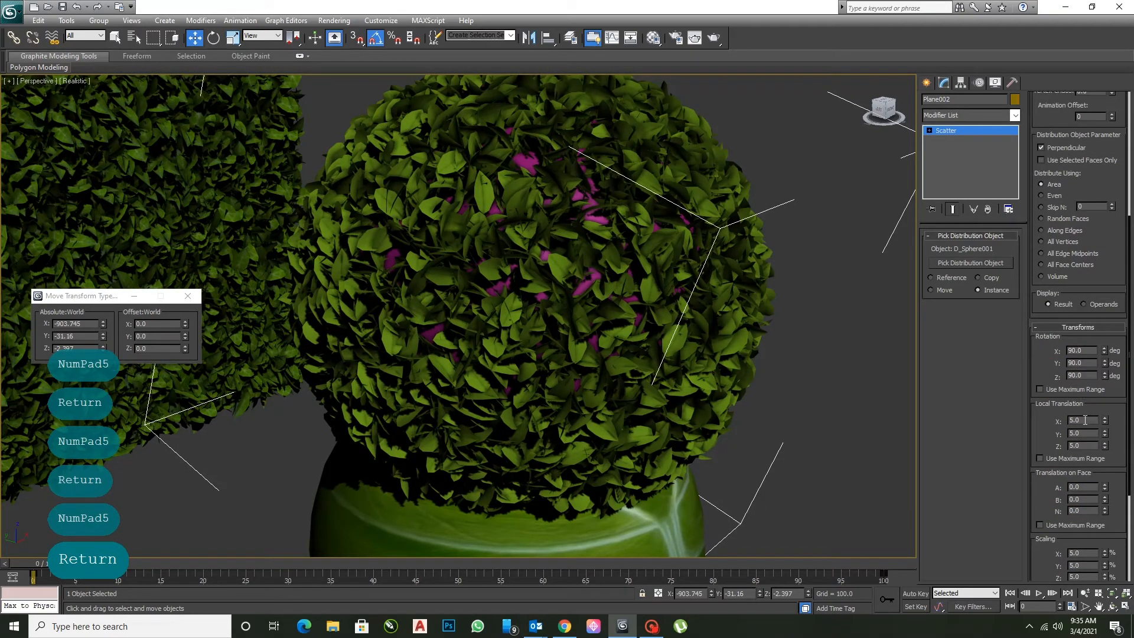
pyautogui.click(1051, 424)
pyautogui.write('100')
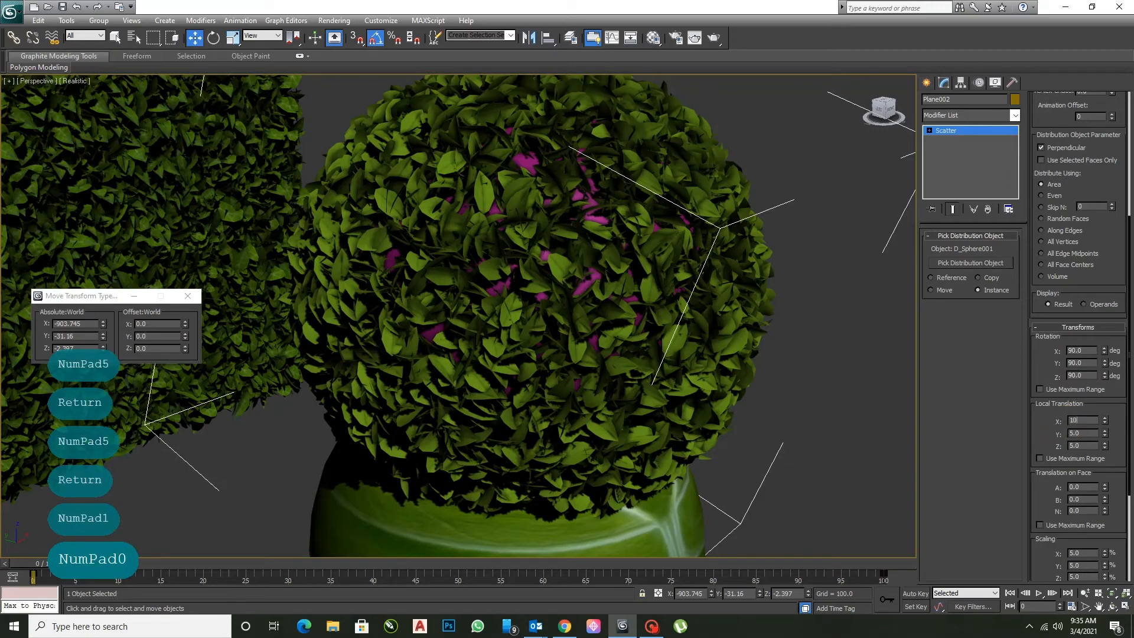
pyautogui.press('Return')
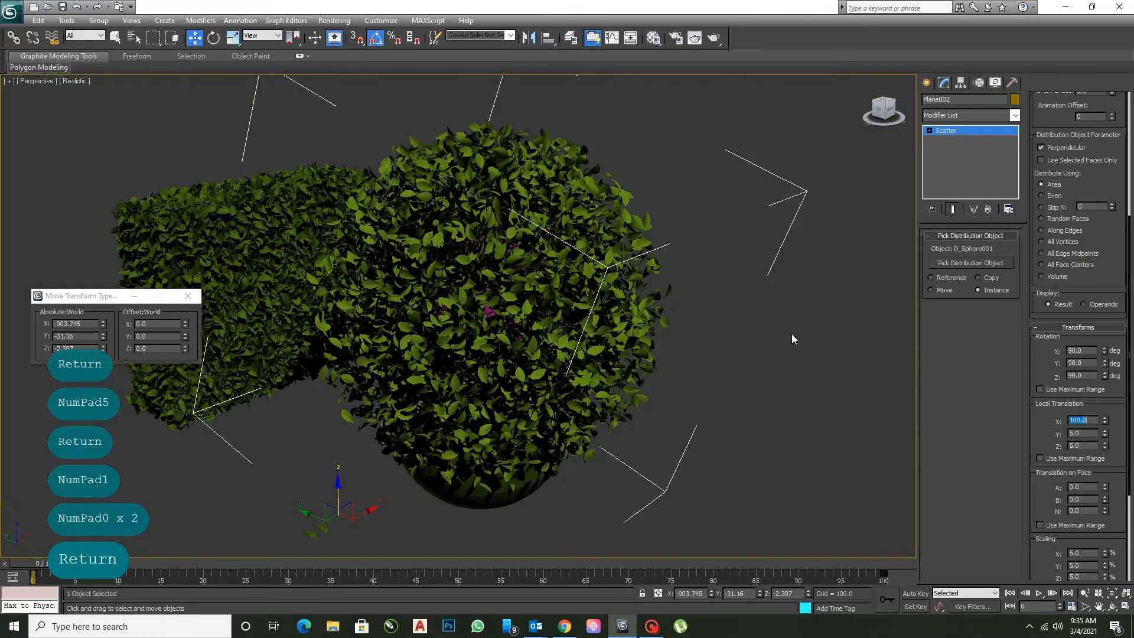
pyautogui.write('10')
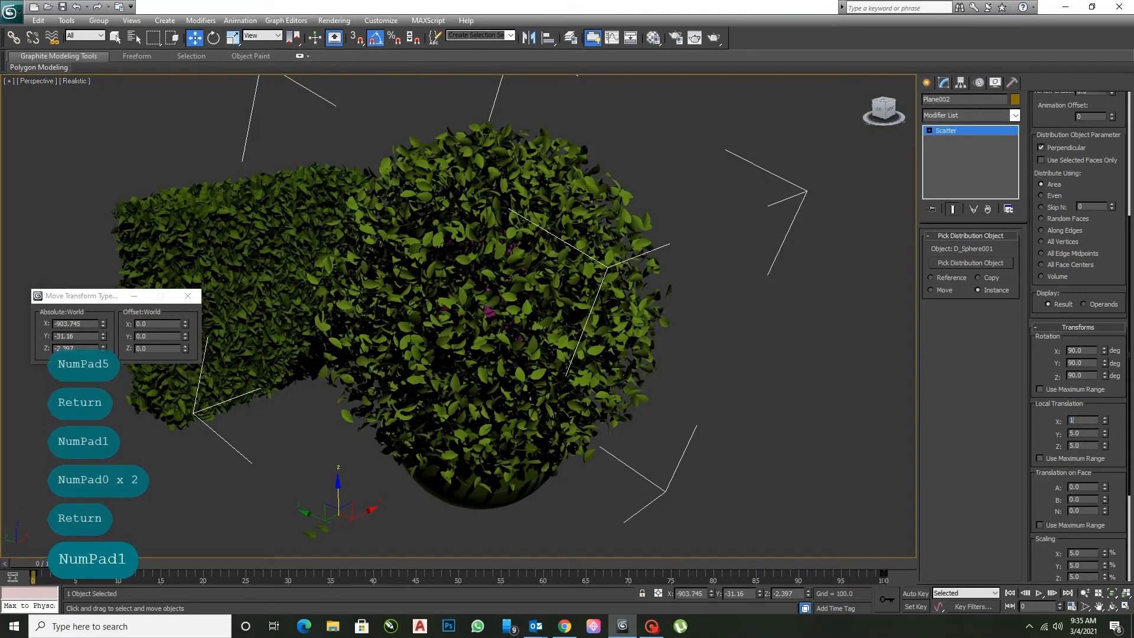
pyautogui.press('Return')
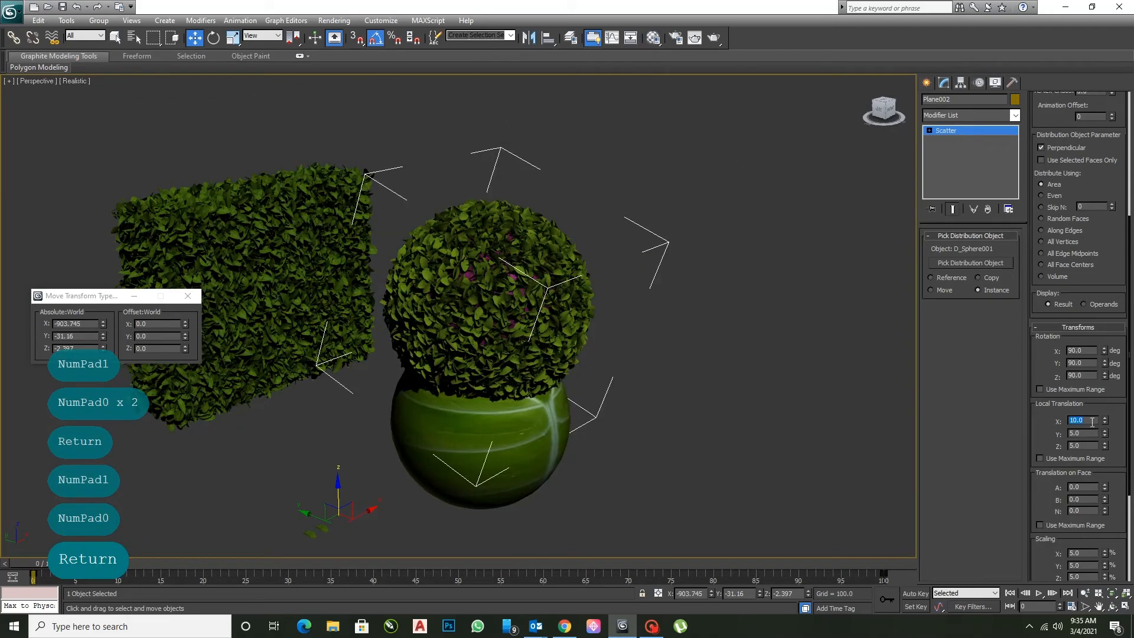
pyautogui.write('50')
pyautogui.press('Return')
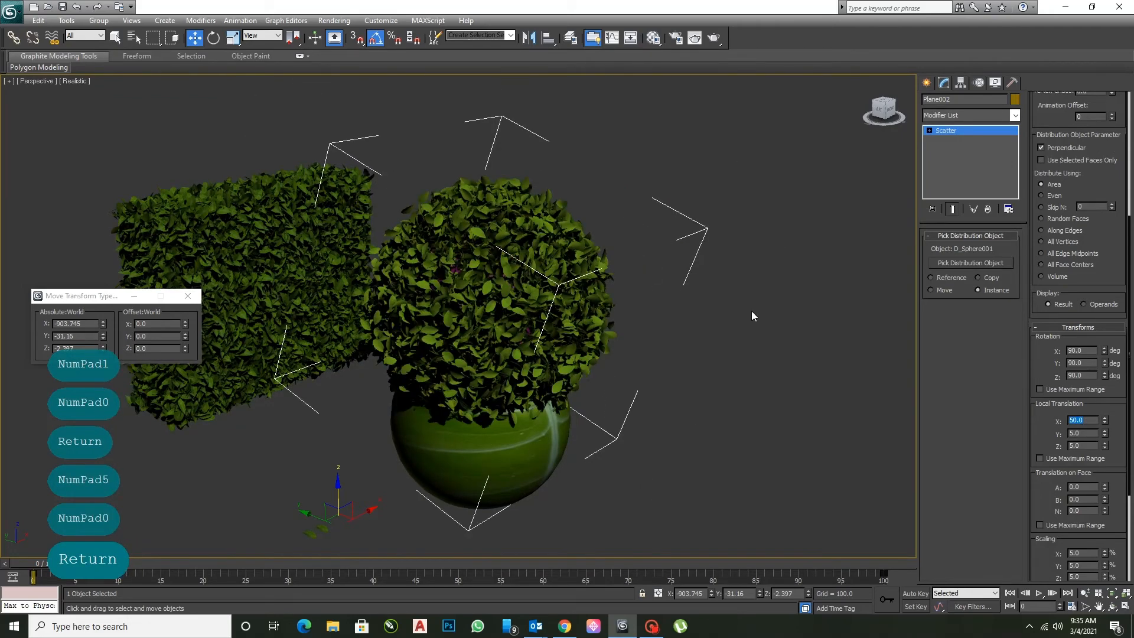
# Move the spherical leaf scatter down off the source sphere to about Z -603
pyautogui.click(750, 310)
pyautogui.scroll(-2, 548, 355)
pyautogui.moveTo(547, 356)
pyautogui.keyDown('alt'); pyautogui.mouseDown(button='middle')
pyautogui.moveTo(504, 296)
pyautogui.moveTo(509, 324)
pyautogui.moveTo(551, 339)
pyautogui.mouseUp(button='middle'); pyautogui.keyUp('alt')
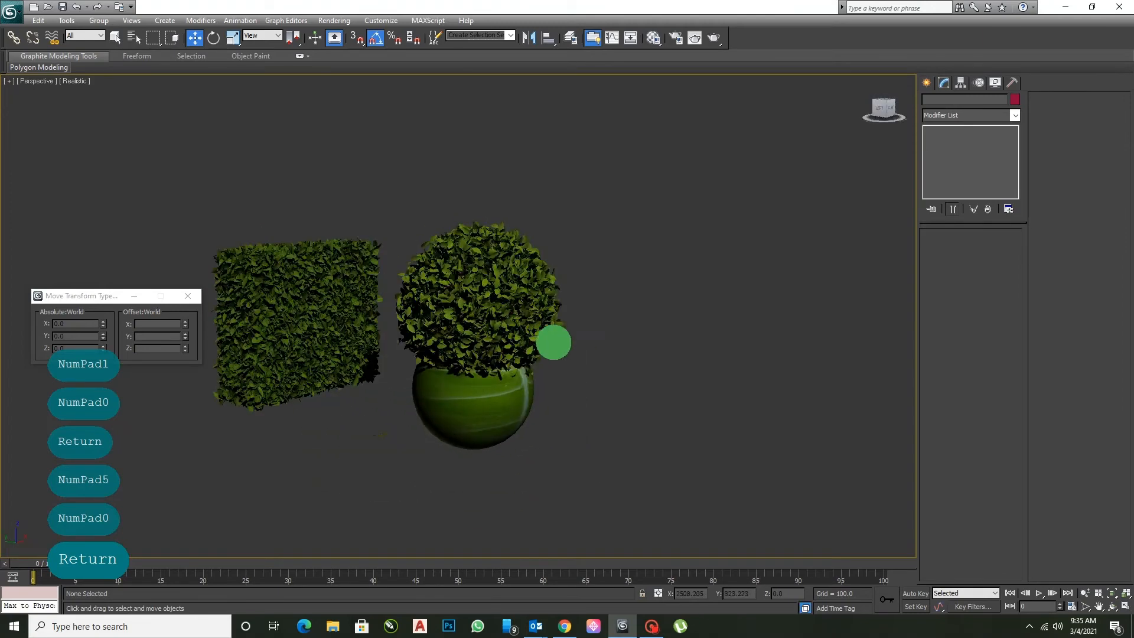
pyautogui.click(501, 389)
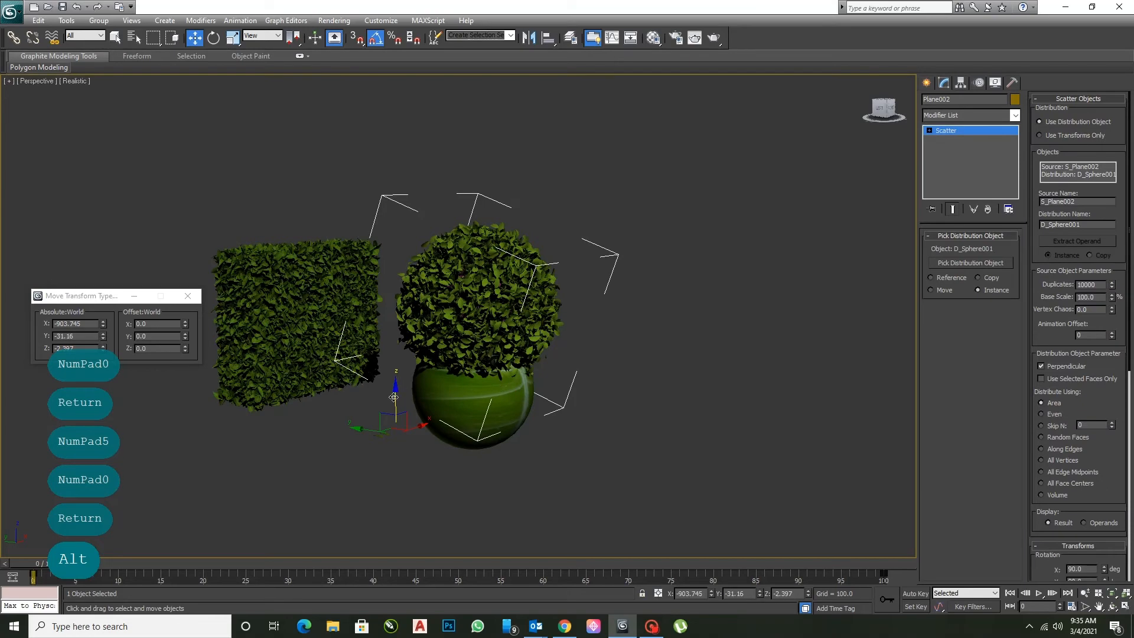
pyautogui.moveTo(394, 397); pyautogui.dragTo(400, 506)
# Frame the leaf scatter in a maximized Left viewport and shift it vertically to about Z -559
pyautogui.hotkey('alt', 'w')
pyautogui.hotkey('alt', 'w')
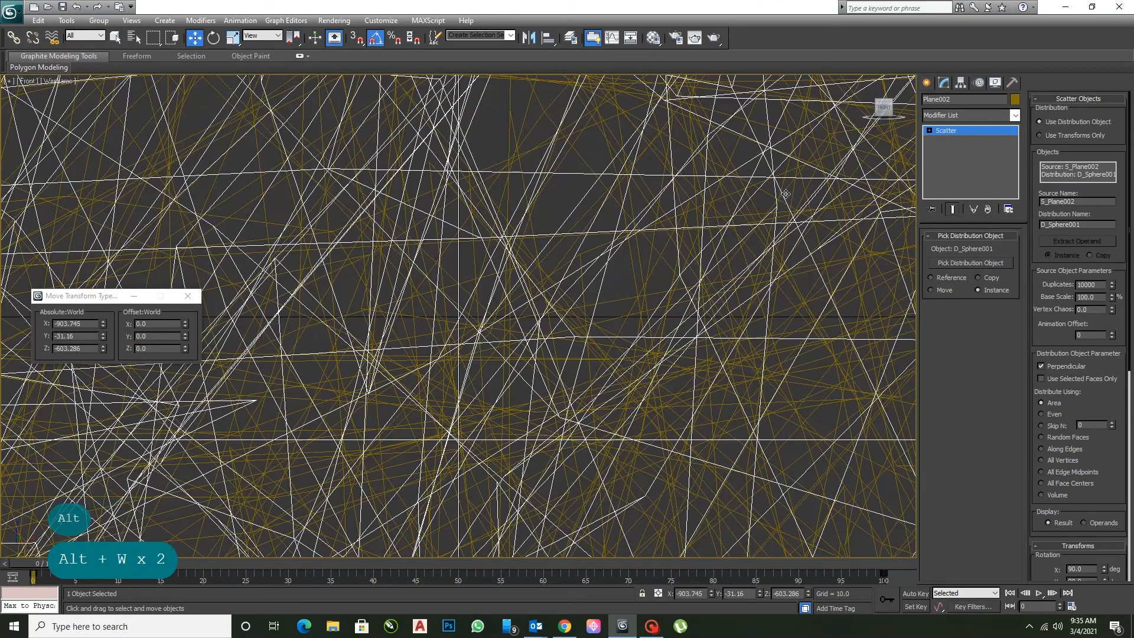
pyautogui.press('z')
pyautogui.hotkey('alt', 'w')
pyautogui.click(350, 443)
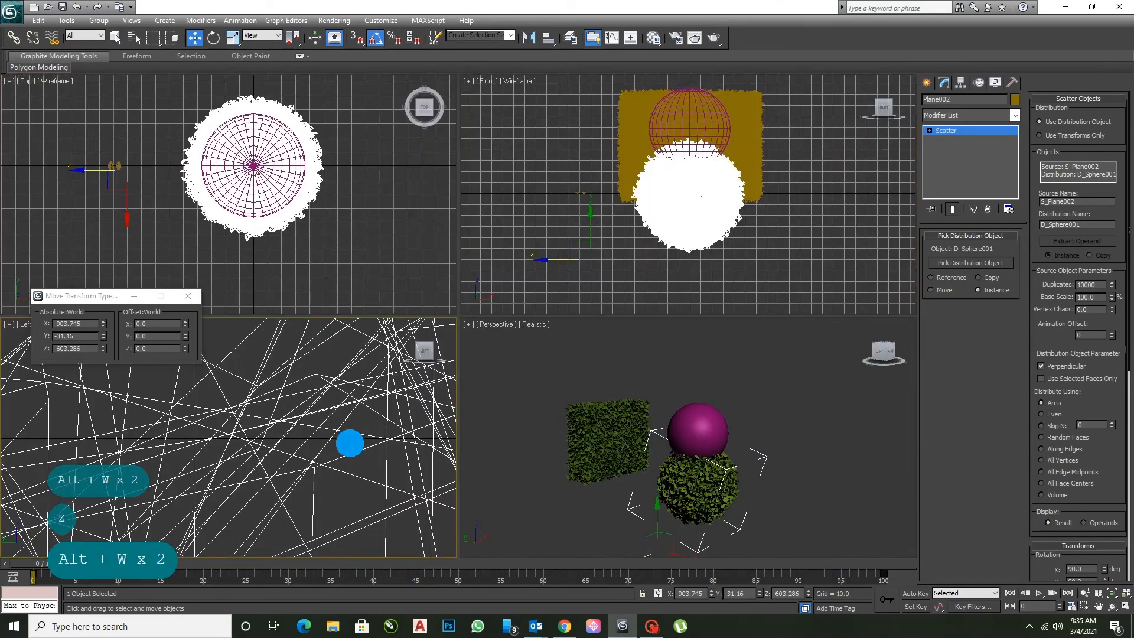
pyautogui.press('z')
pyautogui.moveTo(472, 459); pyautogui.dragTo(451, 447)
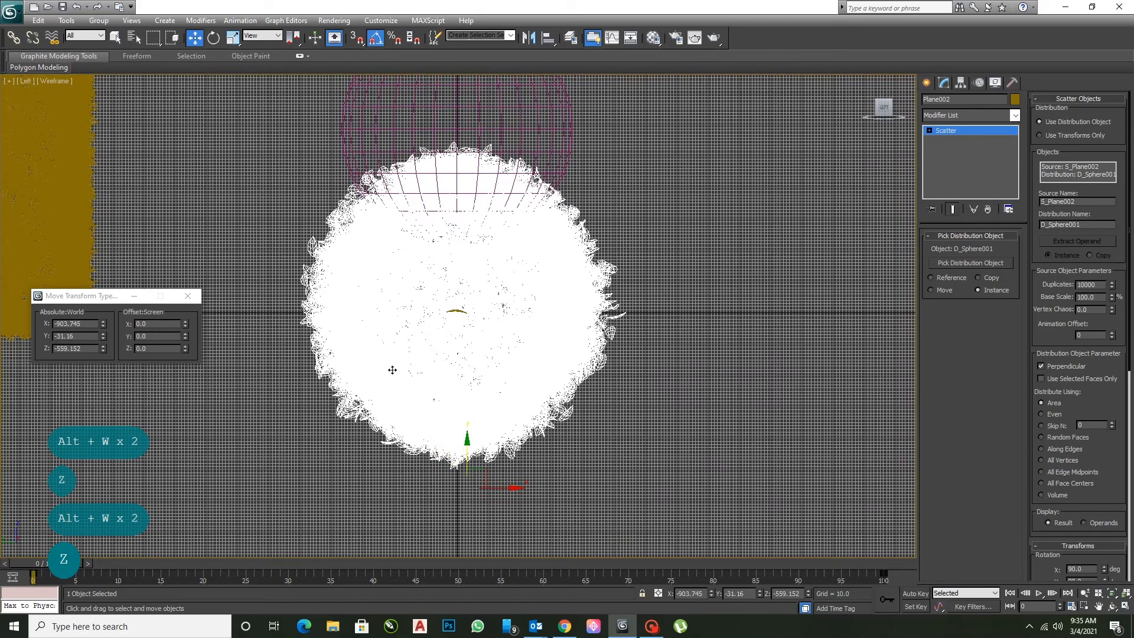
# Convert the spherical leaf scatter to an Editable Poly and move it up to about Z 277
pyautogui.rightClick(568, 320)
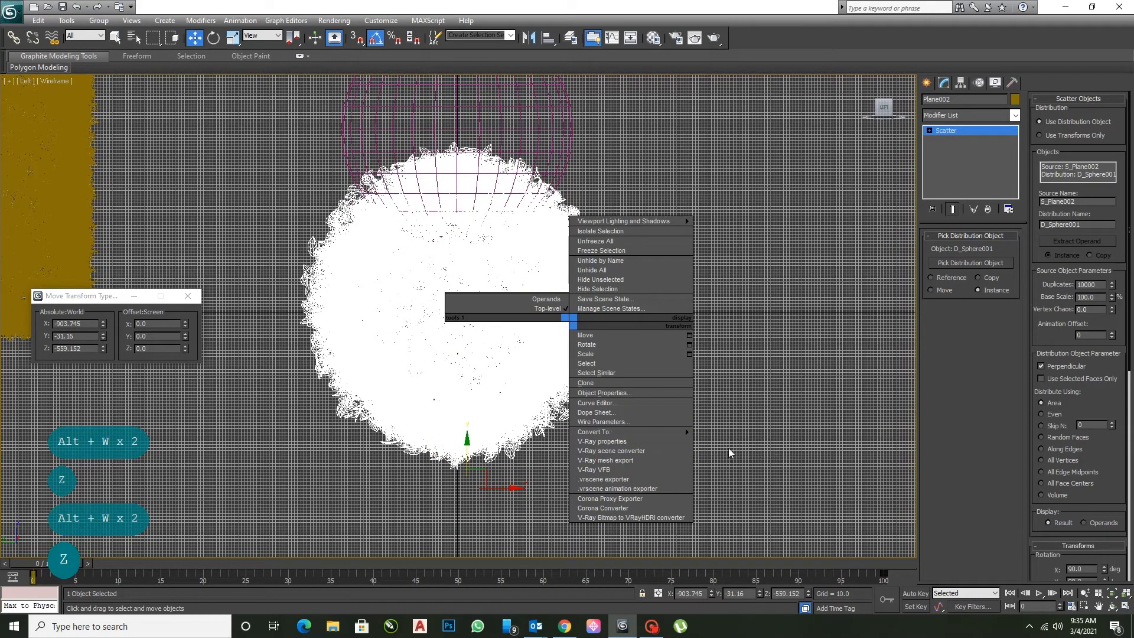
pyautogui.moveTo(697, 438)
pyautogui.click(759, 442)
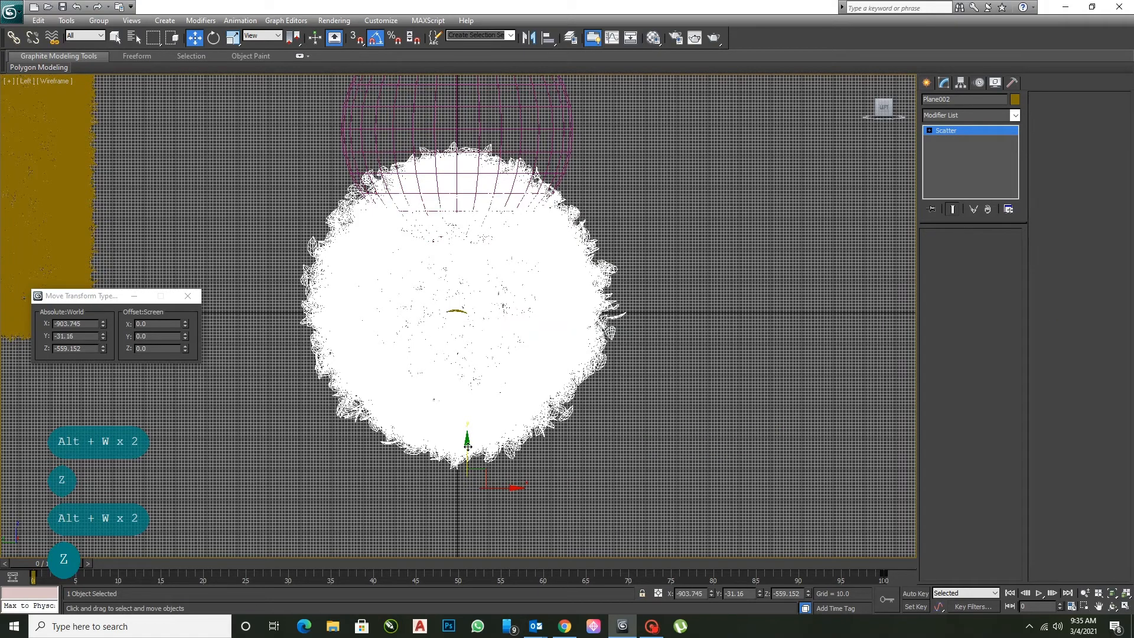
pyautogui.moveTo(466, 452); pyautogui.dragTo(450, 189)
# Delete the original source sphere, leaving the leaf ball in place
pyautogui.click(452, 245)
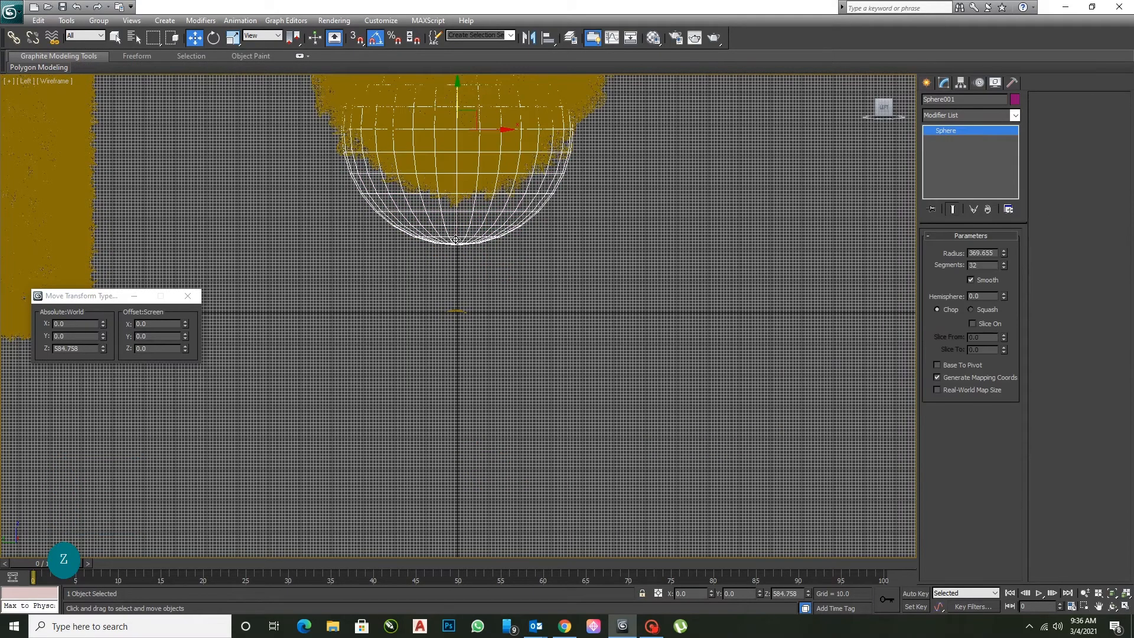
pyautogui.press('Delete')
pyautogui.hotkey('alt', 'w')
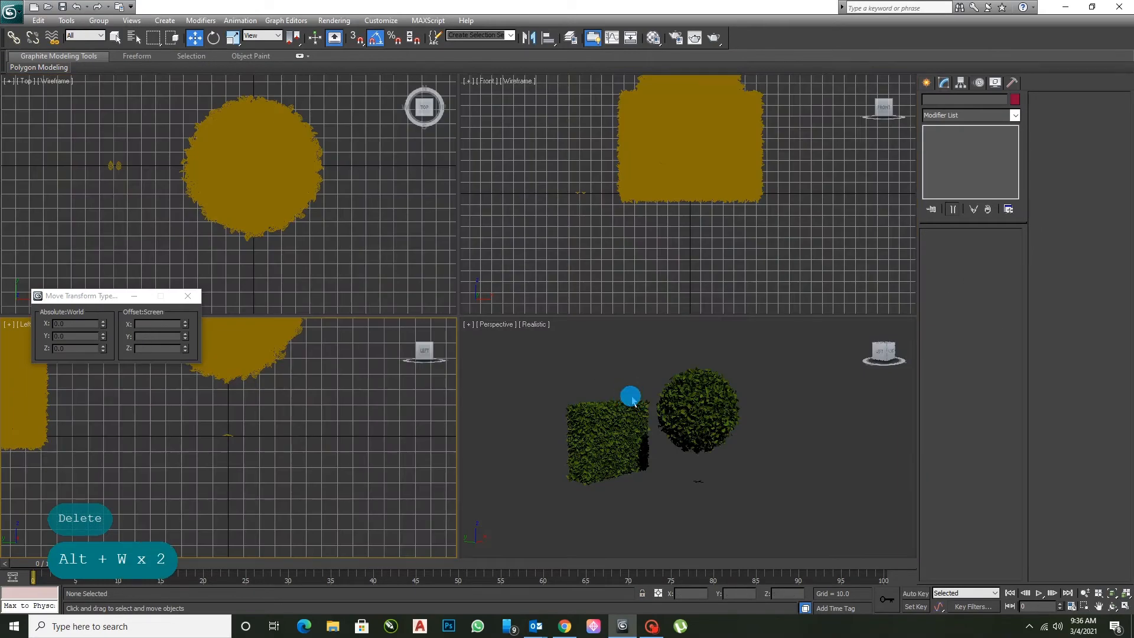
# Raise the leaf ball in the Perspective viewport to about Z 431
pyautogui.click(689, 402)
pyautogui.hotkey('alt', 'w')
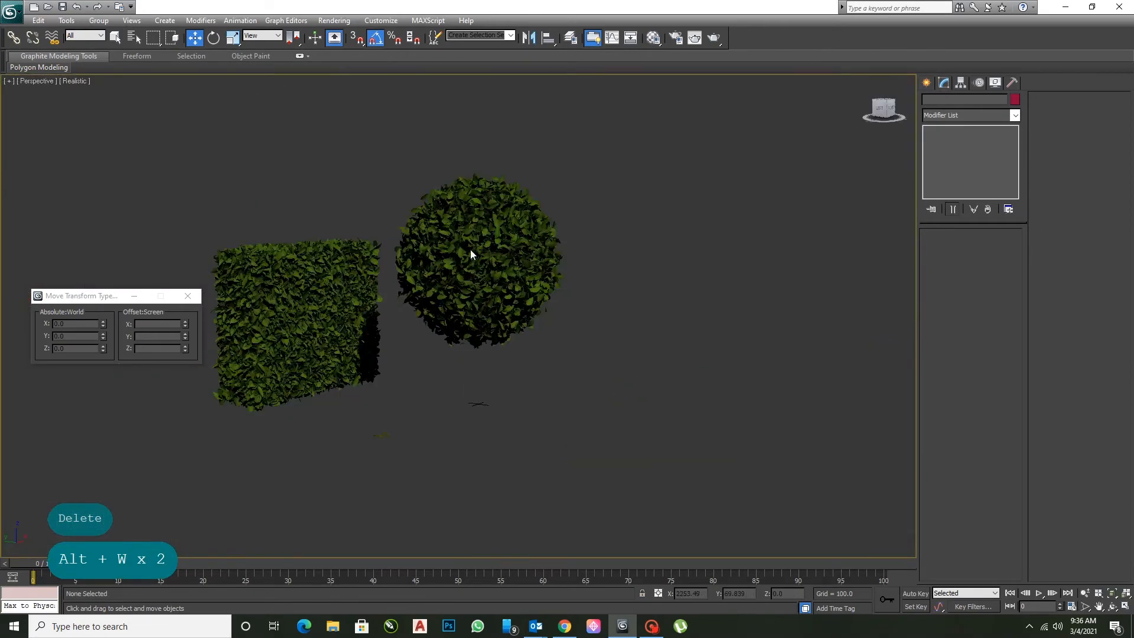
pyautogui.click(470, 250)
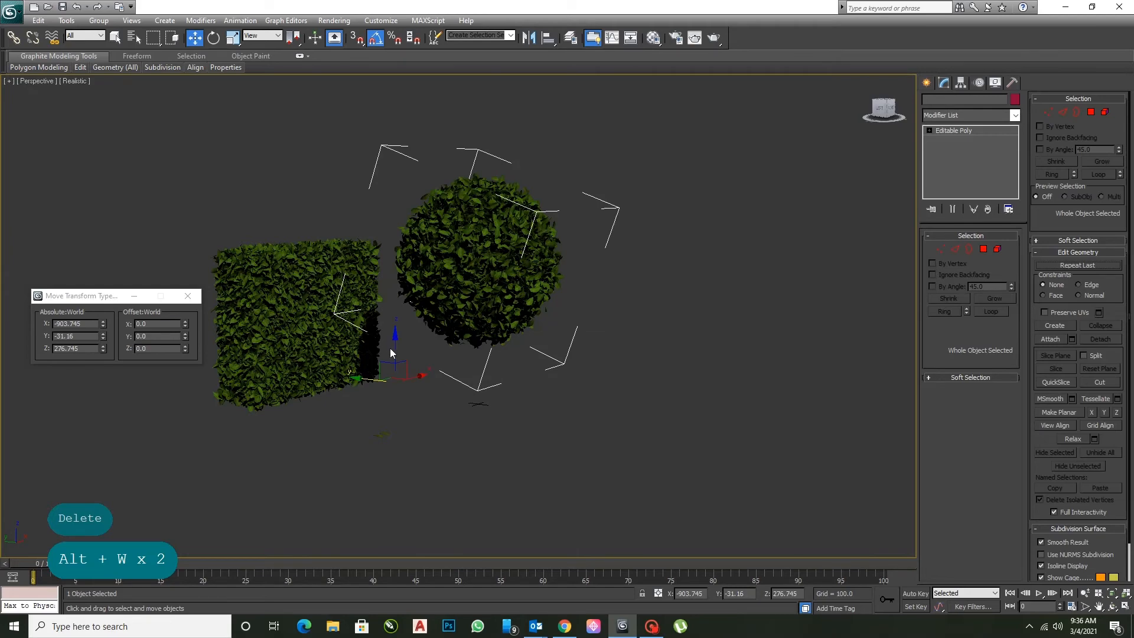
pyautogui.click(397, 328)
pyautogui.moveTo(397, 326); pyautogui.dragTo(397, 297)
# Maximize the Top viewport and bring up the Standard Primitives creation tools
pyautogui.hotkey('alt', 'w')
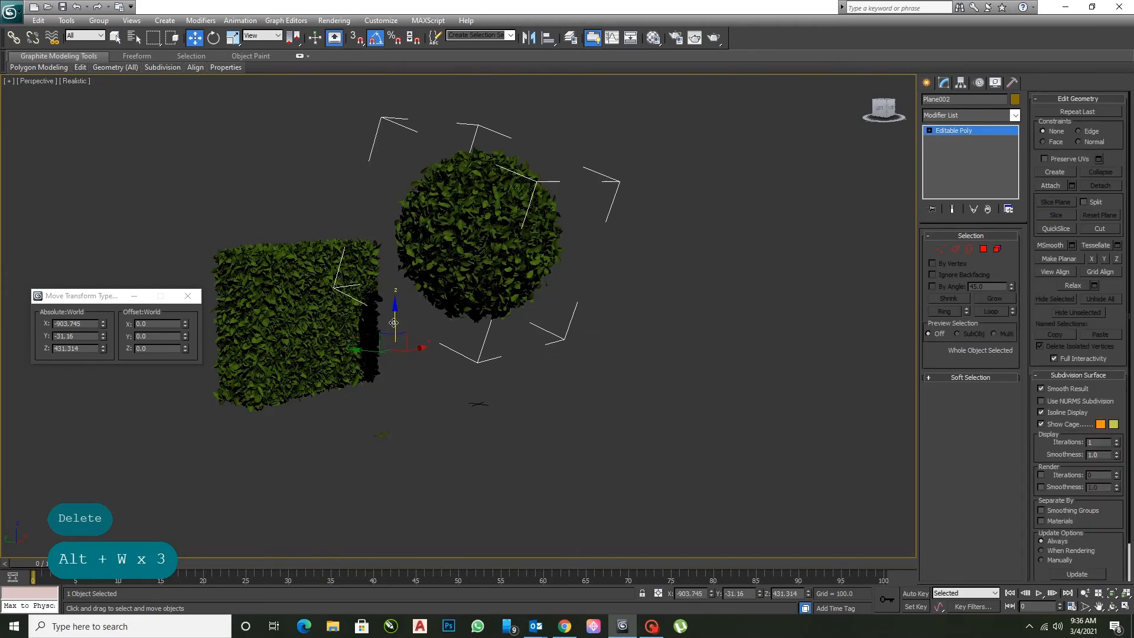
pyautogui.click(220, 185)
pyautogui.hotkey('alt', 'w')
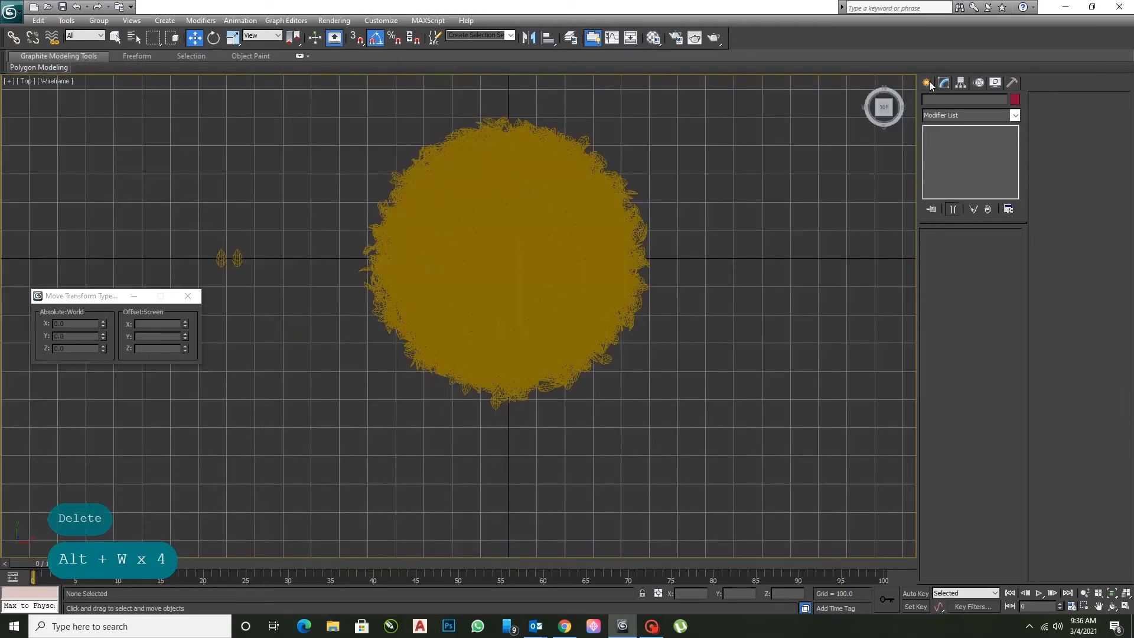
pyautogui.click(928, 84)
pyautogui.click(946, 120)
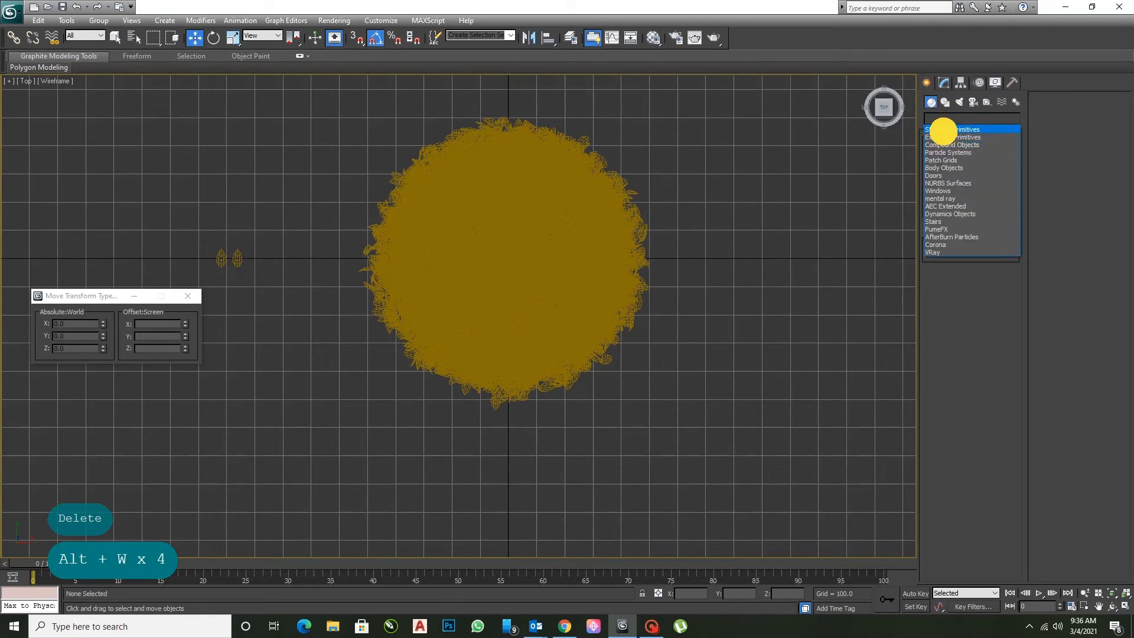
pyautogui.click(942, 126)
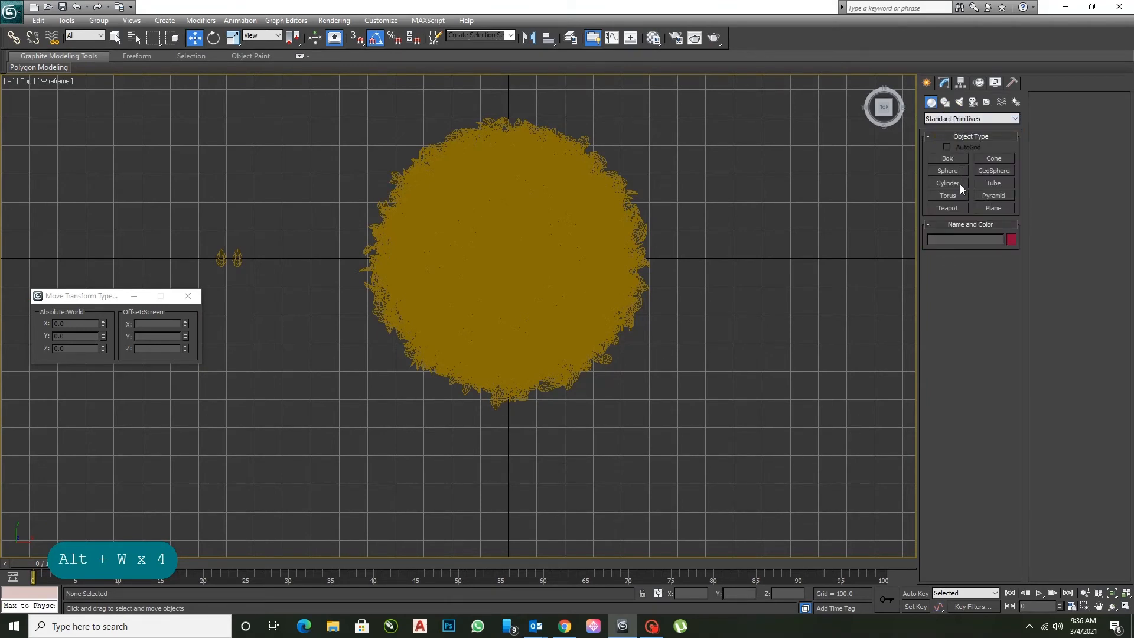
# Move the two loose source leaves far away from the hedges along the horizontal axis of the Left viewport
pyautogui.hotkey('alt', 'w')
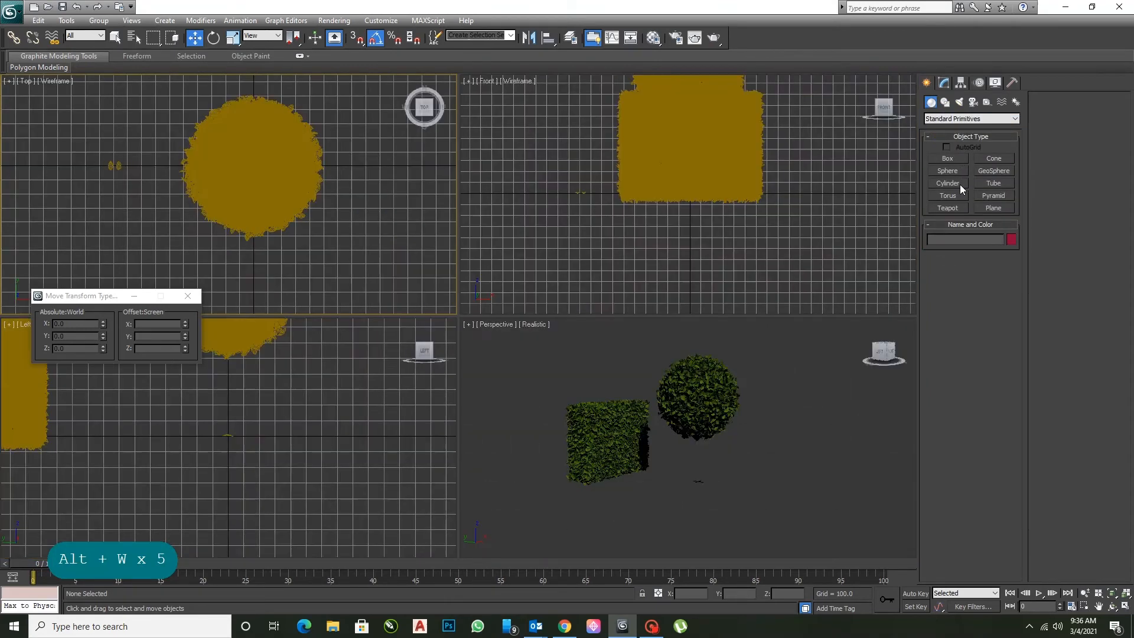
pyautogui.hotkey('alt', 'w')
pyautogui.click(451, 307)
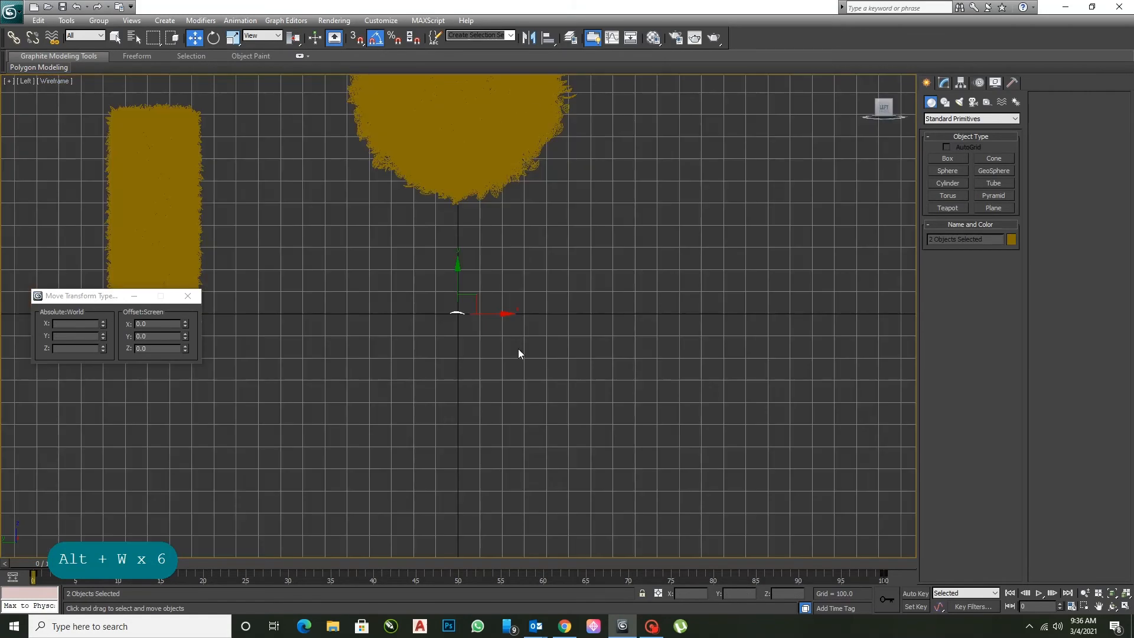
pyautogui.scroll(-4, 500, 334)
pyautogui.moveTo(490, 314); pyautogui.dragTo(0, 324)
# Raise the box hedge group to about Z 502 and clear the selection
pyautogui.click(299, 274)
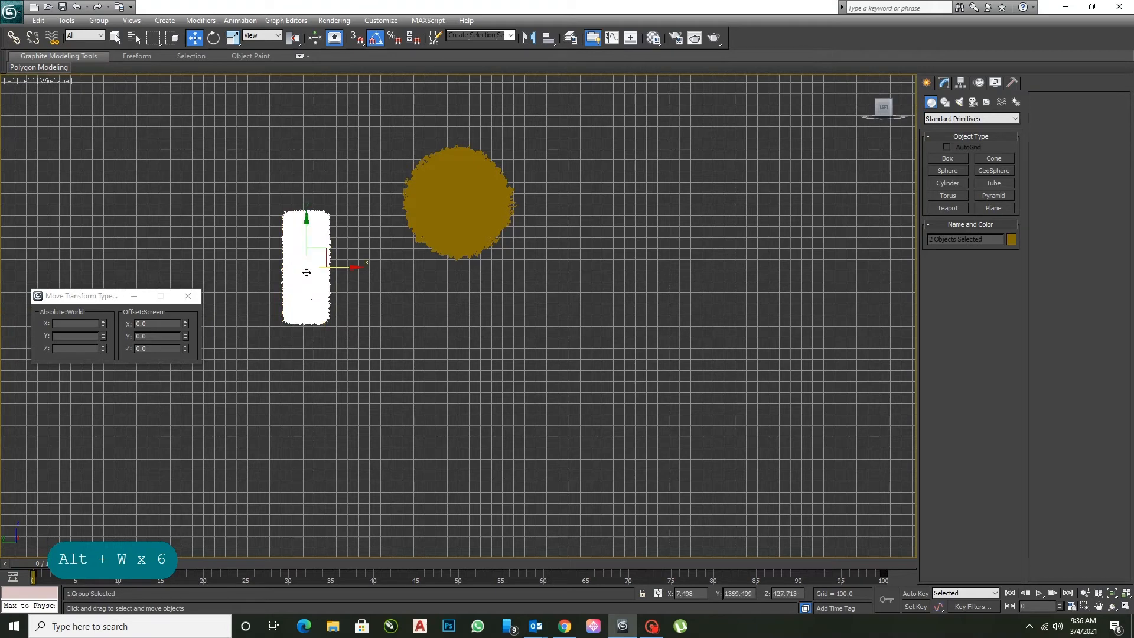
pyautogui.click(306, 232)
pyautogui.moveTo(307, 208)
pyautogui.mouseDown()
pyautogui.moveTo(306, 190)
pyautogui.moveTo(306, 200)
pyautogui.mouseUp()
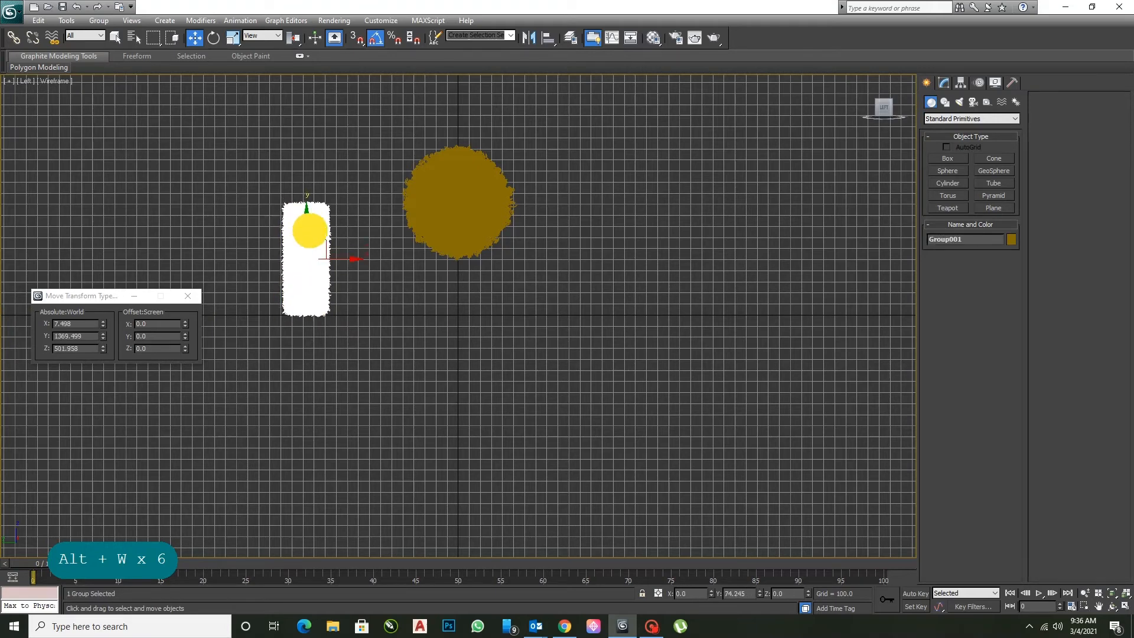
pyautogui.click(448, 301)
# Create a cylinder in the Top viewport at the centre of the leaf ball, about 198 in radius and 220 high
pyautogui.scroll(4, 456, 291)
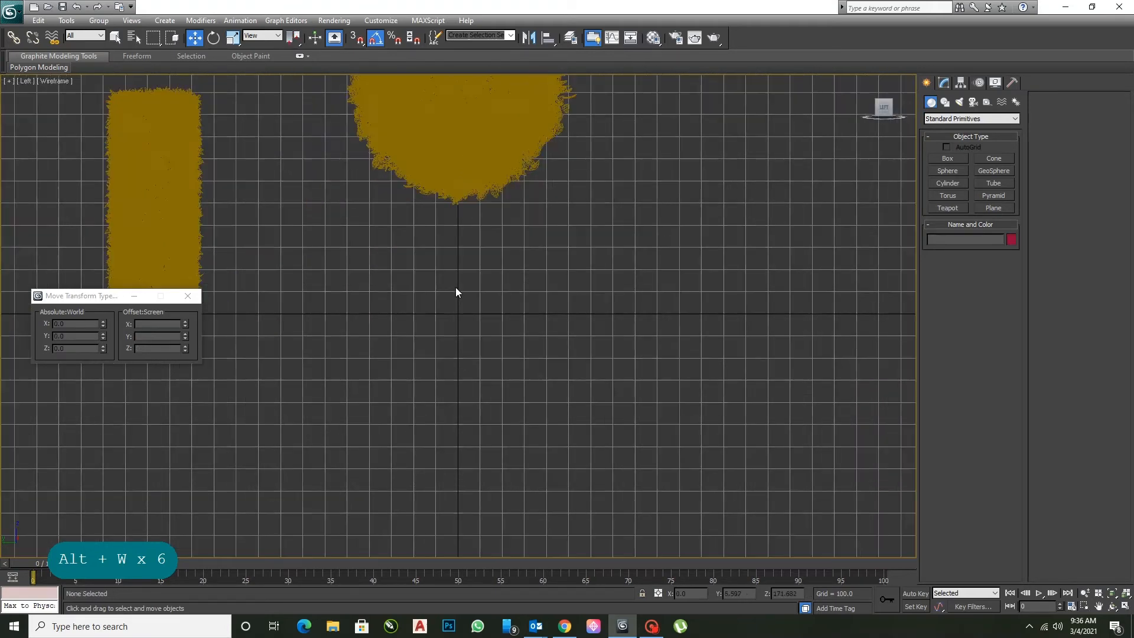
pyautogui.click(952, 119)
pyautogui.click(955, 119)
pyautogui.click(953, 173)
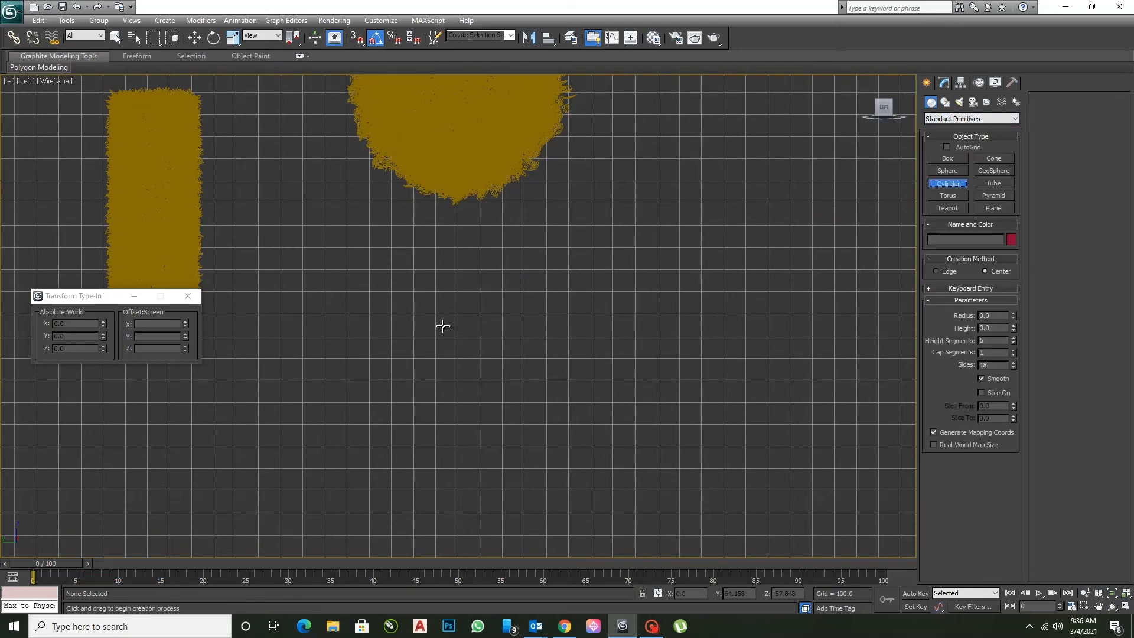
pyautogui.hotkey('alt', 'w')
pyautogui.hotkey('alt', 'w')
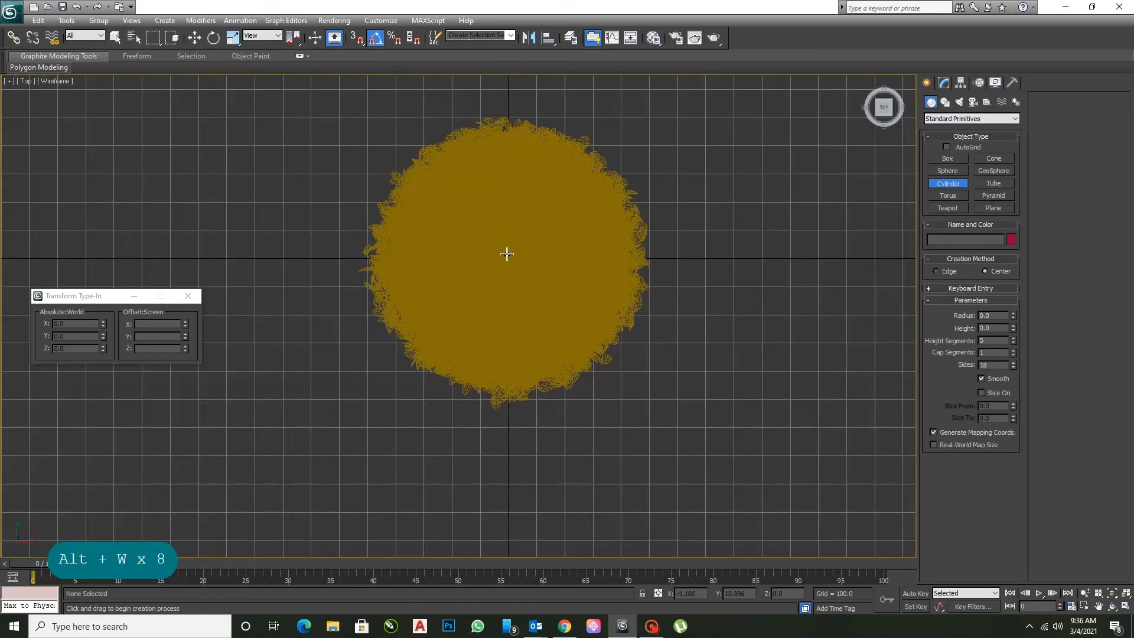
pyautogui.moveTo(507, 254); pyautogui.dragTo(534, 202)
pyautogui.click(540, 144)
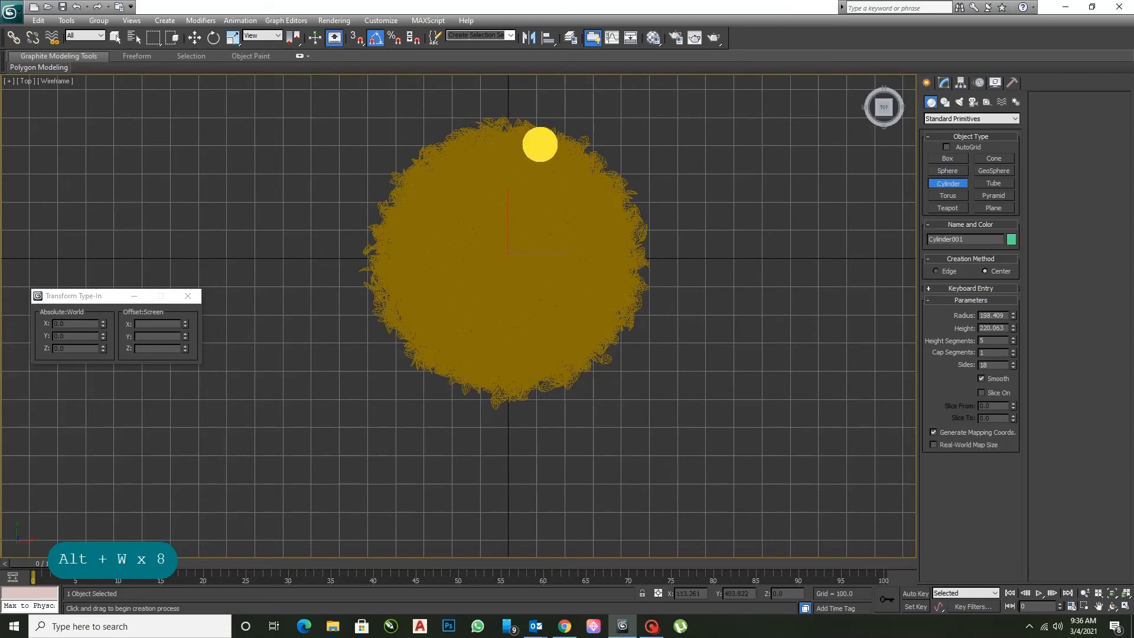
pyautogui.rightClick(533, 186)
# Centre the cylinder on the world origin at X 0, Y 0, Z 0 in the Perspective viewport
pyautogui.hotkey('alt', 'w')
pyautogui.rightClick(620, 406)
pyautogui.hotkey('alt', 'w')
pyautogui.press('z')
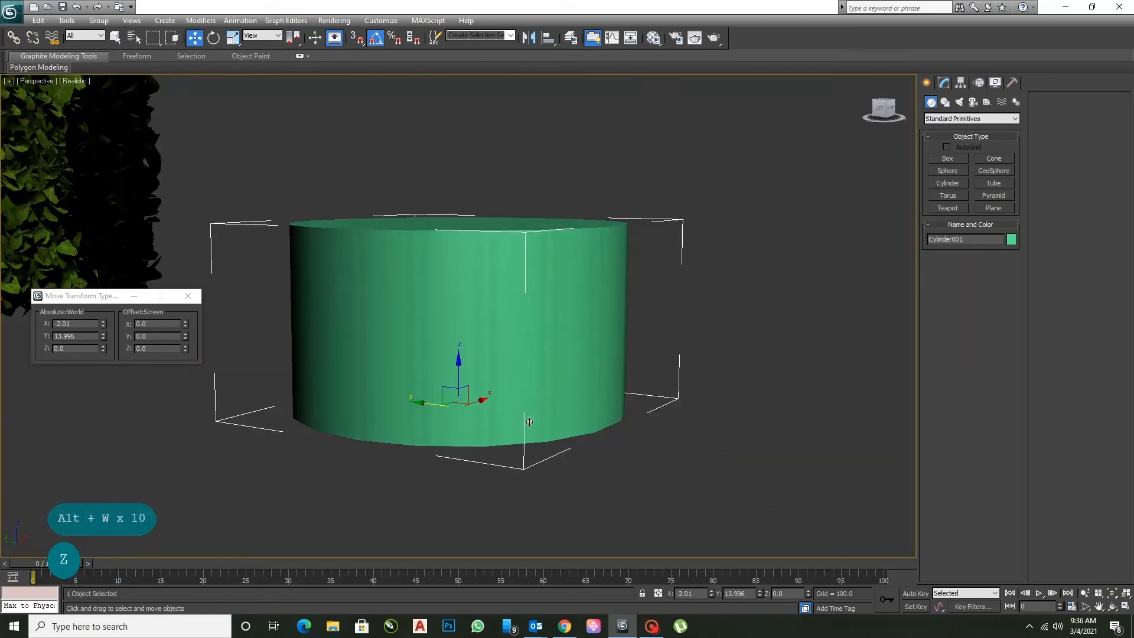
pyautogui.scroll(-3, 450, 367)
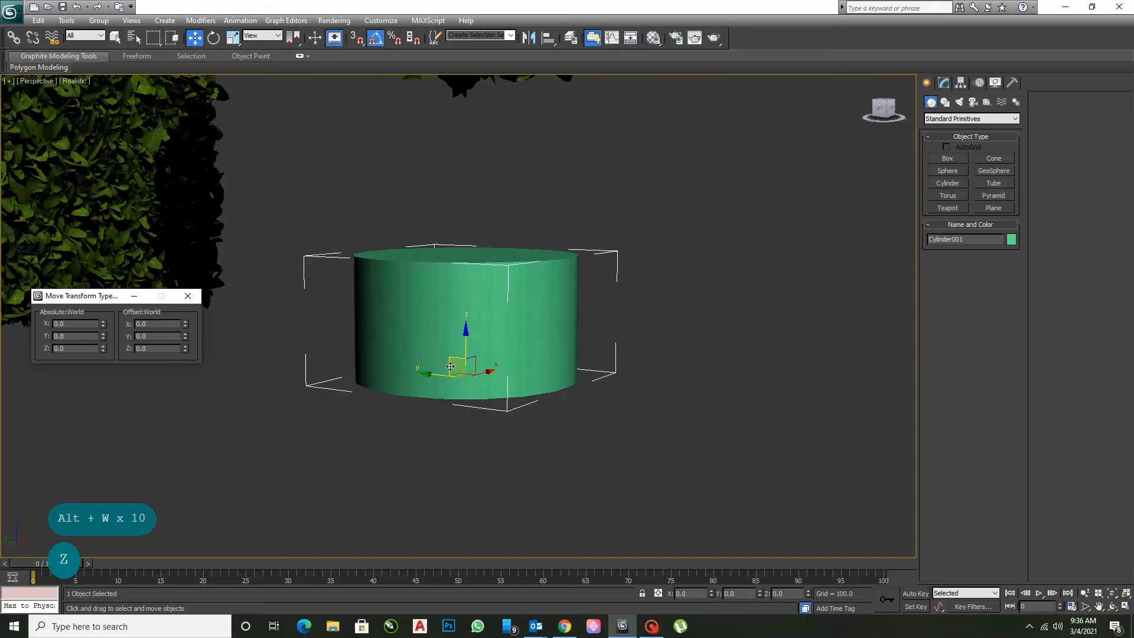
pyautogui.keyDown('alt'); pyautogui.moveTo(447, 380); pyautogui.dragTo(539, 372, button='middle'); pyautogui.keyUp('alt')
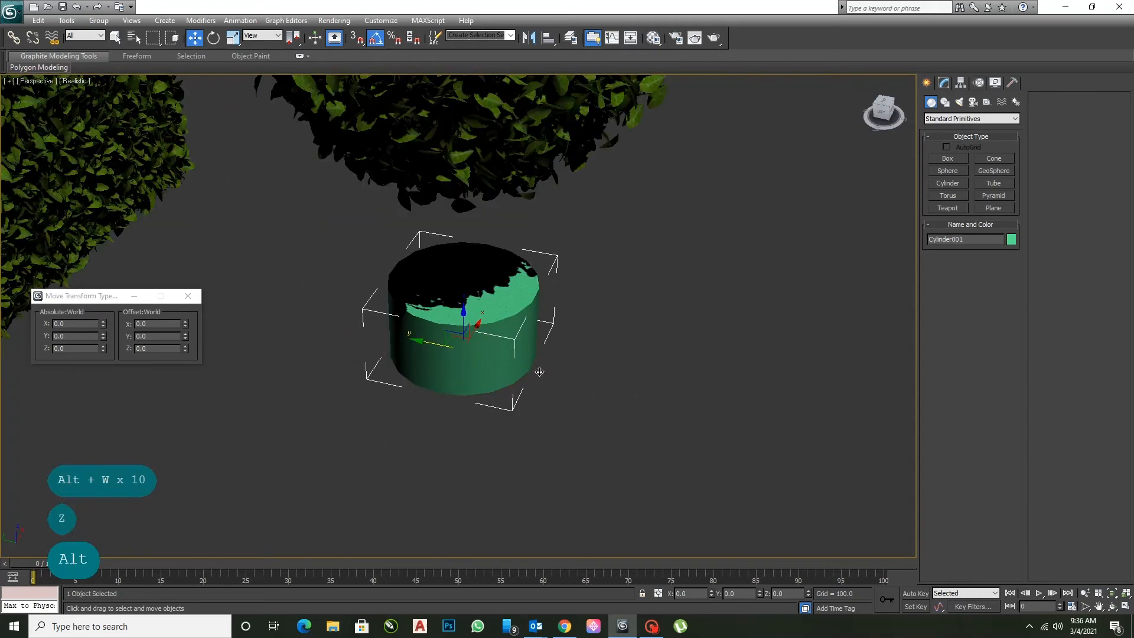
# Set the cylinder's radius to 200 and its height to 300
pyautogui.click(944, 83)
pyautogui.moveTo(1013, 250)
pyautogui.mouseDown()
pyautogui.moveTo(1012, 230)
pyautogui.moveTo(1014, 249)
pyautogui.mouseUp()
pyautogui.doubleClick(992, 250)
pyautogui.write('200')
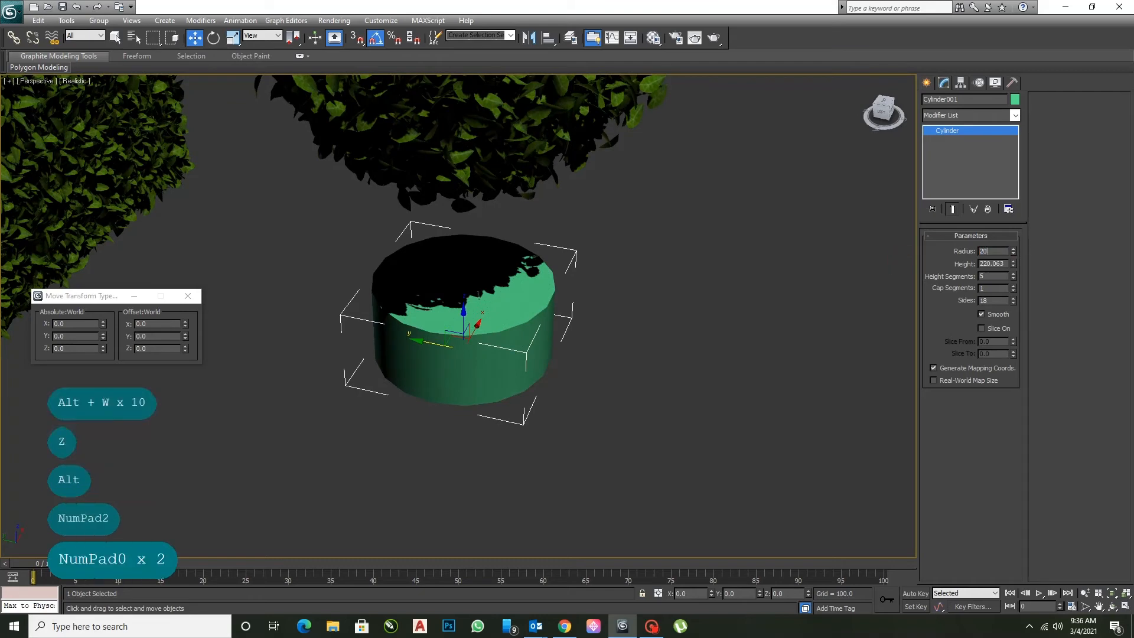
pyautogui.press('Tab')
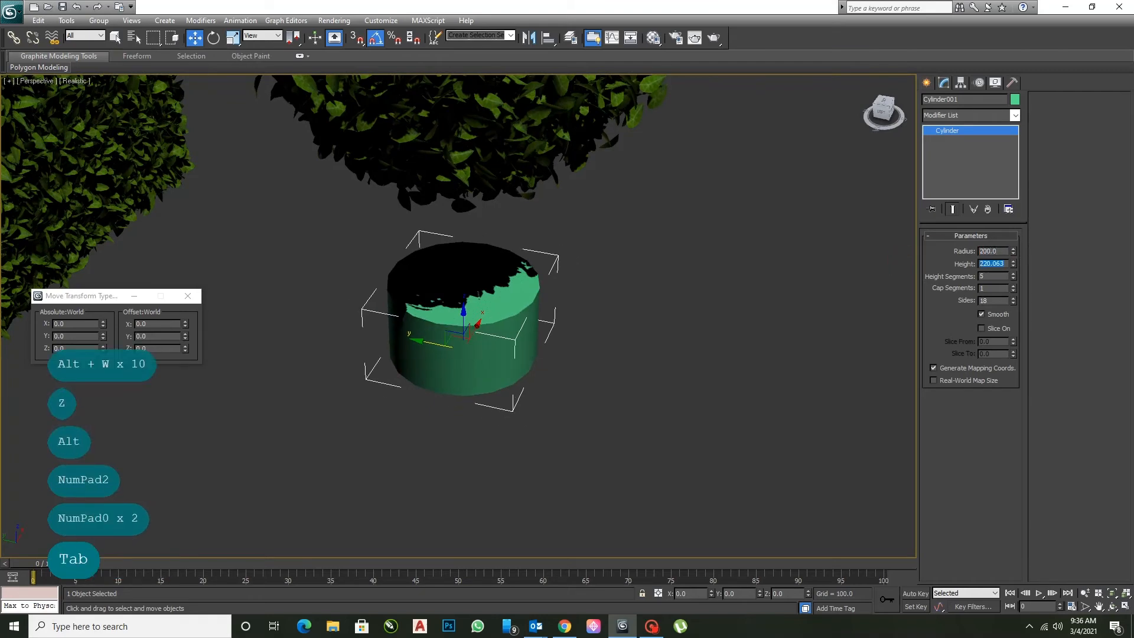
pyautogui.write('300')
pyautogui.press('Return')
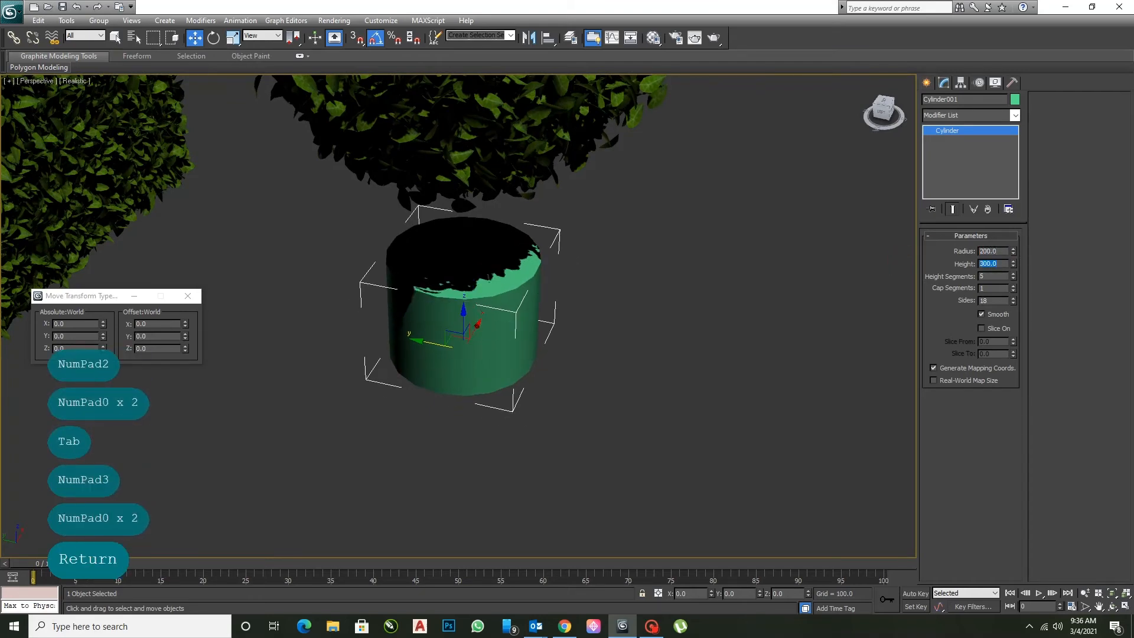
# Convert the cylinder to an Editable Poly
pyautogui.rightClick(488, 302)
pyautogui.moveTo(526, 404)
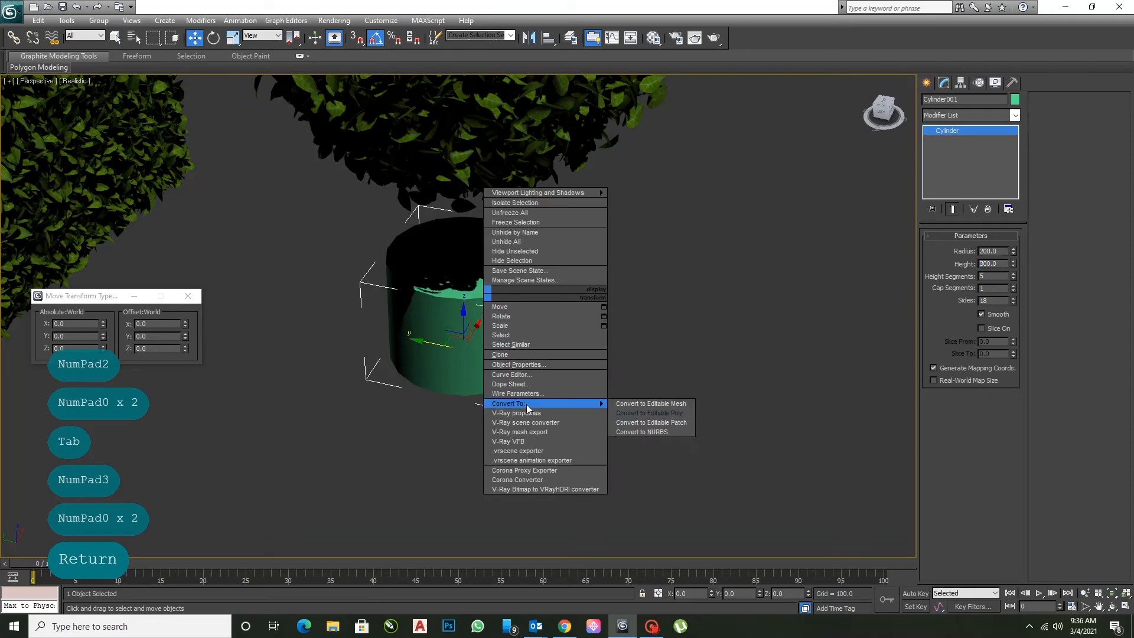
pyautogui.click(650, 413)
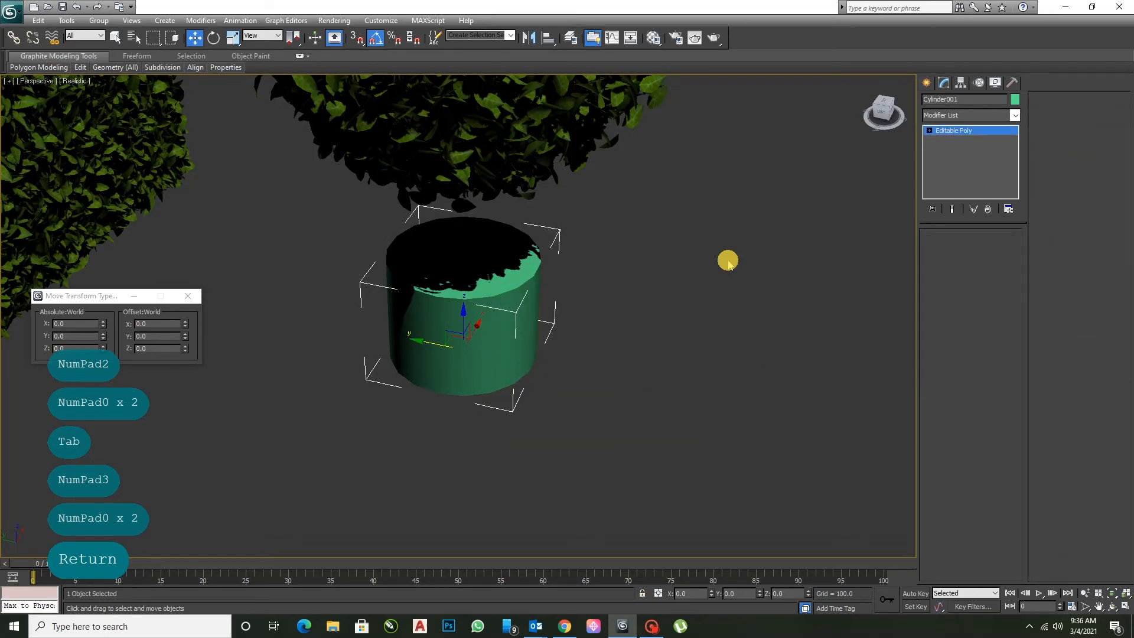
# Bevel the cylinder's top polygon inward with zero height to leave a narrow rim
pyautogui.press('4')
pyautogui.click(481, 257)
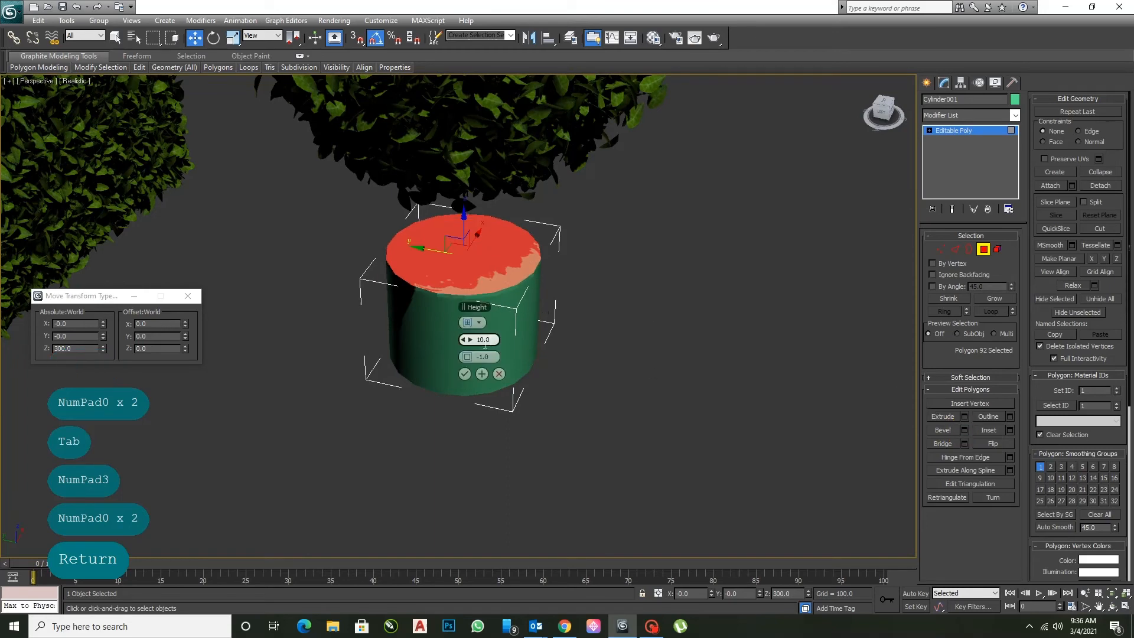
pyautogui.rightClick(471, 343)
pyautogui.moveTo(473, 358); pyautogui.dragTo(319, 352)
pyautogui.click(480, 374)
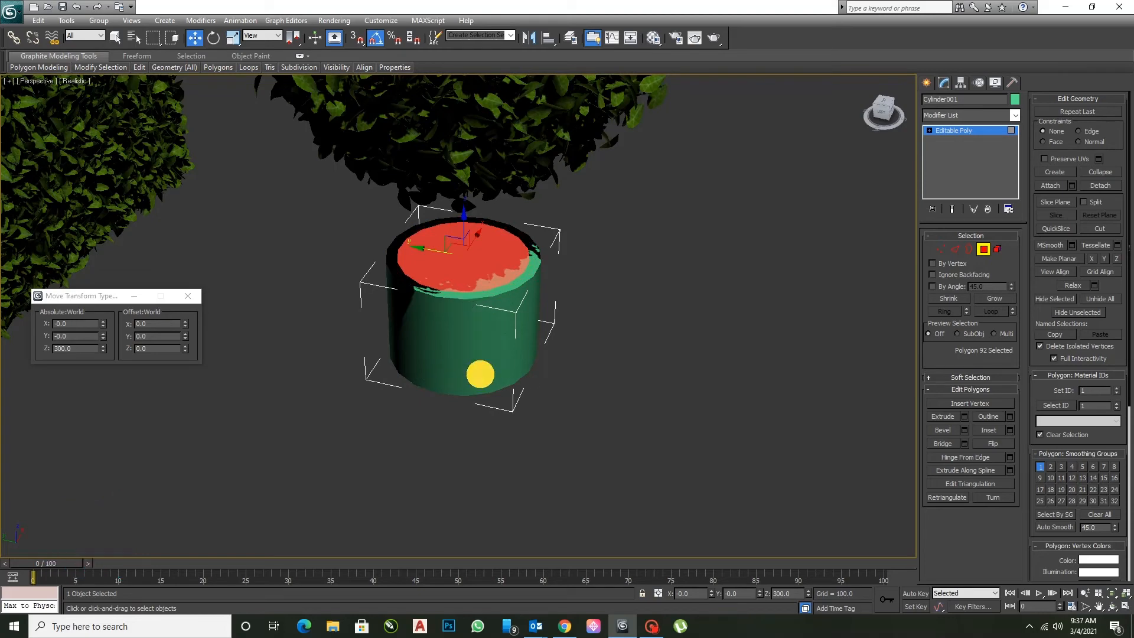
# Extrude the inner top polygon by 10, lower it deep into the cylinder to hollow out the pot, and leave polygon editing
pyautogui.click(965, 417)
pyautogui.click(464, 357)
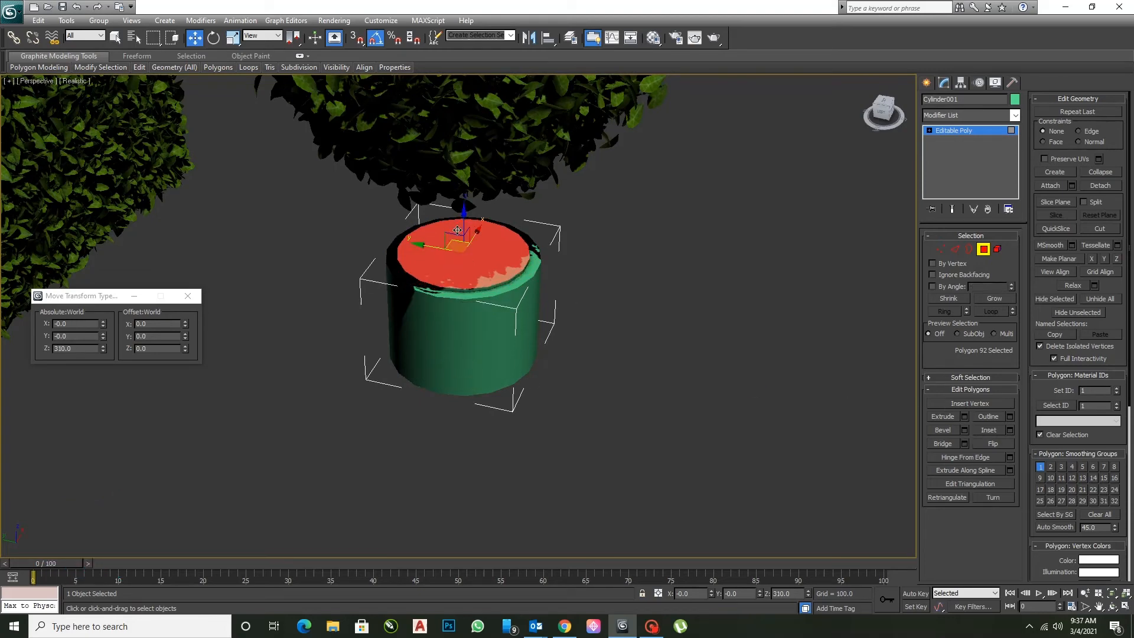
pyautogui.moveTo(462, 247)
pyautogui.mouseDown()
pyautogui.moveTo(461, 293)
pyautogui.moveTo(466, 245)
pyautogui.mouseUp()
pyautogui.click(983, 248)
# Create a thin trunk cylinder about 28 in radius at the centre of the leaf ball in the Top viewport
pyautogui.hotkey('alt', 'w')
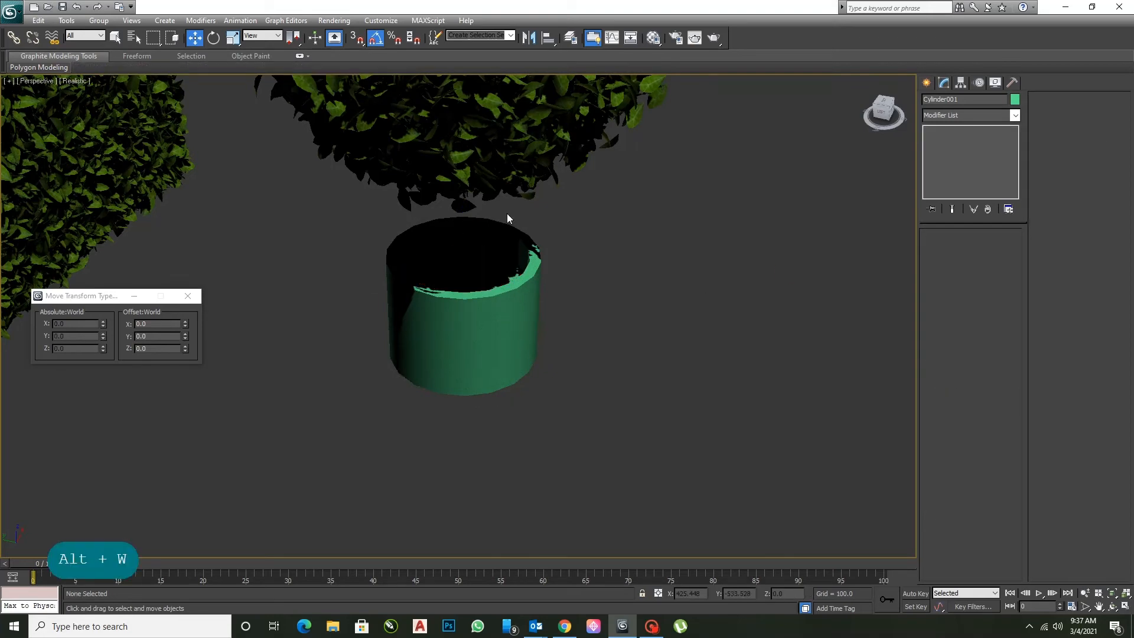
pyautogui.click(364, 142)
pyautogui.hotkey('alt', 'w')
pyautogui.click(926, 82)
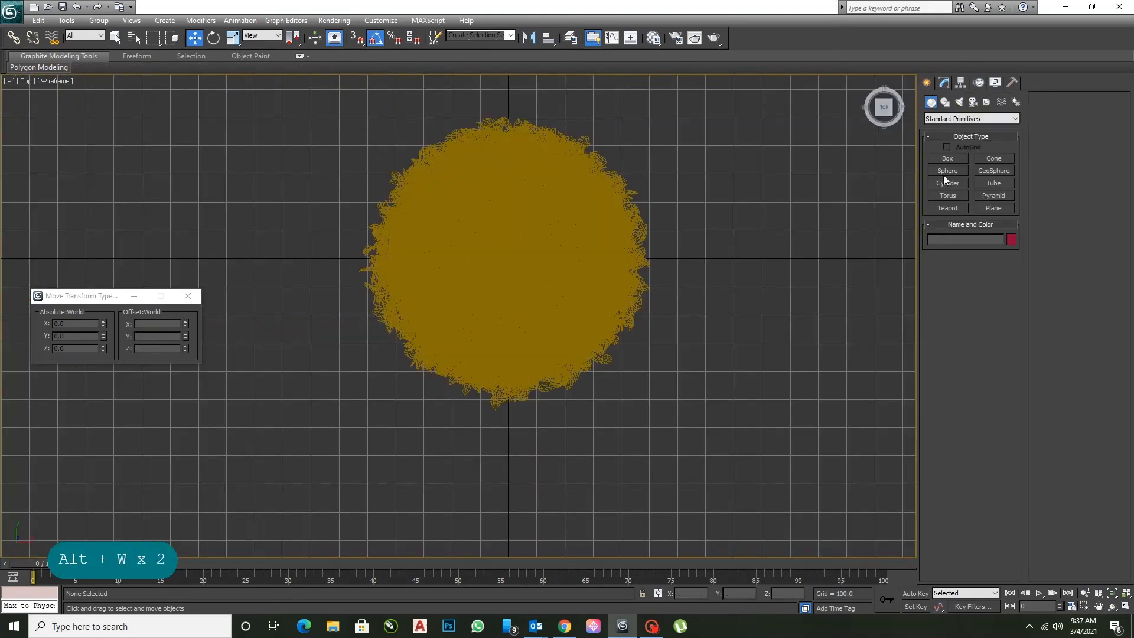
pyautogui.click(948, 183)
pyautogui.moveTo(509, 254); pyautogui.dragTo(508, 247)
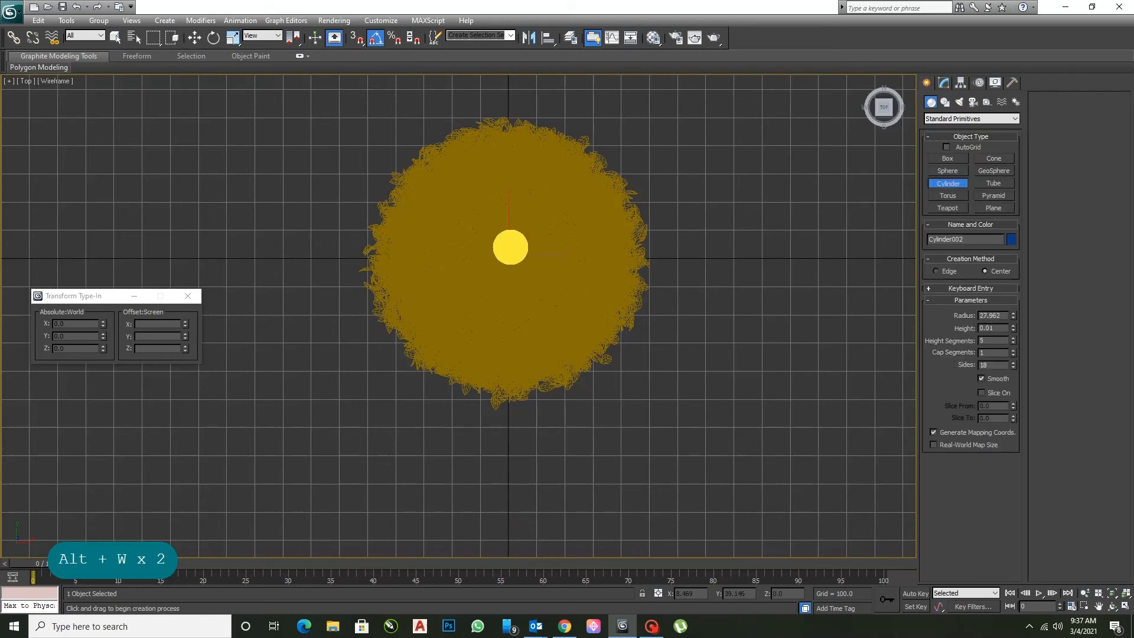
pyautogui.click(520, 154)
pyautogui.rightClick(519, 152)
# Centre the thin trunk cylinder inside the pot at X 0, Y 0 in the Perspective viewport
pyautogui.hotkey('alt', 'w')
pyautogui.hotkey('alt', 'w')
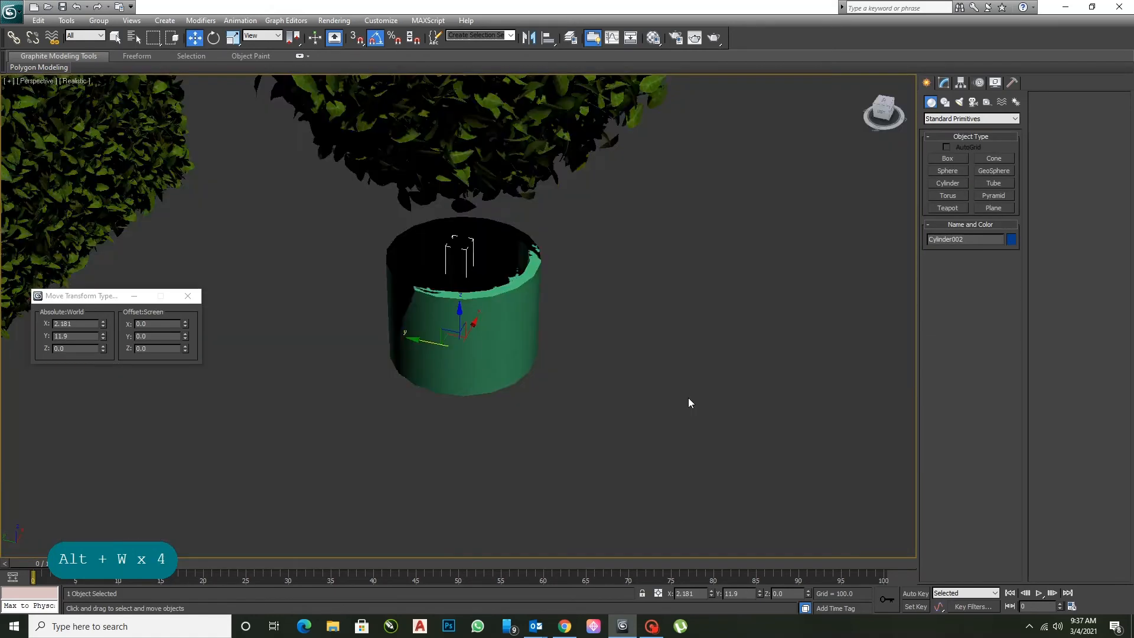
pyautogui.scroll(5, 689, 398)
pyautogui.keyDown('alt'); pyautogui.moveTo(631, 371); pyautogui.dragTo(630, 388, button='middle'); pyautogui.keyUp('alt')
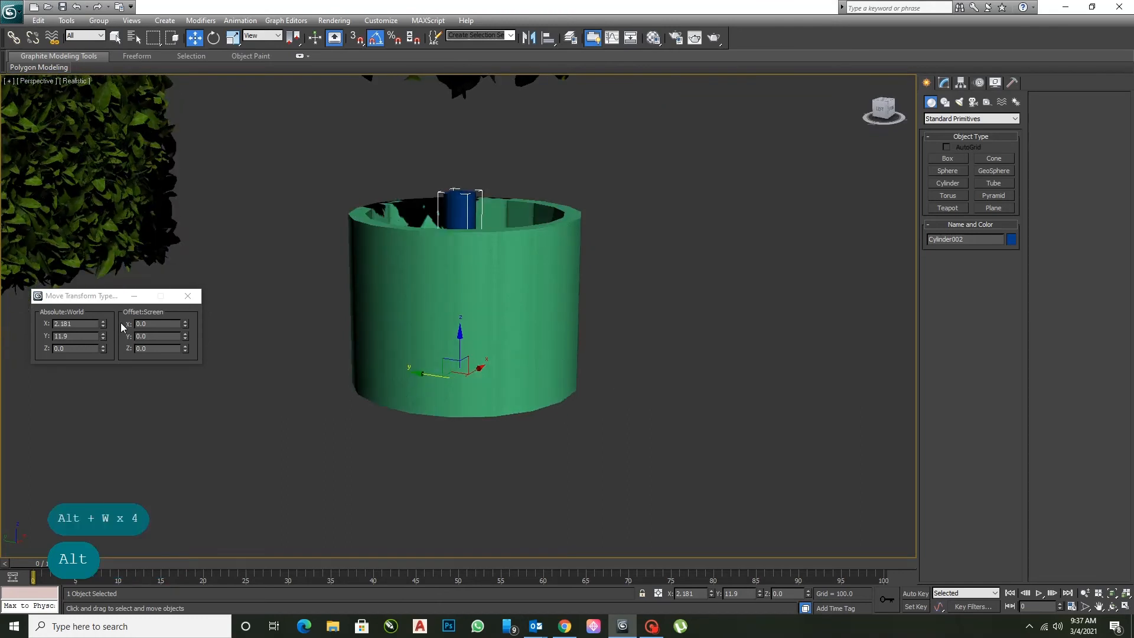
pyautogui.rightClick(103, 336)
pyautogui.rightClick(103, 324)
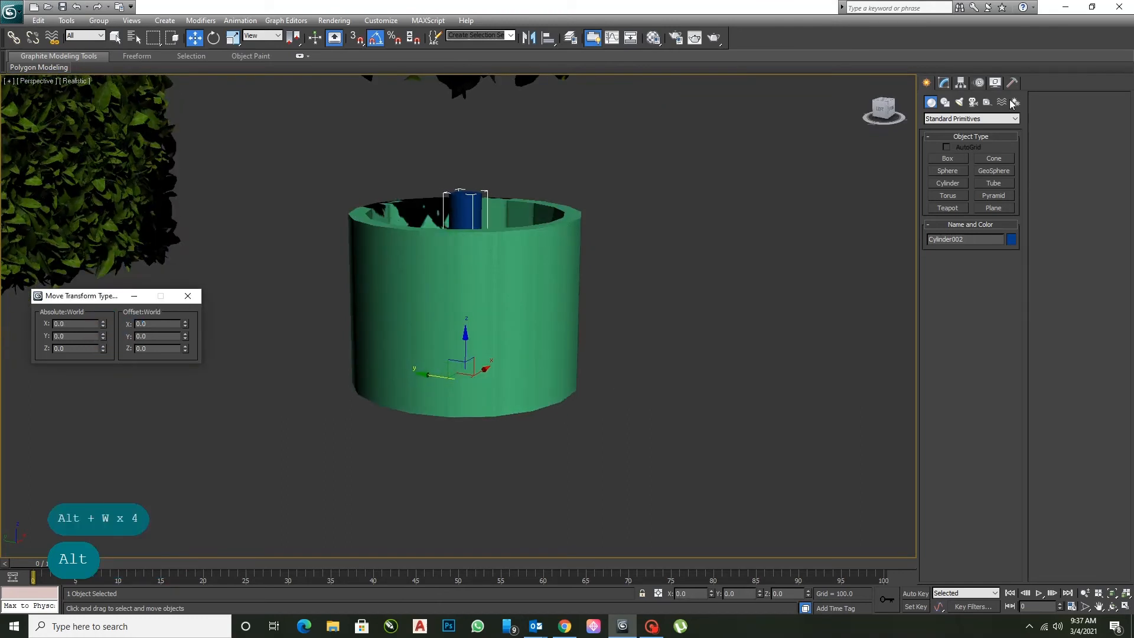
# Reduce the trunk's radius to about 15 and extend its height to about 766, up into the leaf ball
pyautogui.click(944, 83)
pyautogui.moveTo(1011, 250); pyautogui.dragTo(1008, 180)
pyautogui.moveTo(727, 282); pyautogui.dragTo(746, 302, button='middle')
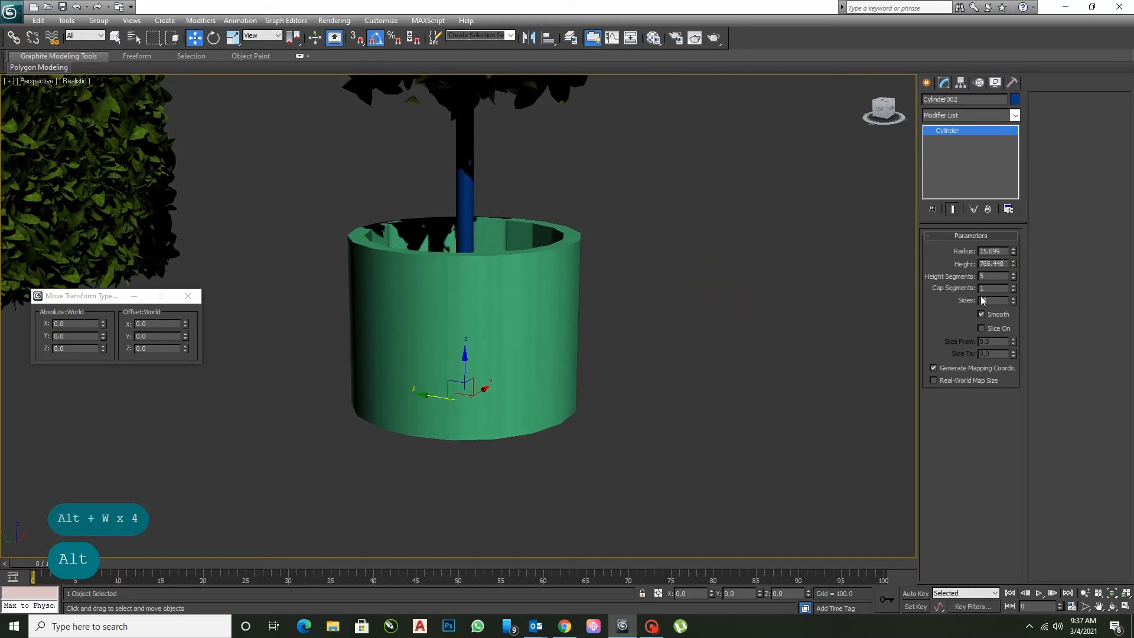
# Increase the trunk's height segments in wireframe display and add a Noise modifier to it
pyautogui.press('F3')
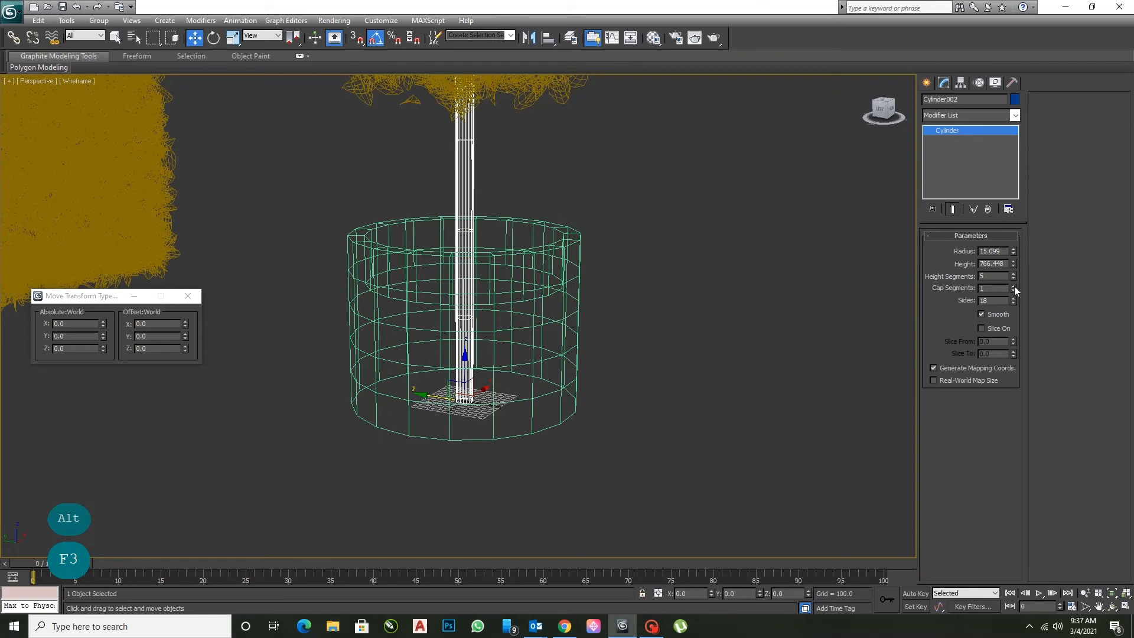
pyautogui.moveTo(1013, 276); pyautogui.dragTo(992, 57)
pyautogui.click(955, 112)
pyautogui.press('n')
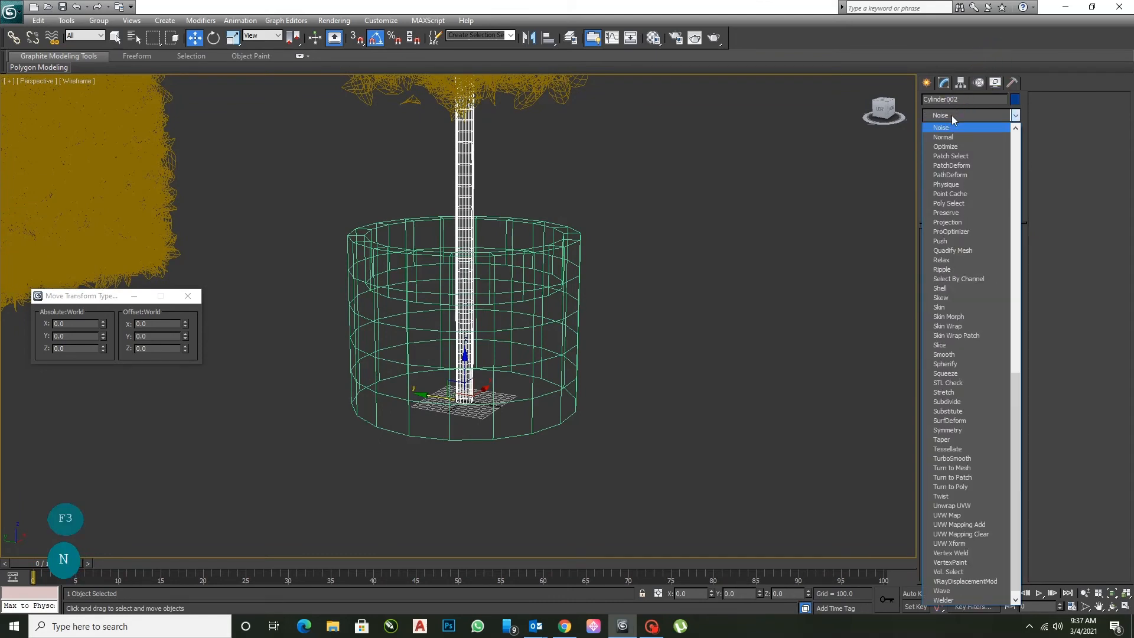
pyautogui.click(945, 131)
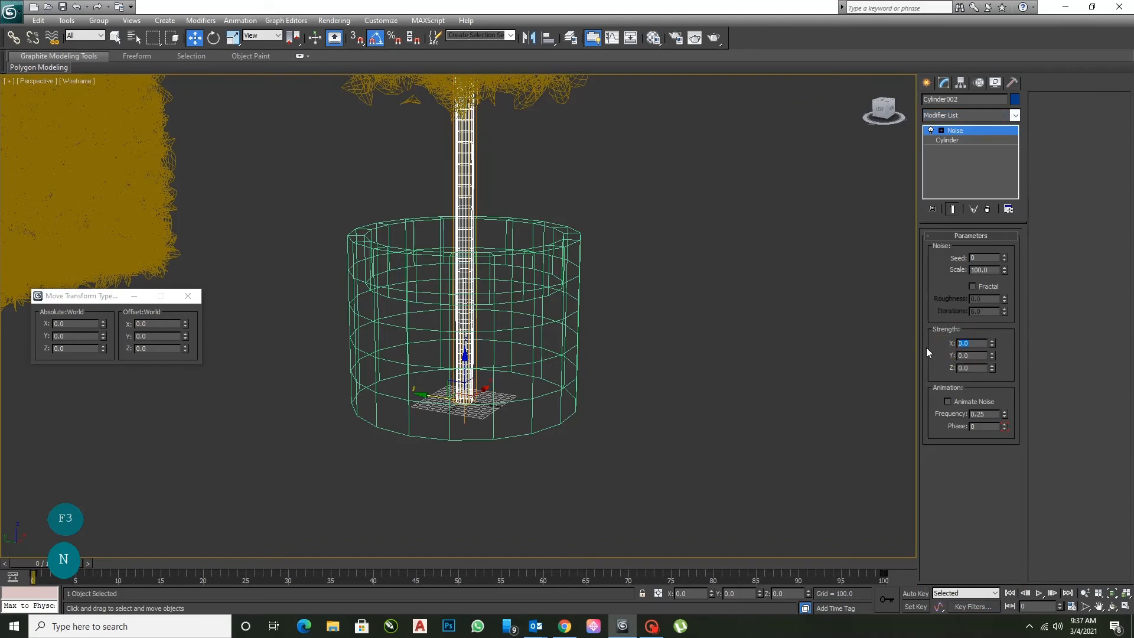
# Set the trunk's Noise strength to 25 on X, Y and Z
pyautogui.write('25')
pyautogui.click(959, 356)
pyautogui.write('525')
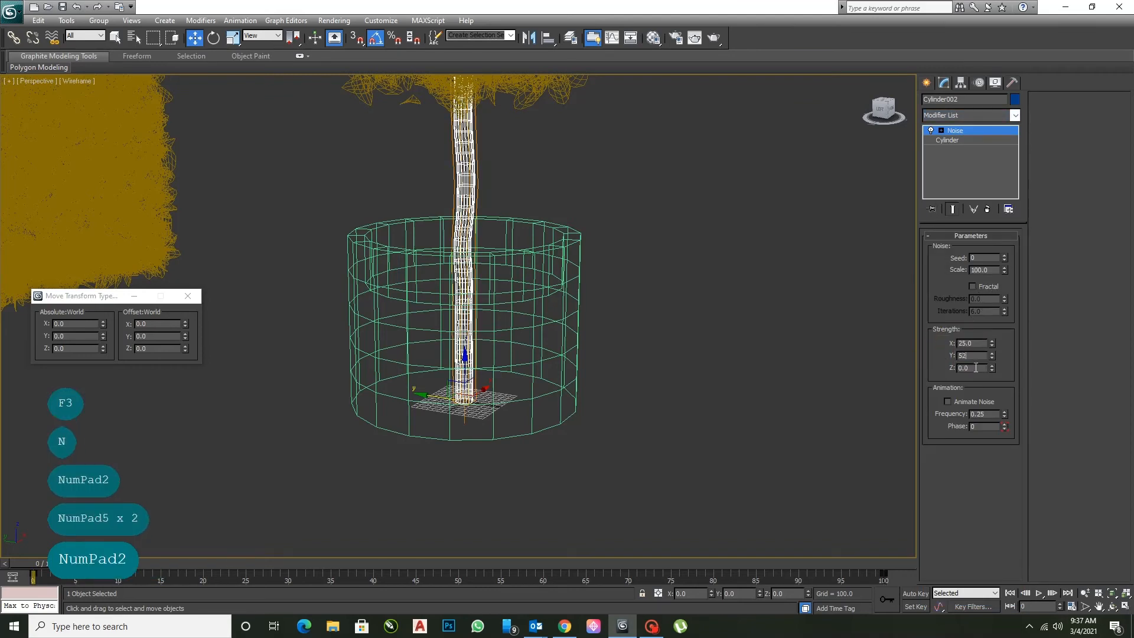
pyautogui.click(948, 369)
pyautogui.write('25')
pyautogui.doubleClick(972, 355)
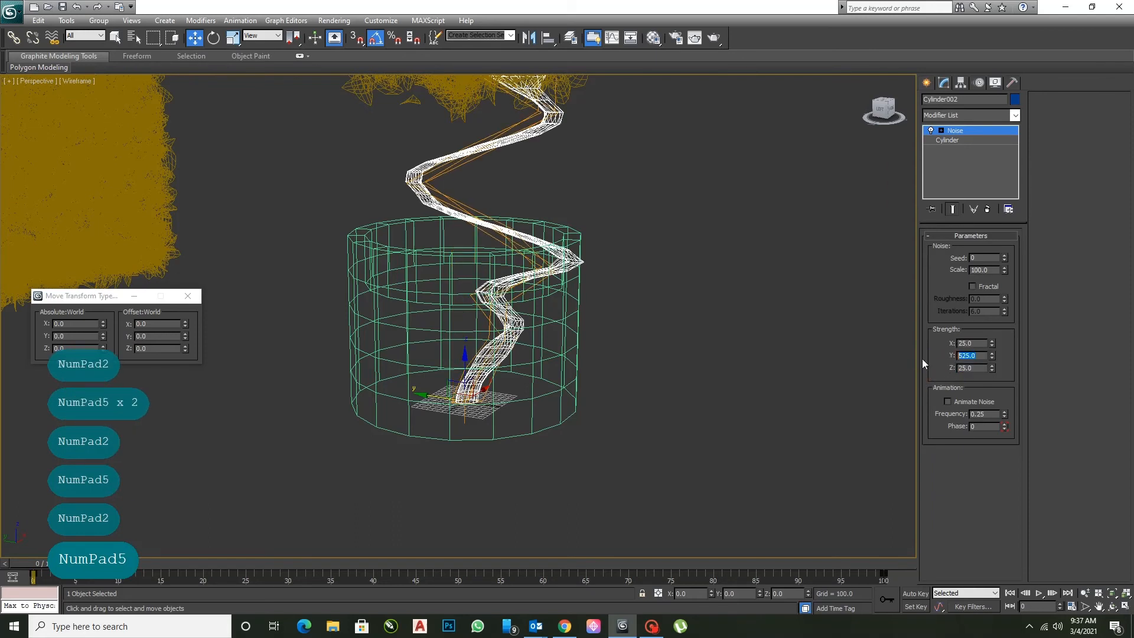
pyautogui.write('25')
pyautogui.press('Return')
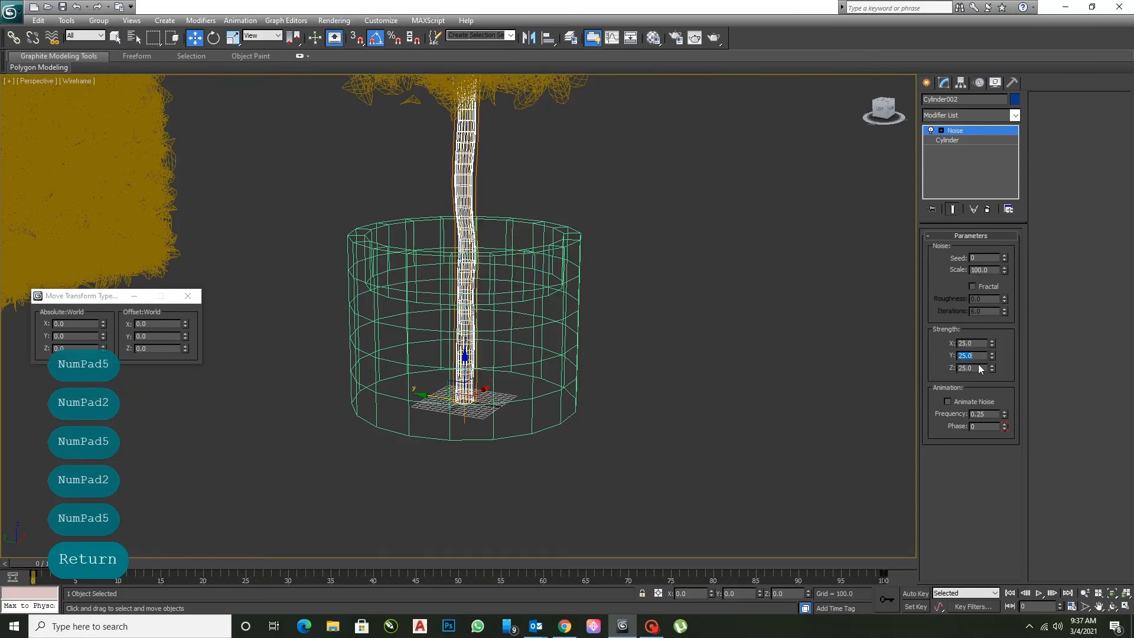
# Set the trunk's Noise strength on Y to 50
pyautogui.write('85')
pyautogui.moveTo(976, 356); pyautogui.dragTo(918, 362)
pyautogui.write('85')
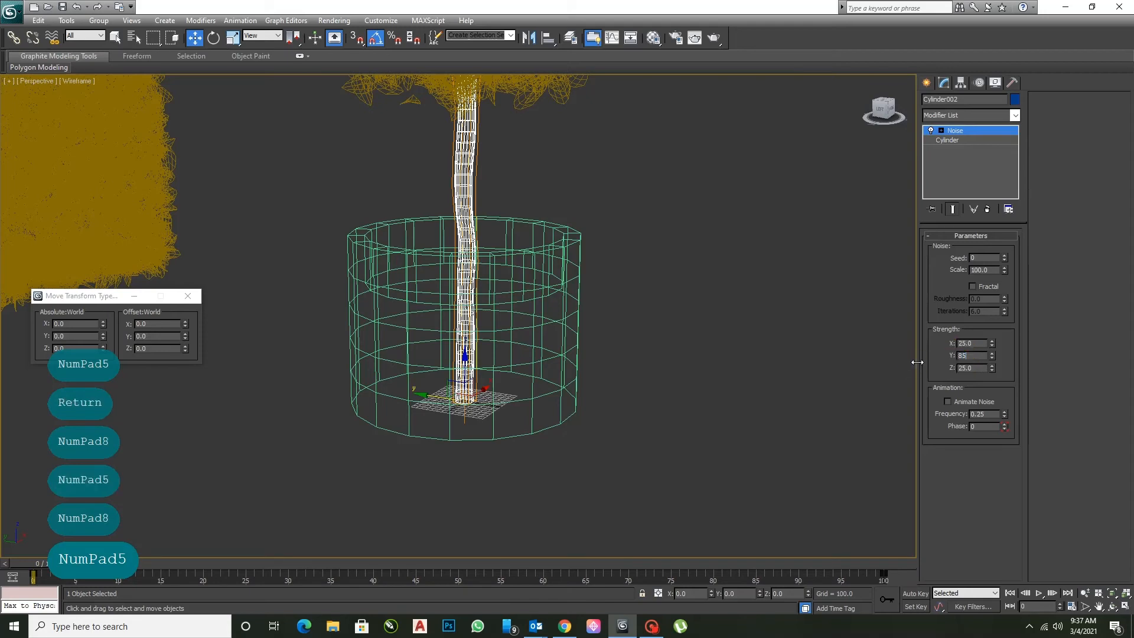
pyautogui.write('50')
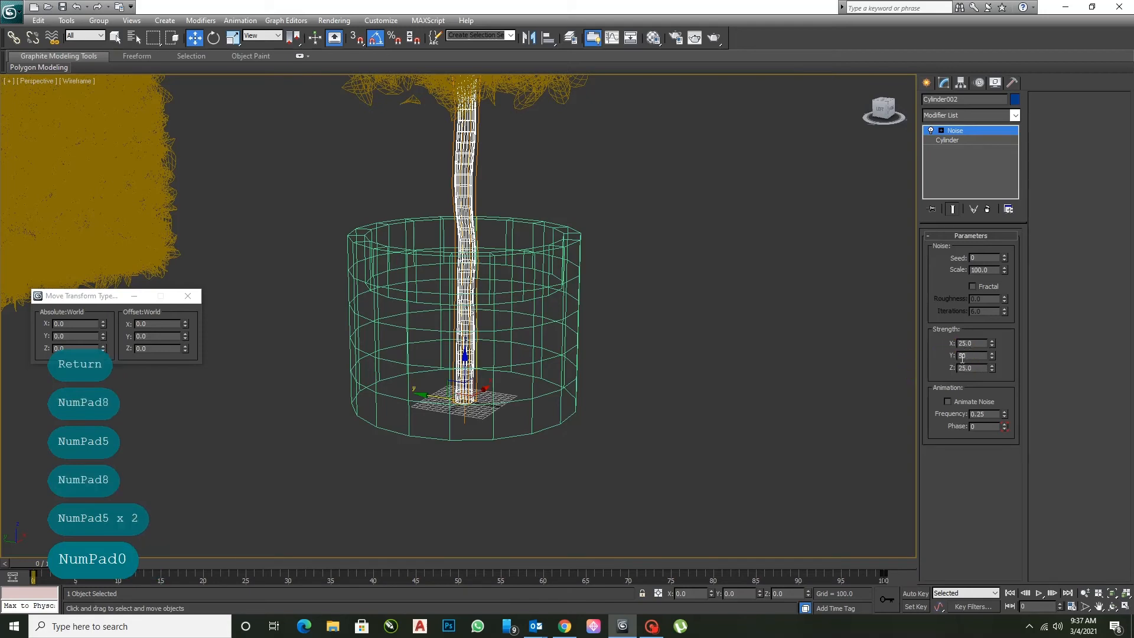
pyautogui.press('Return')
# Set the Noise seed to 5 and scale to 54, clear the selection and restore the shaded display
pyautogui.moveTo(1004, 261); pyautogui.dragTo(1004, 229)
pyautogui.moveTo(1005, 271)
pyautogui.mouseDown()
pyautogui.moveTo(1003, 309)
pyautogui.moveTo(1002, 296)
pyautogui.mouseUp()
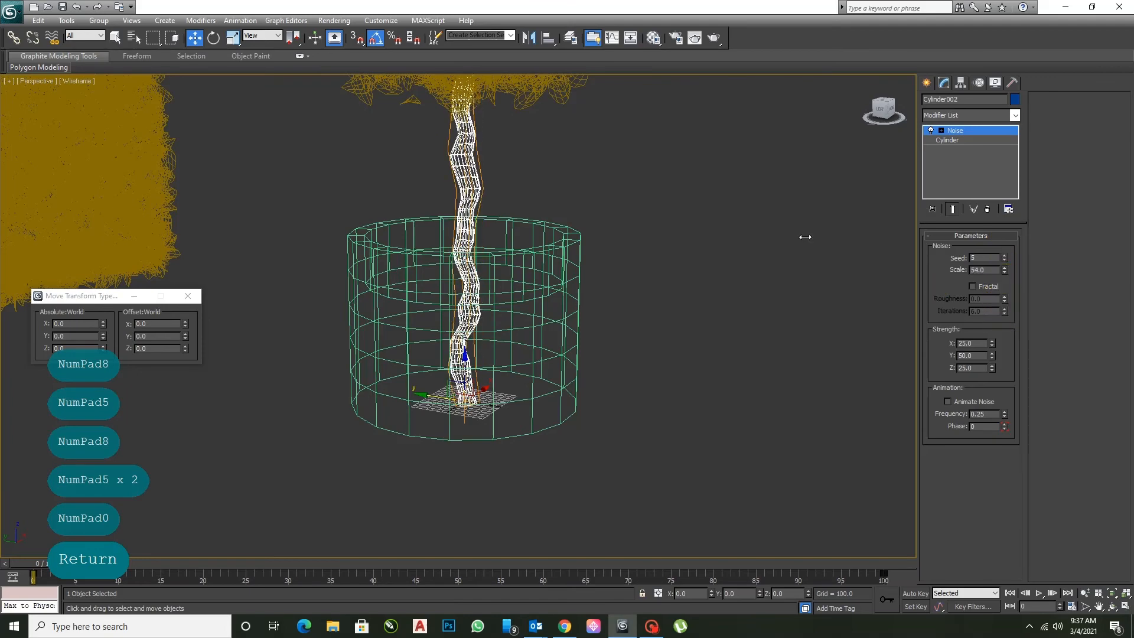
pyautogui.click(789, 239)
pyautogui.press('F3')
# Select the trunk from the other side of the pot and set its Noise strength on Y to 25
pyautogui.scroll(-3, 638, 304)
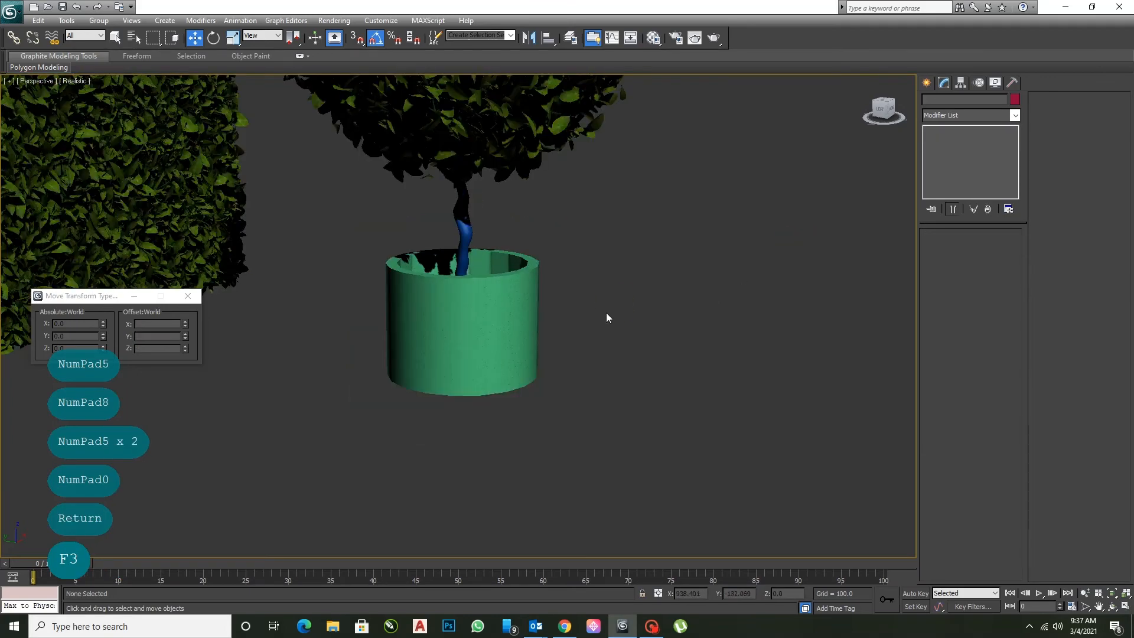
pyautogui.keyDown('alt'); pyautogui.moveTo(606, 313); pyautogui.dragTo(447, 217, button='middle'); pyautogui.keyUp('alt')
pyautogui.click(448, 217)
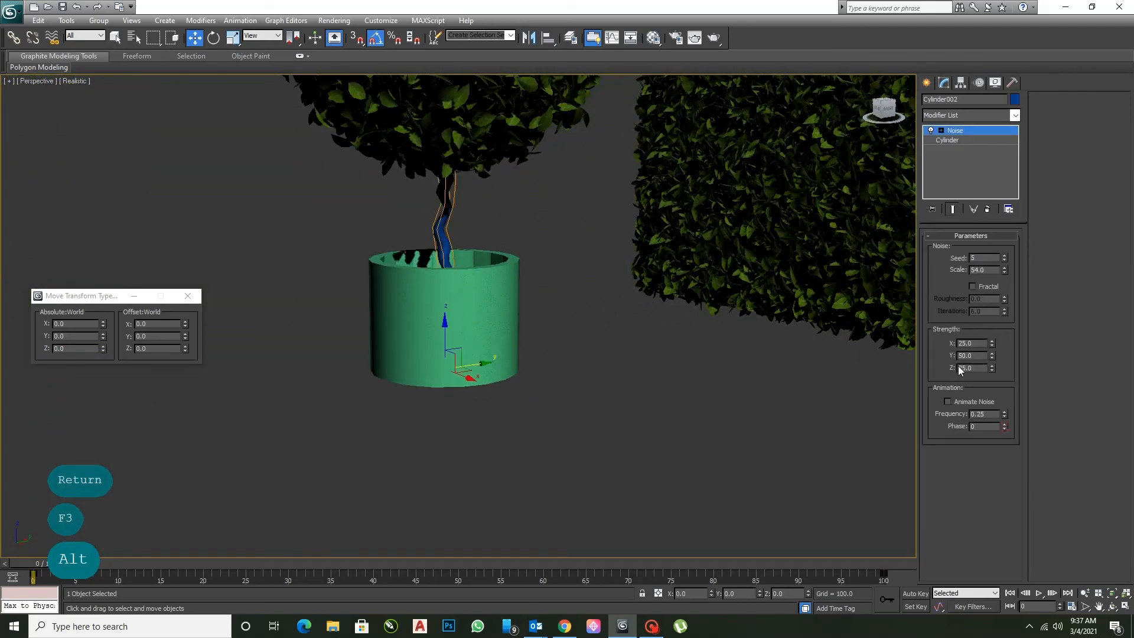
pyautogui.doubleClick(974, 355)
pyautogui.write('25')
pyautogui.press('Return')
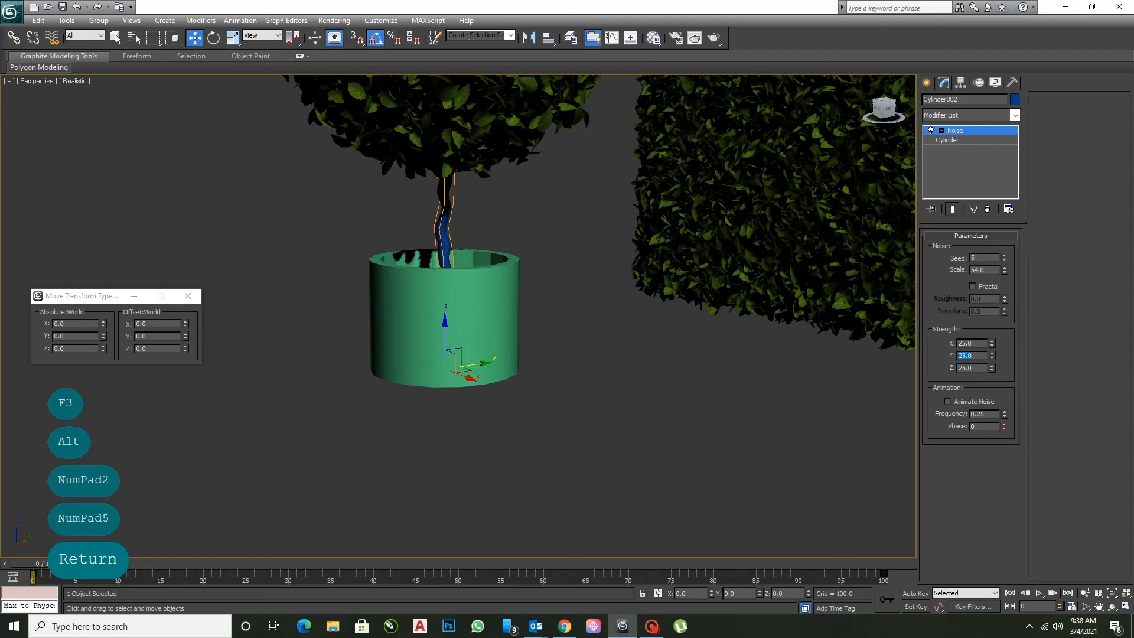
pyautogui.middleClick(577, 377)
pyautogui.press('alt')
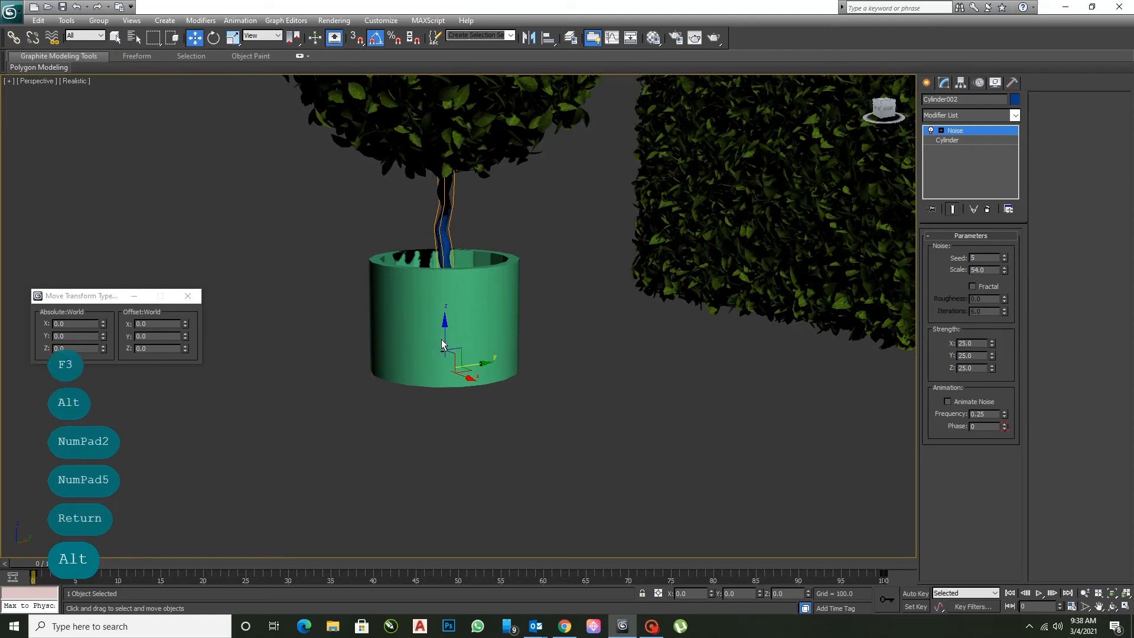
# Raise the trunk inside the pot to about 113.7 on Z and clear the selection
pyautogui.rightClick(443, 344)
pyautogui.click(372, 402)
pyautogui.moveTo(444, 333)
pyautogui.mouseDown()
pyautogui.moveTo(446, 281)
pyautogui.moveTo(445, 295)
pyautogui.mouseUp()
pyautogui.keyDown('alt'); pyautogui.moveTo(541, 376); pyautogui.dragTo(546, 357, button='middle'); pyautogui.keyUp('alt')
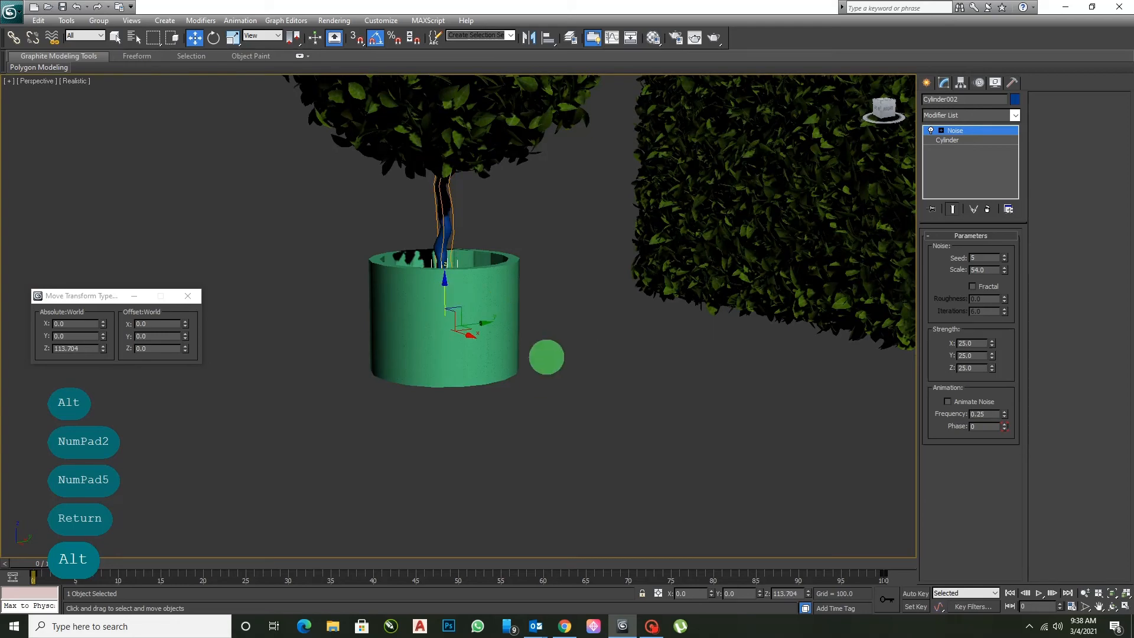
pyautogui.click(547, 357)
pyautogui.press('alt')
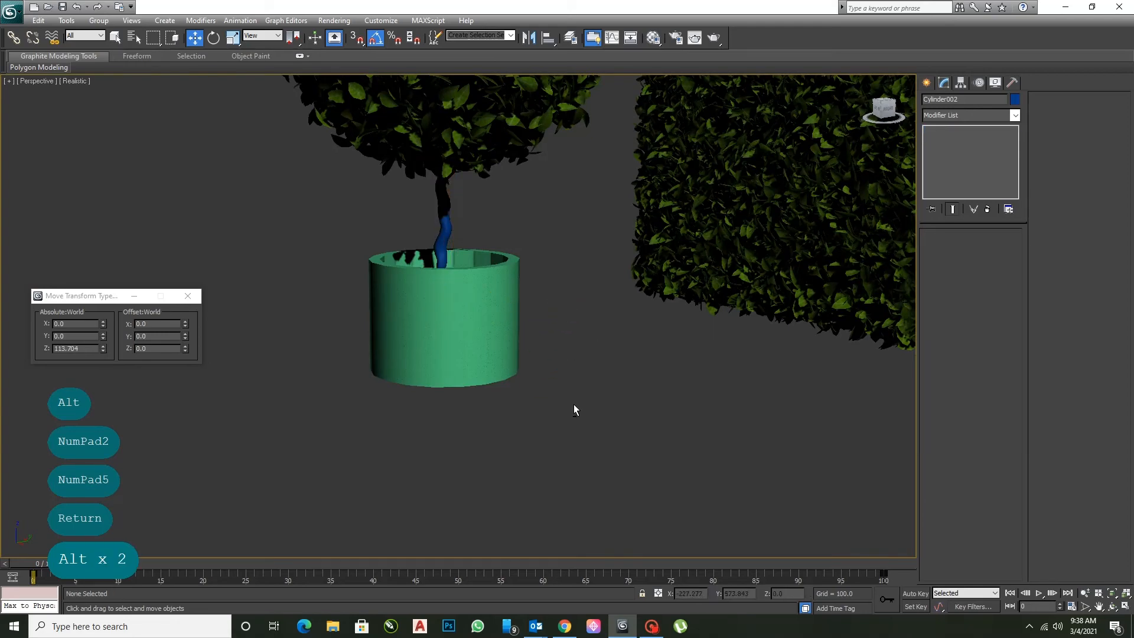
# Assign the second sample material to the pot and change its type to VRayMtl
pyautogui.scroll(-3, 574, 406)
pyautogui.scroll(4, 573, 406)
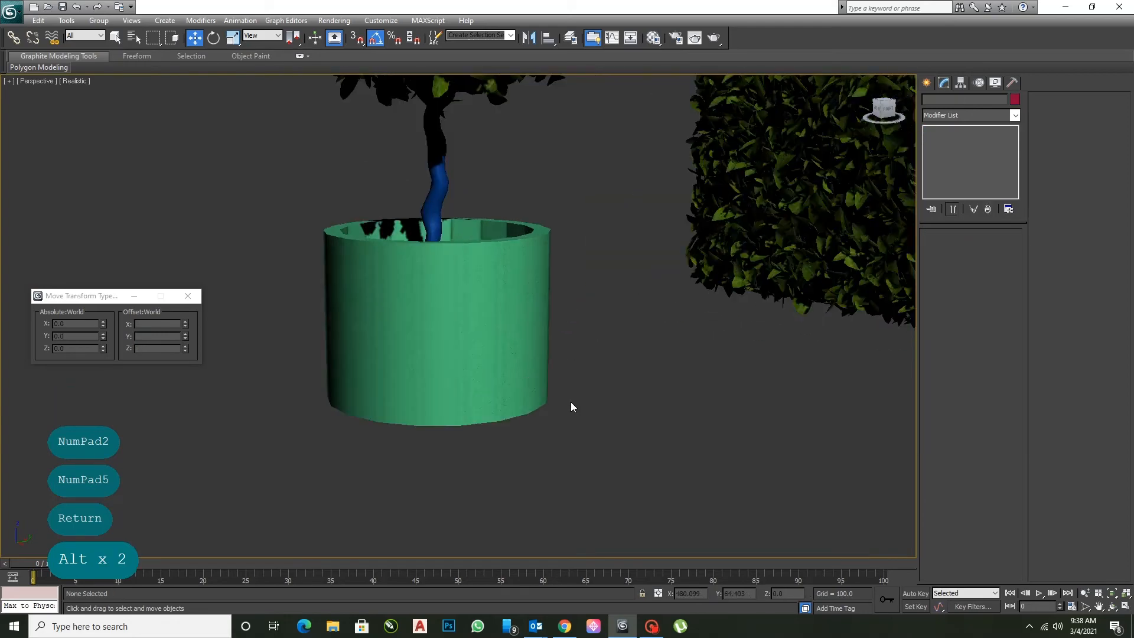
pyautogui.click(500, 269)
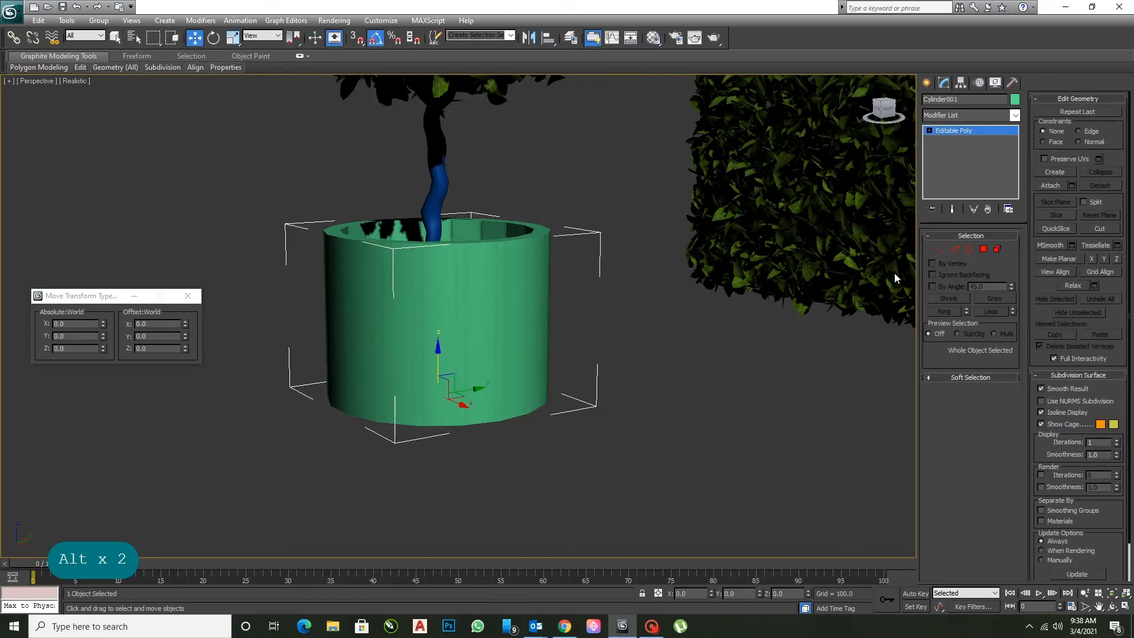
pyautogui.press('m')
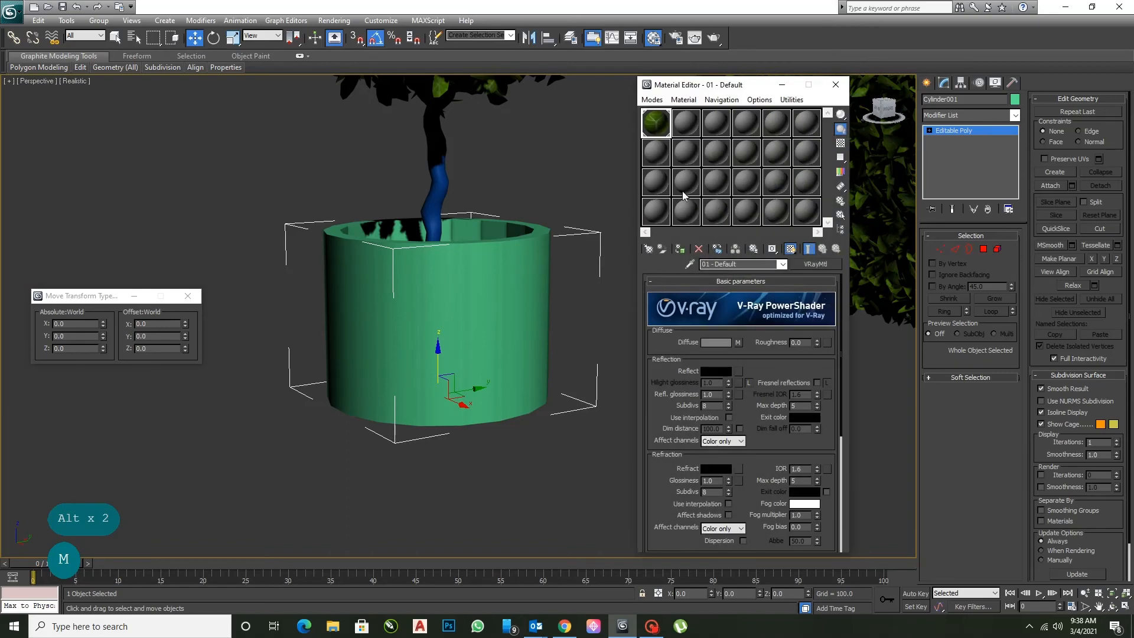
pyautogui.moveTo(688, 127); pyautogui.dragTo(531, 284)
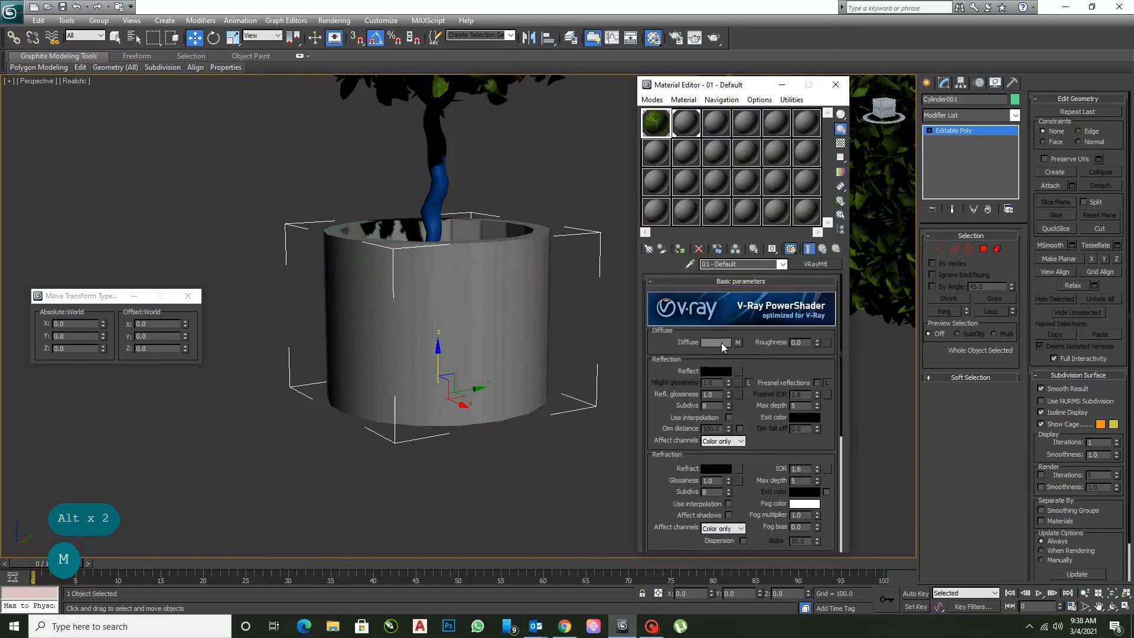
pyautogui.click(691, 135)
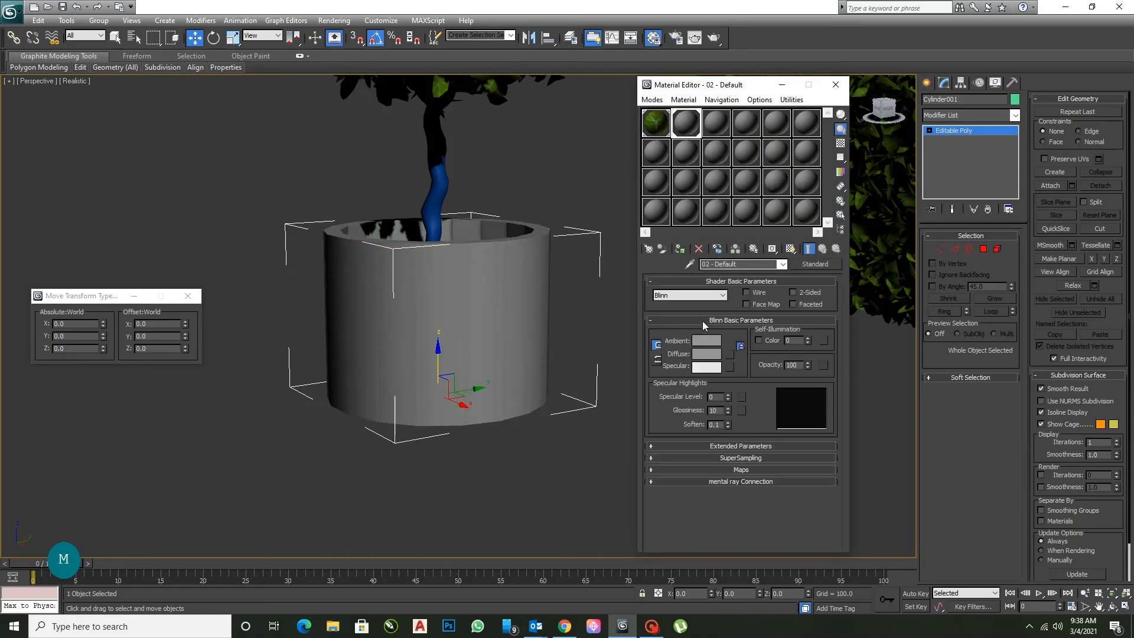
pyautogui.click(815, 264)
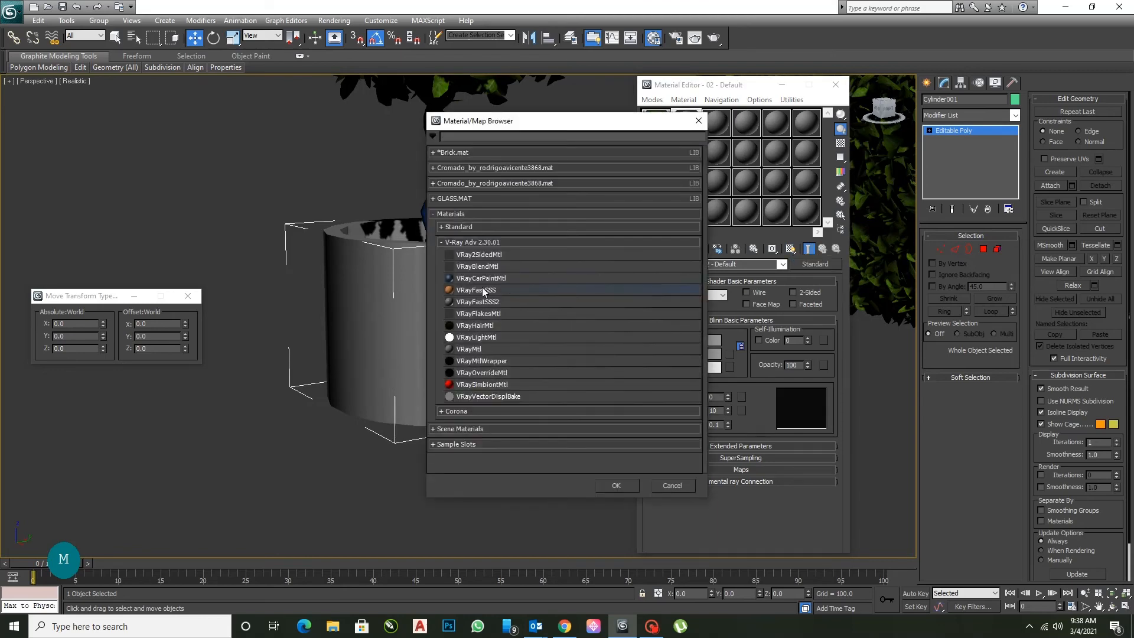
pyautogui.doubleClick(469, 348)
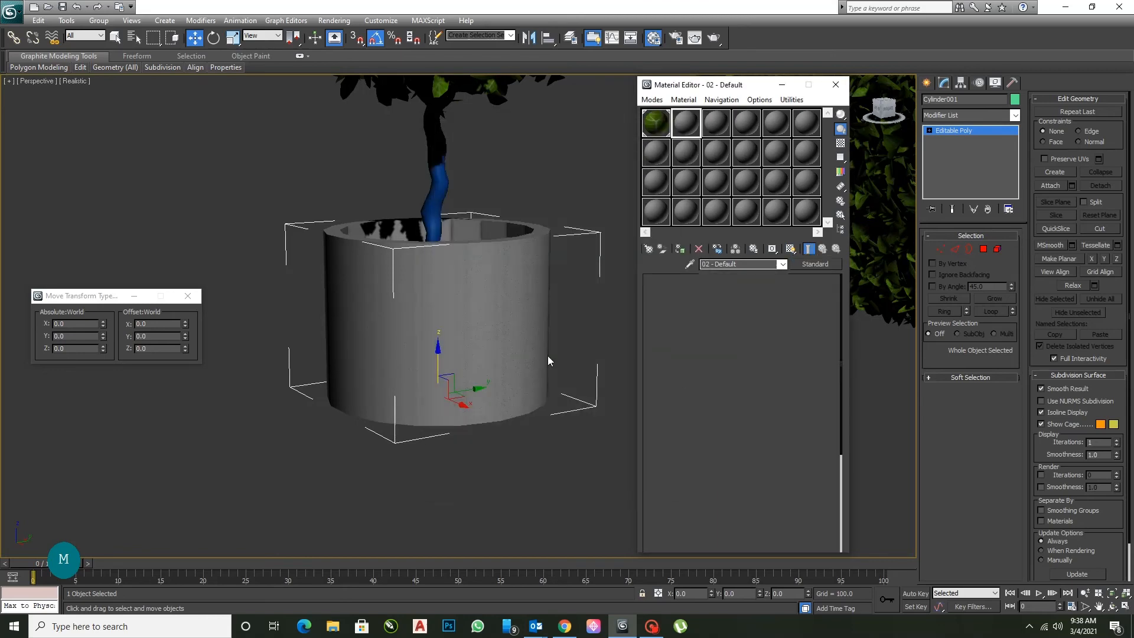
# Darken the pot material's diffuse colour to a grey with value 67
pyautogui.click(715, 343)
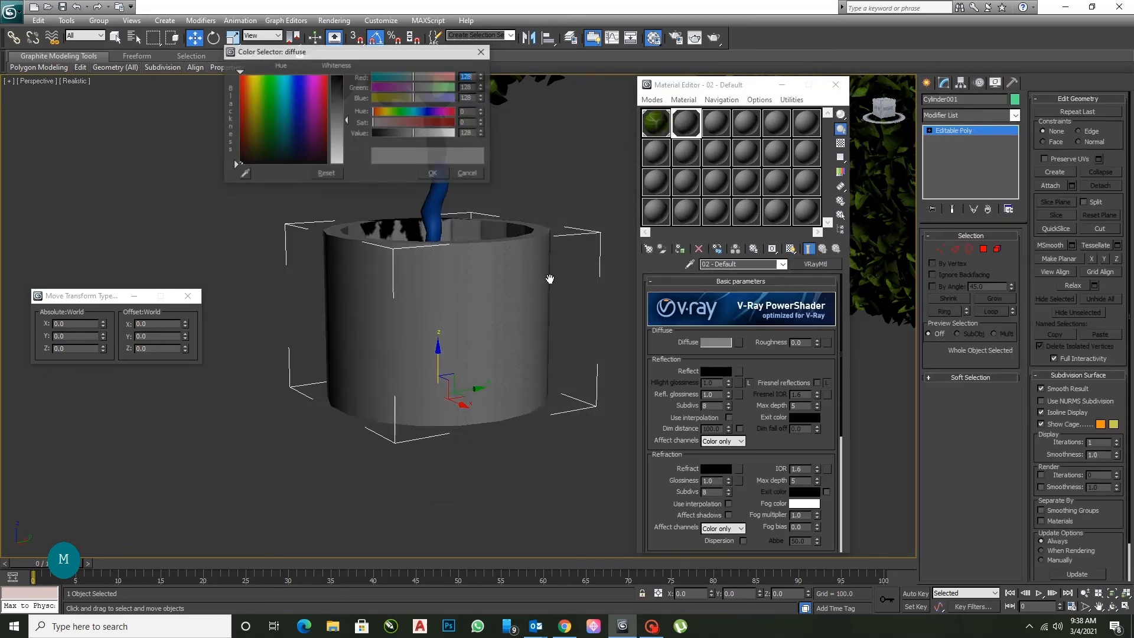
pyautogui.moveTo(402, 132); pyautogui.dragTo(394, 136)
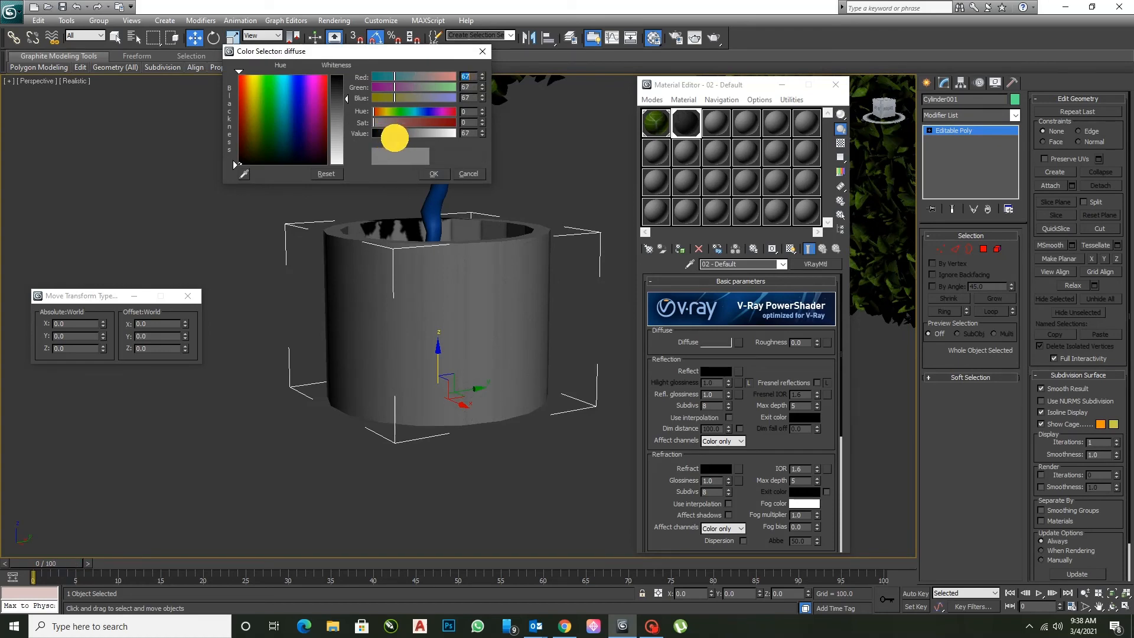
pyautogui.click(433, 173)
# Load old-concrete-wall-texture_1149-1290.jpg from the 3D Max materials folder as the pot's diffuse bitmap and show it in the viewport
pyautogui.click(738, 342)
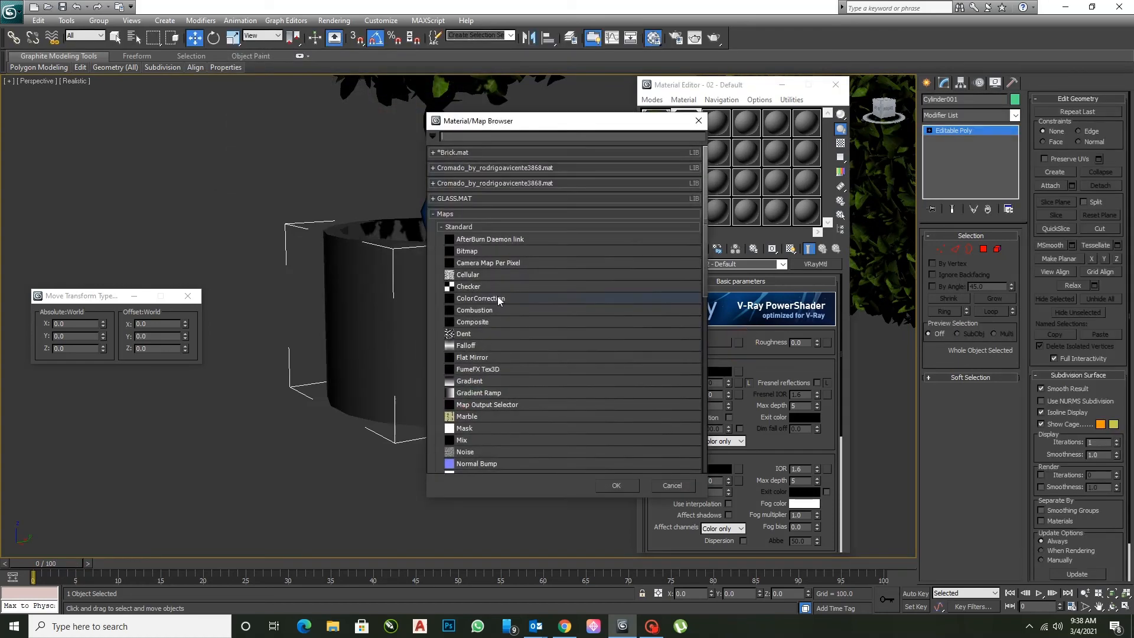
pyautogui.doubleClick(465, 251)
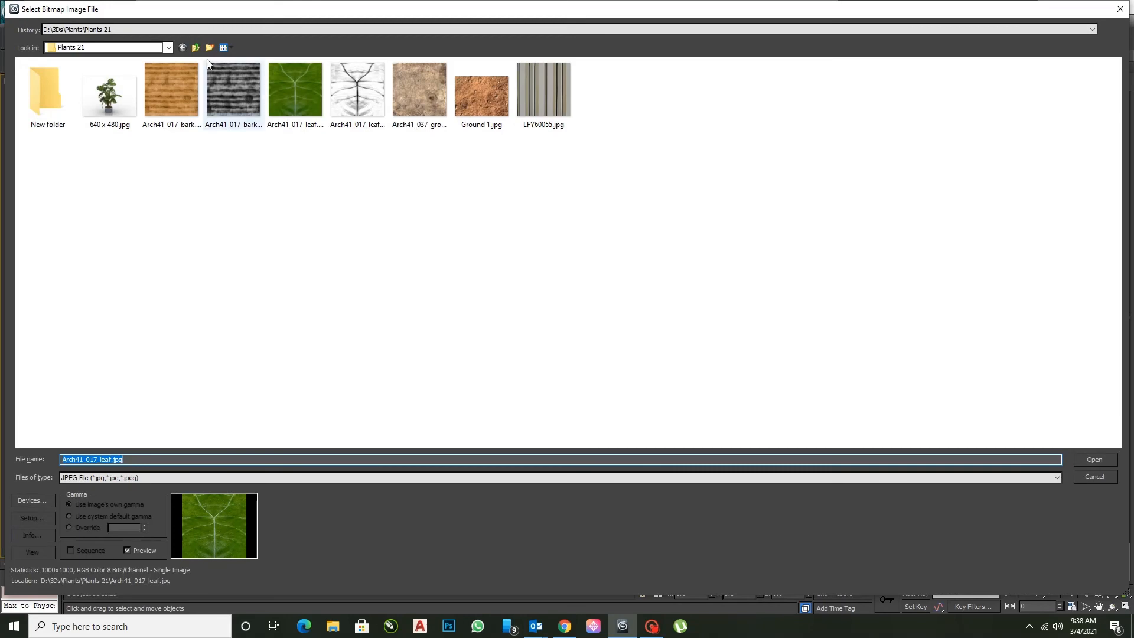
pyautogui.click(169, 48)
pyautogui.click(87, 173)
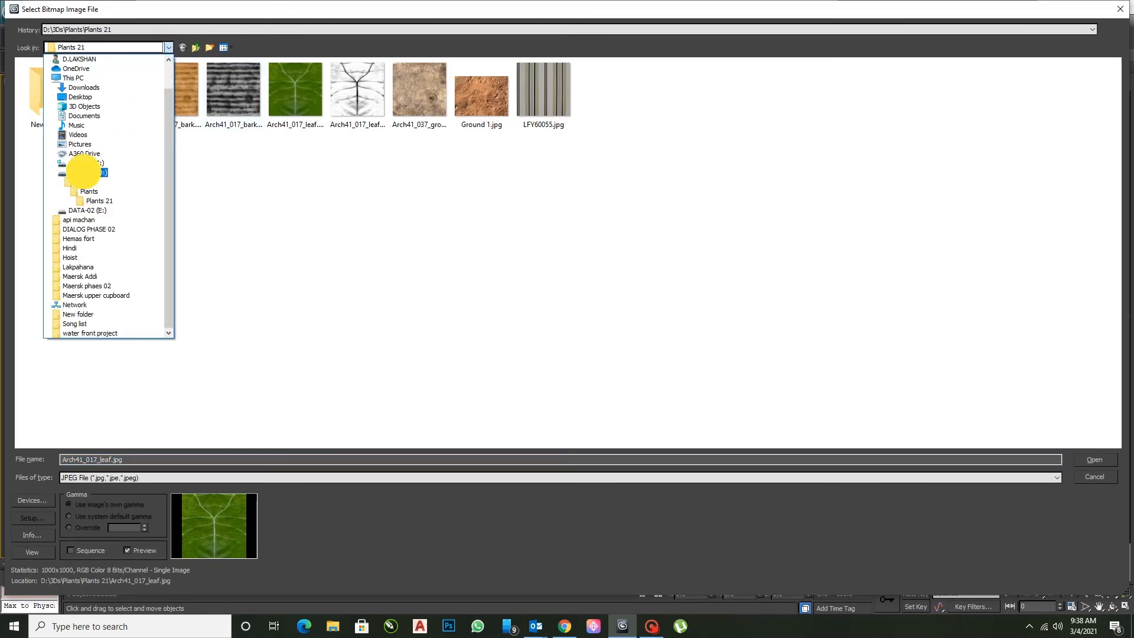
pyautogui.doubleClick(62, 105)
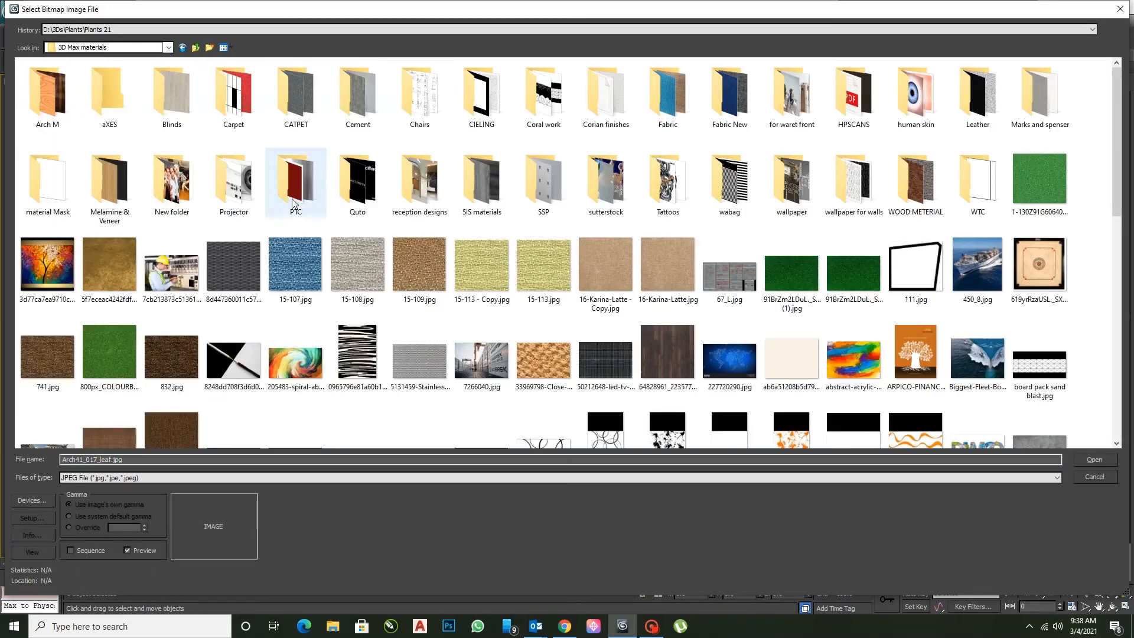
pyautogui.scroll(-10, 378, 254)
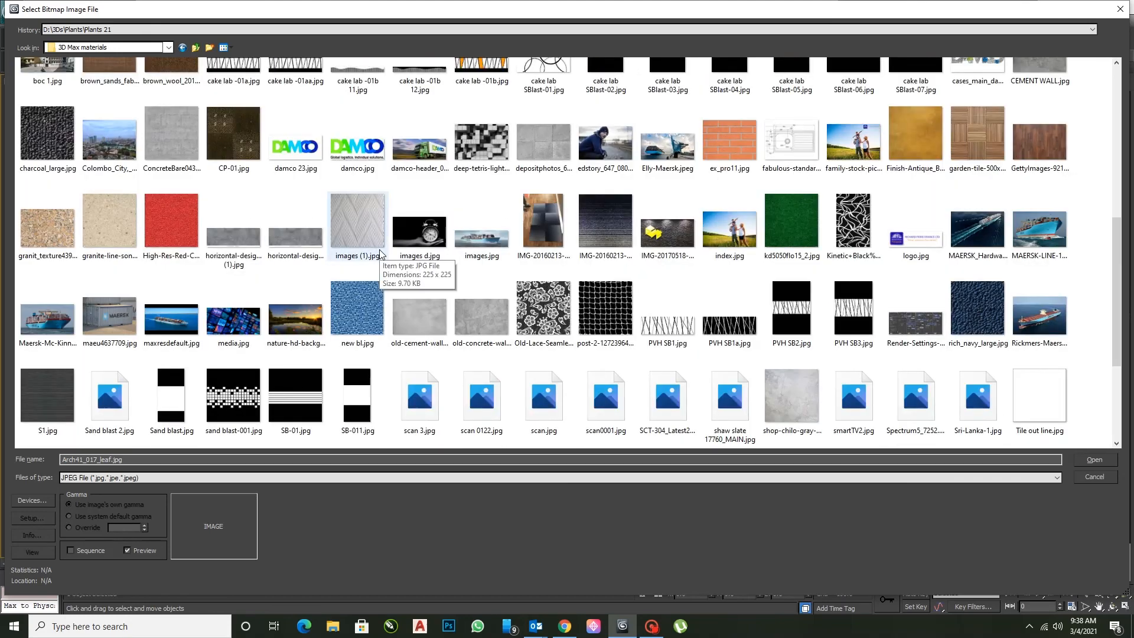
pyautogui.scroll(-3, 381, 254)
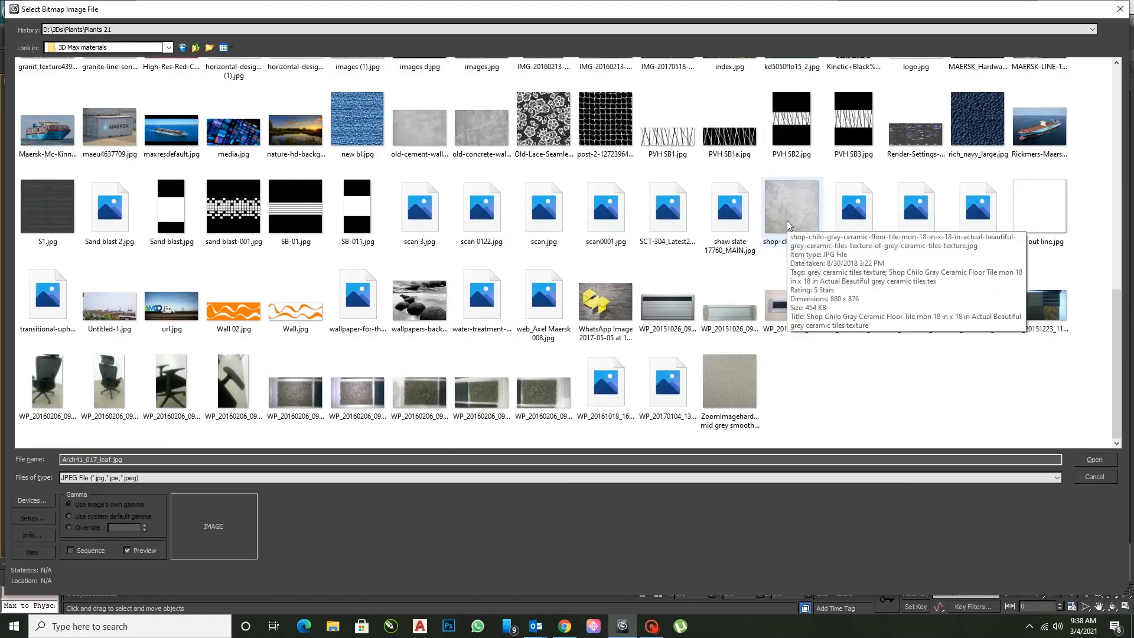
pyautogui.doubleClick(480, 135)
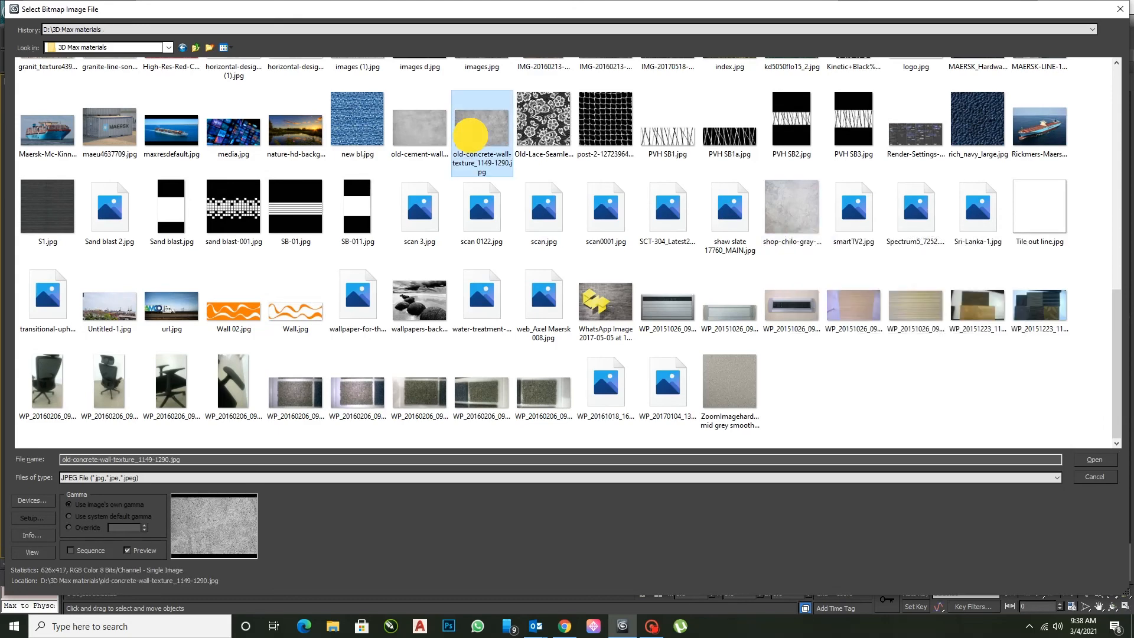
pyautogui.click(790, 248)
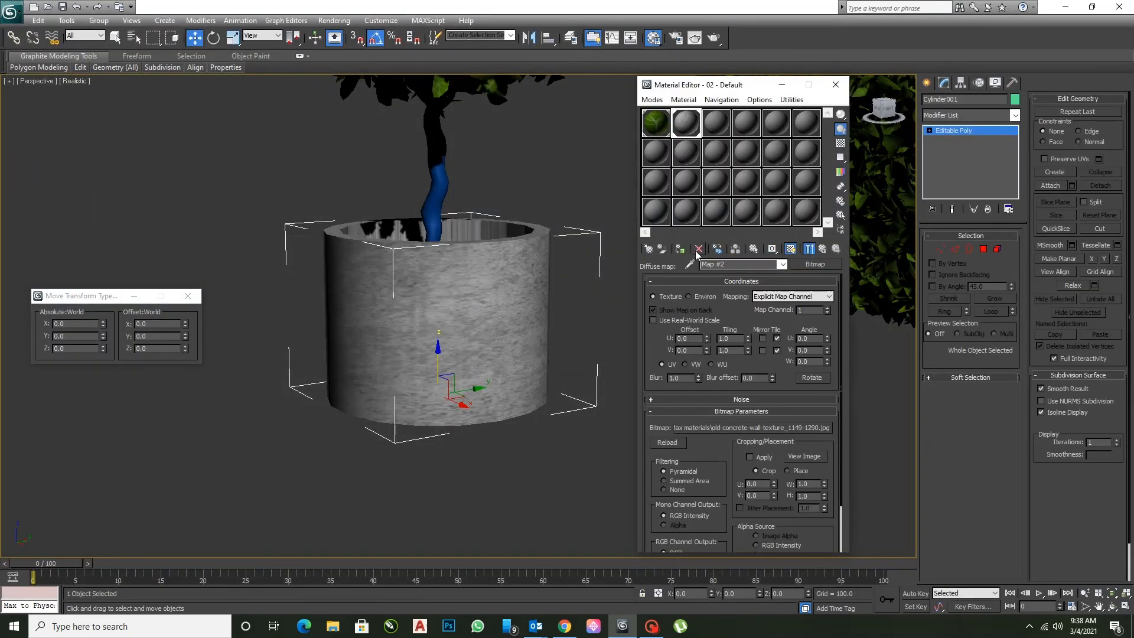
# Add a UVW Map modifier to the pot with Cylindrical mapping
pyautogui.click(981, 116)
pyautogui.press('w')
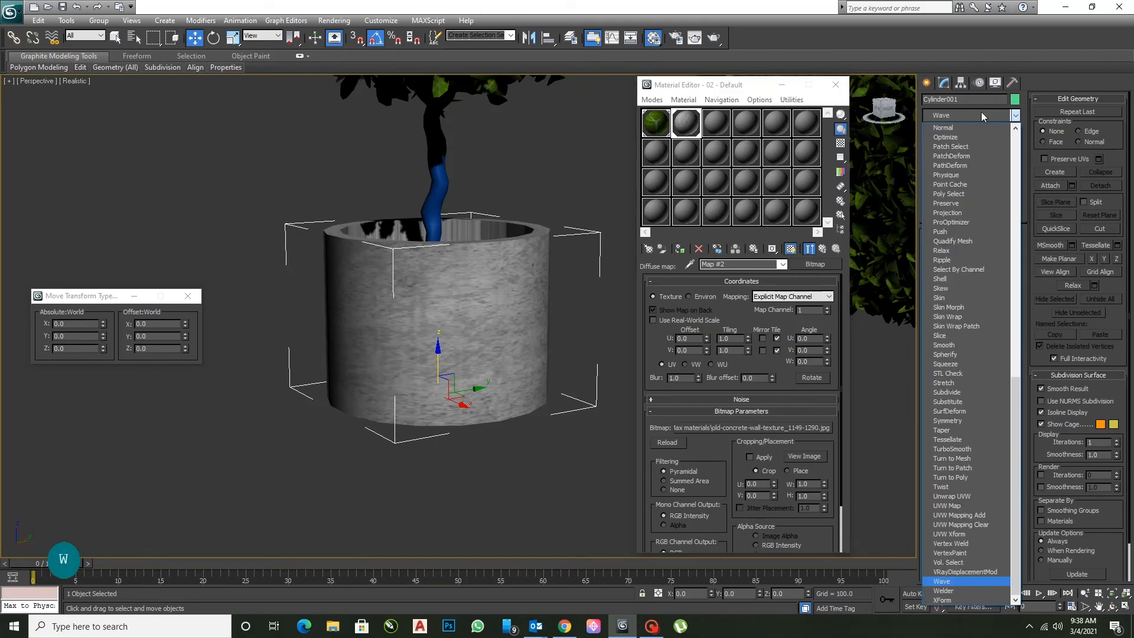
pyautogui.click(952, 505)
pyautogui.click(948, 280)
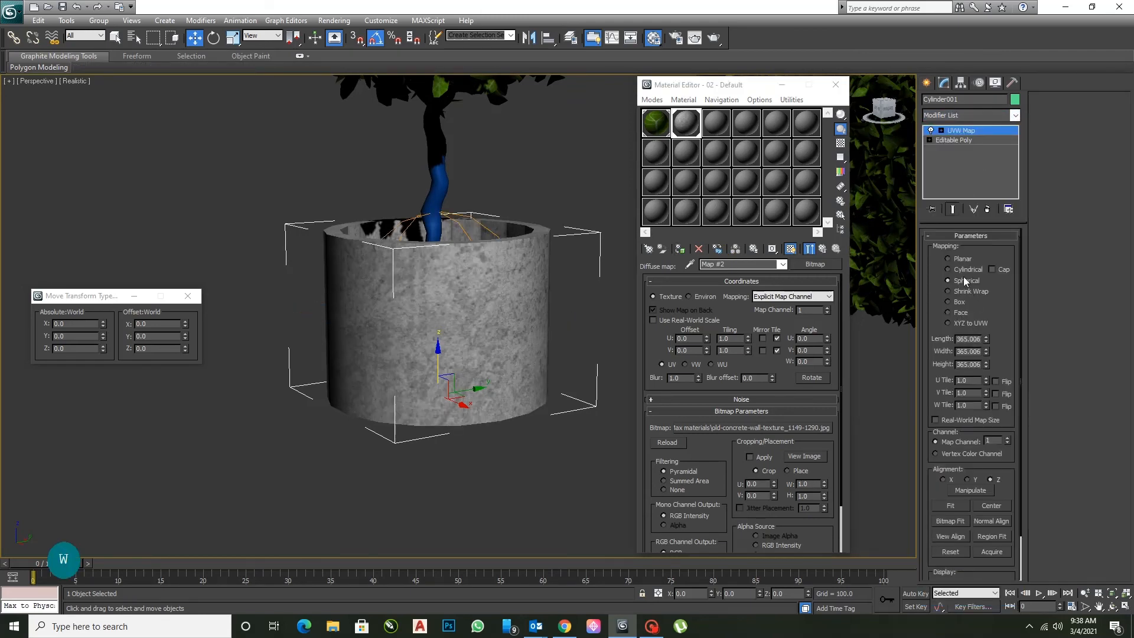
pyautogui.click(963, 269)
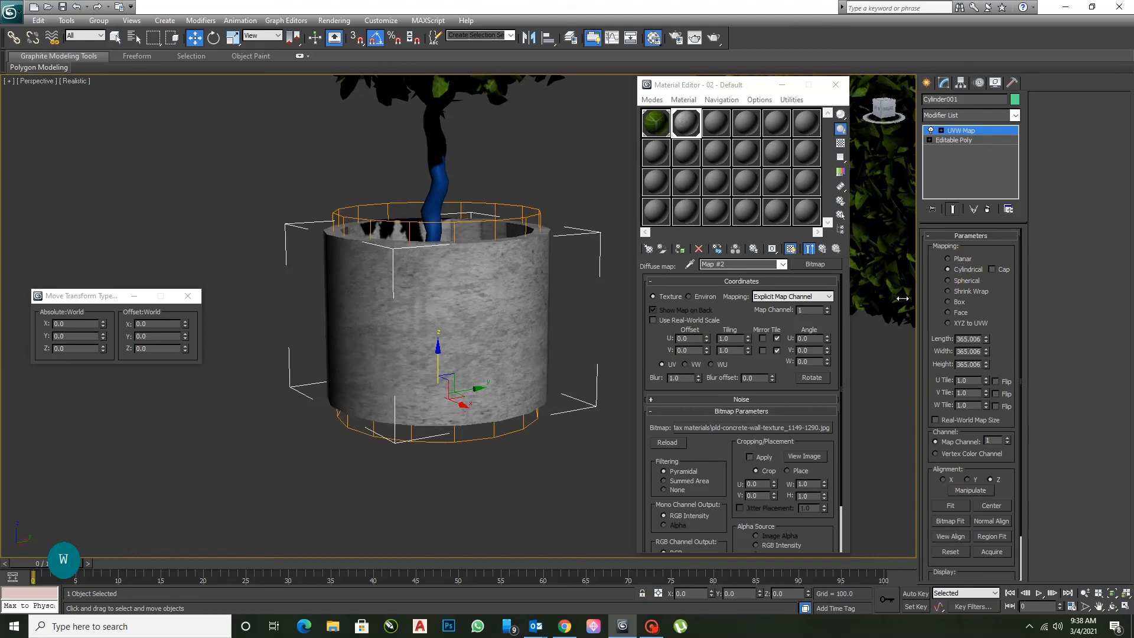
# Set the pot mapping's U Tile to about 2.14 and clear the selection
pyautogui.keyDown('alt'); pyautogui.moveTo(489, 416); pyautogui.dragTo(887, 356, button='middle'); pyautogui.keyUp('alt')
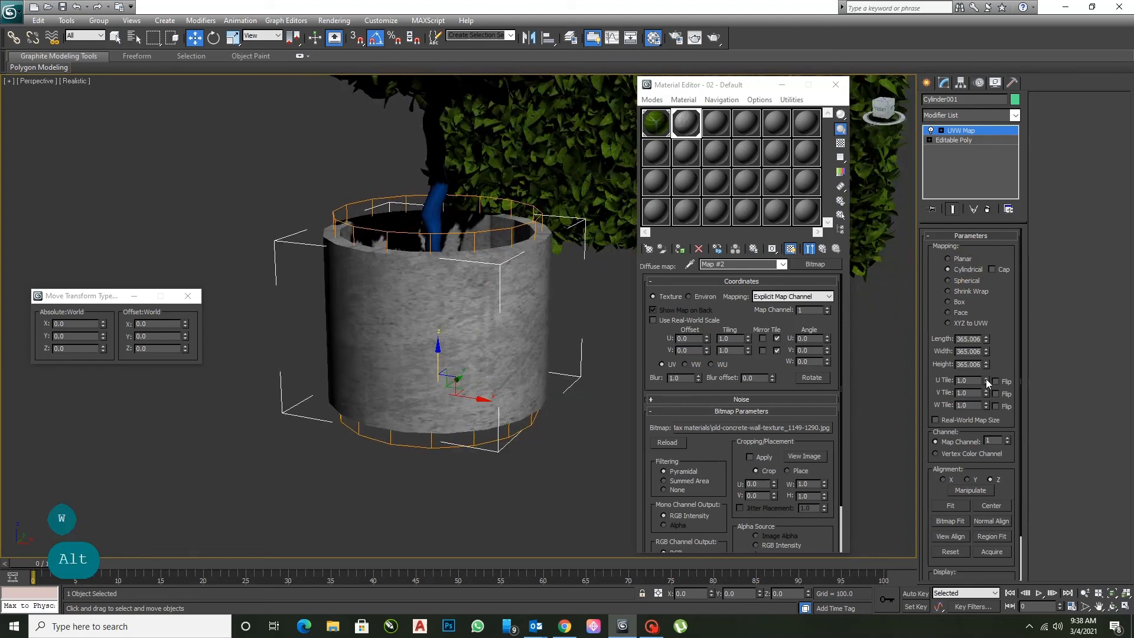
pyautogui.moveTo(986, 378); pyautogui.dragTo(984, 312)
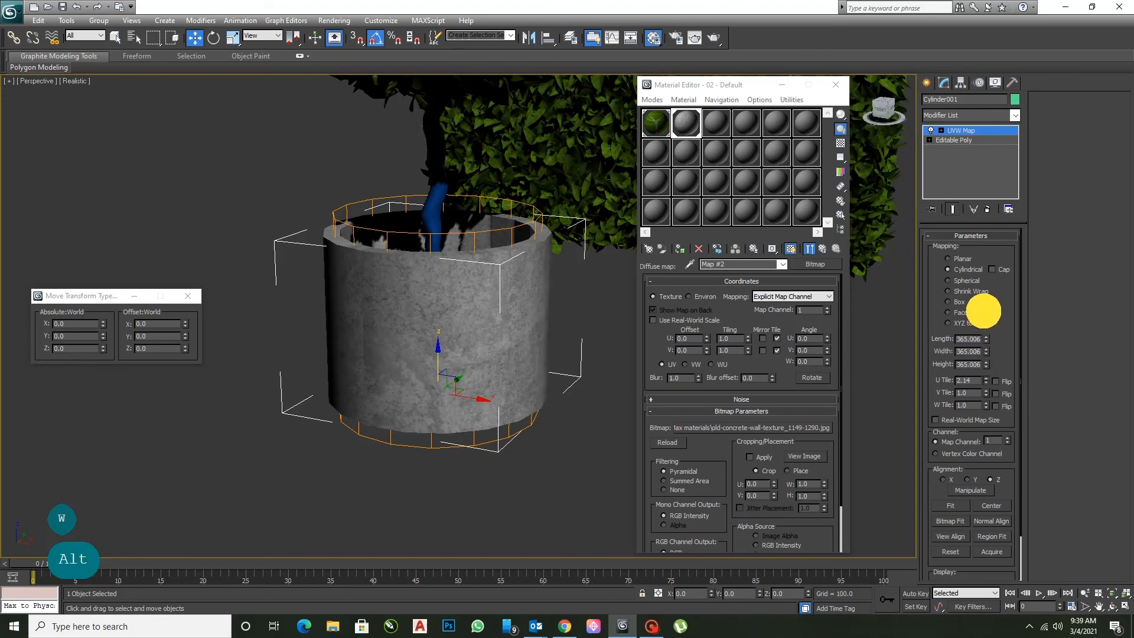
pyautogui.click(502, 443)
pyautogui.keyDown('alt'); pyautogui.moveTo(502, 443); pyautogui.dragTo(467, 407, button='middle'); pyautogui.keyUp('alt')
# Change the third sample material to VRayMtl
pyautogui.click(717, 122)
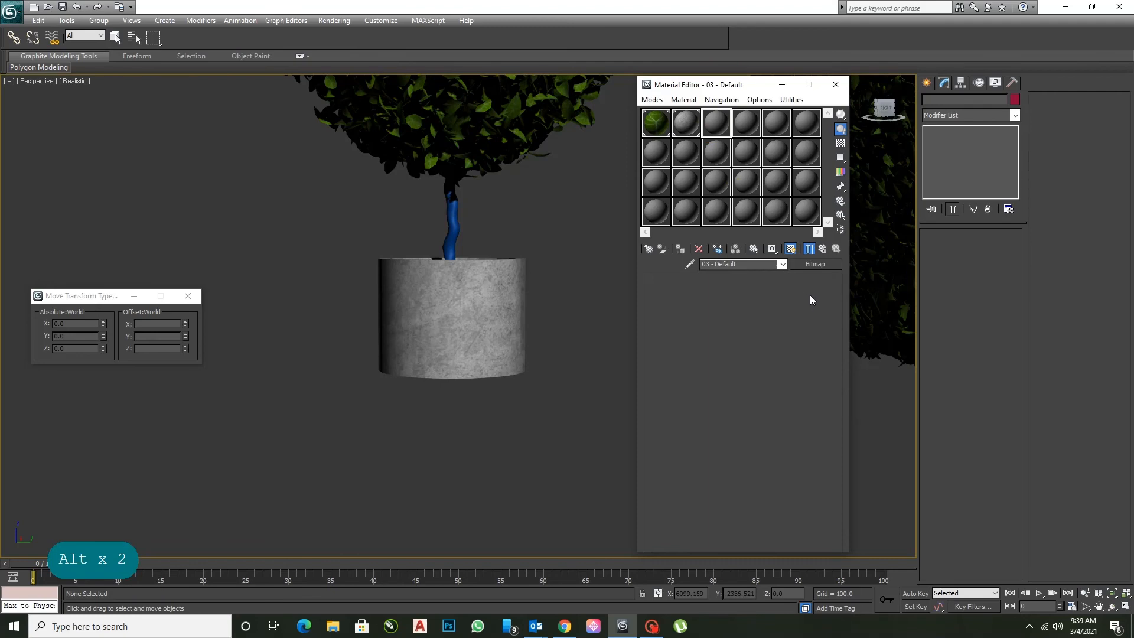
pyautogui.click(815, 264)
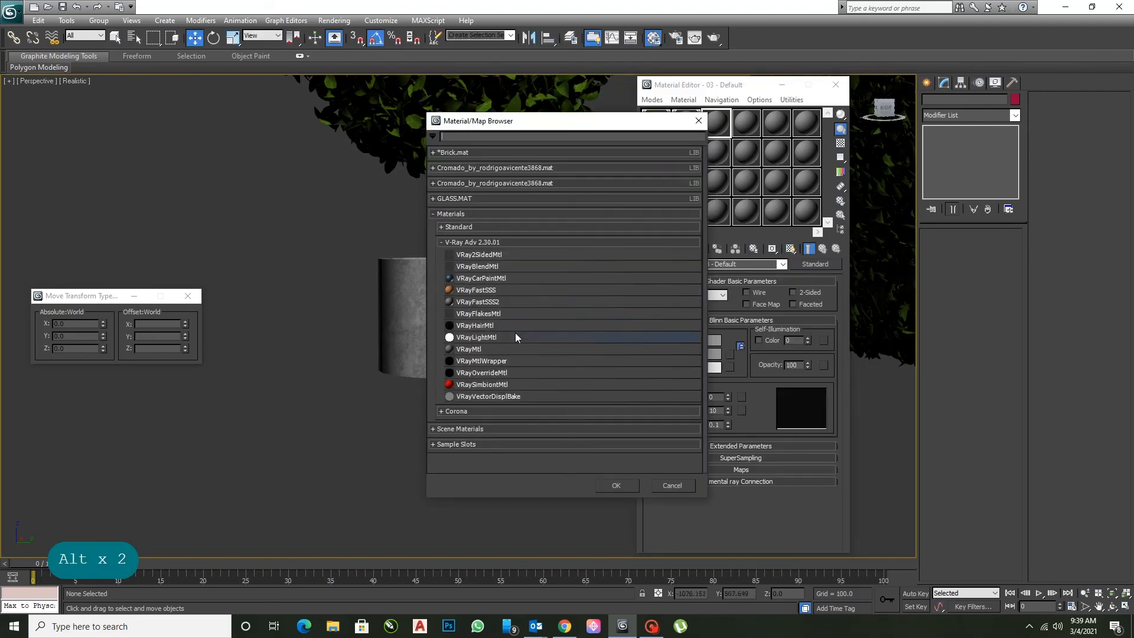
pyautogui.doubleClick(469, 349)
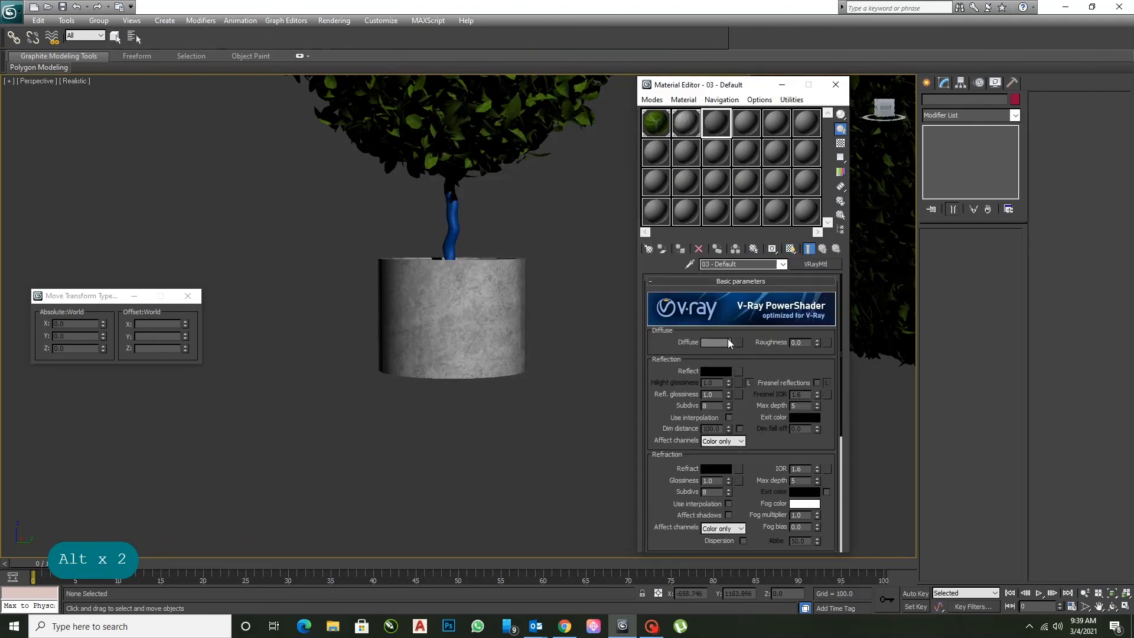
# Load Arch41_017_bark.jpg from the Plants 21 folder as the diffuse bitmap, assign the material to the trunk and show it in the viewport
pyautogui.click(738, 342)
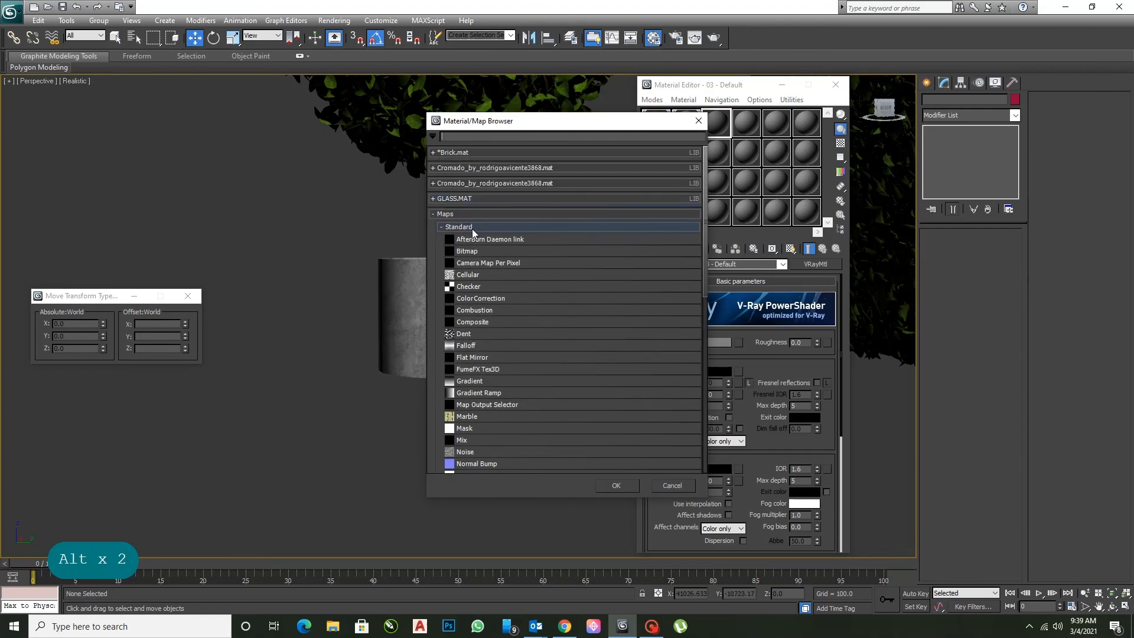
pyautogui.doubleClick(471, 253)
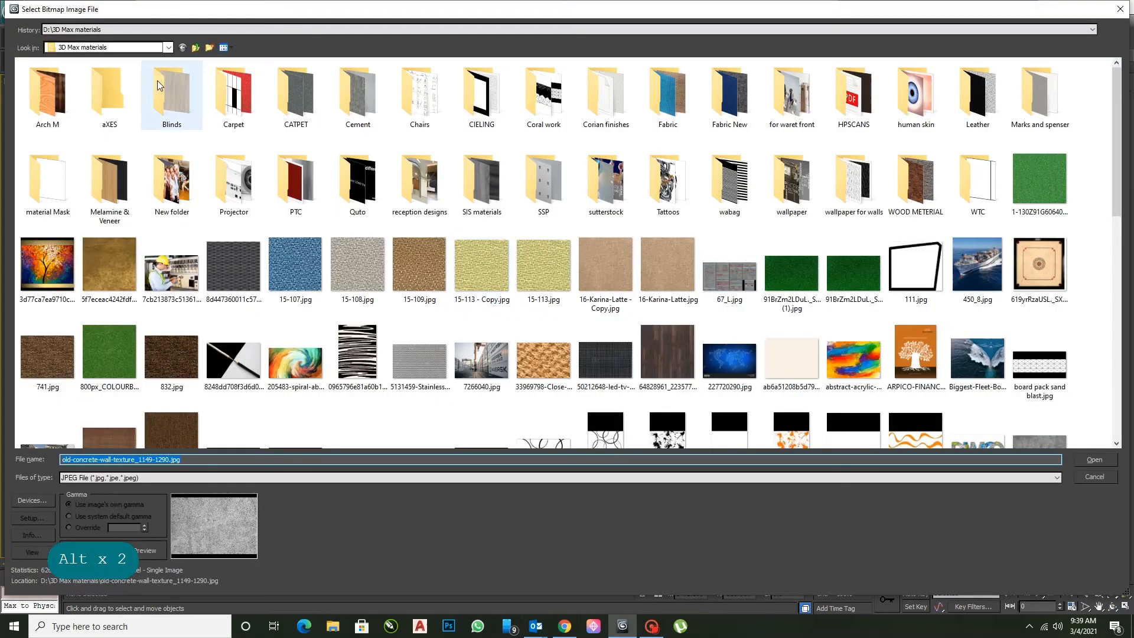
pyautogui.click(197, 49)
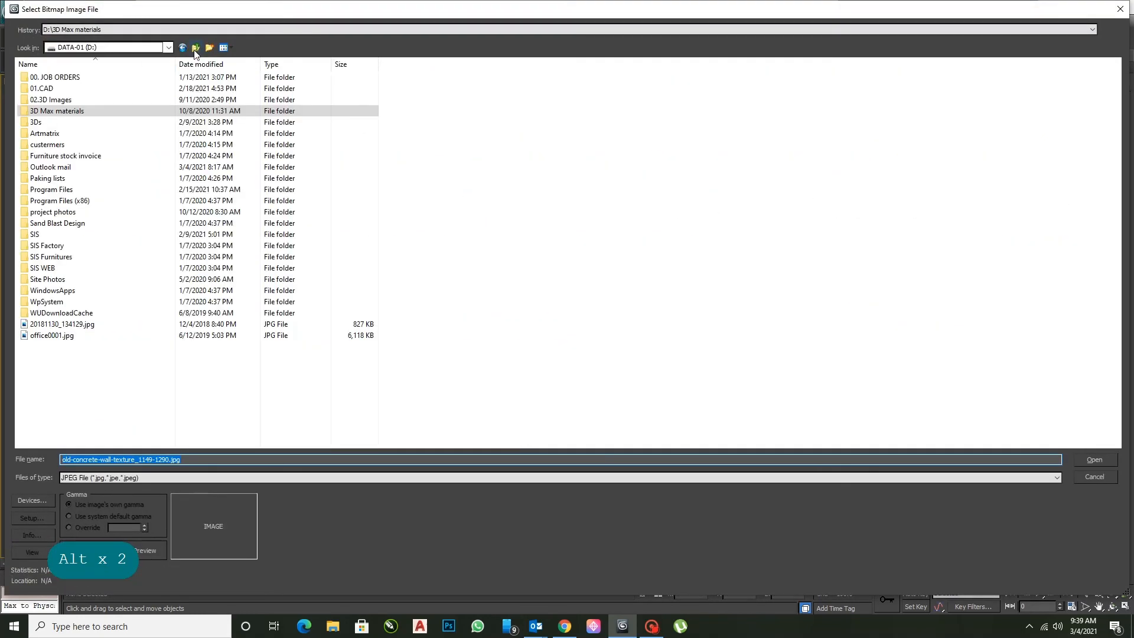
pyautogui.doubleClick(44, 121)
pyautogui.doubleClick(39, 165)
pyautogui.doubleClick(43, 76)
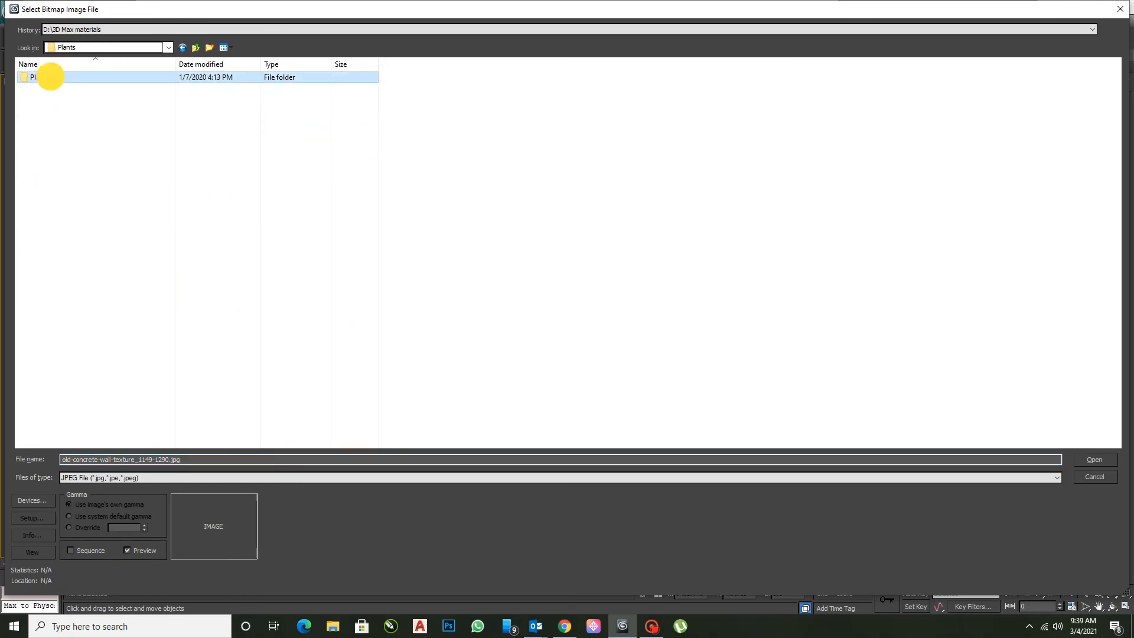
pyautogui.doubleClick(180, 106)
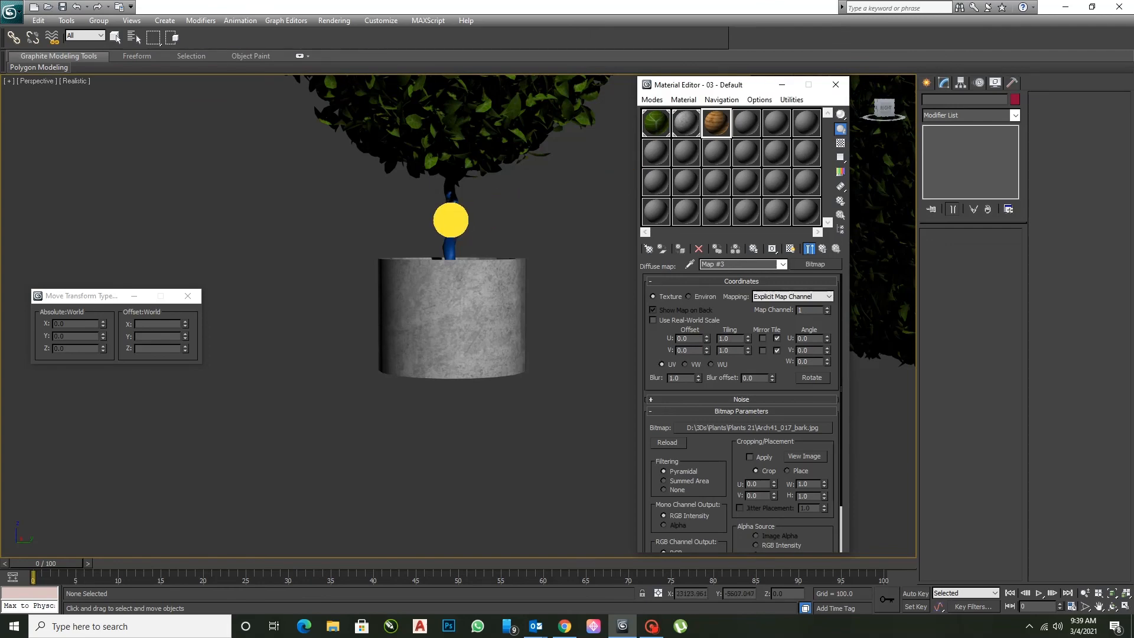
pyautogui.click(790, 249)
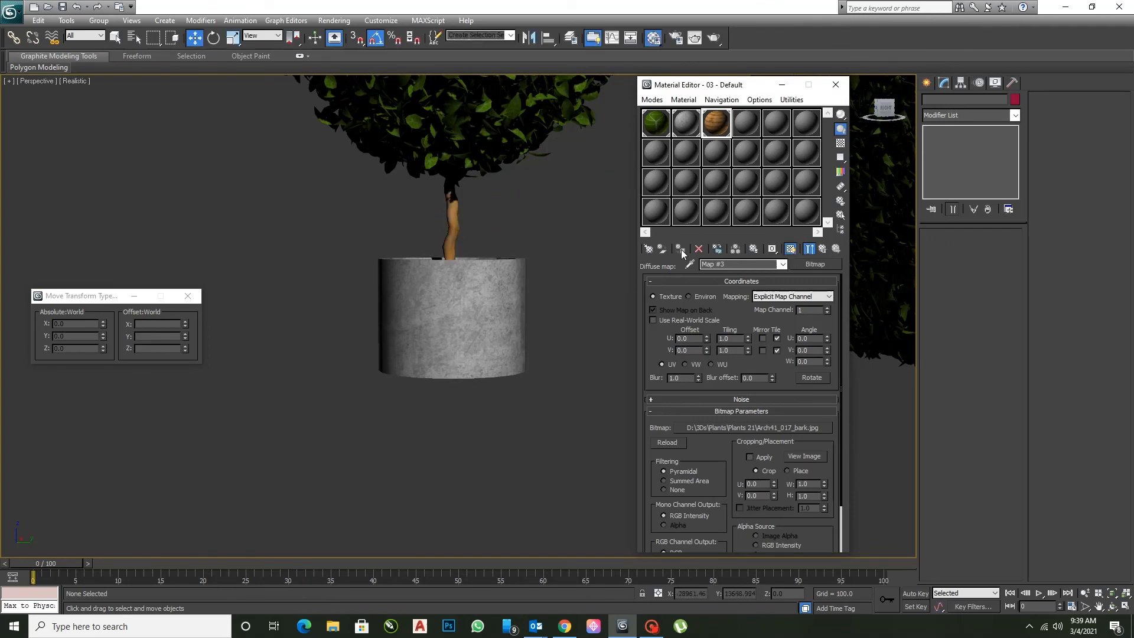
# Add a UVW Map modifier to the wavy trunk, set its mapping to Cylindrical after trying Box, and clear the selection
pyautogui.scroll(4, 481, 225)
pyautogui.moveTo(473, 238); pyautogui.dragTo(455, 285, button='middle')
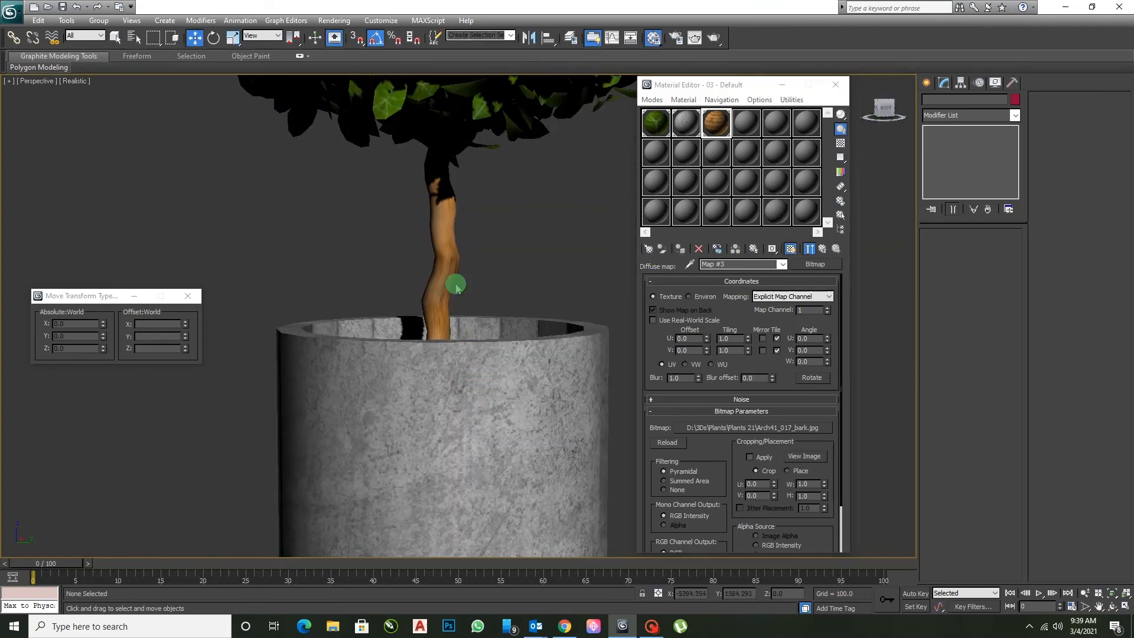
pyautogui.click(535, 241)
pyautogui.click(965, 114)
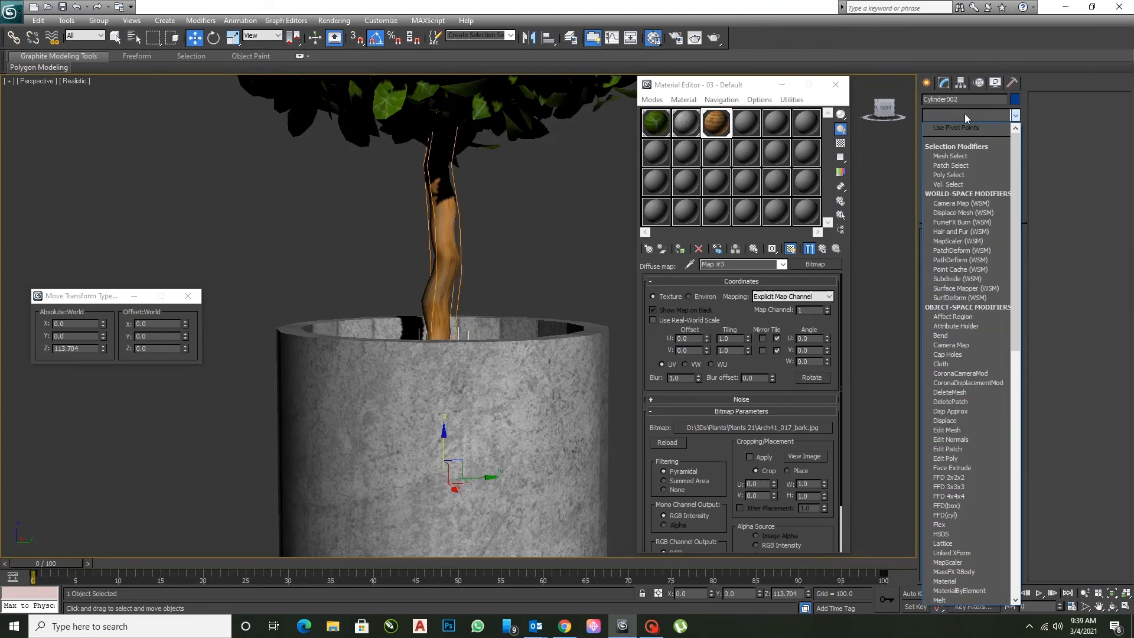
pyautogui.press('w')
pyautogui.click(956, 507)
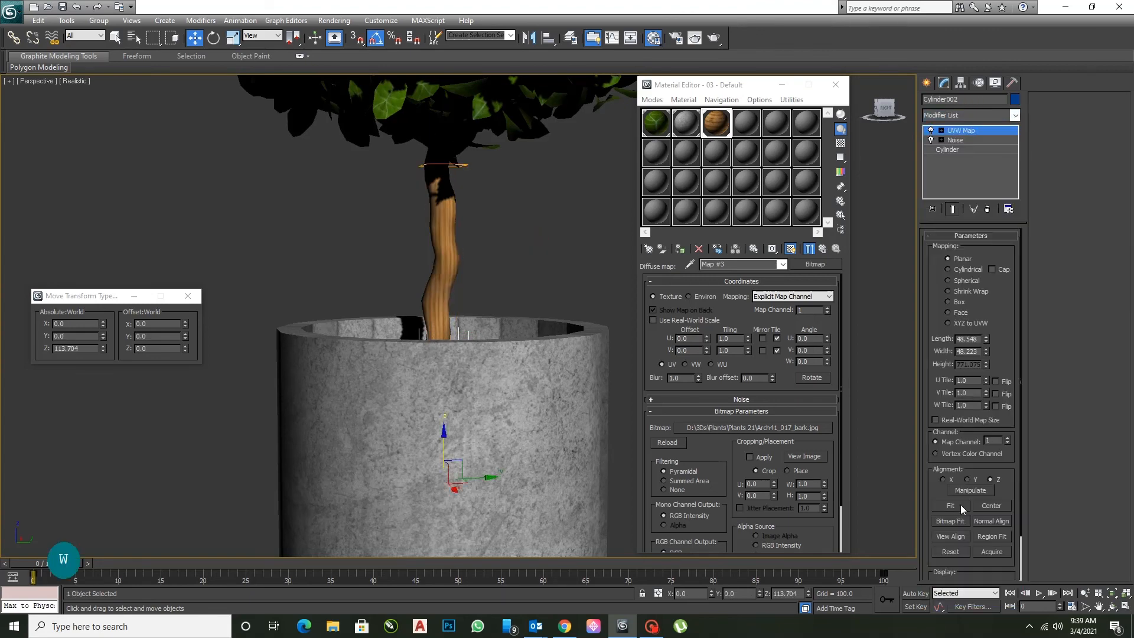
pyautogui.click(949, 302)
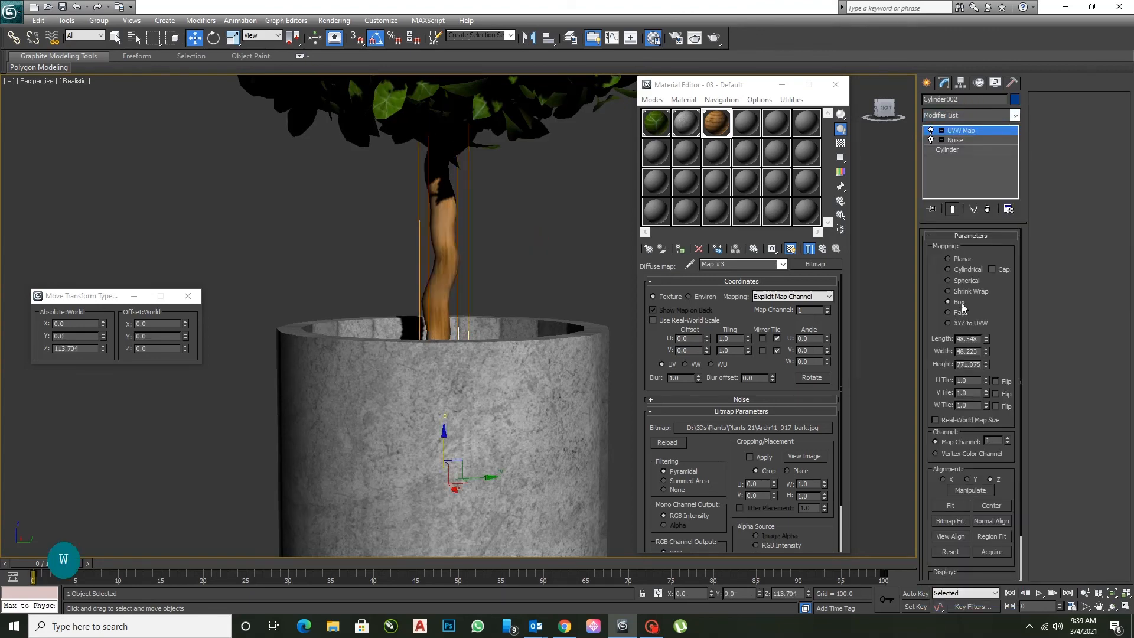
pyautogui.click(961, 270)
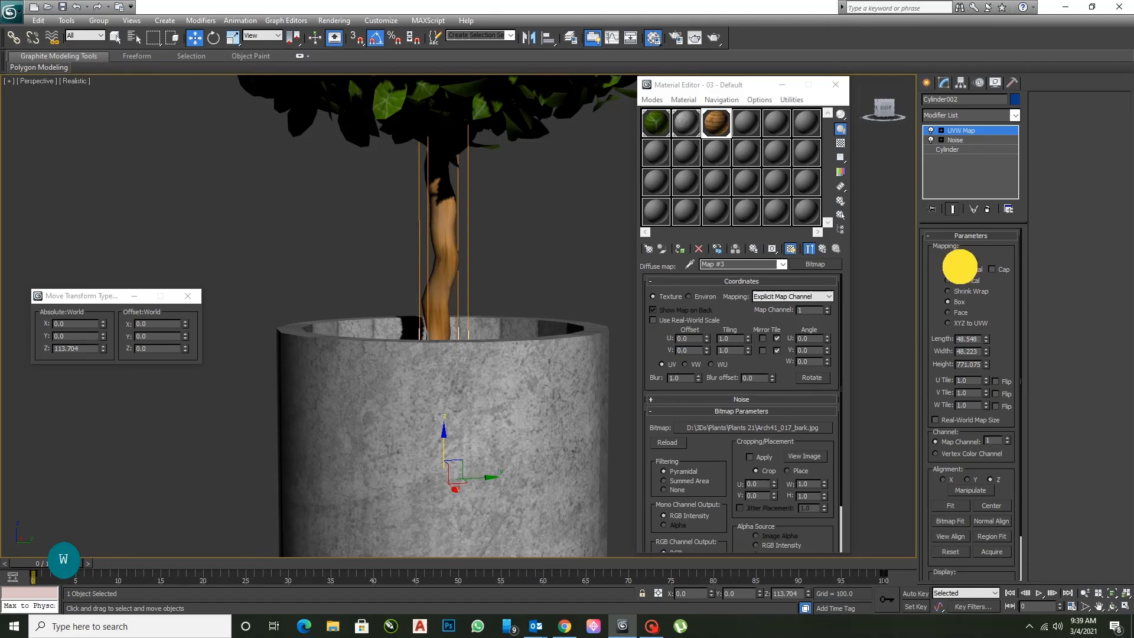
pyautogui.click(547, 243)
# Check the textured trunk and pot in the whole topiary and close the Material Editor
pyautogui.keyDown('alt'); pyautogui.moveTo(480, 261); pyautogui.dragTo(567, 268, button='middle'); pyautogui.keyUp('alt')
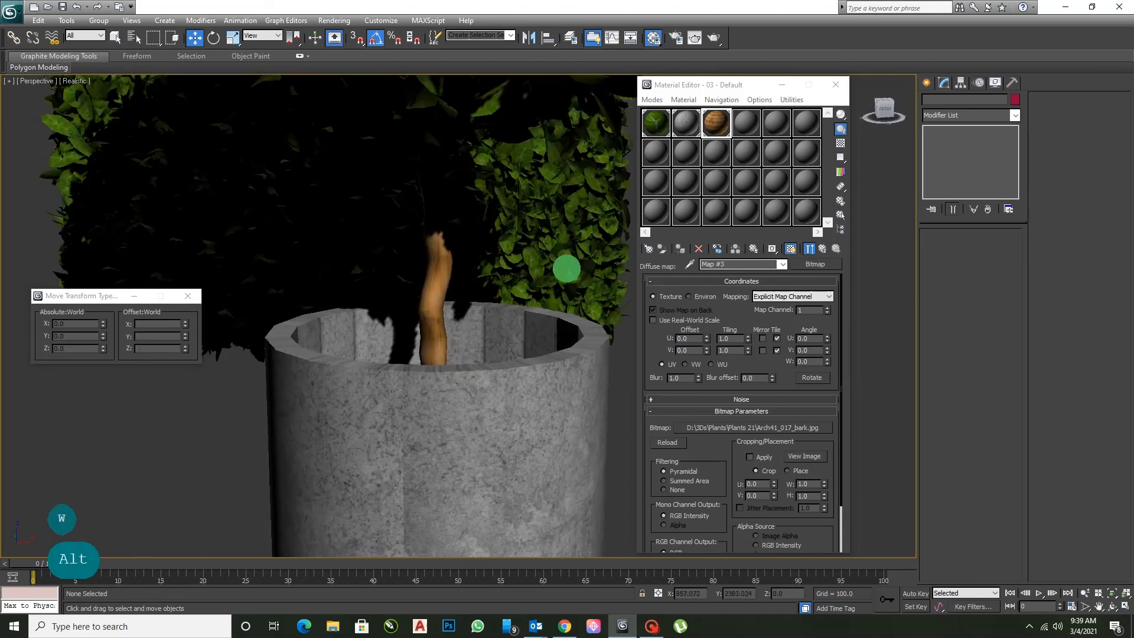
pyautogui.scroll(-8, 536, 281)
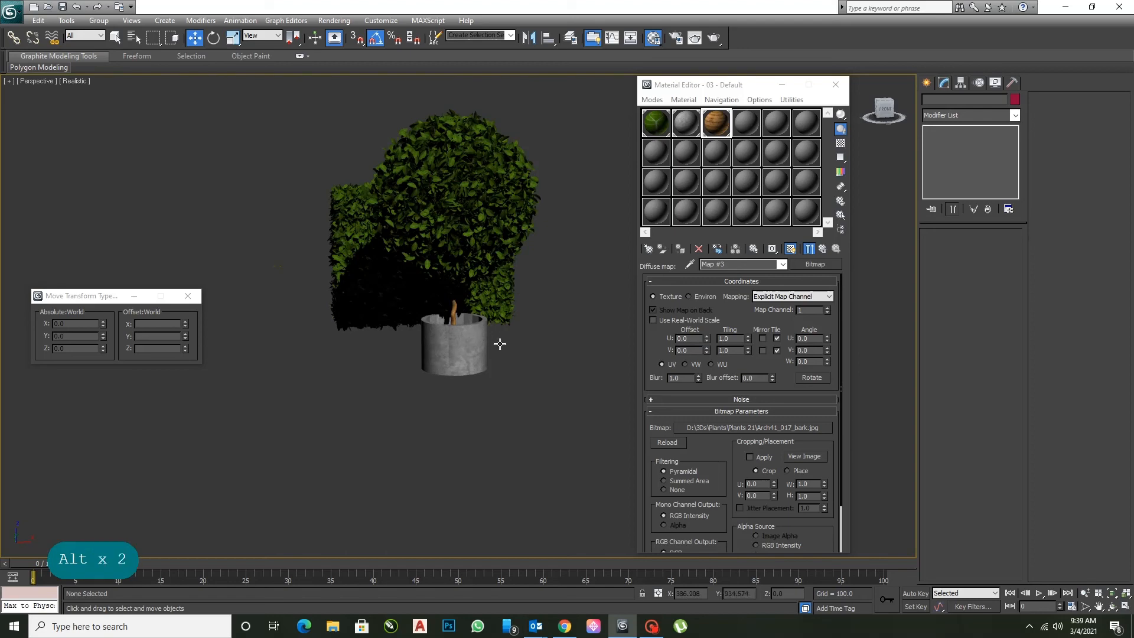
pyautogui.keyDown('alt'); pyautogui.moveTo(477, 347); pyautogui.dragTo(498, 345, button='middle'); pyautogui.keyUp('alt')
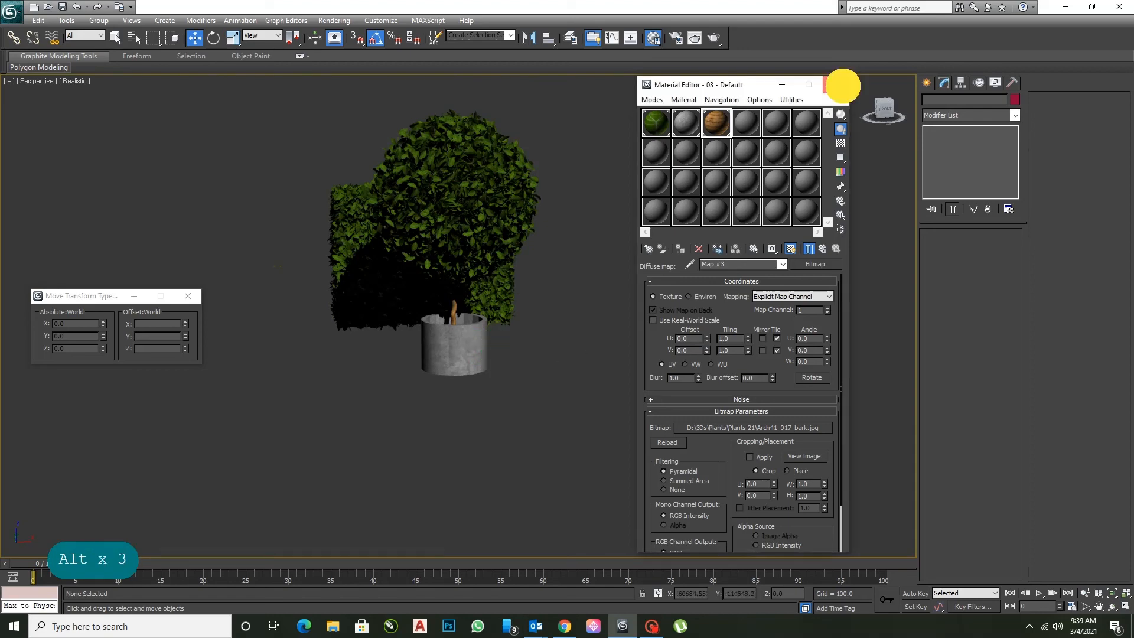
pyautogui.click(835, 85)
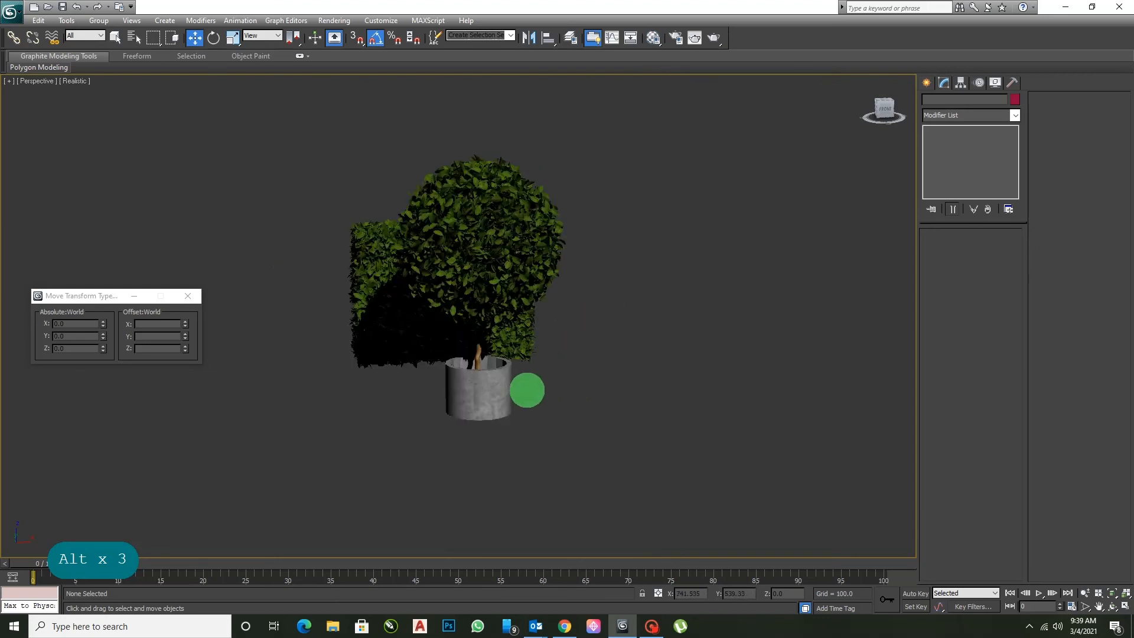